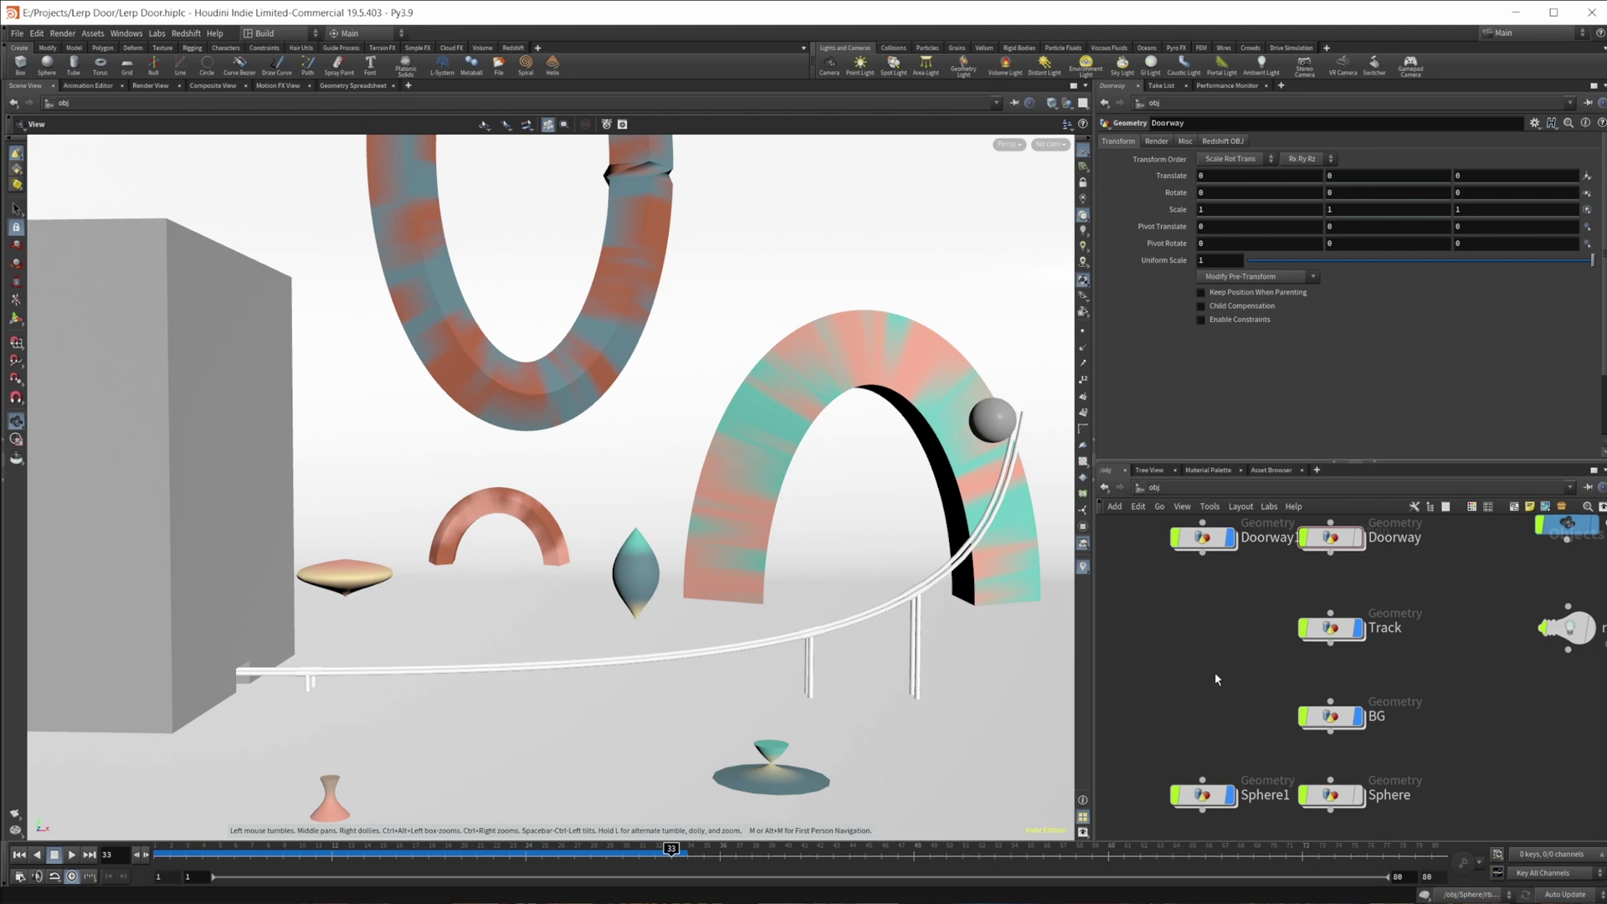
- Inside Sphere1, add an RBD Material Fracture after sphere1 and remove both fracture levels
middle_click_drag(1207, 673, 1200, 624)
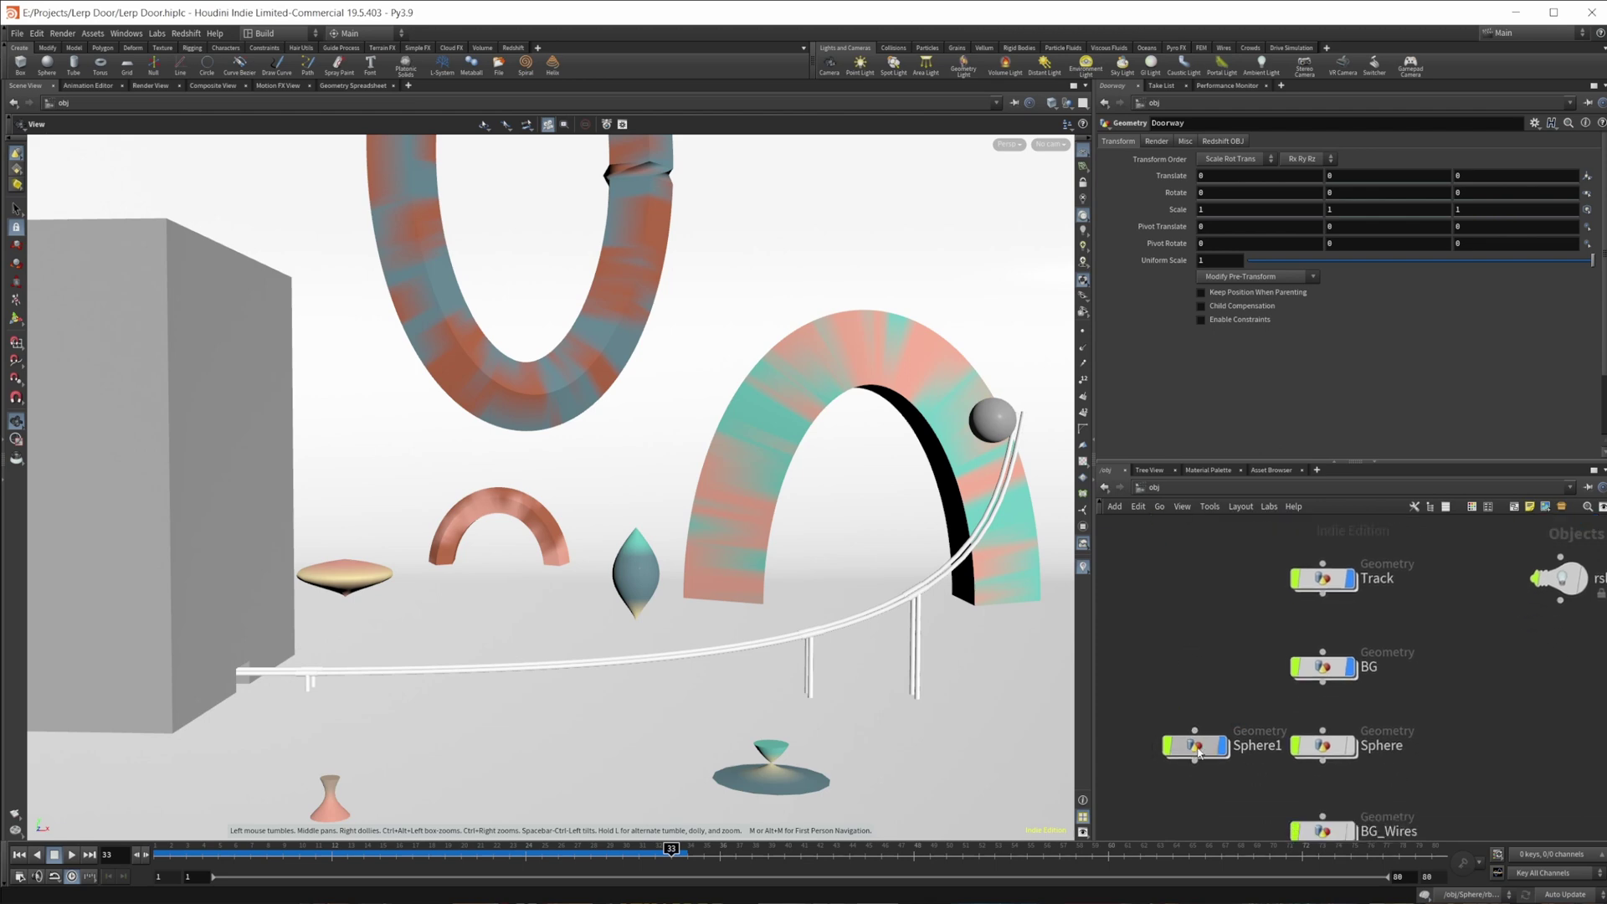
double_click(1198, 750)
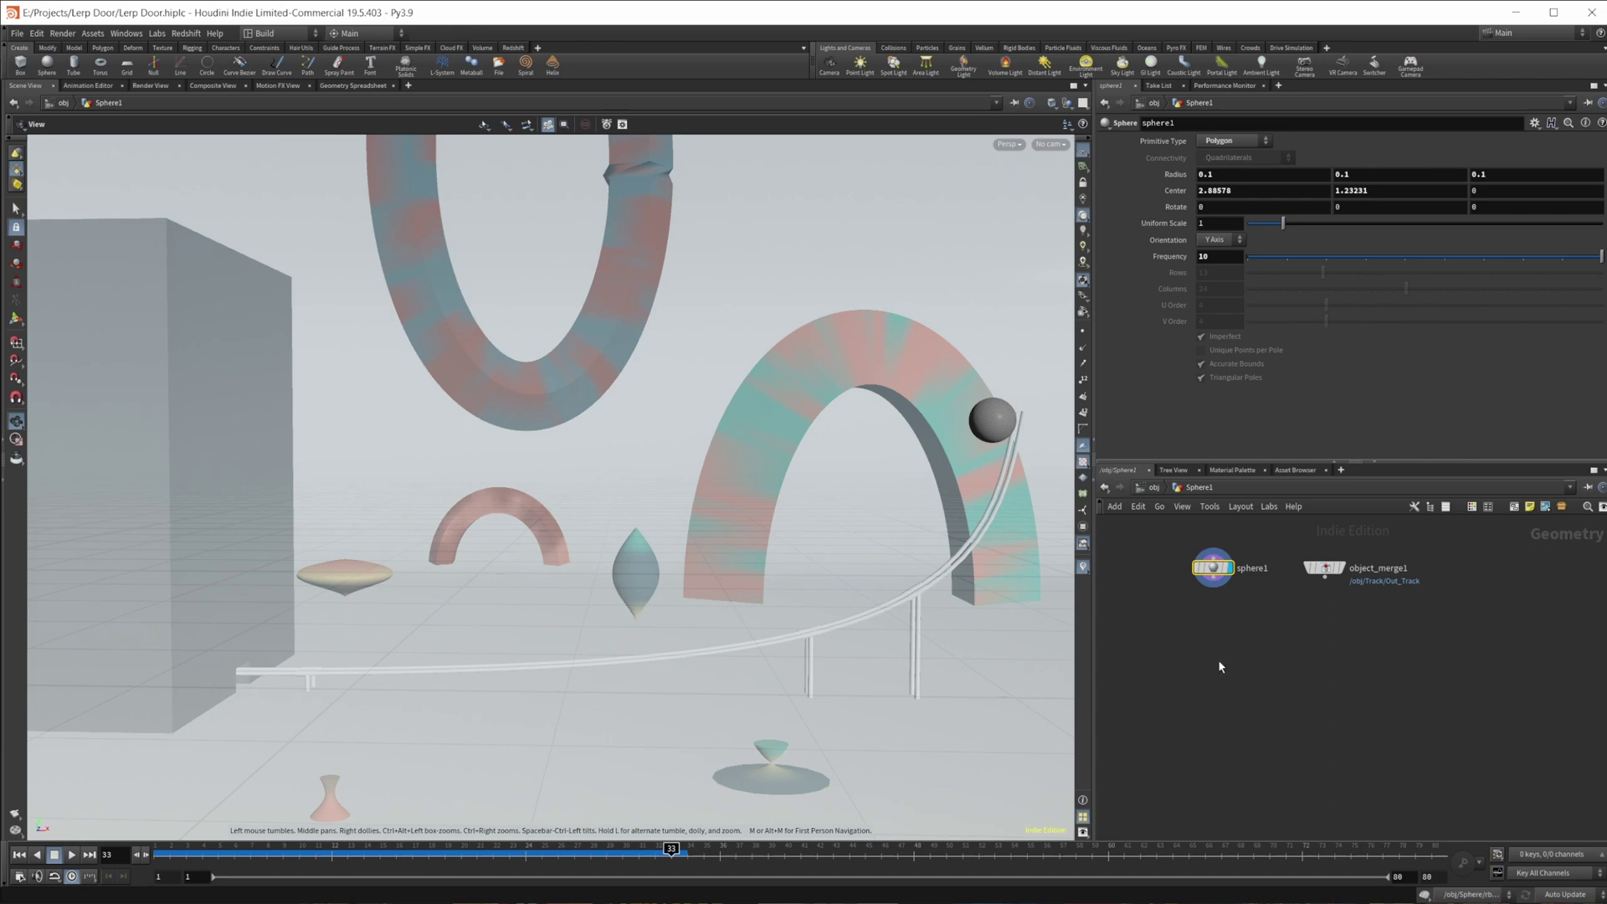
scroll(1234, 670, "up", 2)
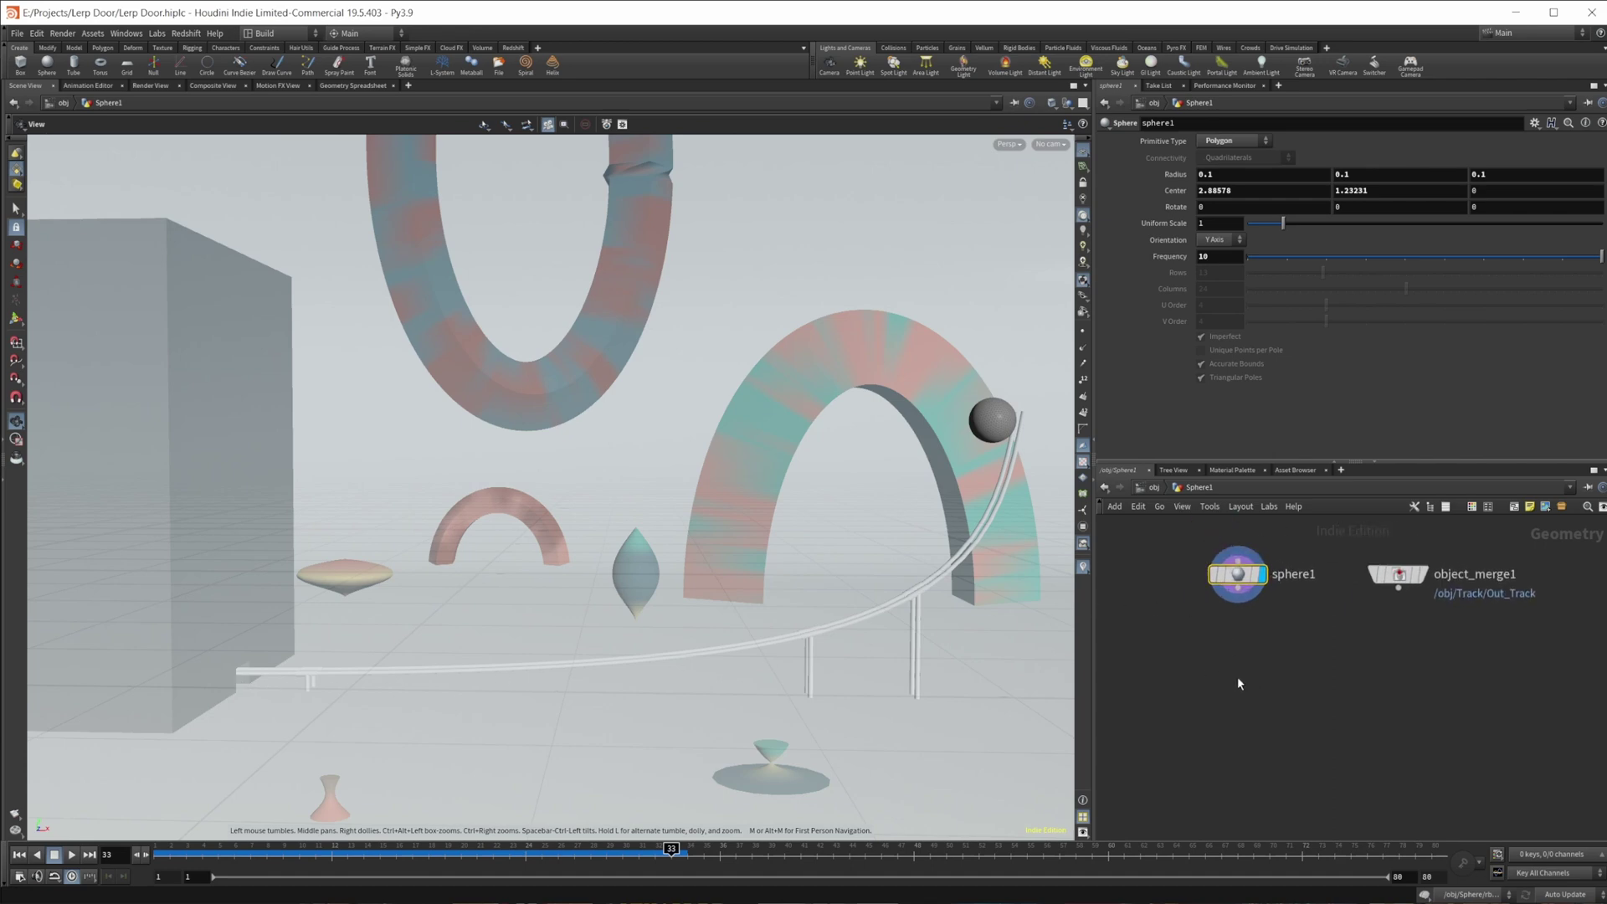
key("Tab")
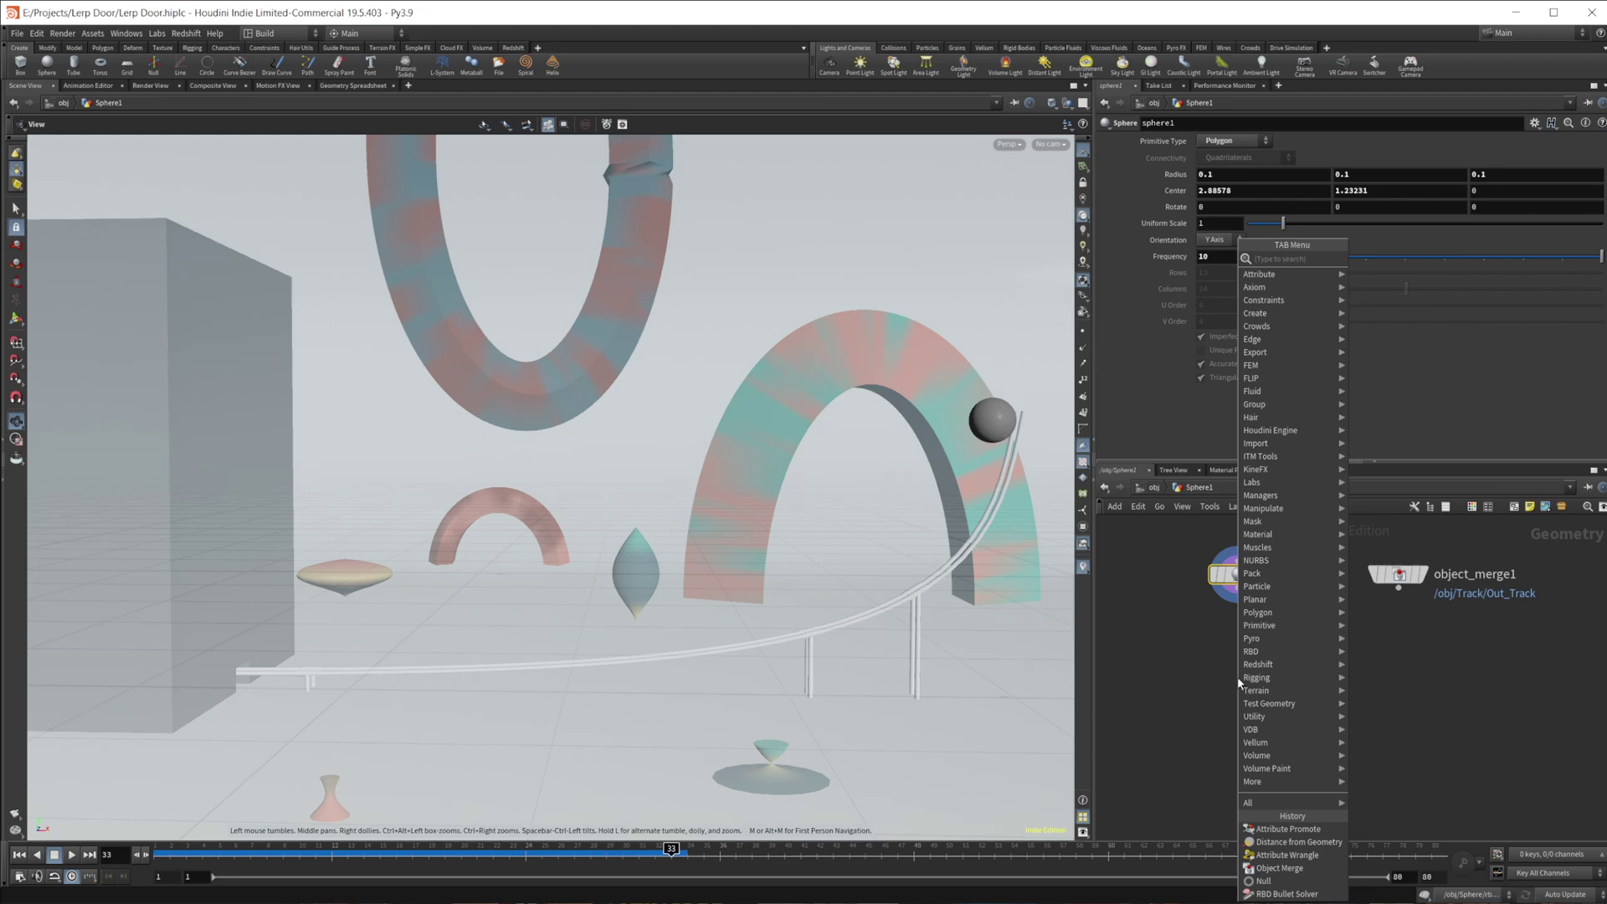
type("r")
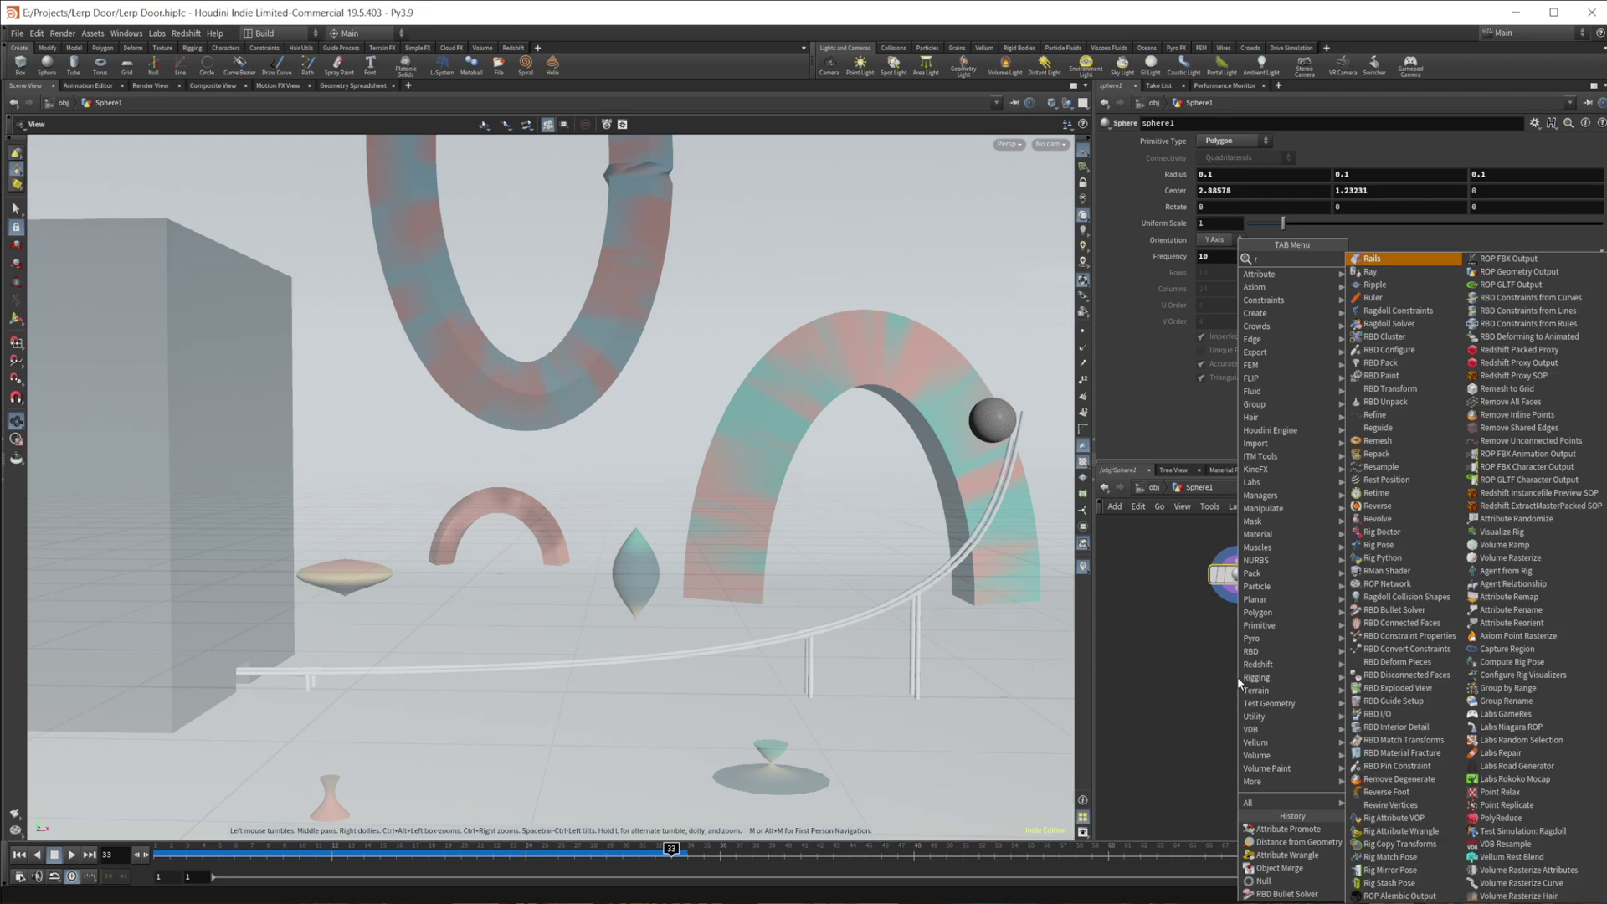
type("bdmat")
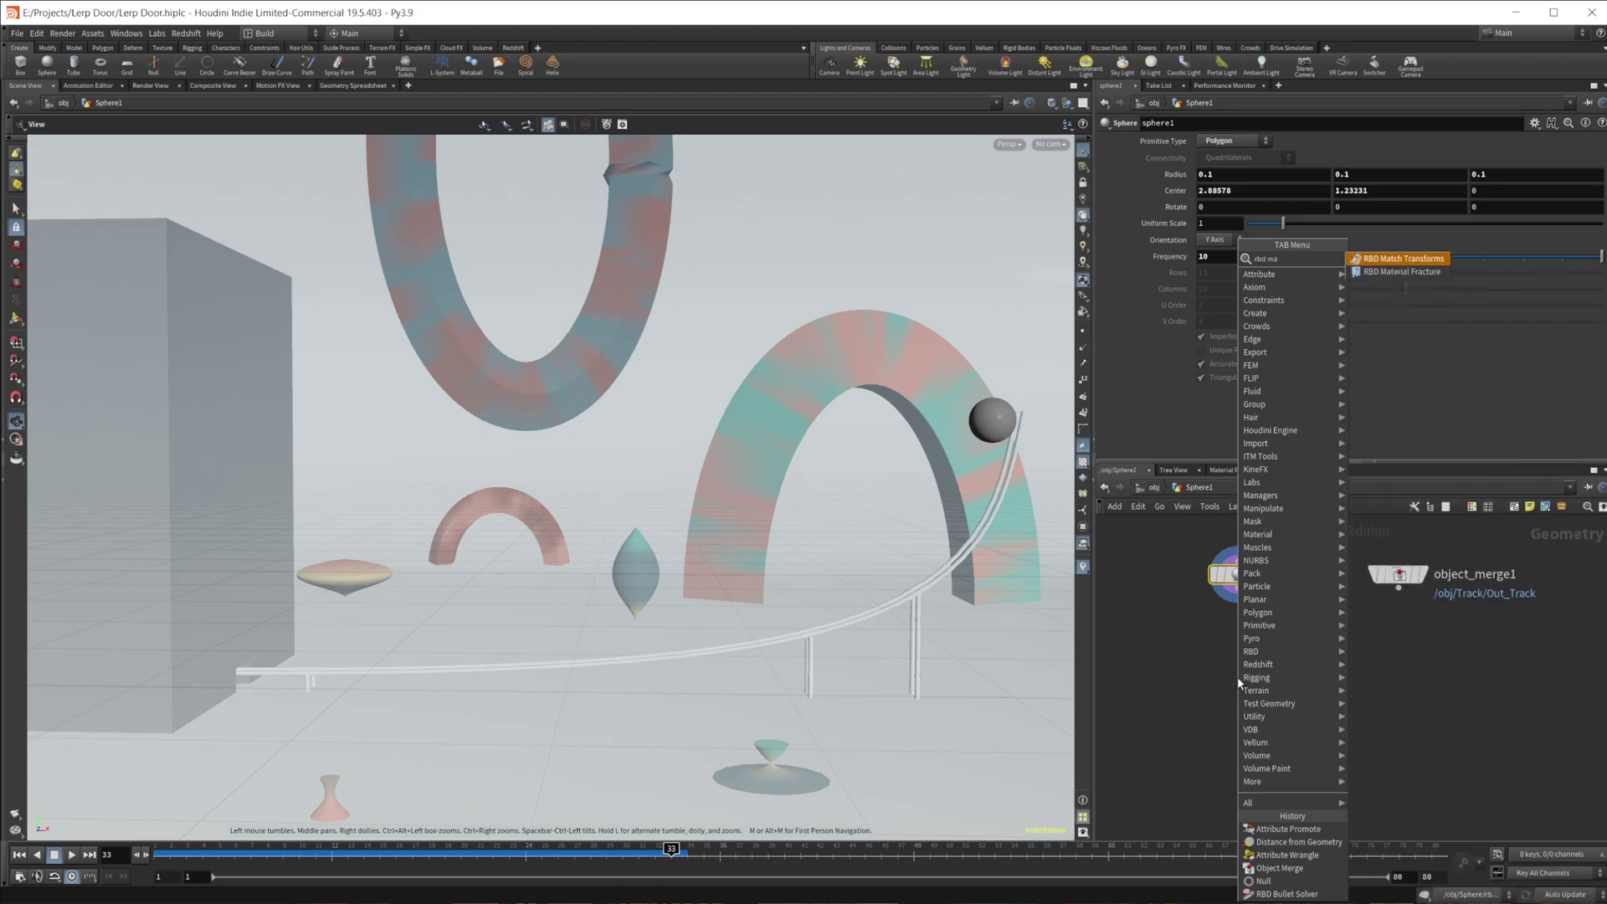
key("Return")
left_click(1266, 684)
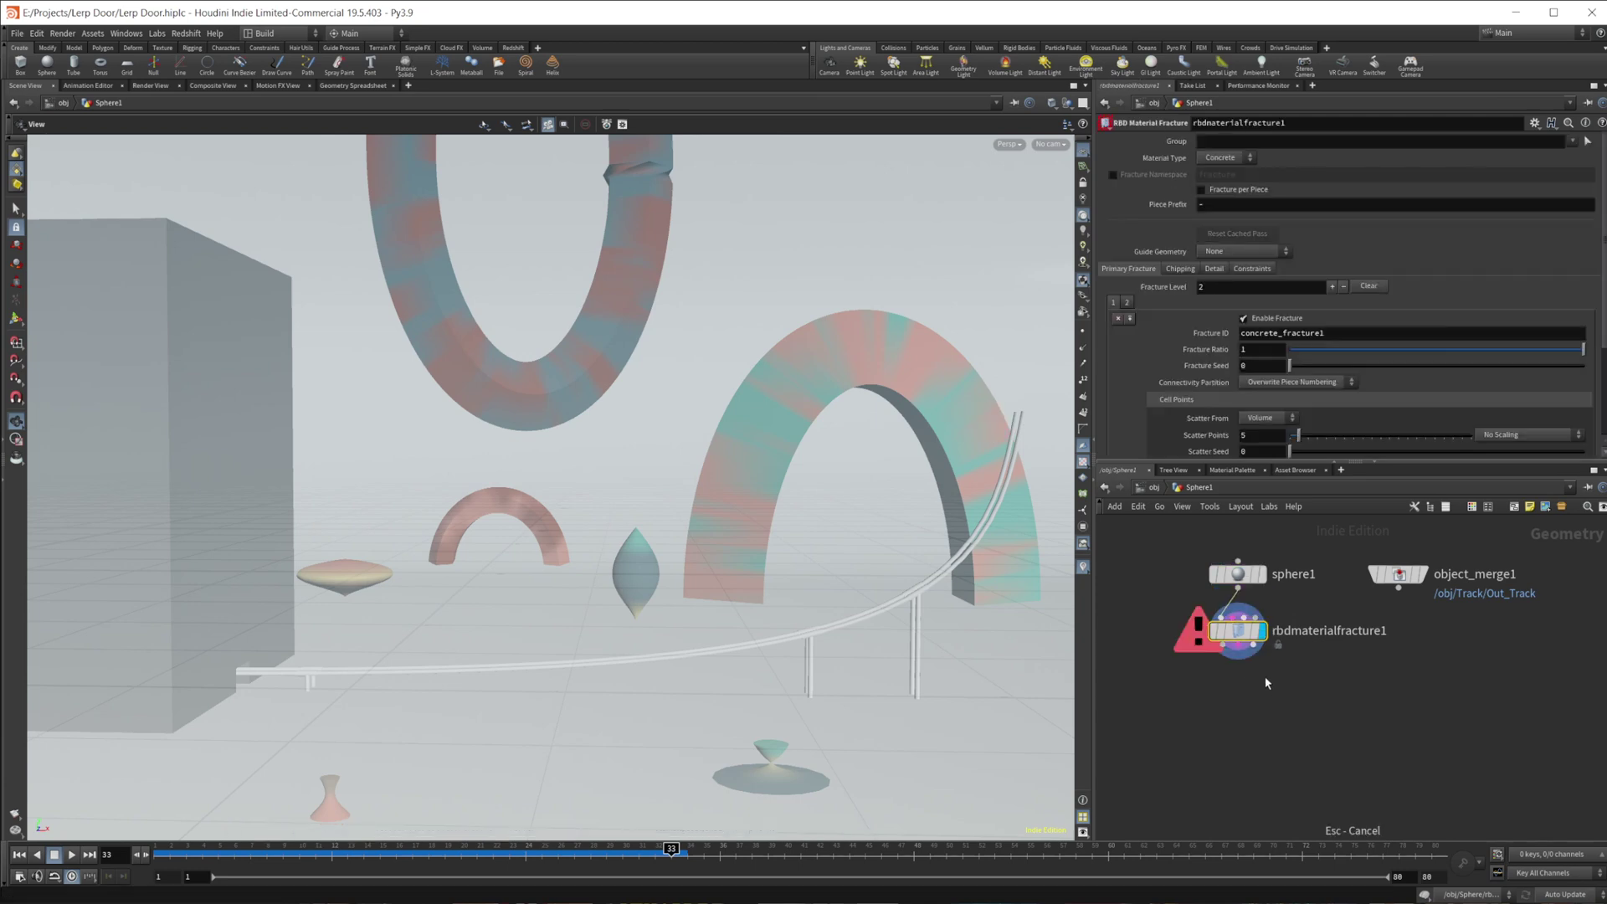
left_click(1118, 320)
left_click(1117, 320)
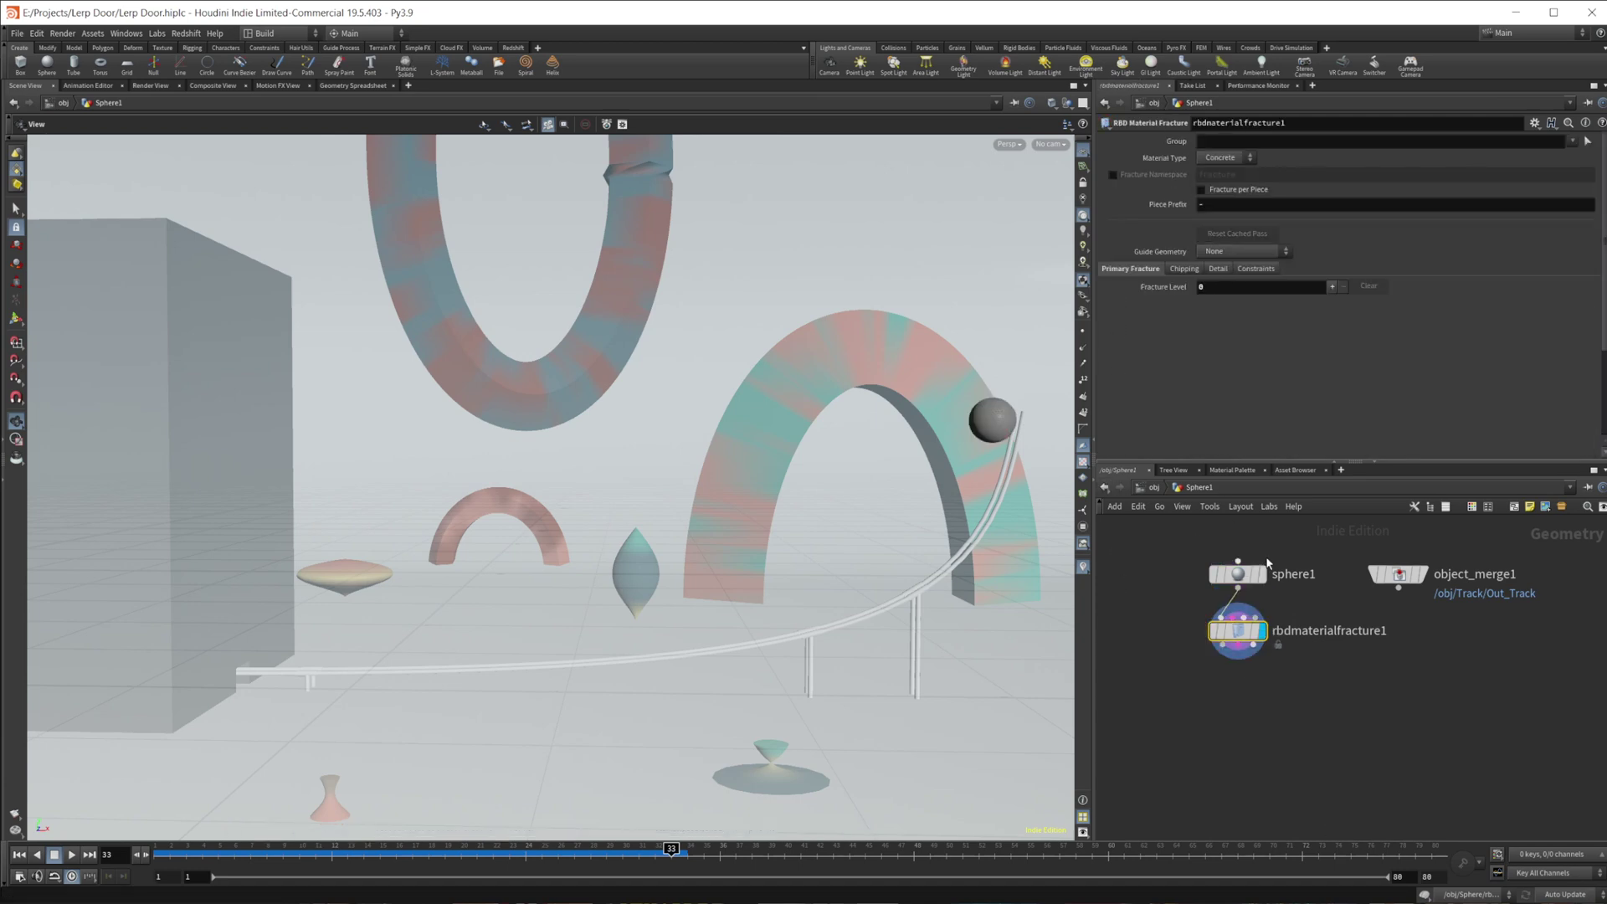
- Add an RBD Bullet Solver below the fracture node and display its output
scroll(1208, 692, "down", 2)
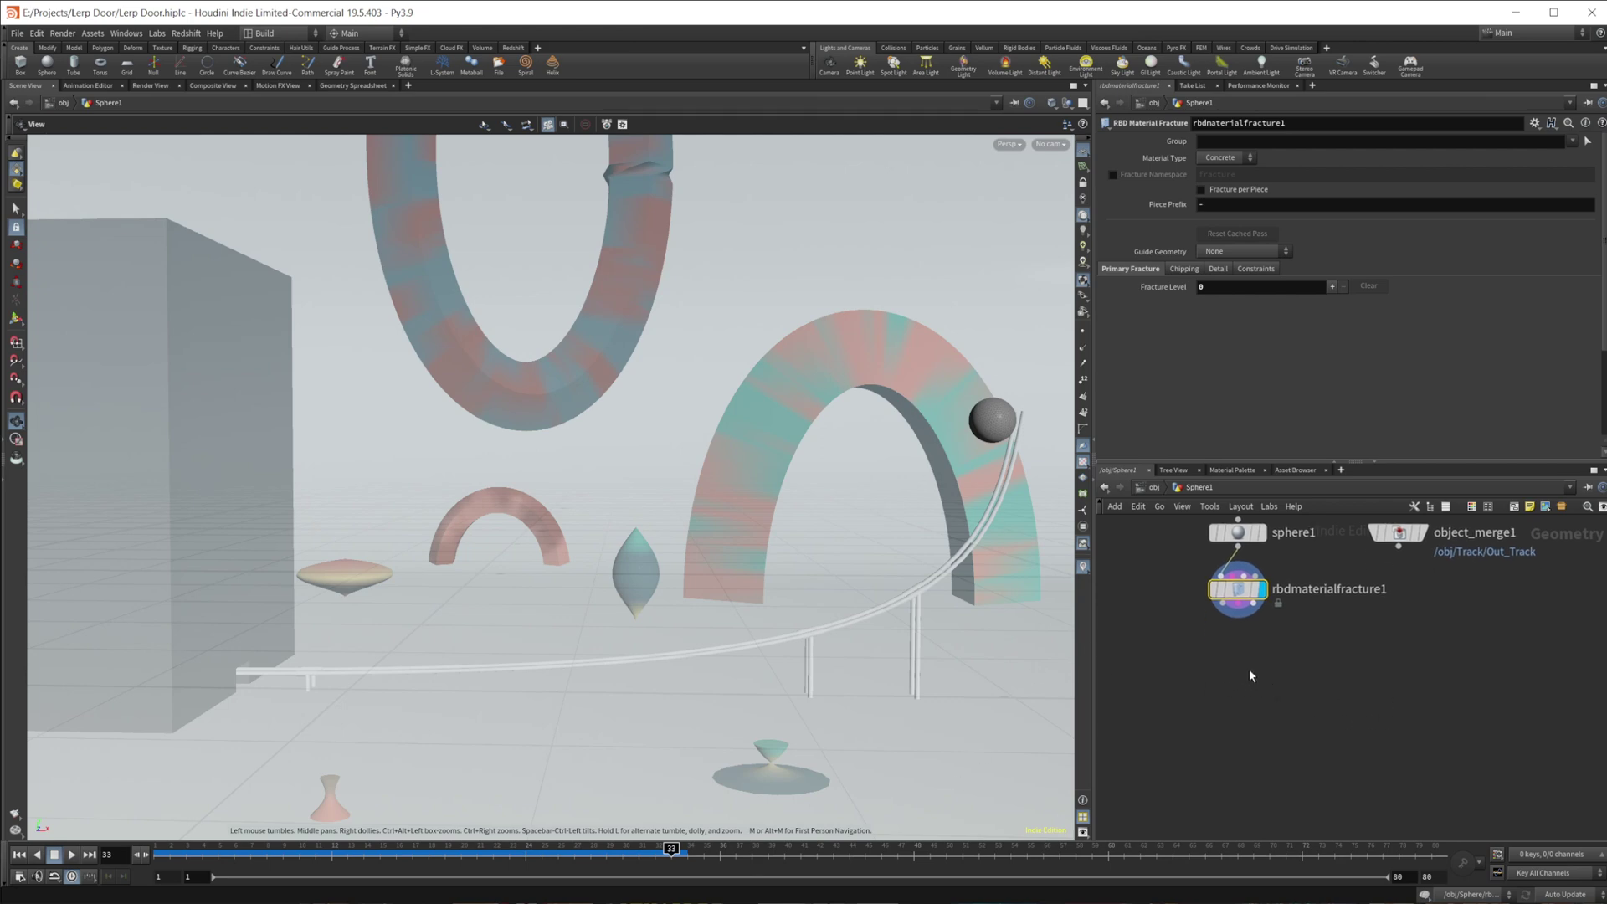
key("Tab")
type("bullet")
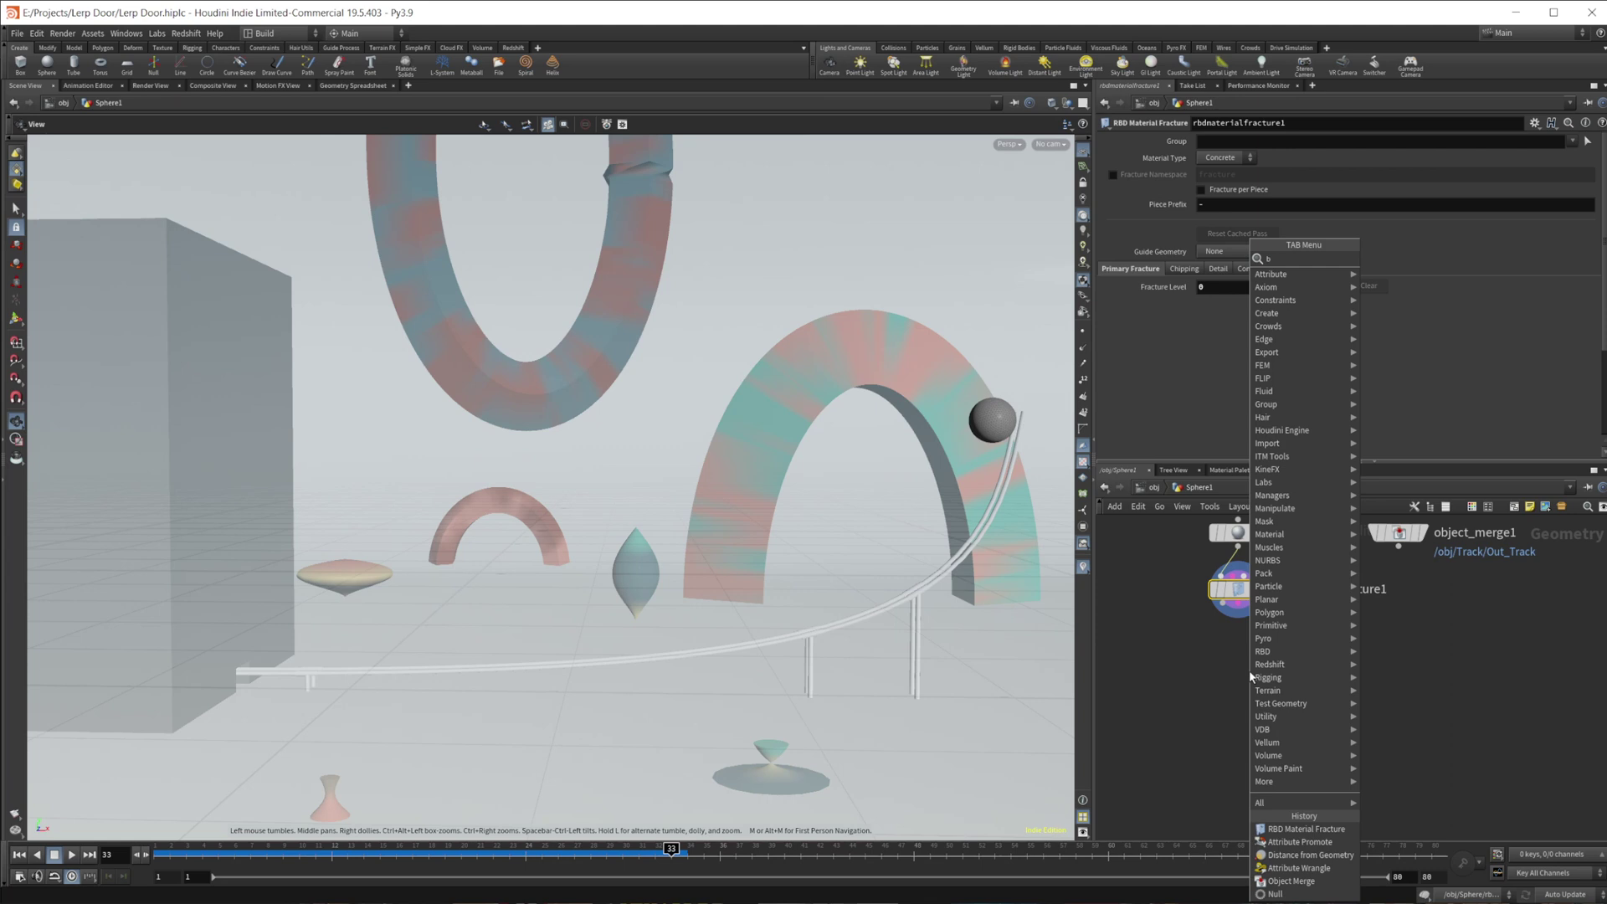
key("Return")
left_click(1249, 669)
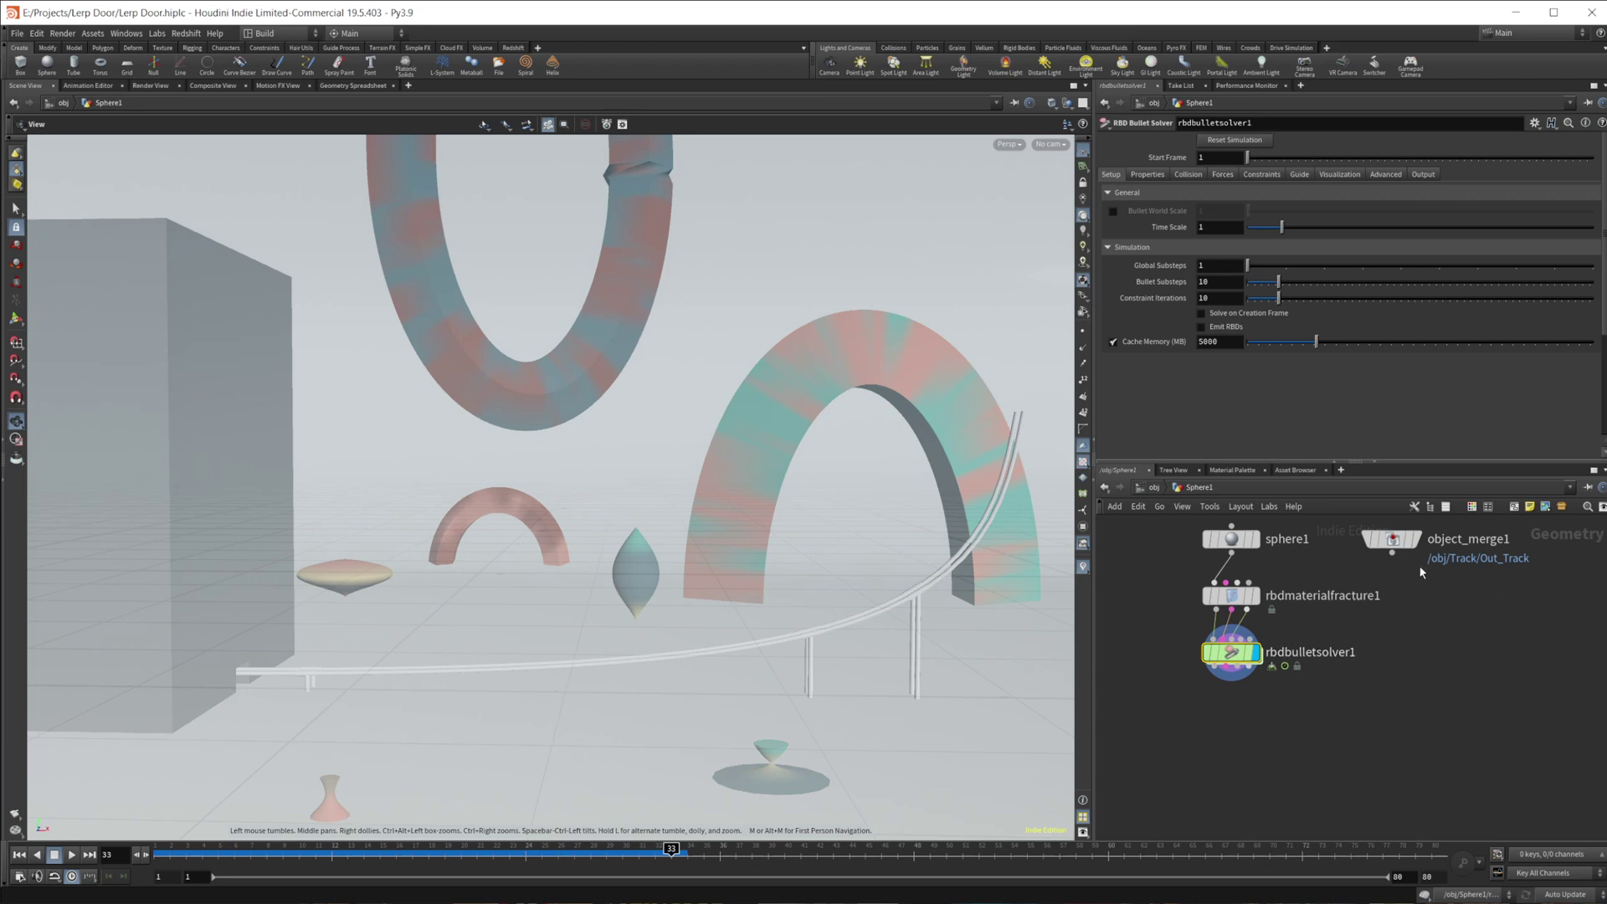
- Feed object_merge1 into the solver's Collision Geometry input, preview the roll, then rewind to frame 1
left_click_drag(1392, 552, 1244, 636)
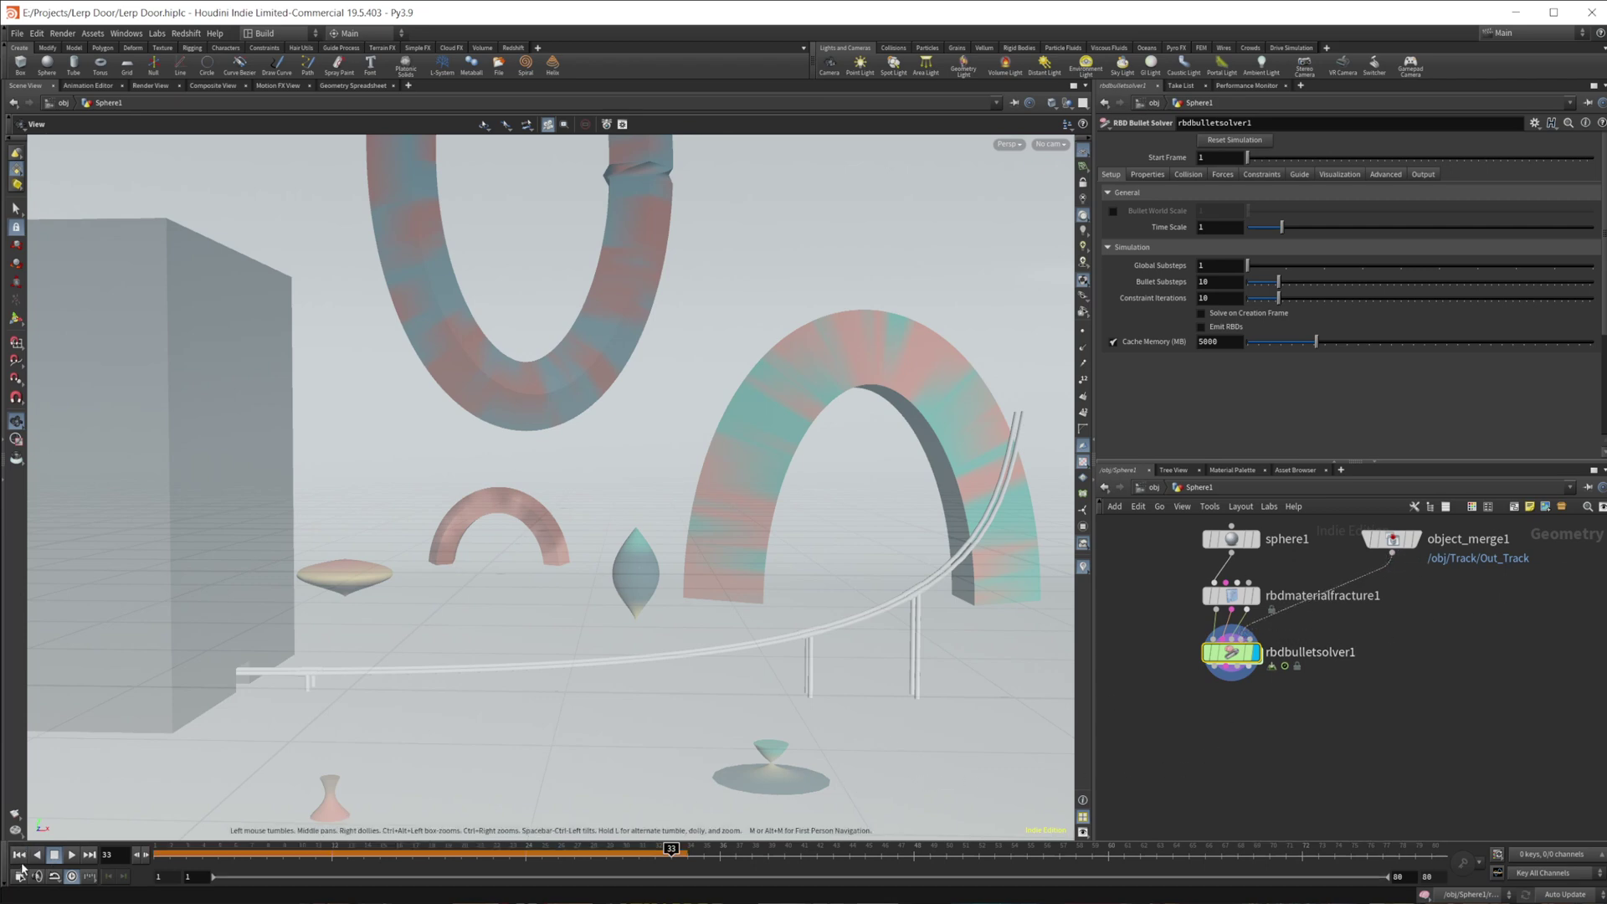
left_click(18, 854)
left_click(72, 854)
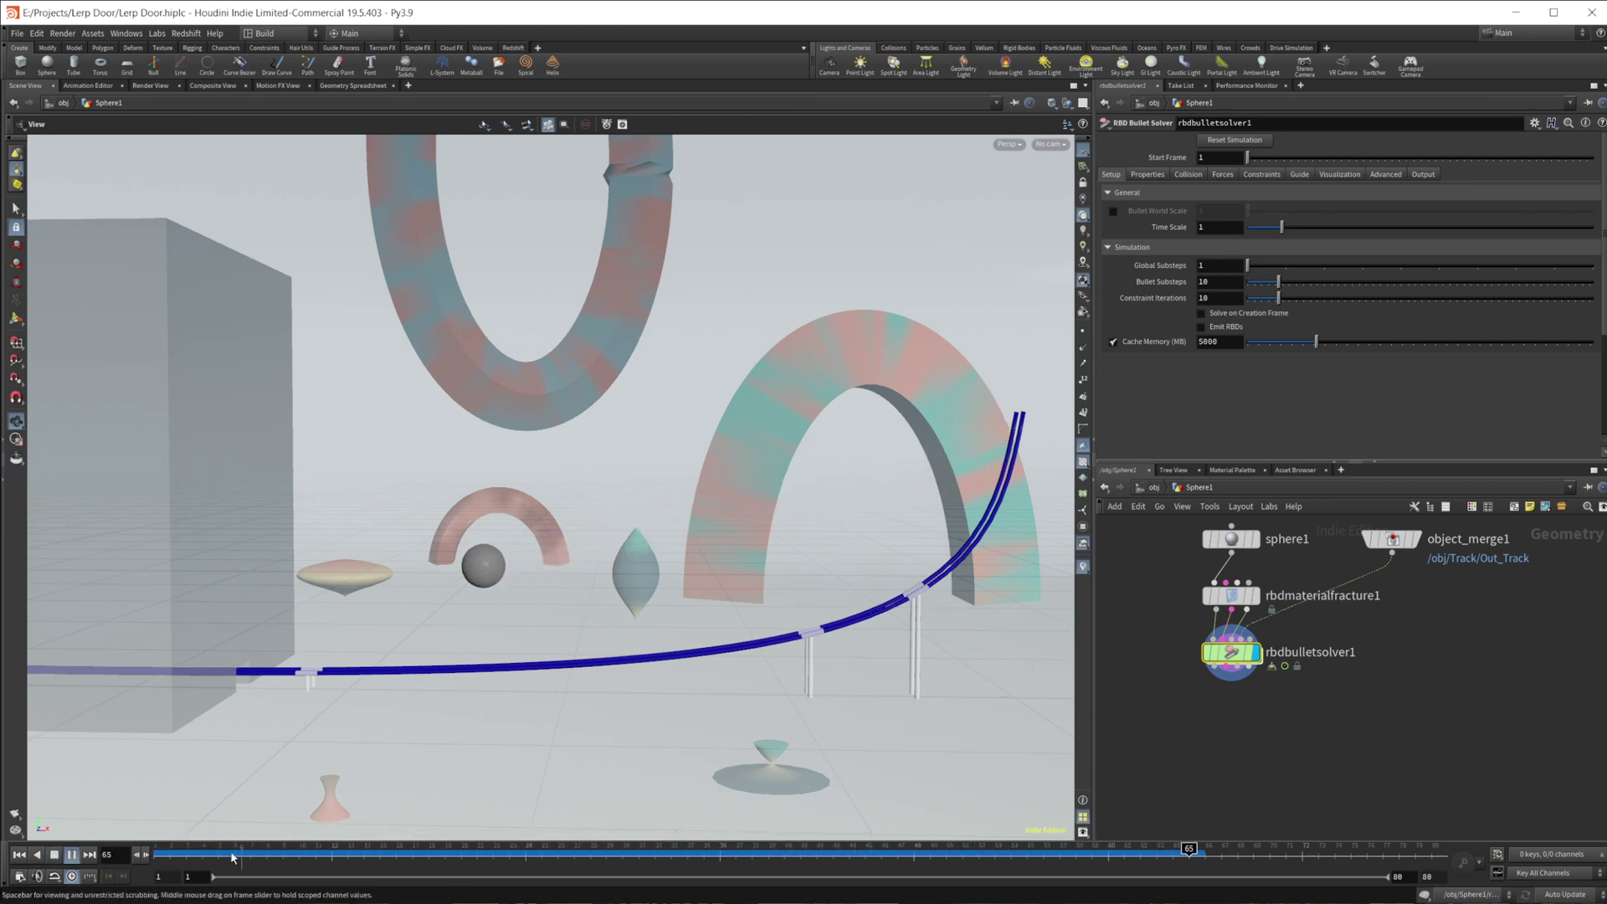
key("Escape")
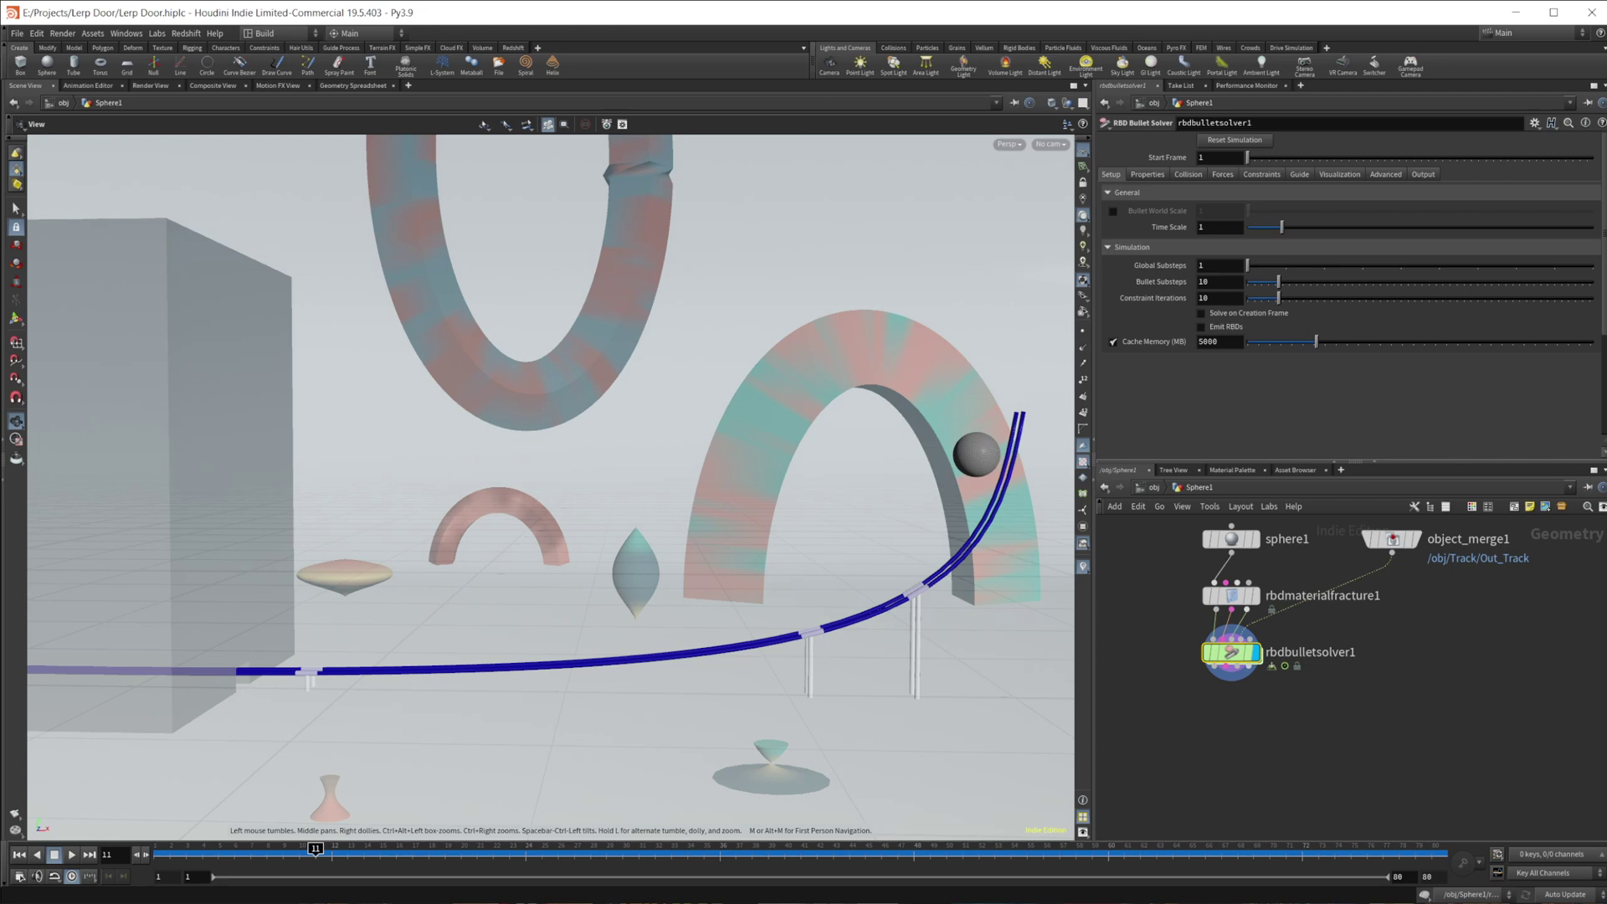
key("ctrl+Up")
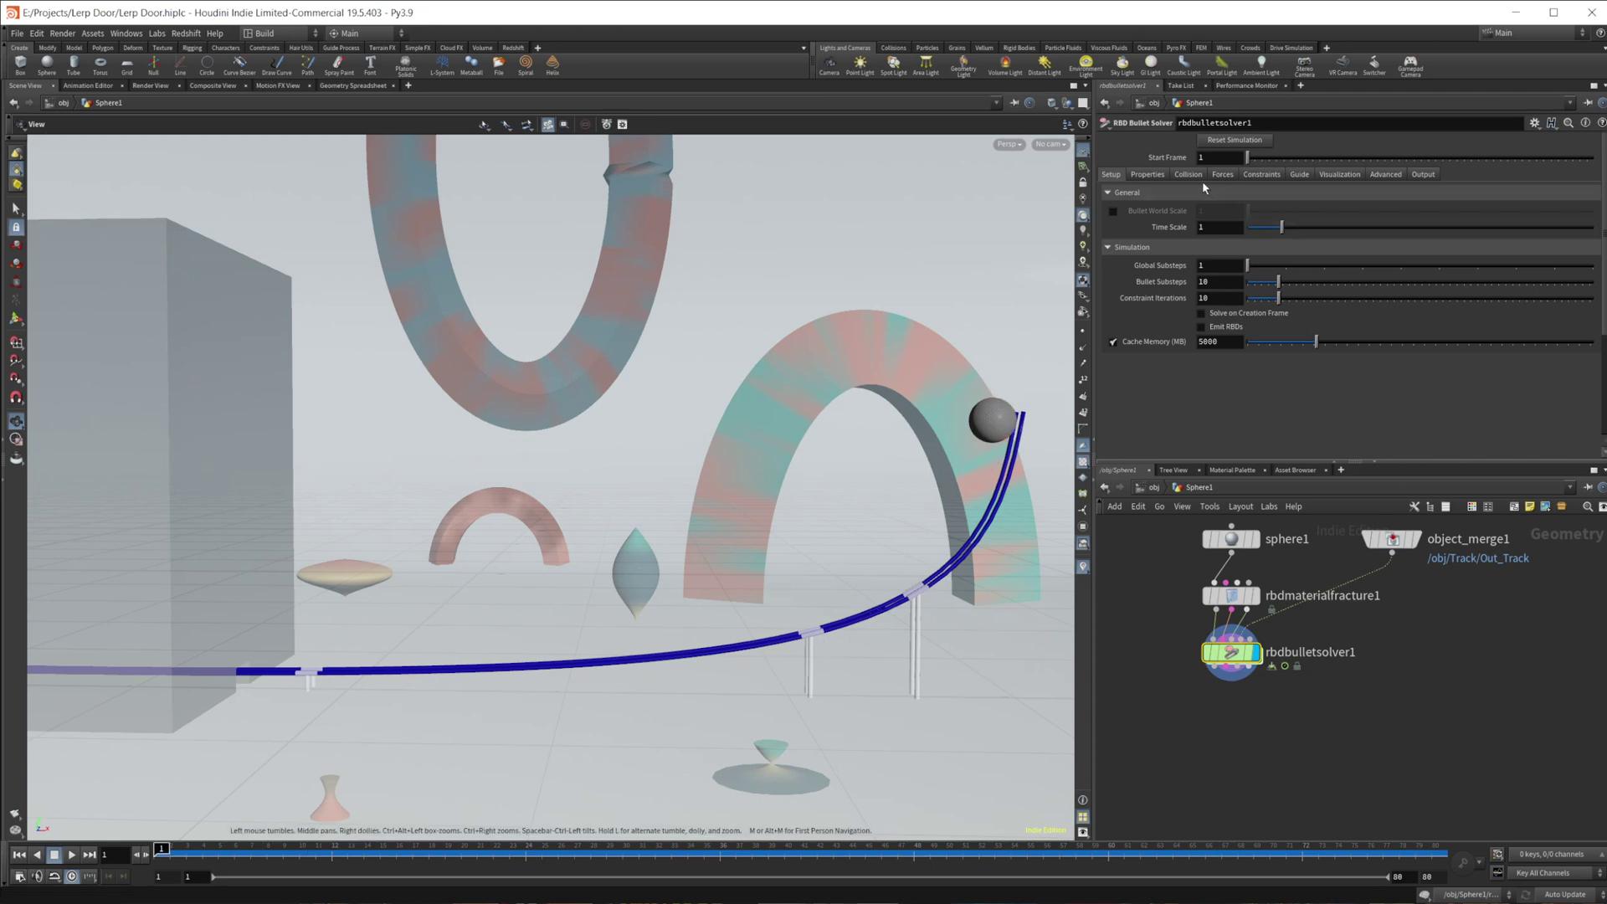
left_click(1191, 175)
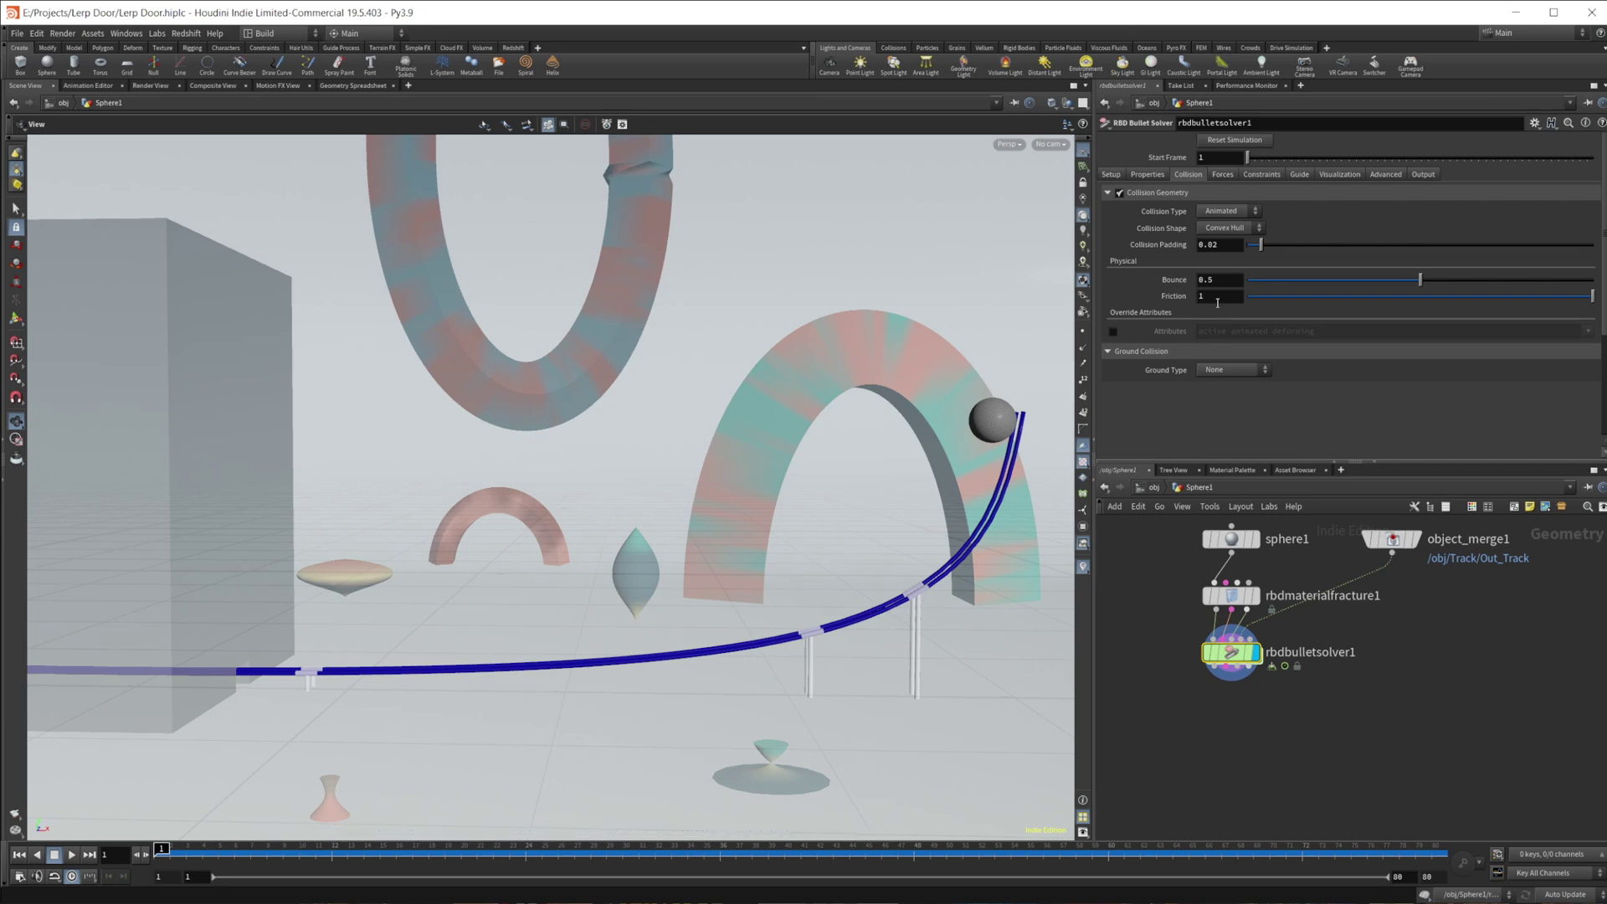
- Set the bullet solver's Collision Shape to Concave and Collision Padding from 0.02 to 0.0005
left_click(1219, 233)
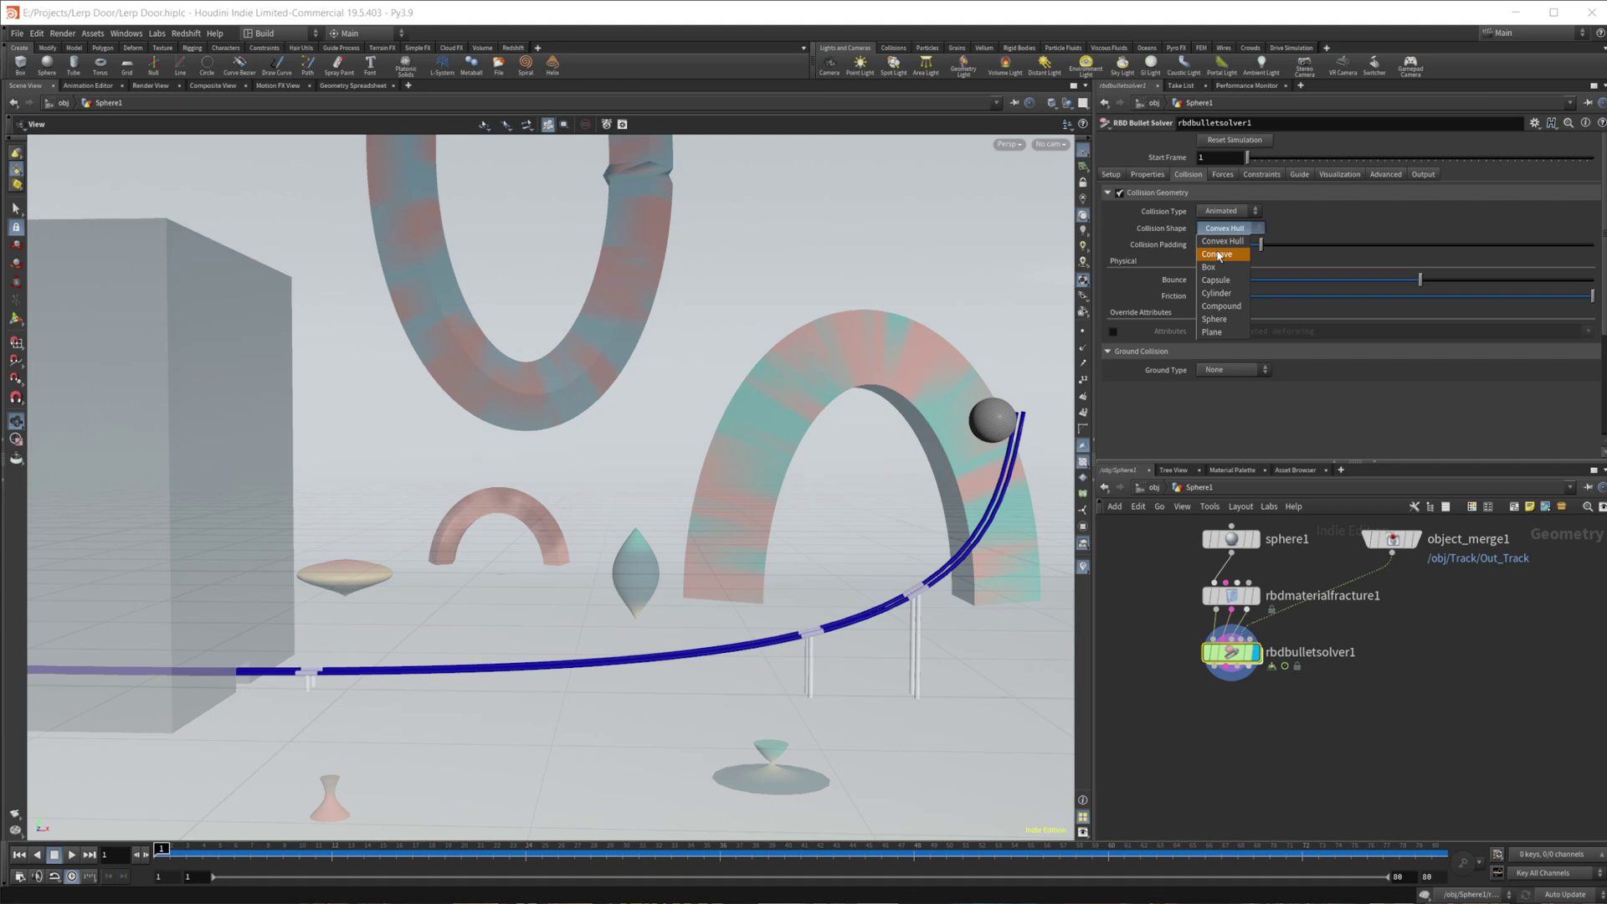
left_click(1216, 253)
left_click(1219, 245)
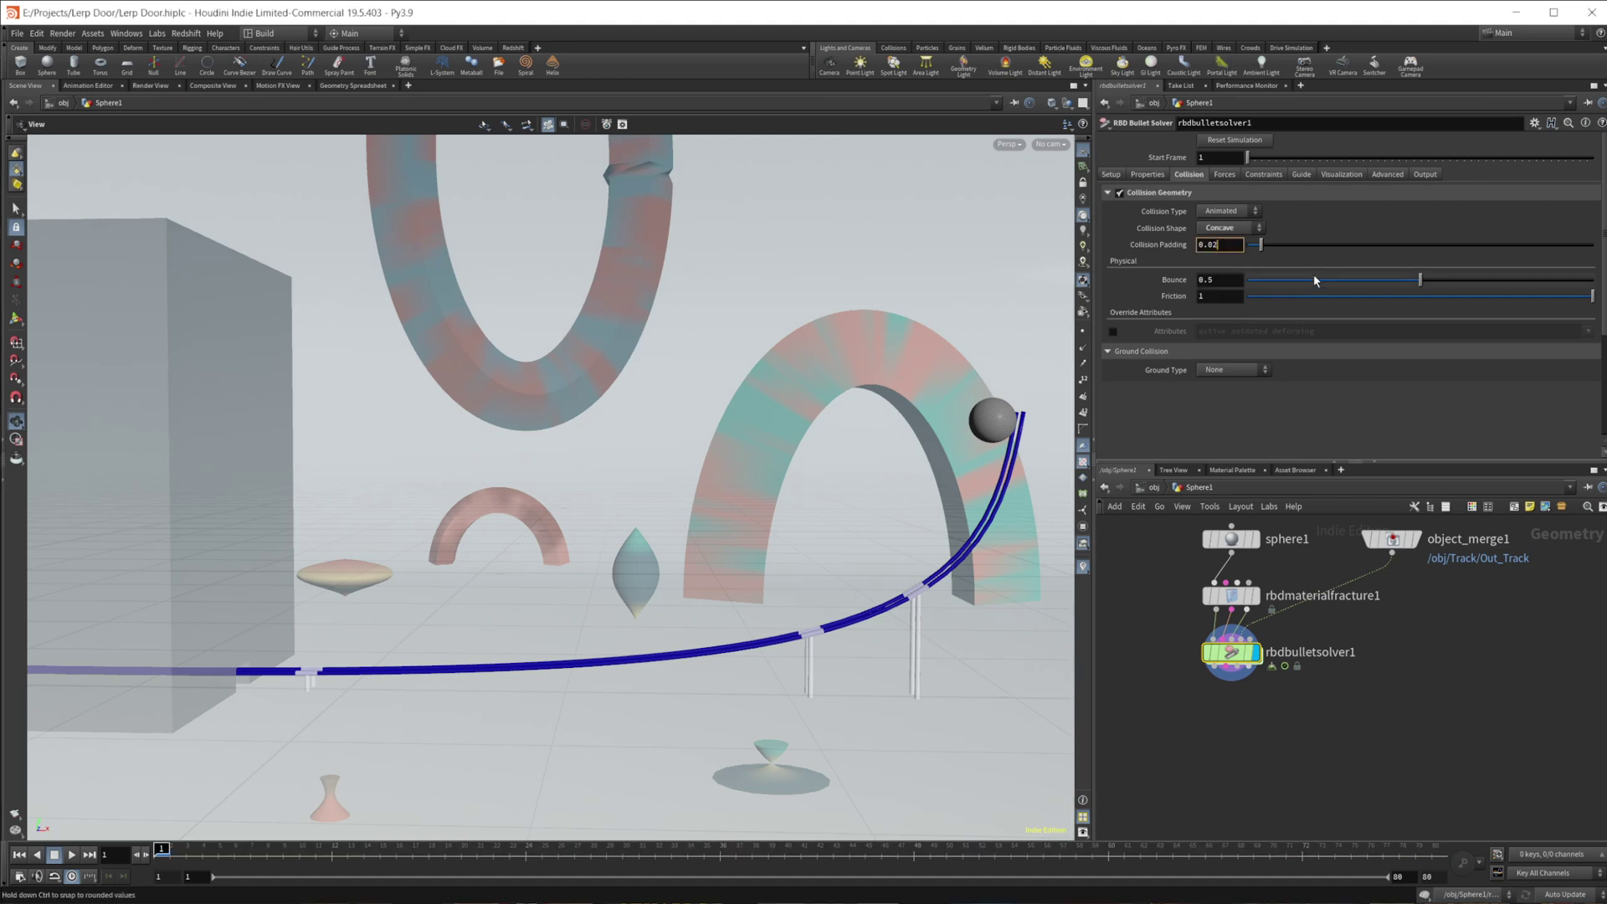
key("BackSpace")
type("005")
key("Return")
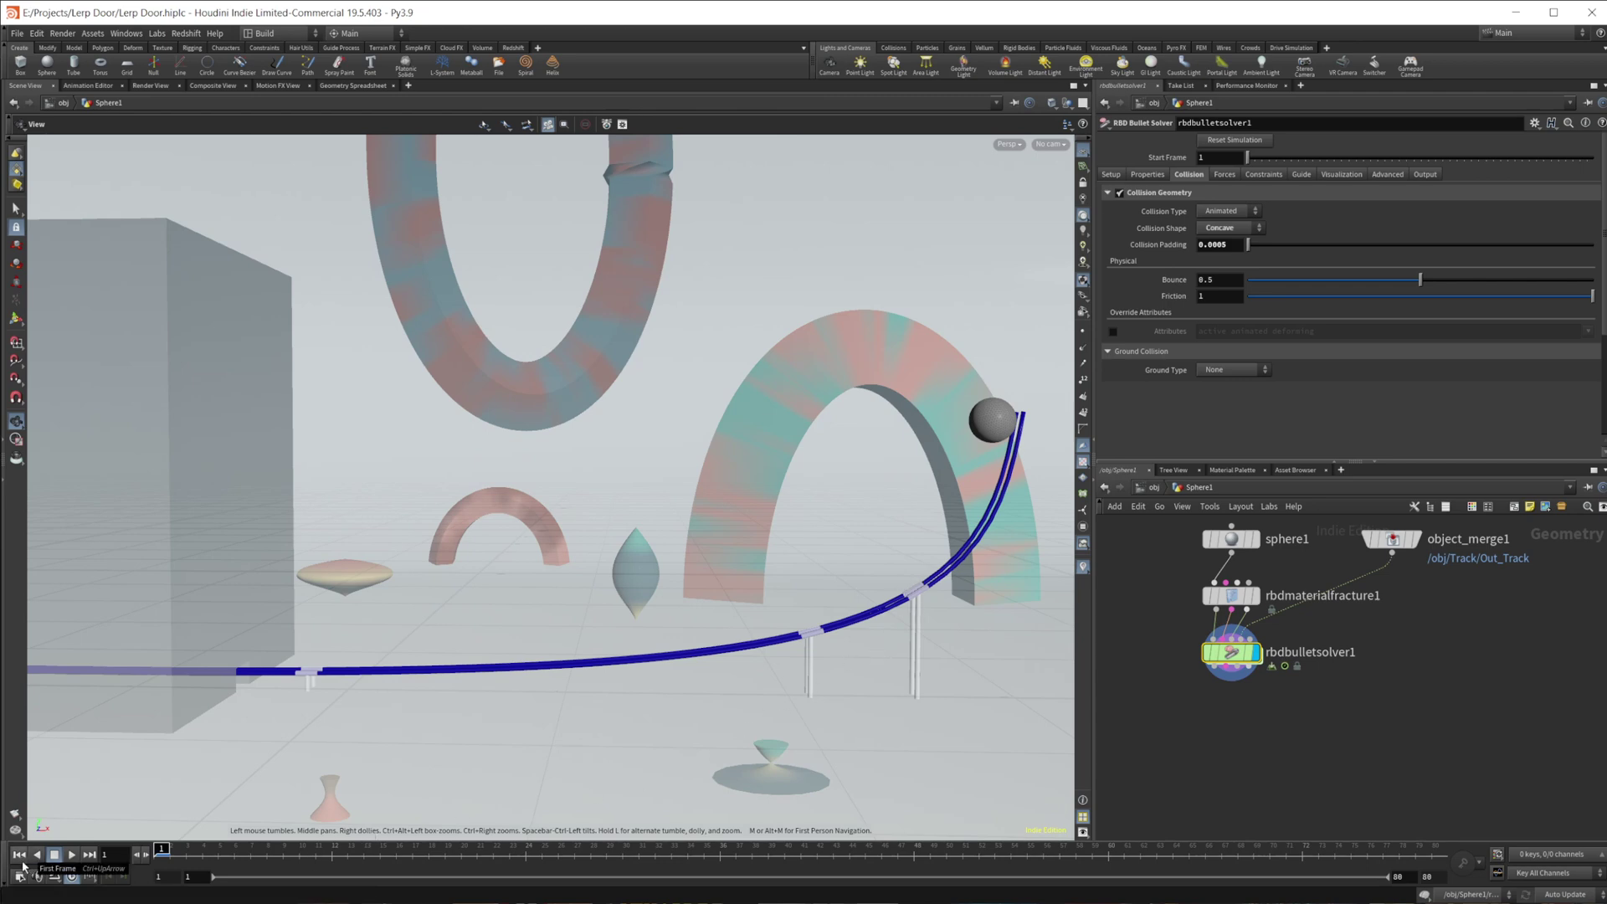
- Play the simulation to check the collision, then rewind to the opening frames
left_click(72, 854)
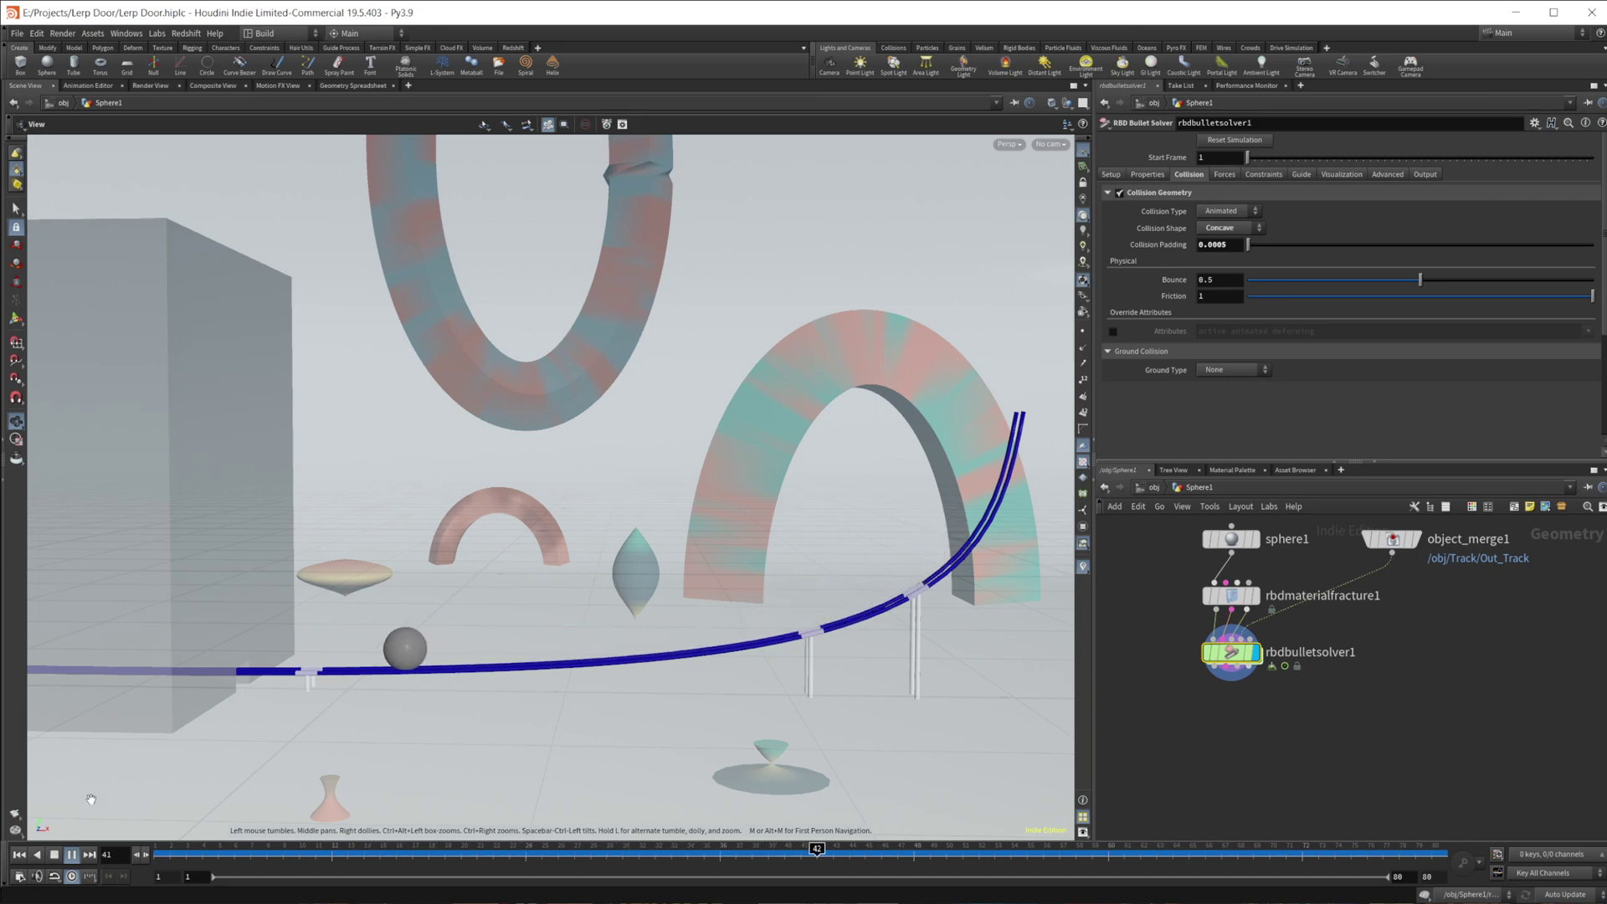
left_click(71, 854)
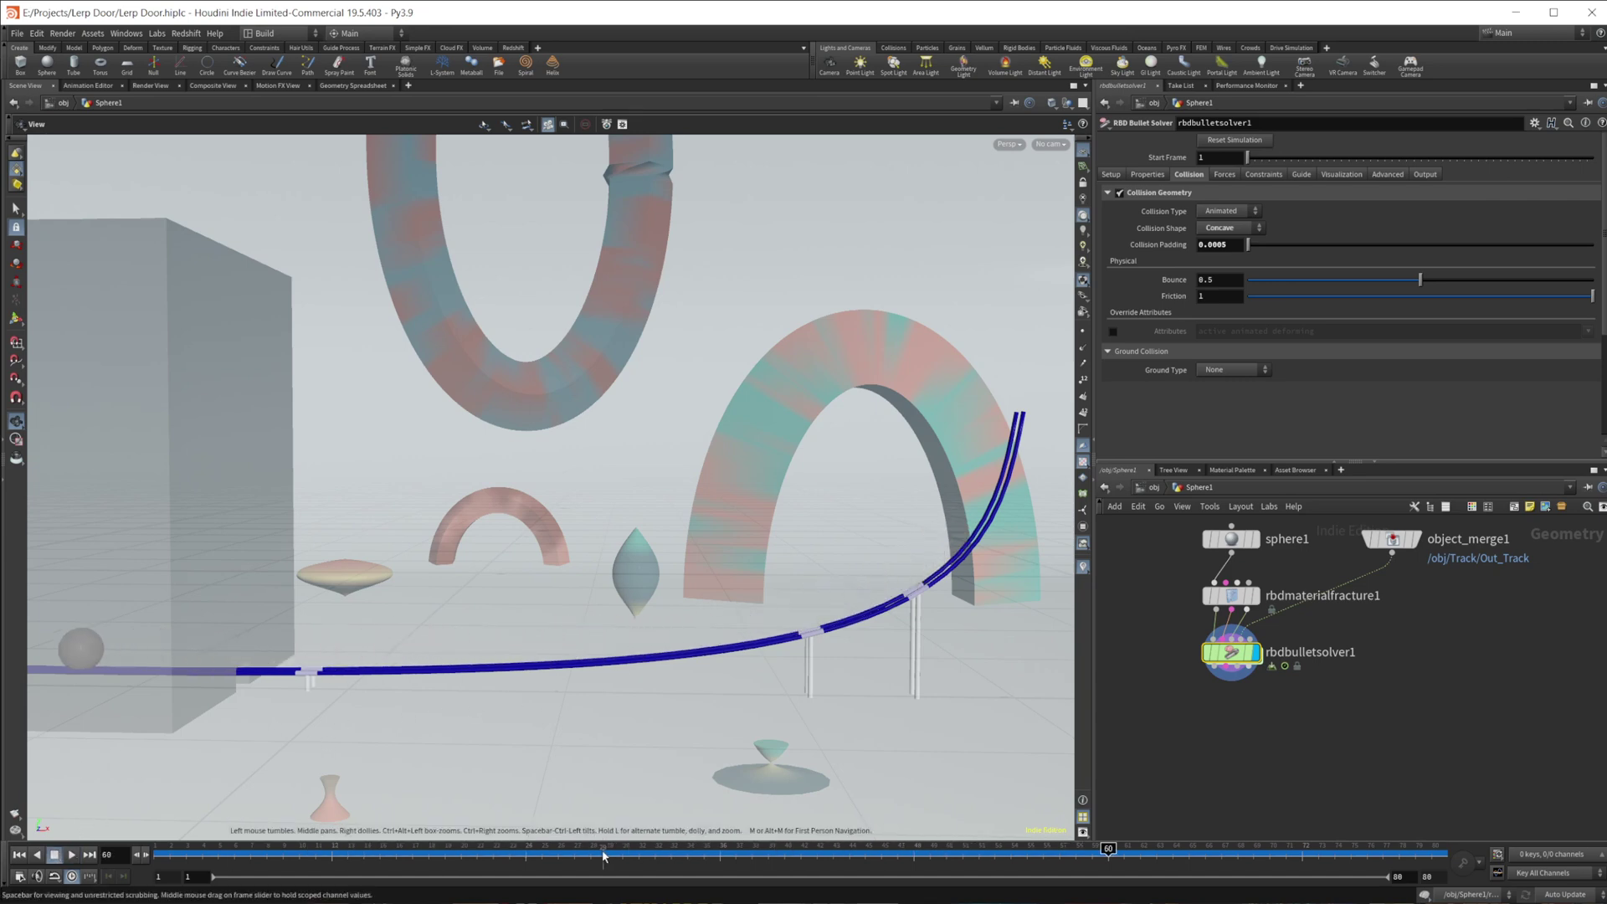
left_click_drag(605, 854, 162, 852)
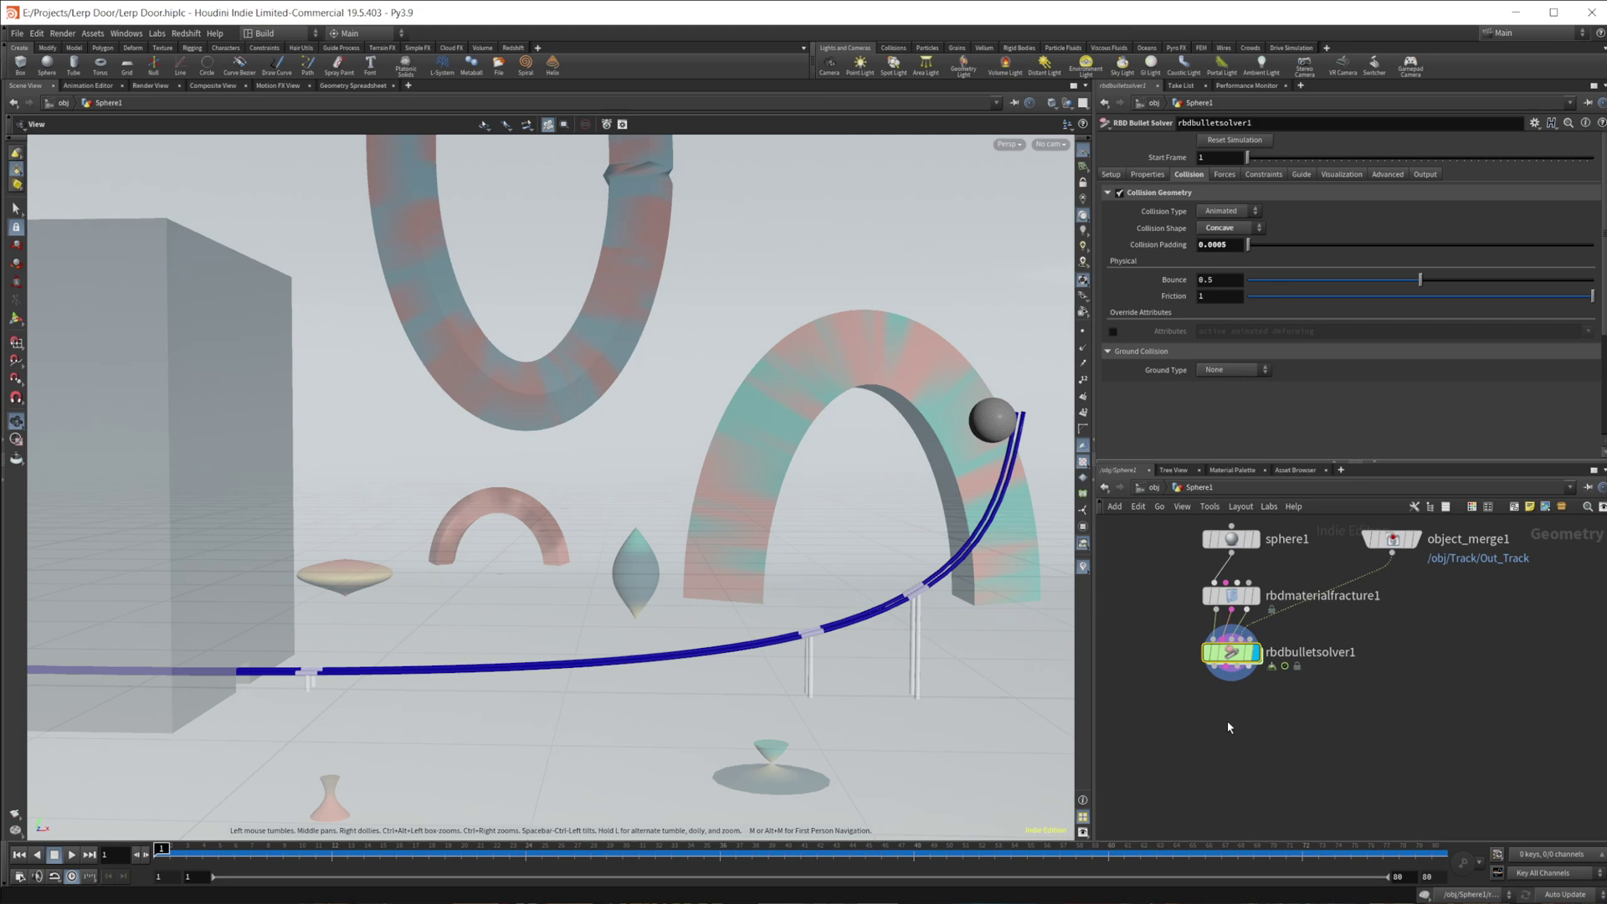
- Add a Null named OUT_SPhere below rbdbulletsolver1 and return to /obj
key("Tab")
type("null")
key("Return")
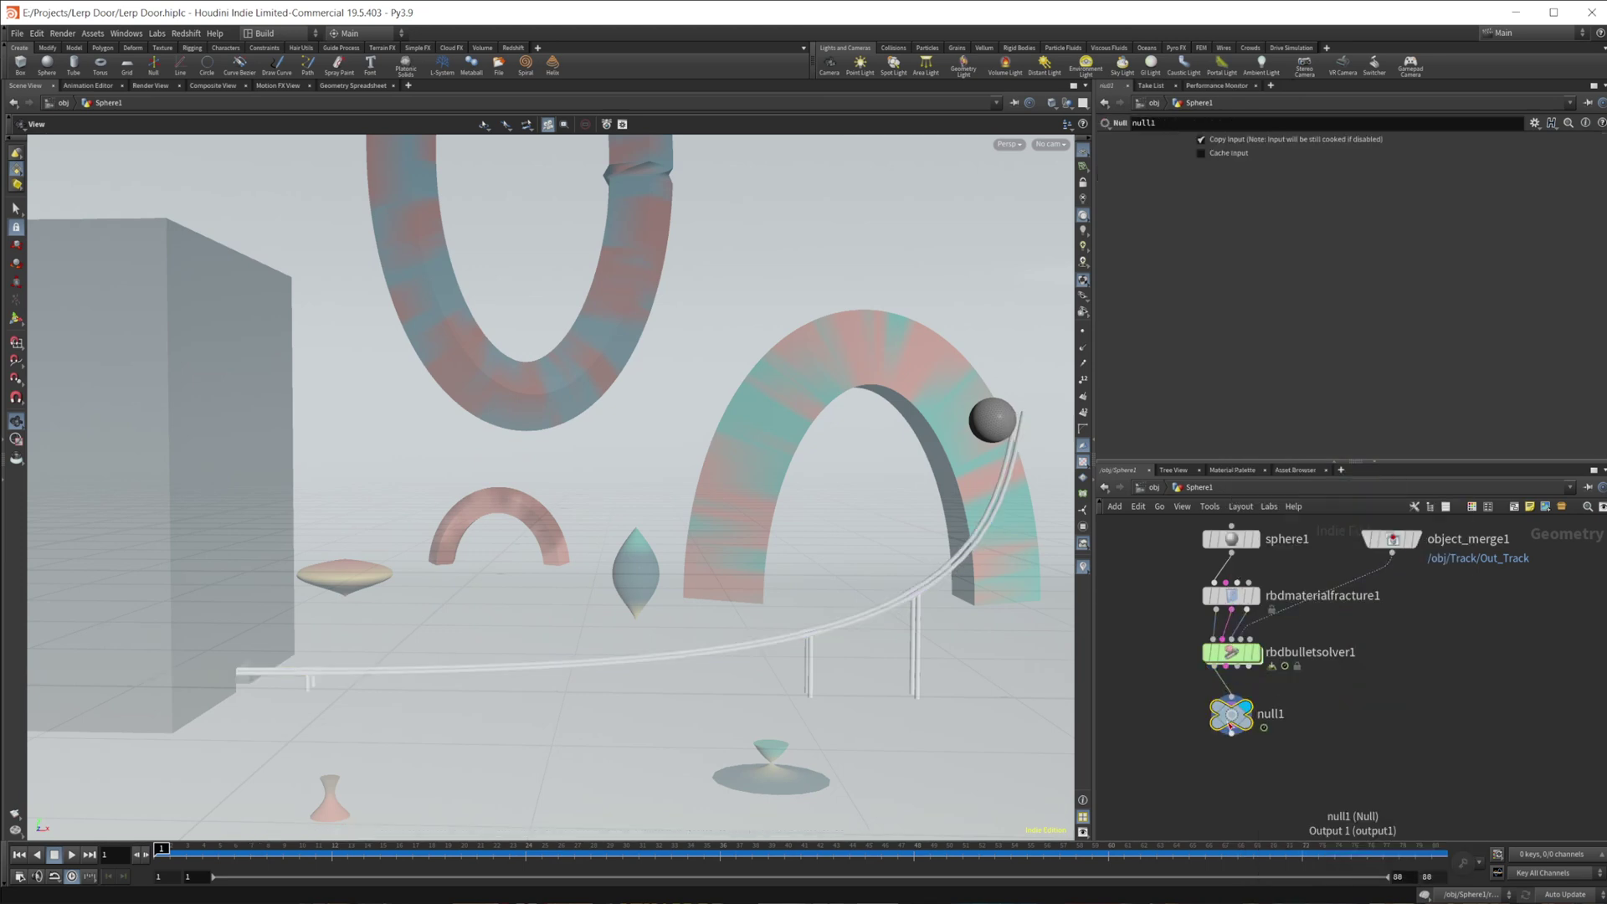
mouse_move(1230, 725)
key("F2")
type("OUT")
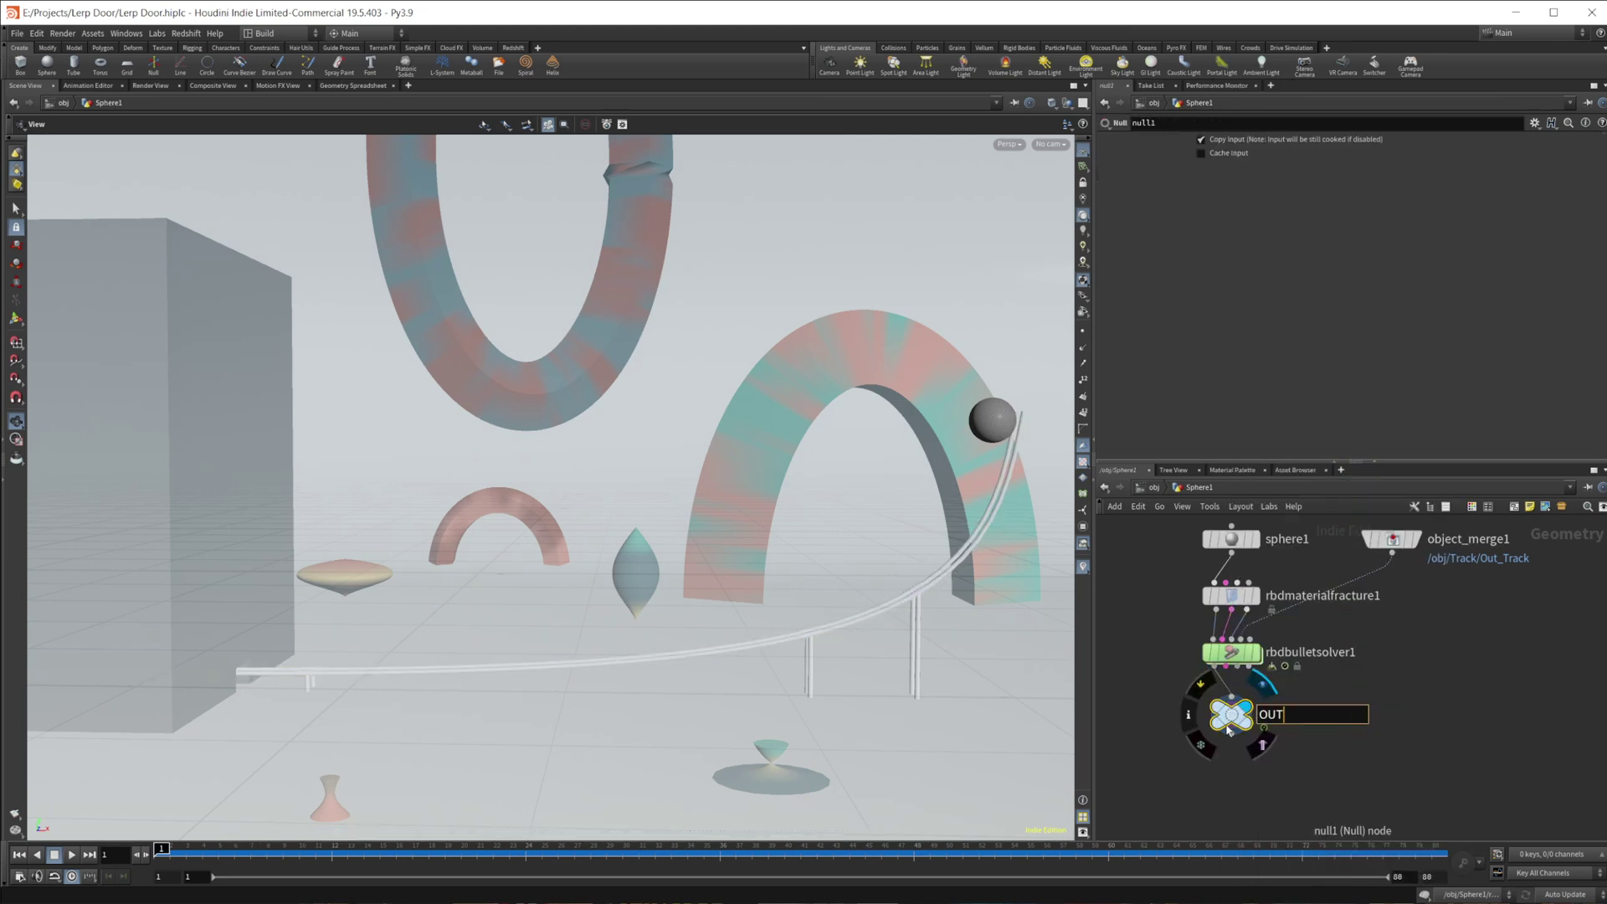
type("_SPhere")
key("Return")
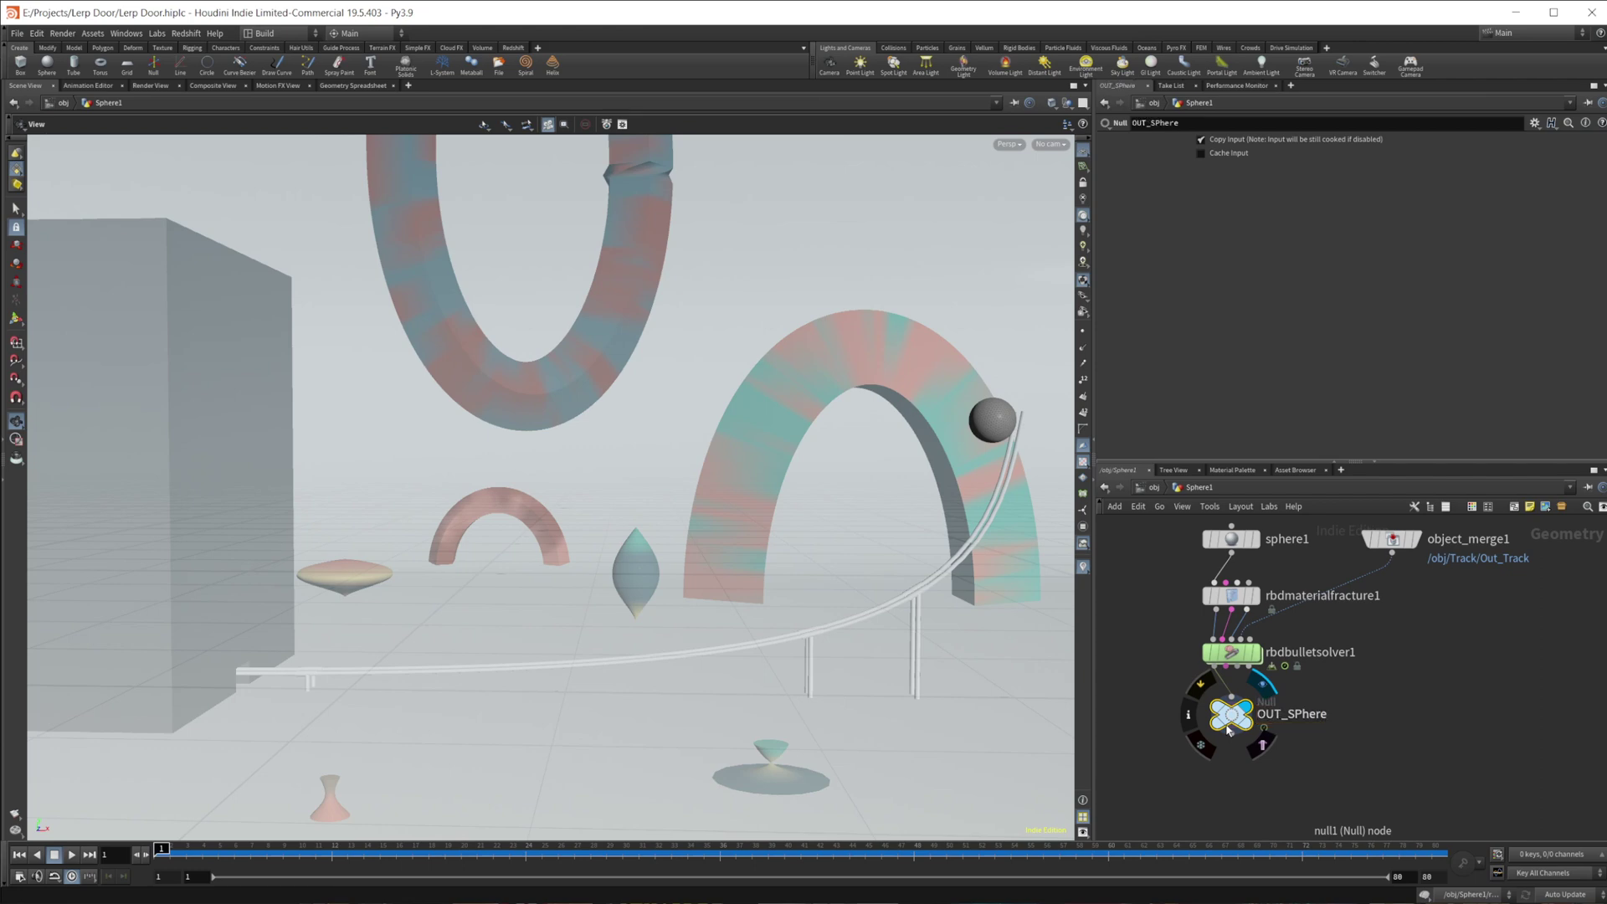
left_click(1149, 487)
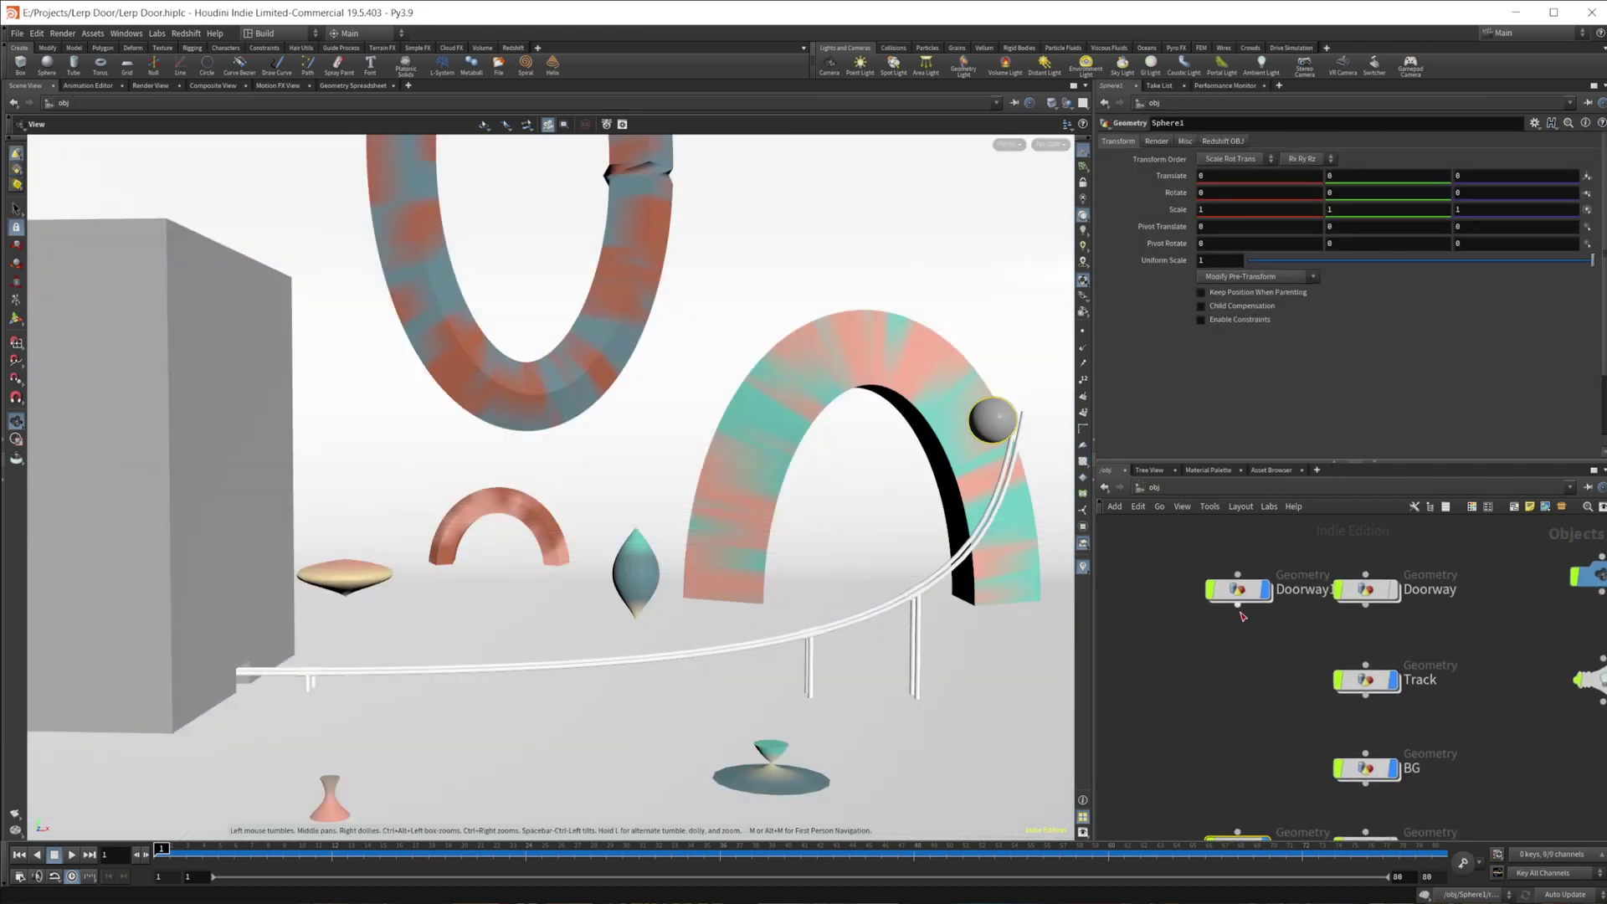
- Inside Doorway1, add an Object Merge whose Object 1 is /obj/Sphere1/OUT_SPhere
double_click(1239, 593)
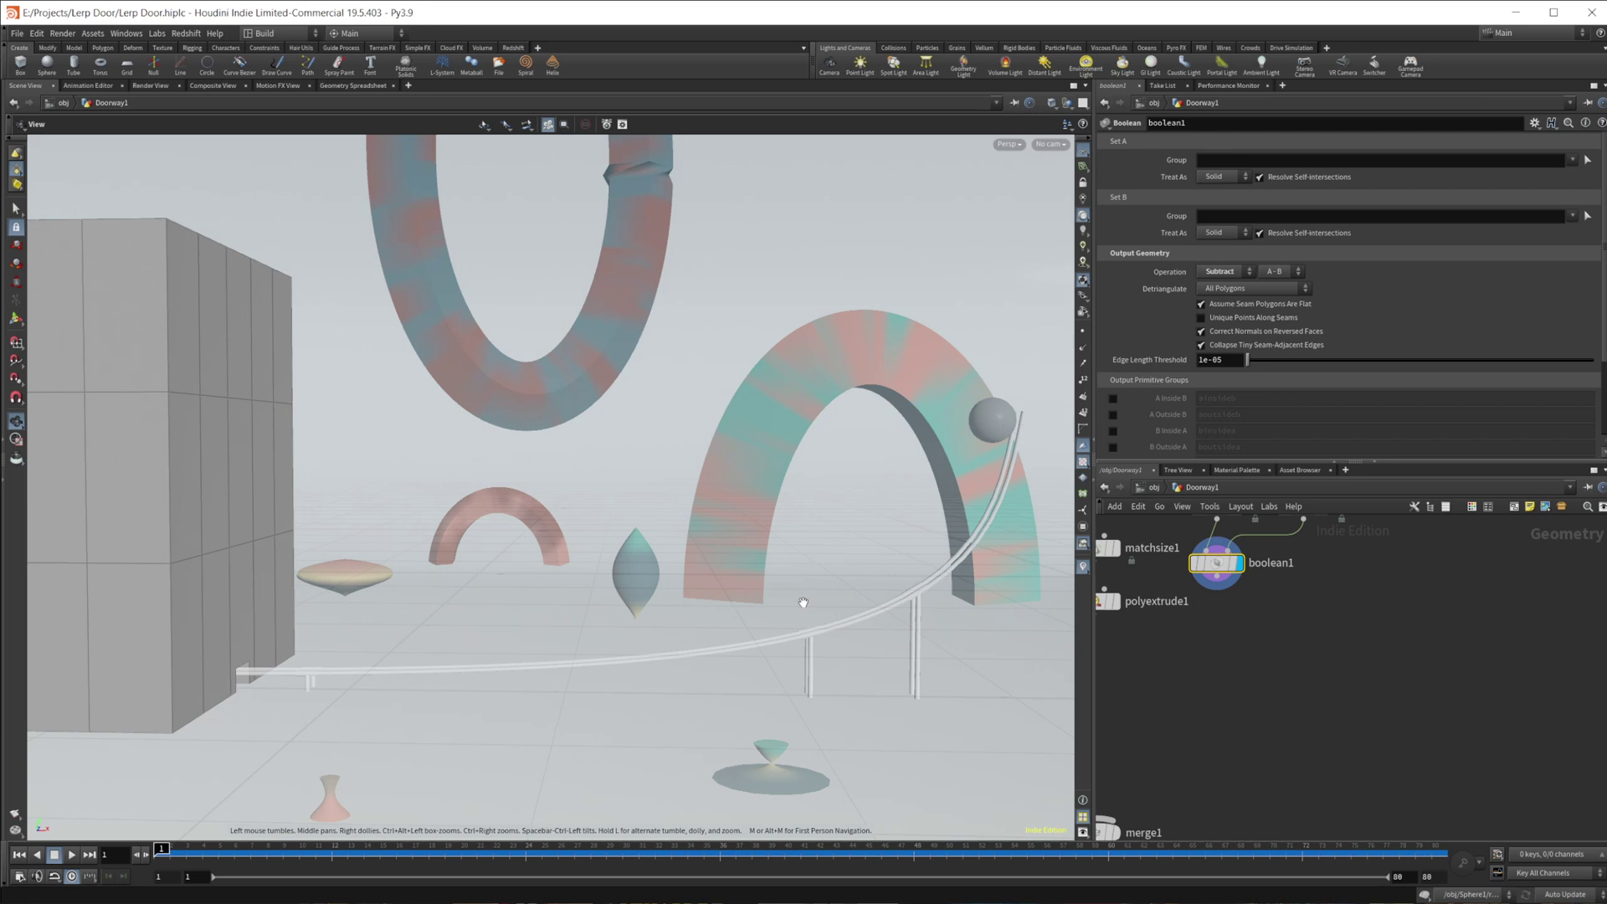
middle_click_drag(1246, 652, 1230, 685)
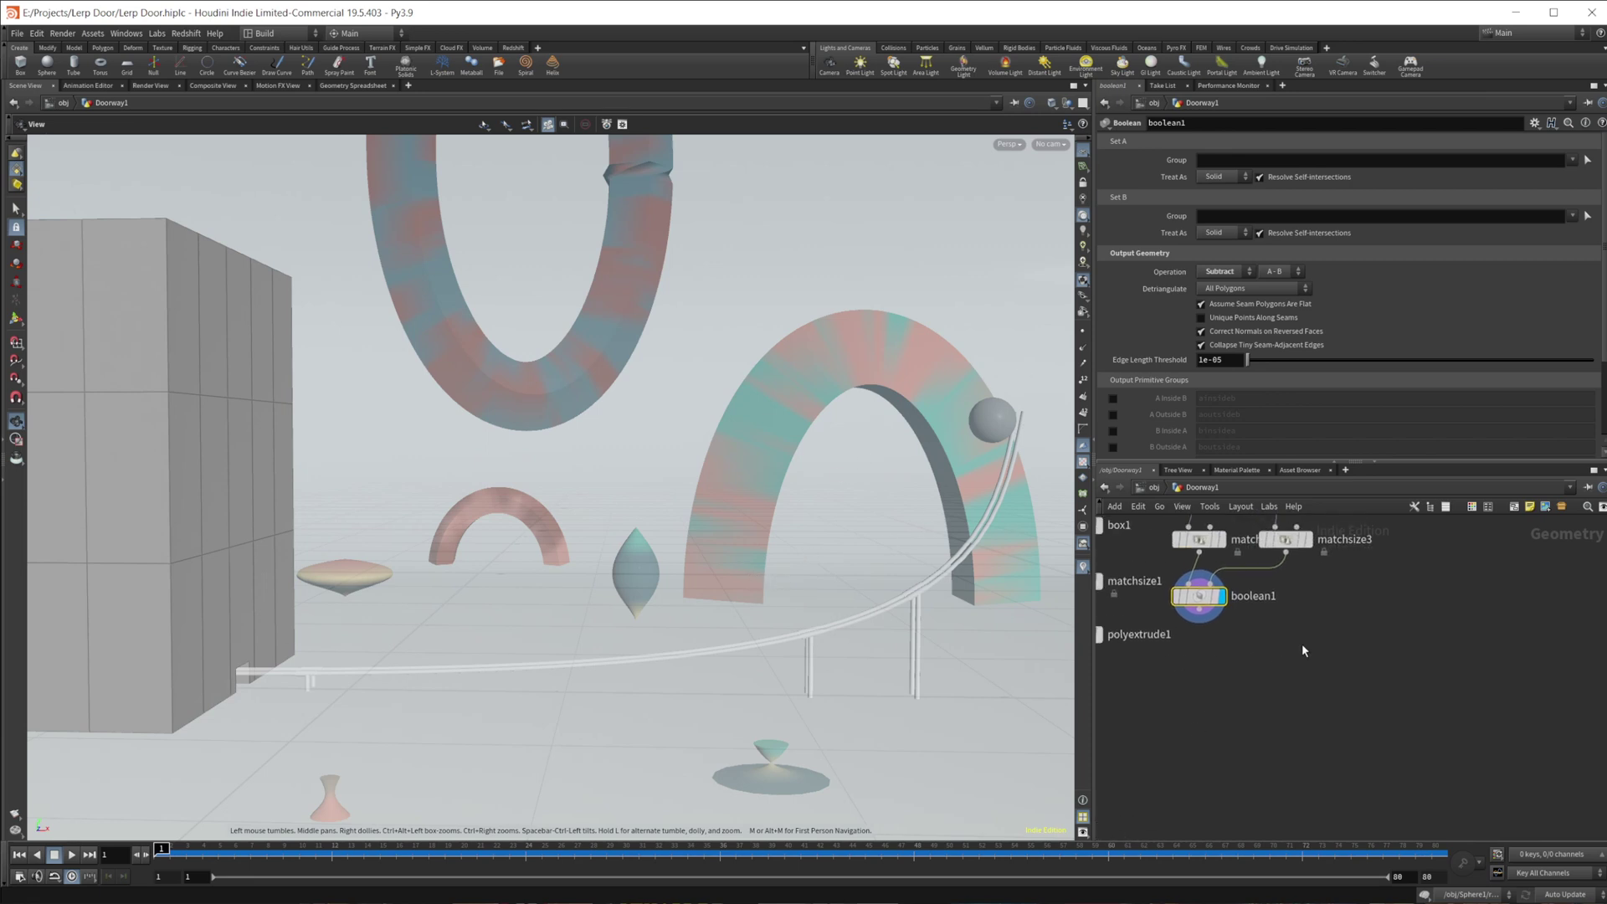
key("Tab")
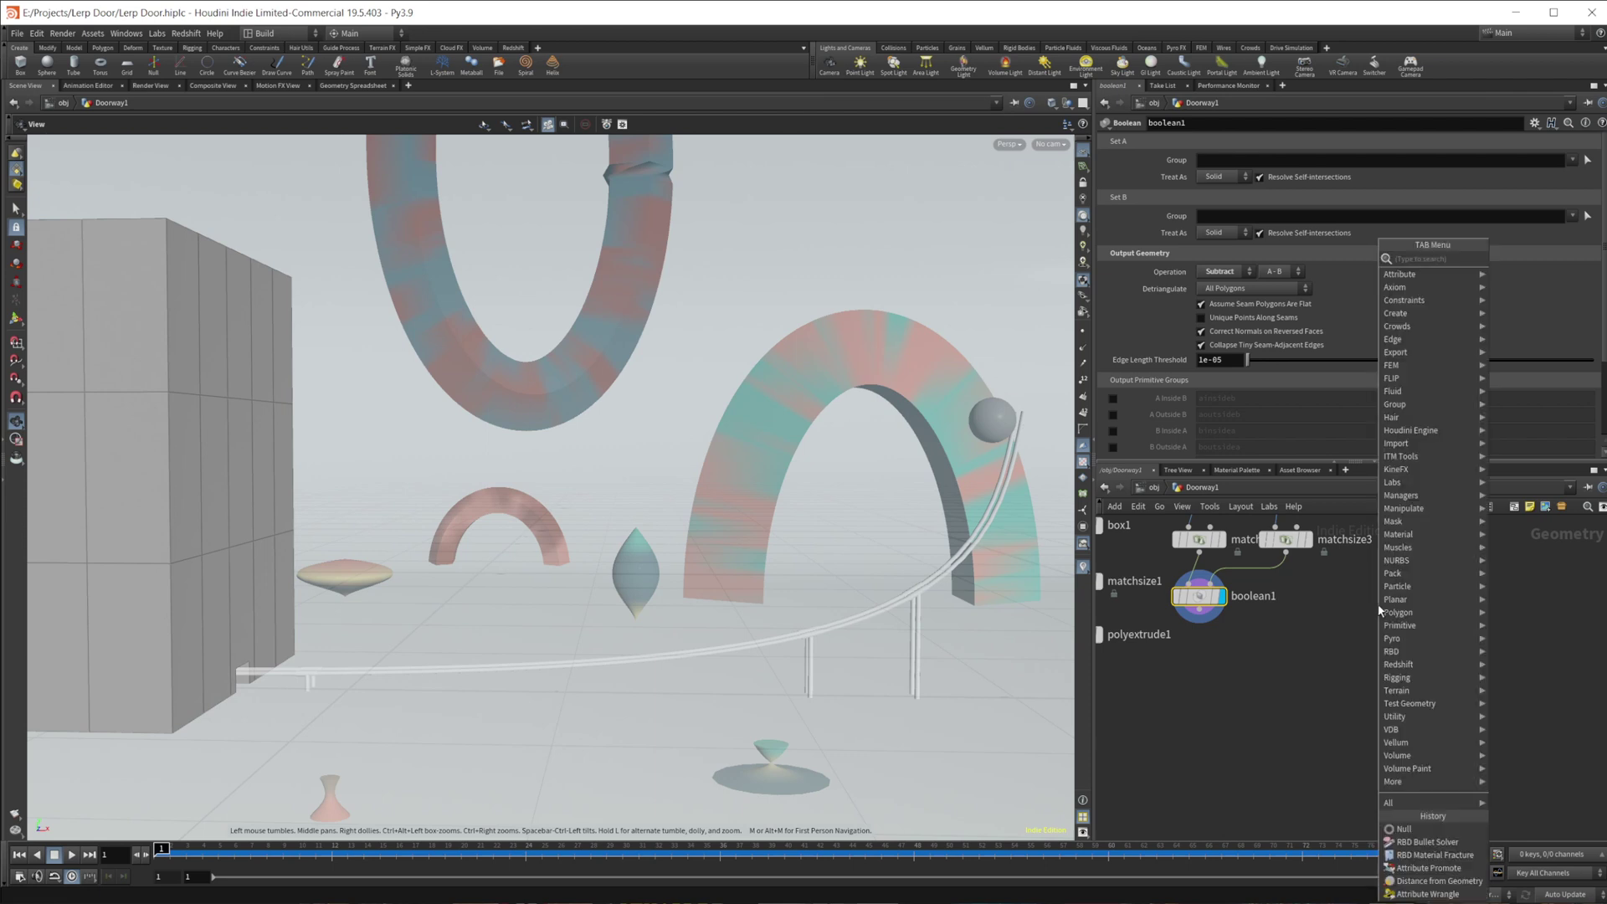
type("ob")
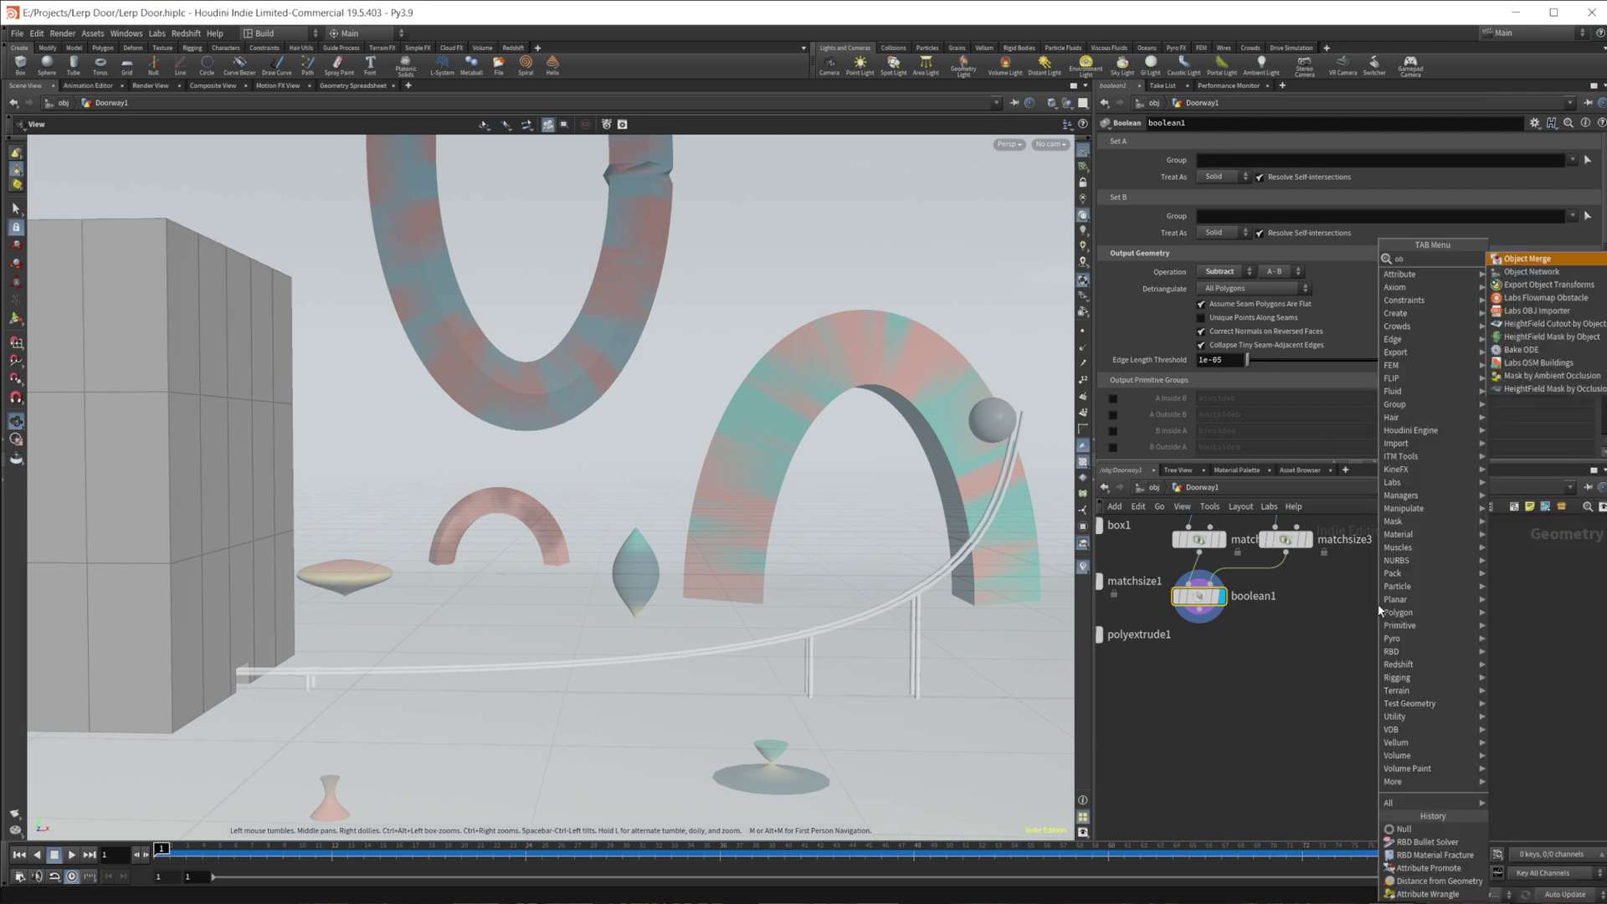
key("Return")
left_click(1377, 605)
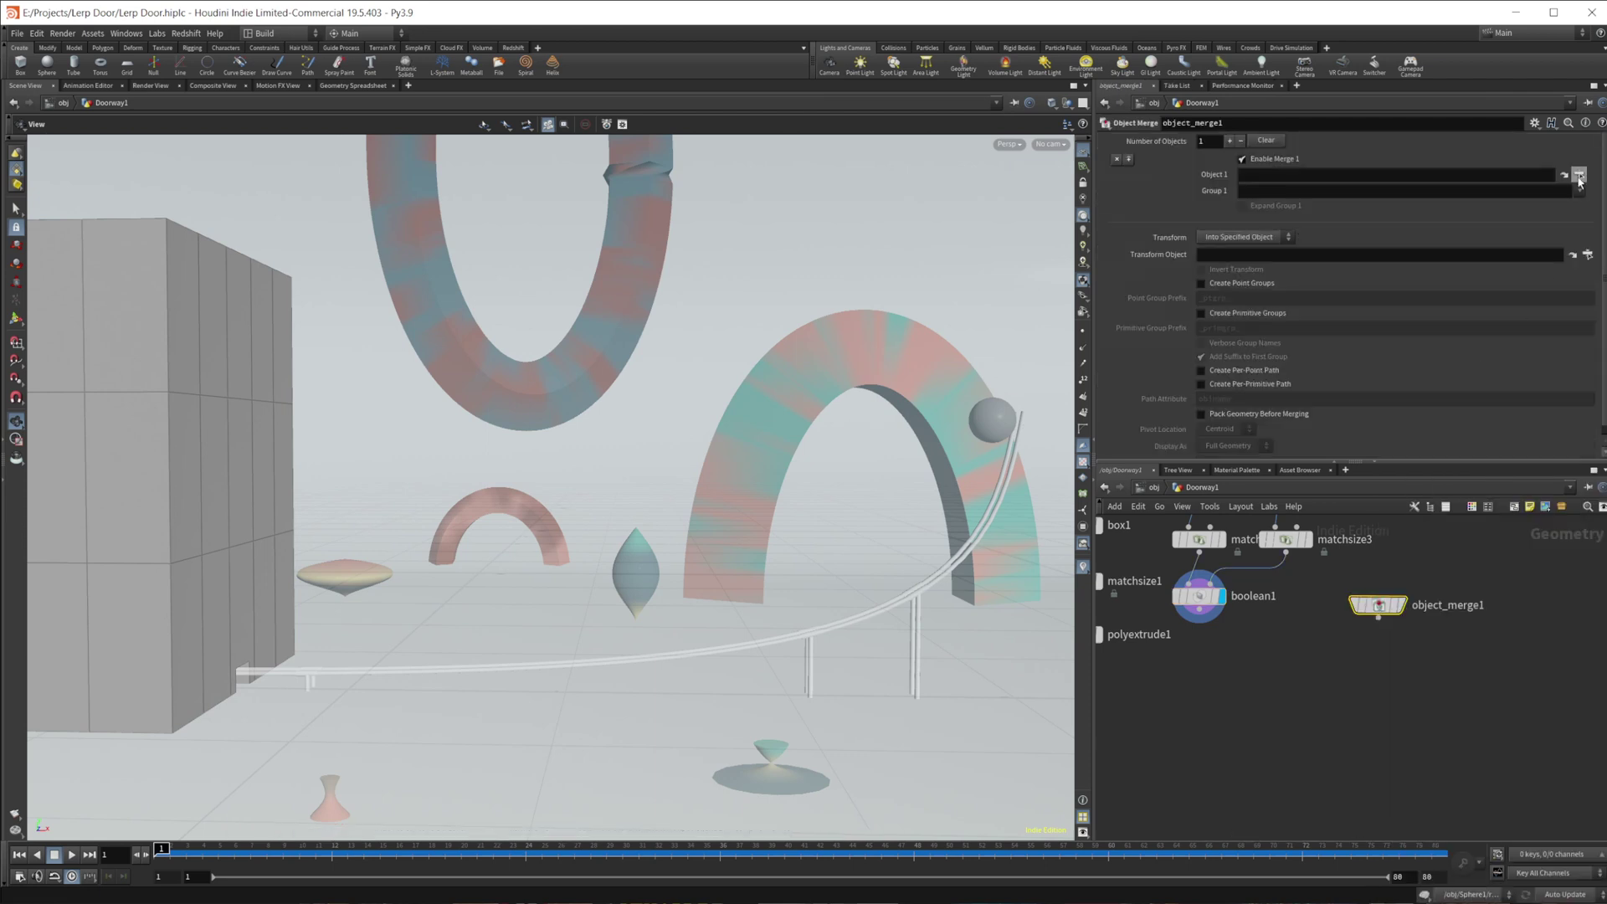
left_click(1579, 176)
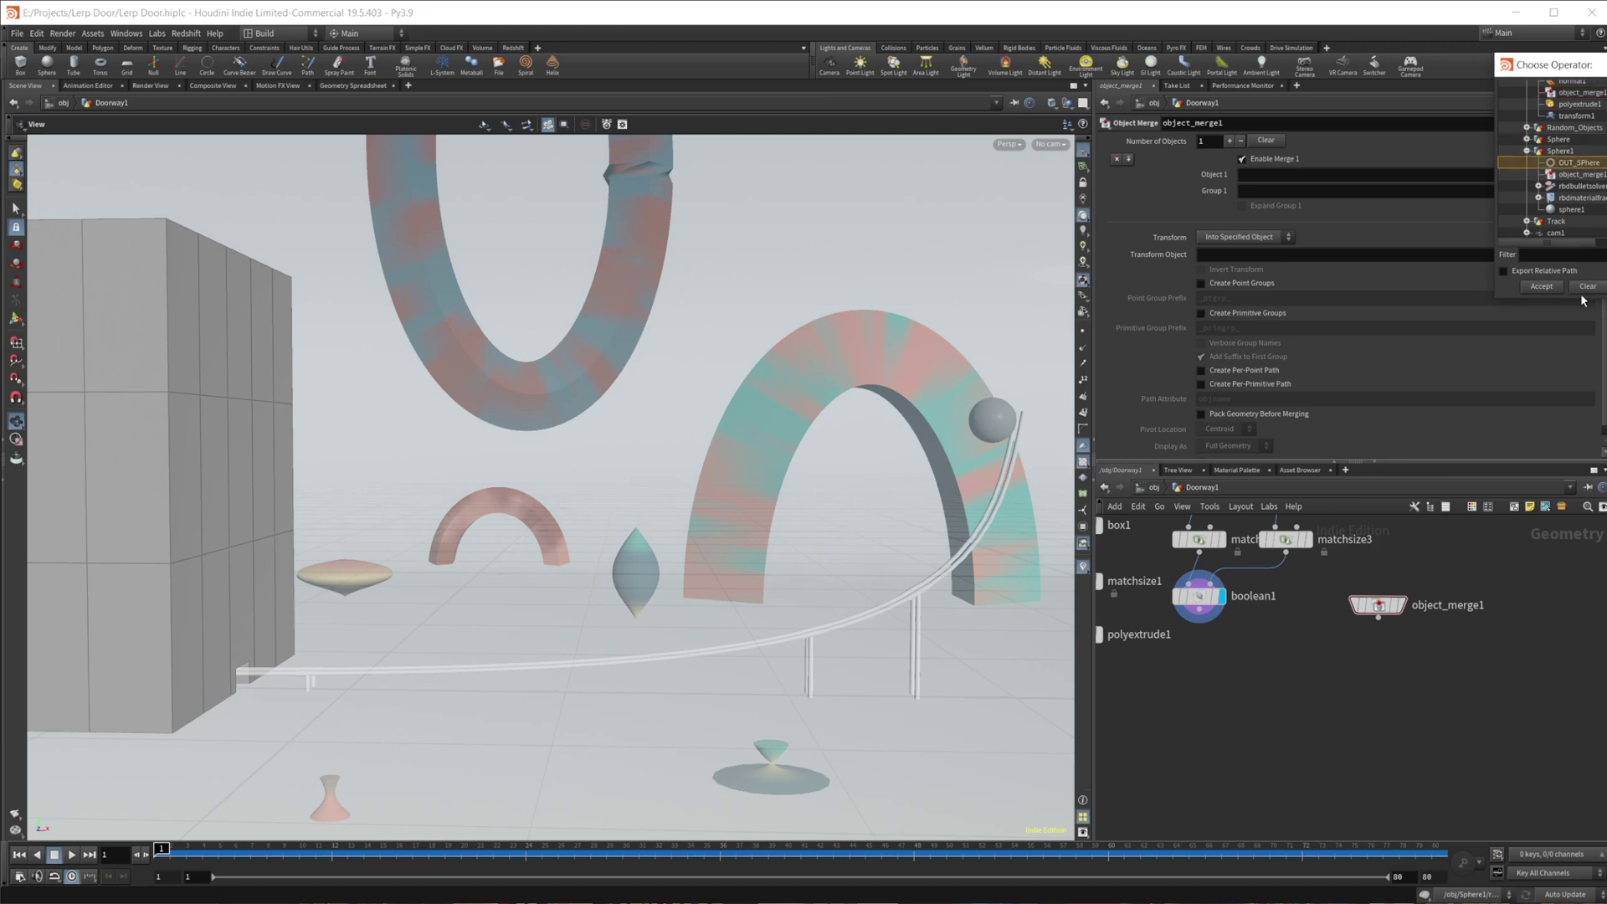
left_click(1560, 286)
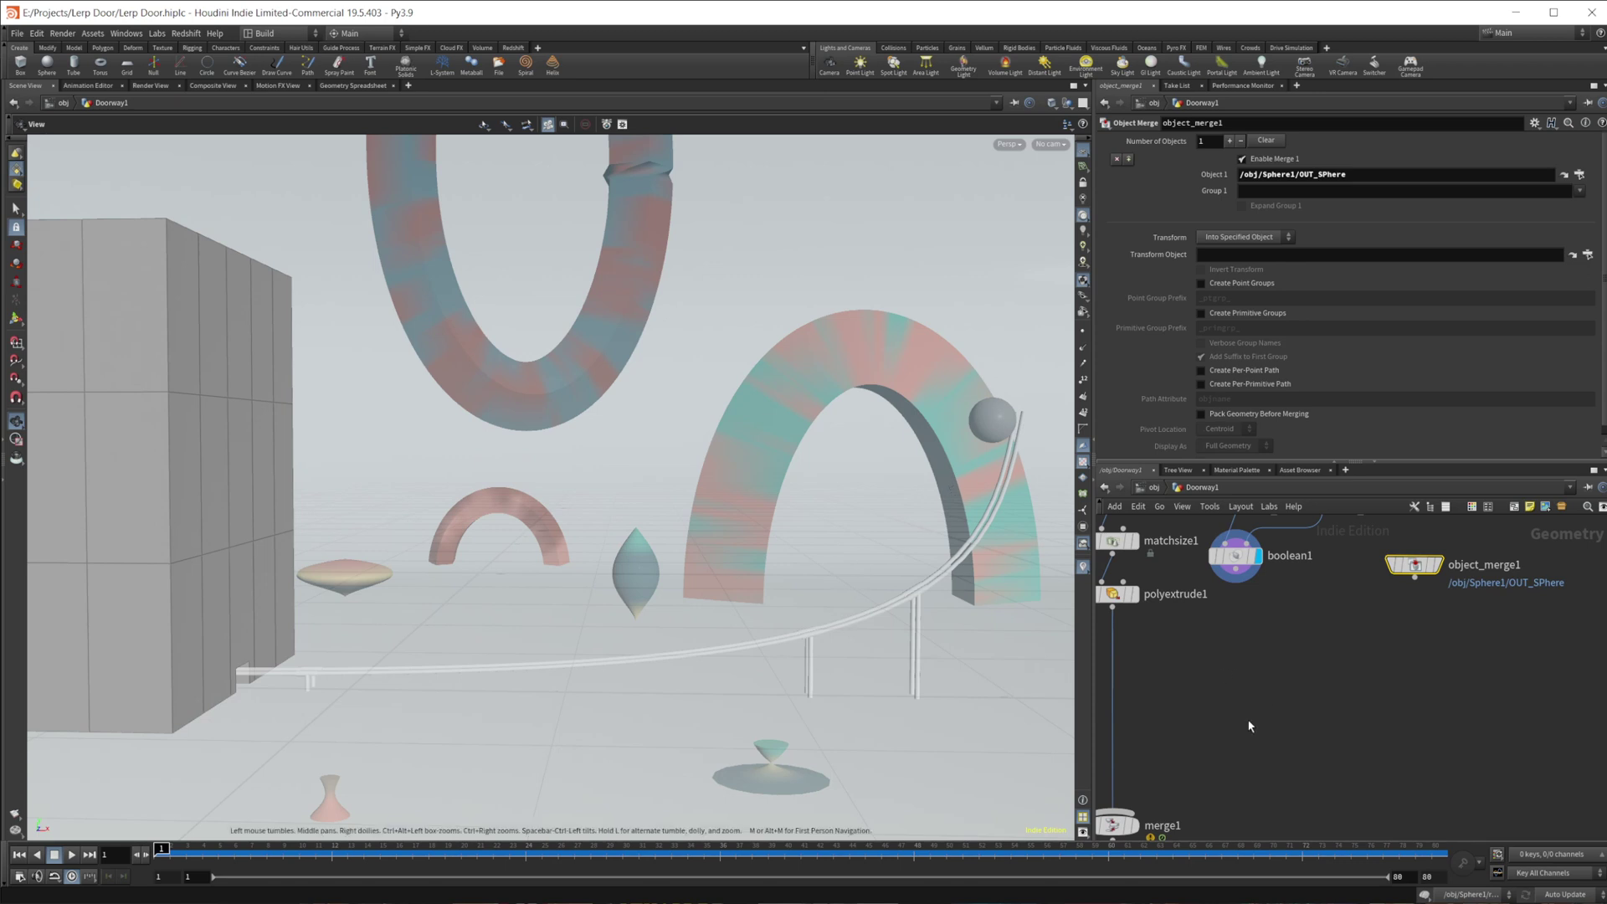
- Add an Attribute Wrangle and wire boolean1's output into it
key("Tab")
type("transform")
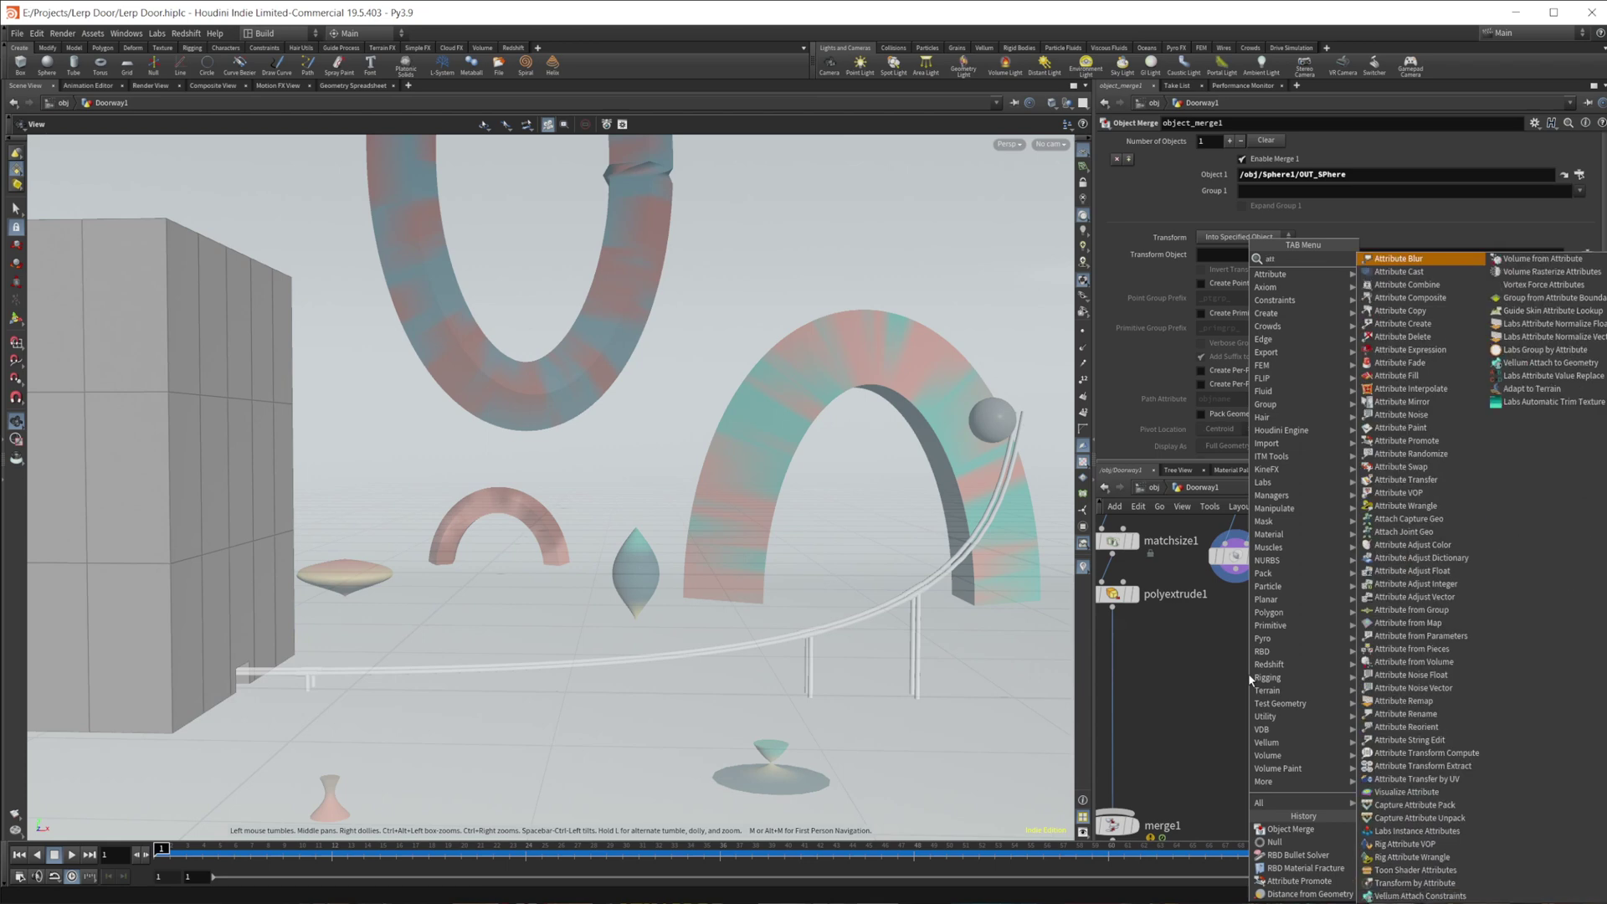
key("Return")
left_click(1247, 673)
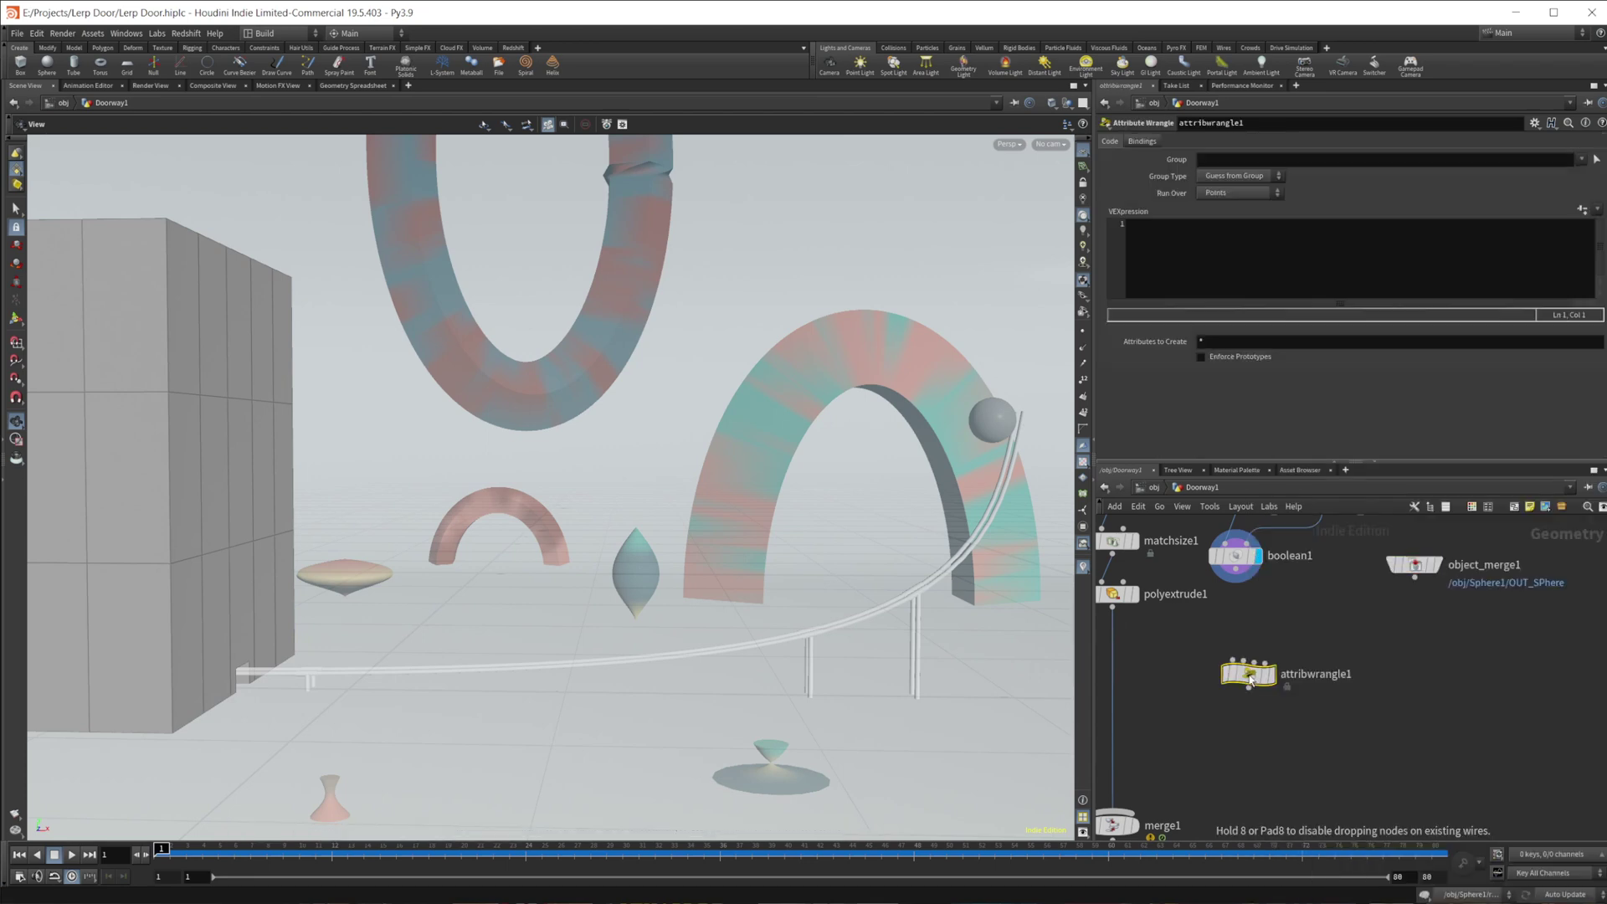
left_click_drag(1245, 579, 1238, 687)
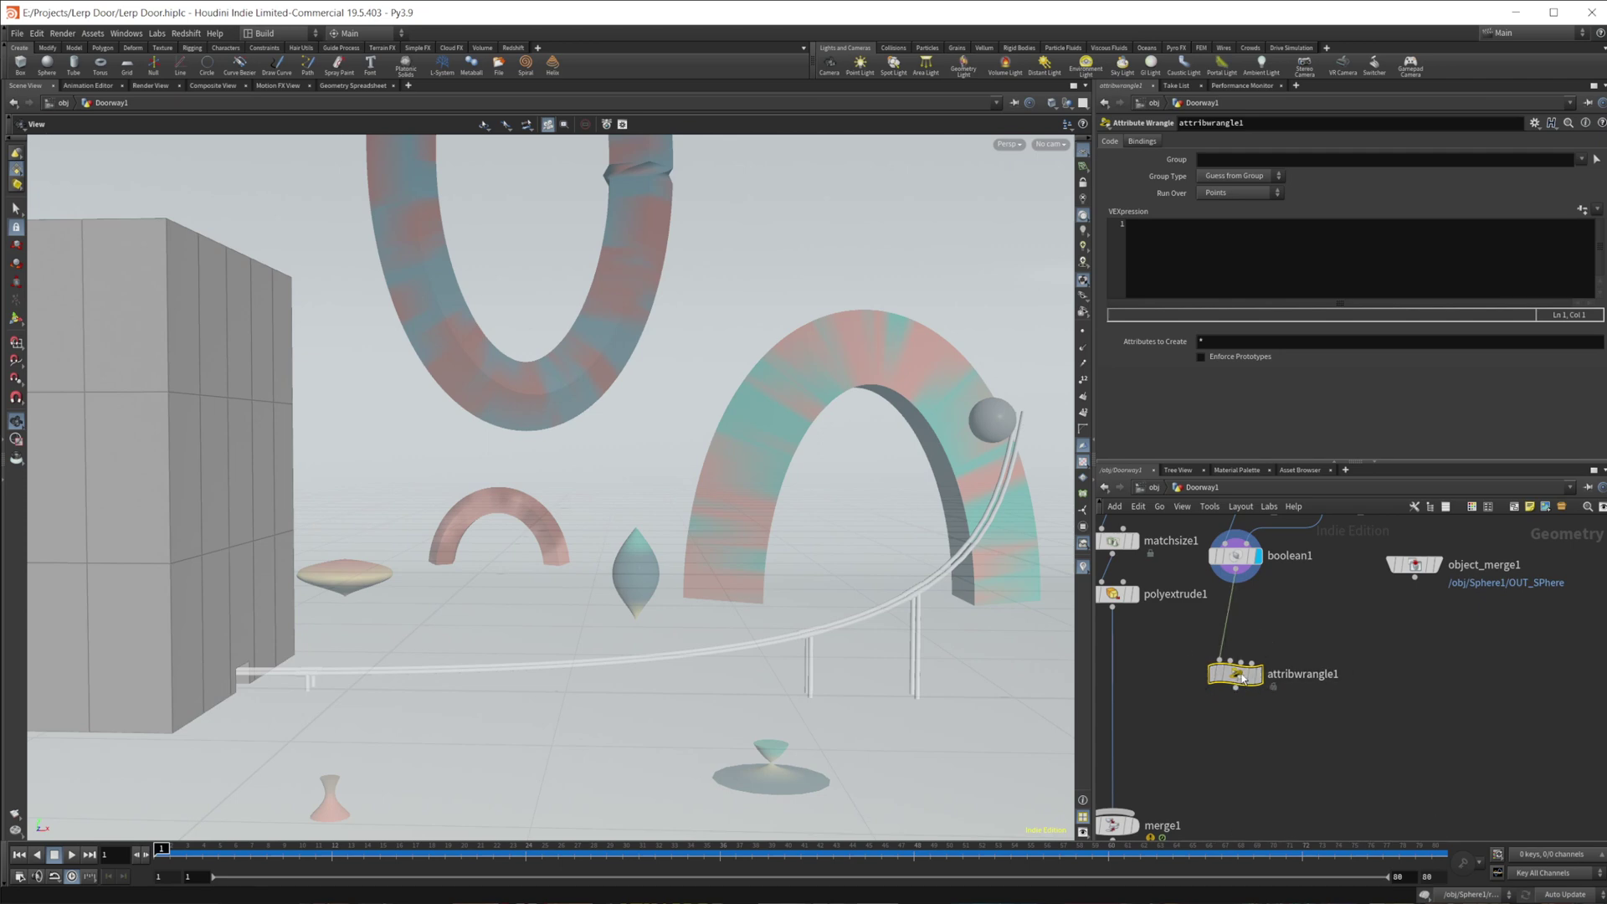
- Write the VEX @P.y = lerp(@P.y,@P.y+1.2,chf("amount")); in the wrangle
left_click(1202, 243)
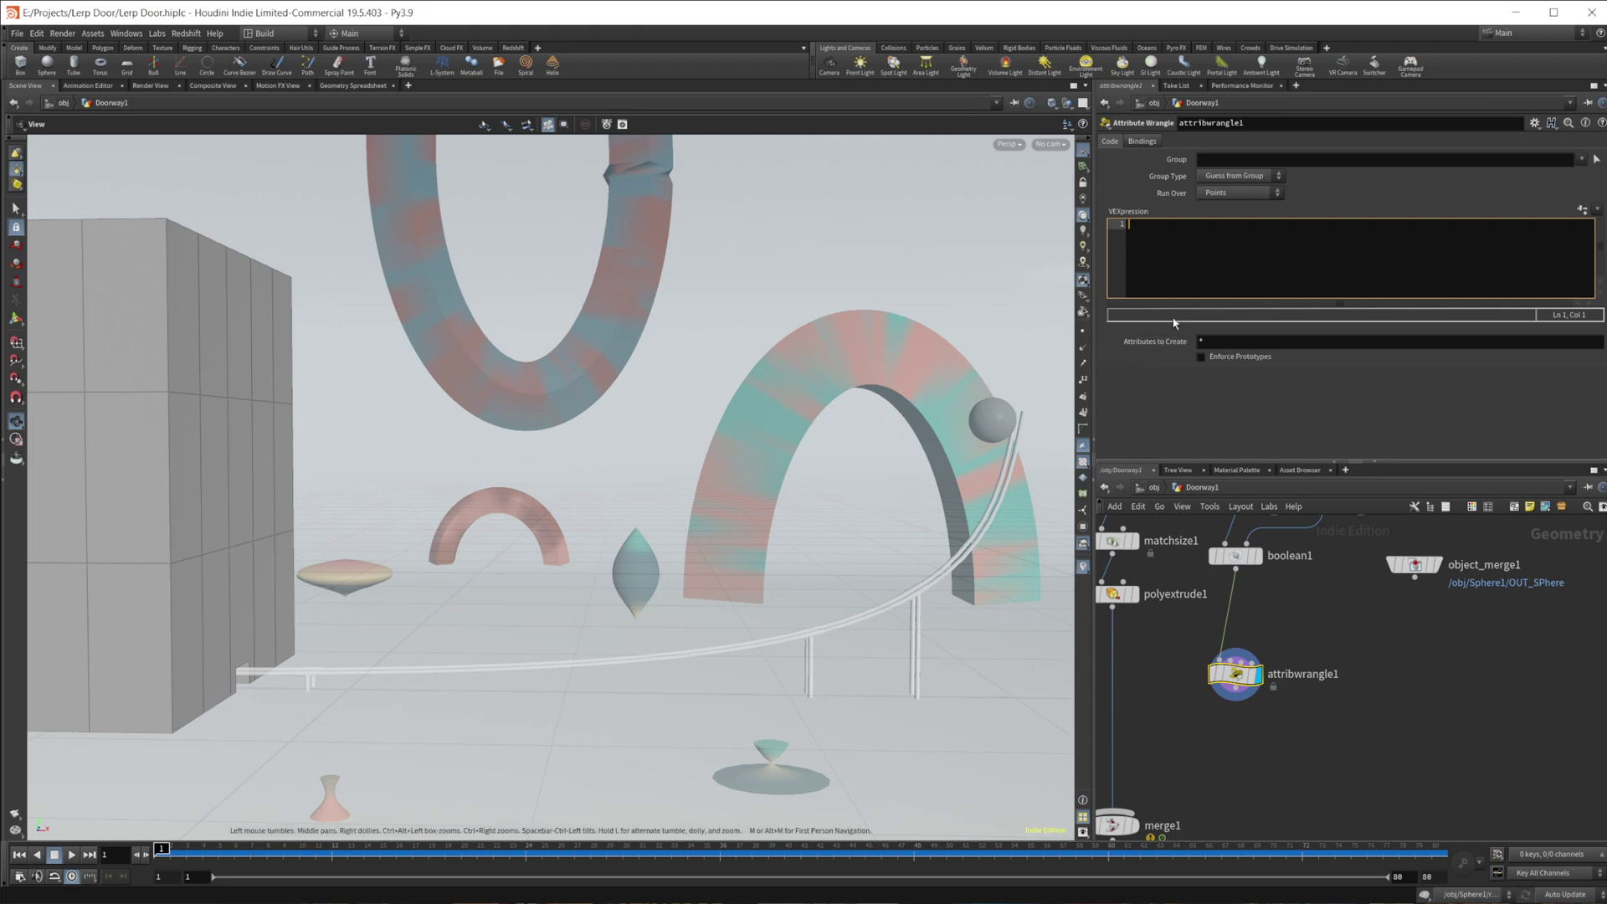
type("@P.y = 0")
key("BackSpace")
type("lerp(")
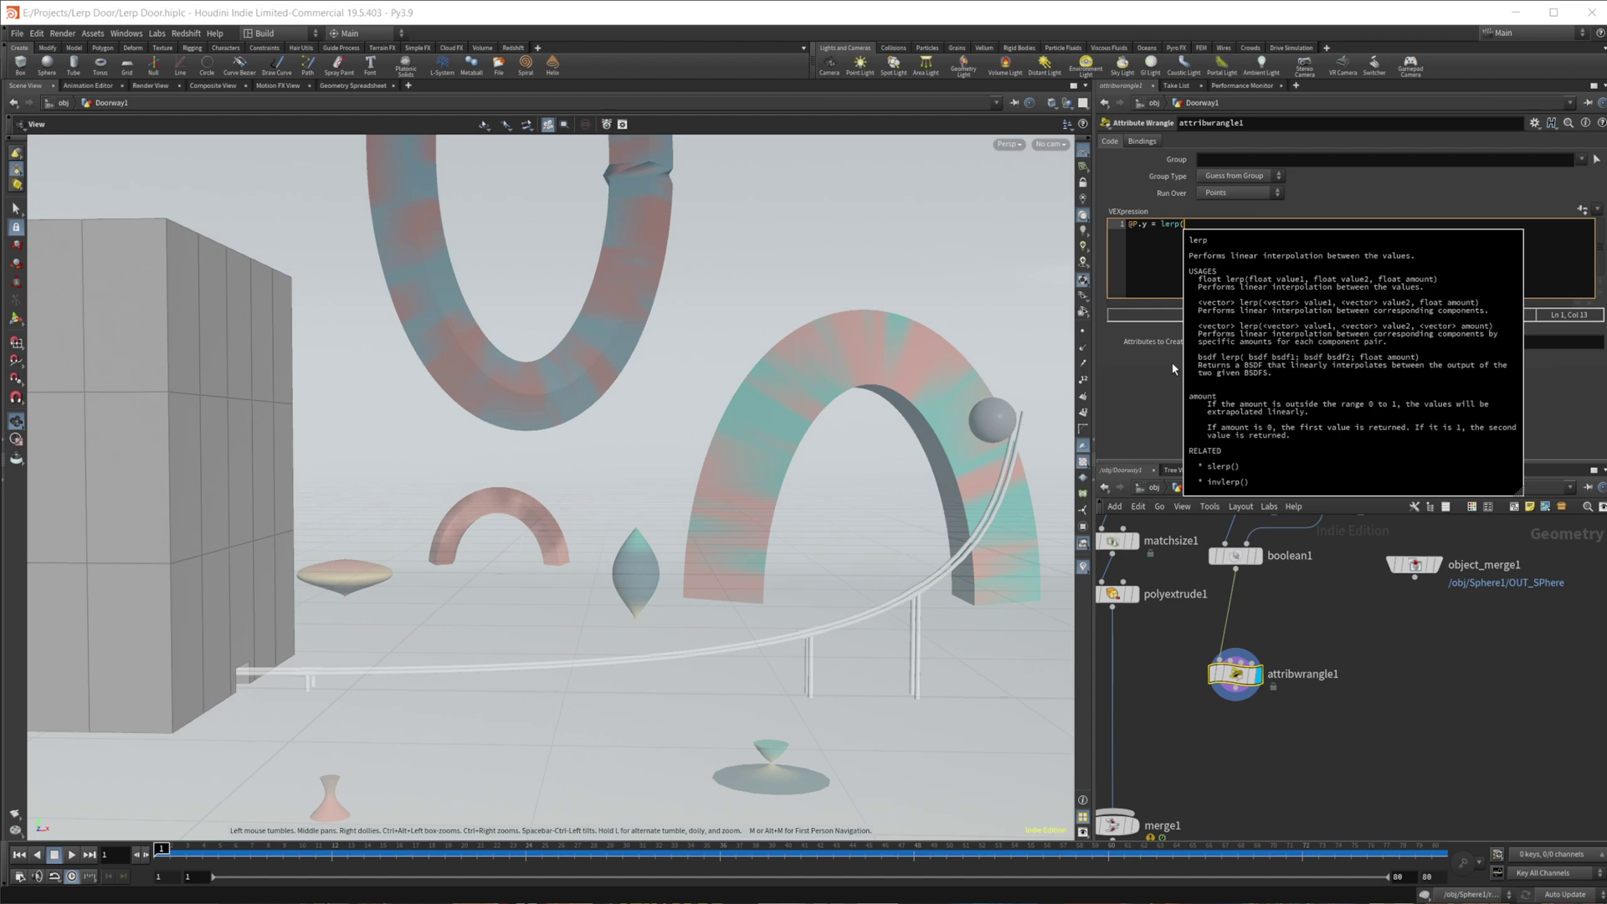
type("@")
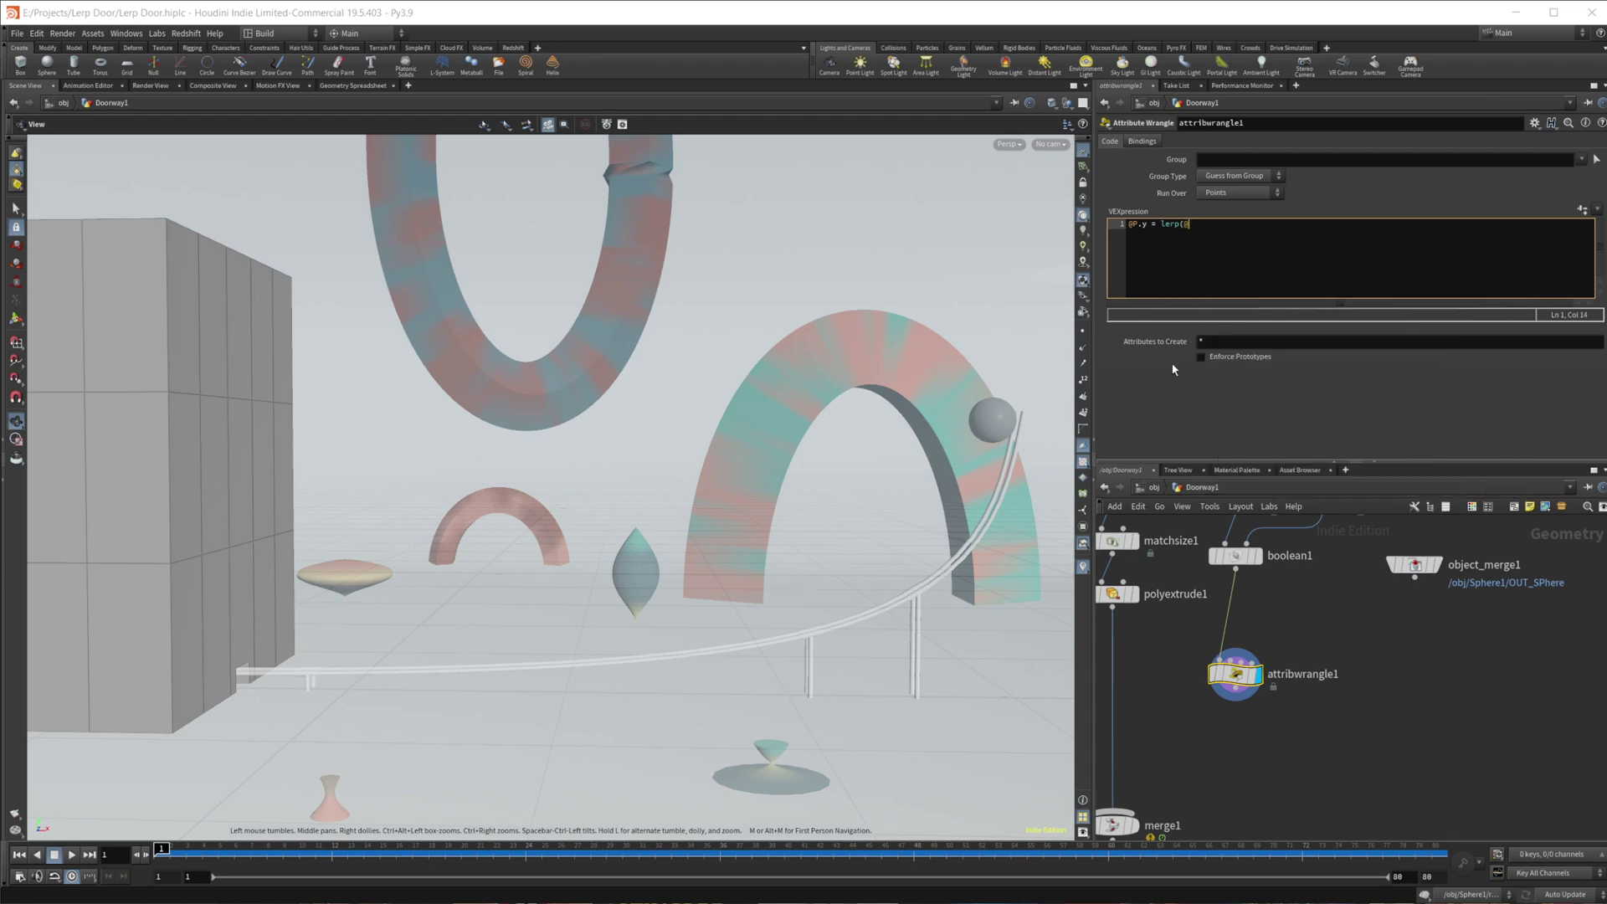
type("P.y")
type(",")
type("0")
type("P.y")
type("+")
type("1.2,c")
type("hf")
type("(")
type("\"amount\"));")
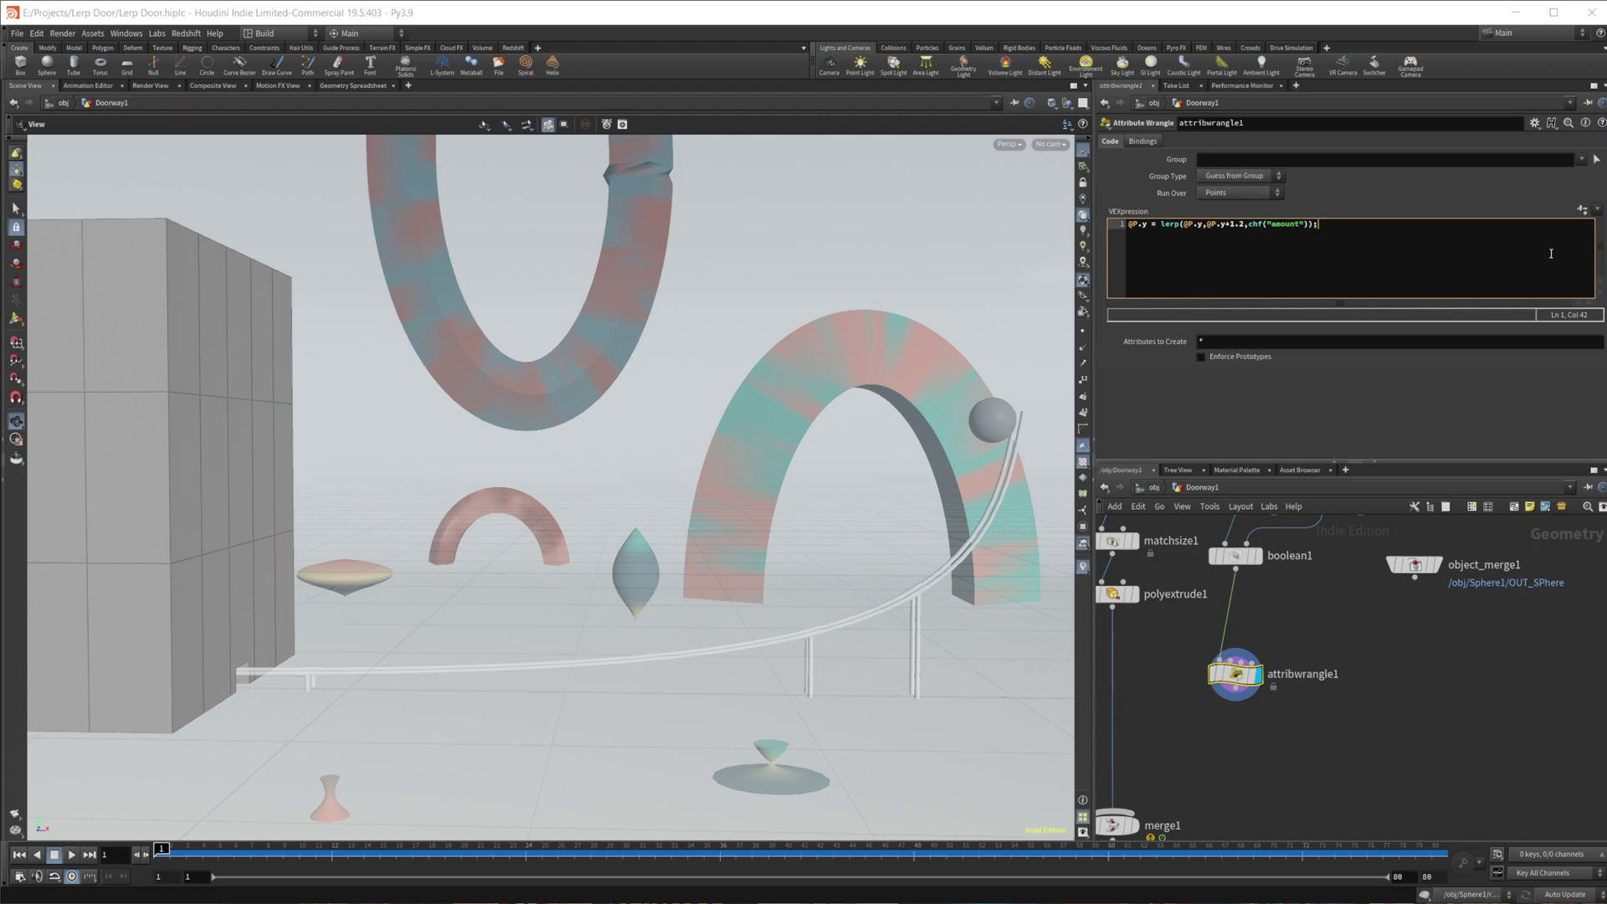
- Create the Amount spare parameter, sweep it to 1 and back to 0, and move the wrangle down
left_click(1582, 210)
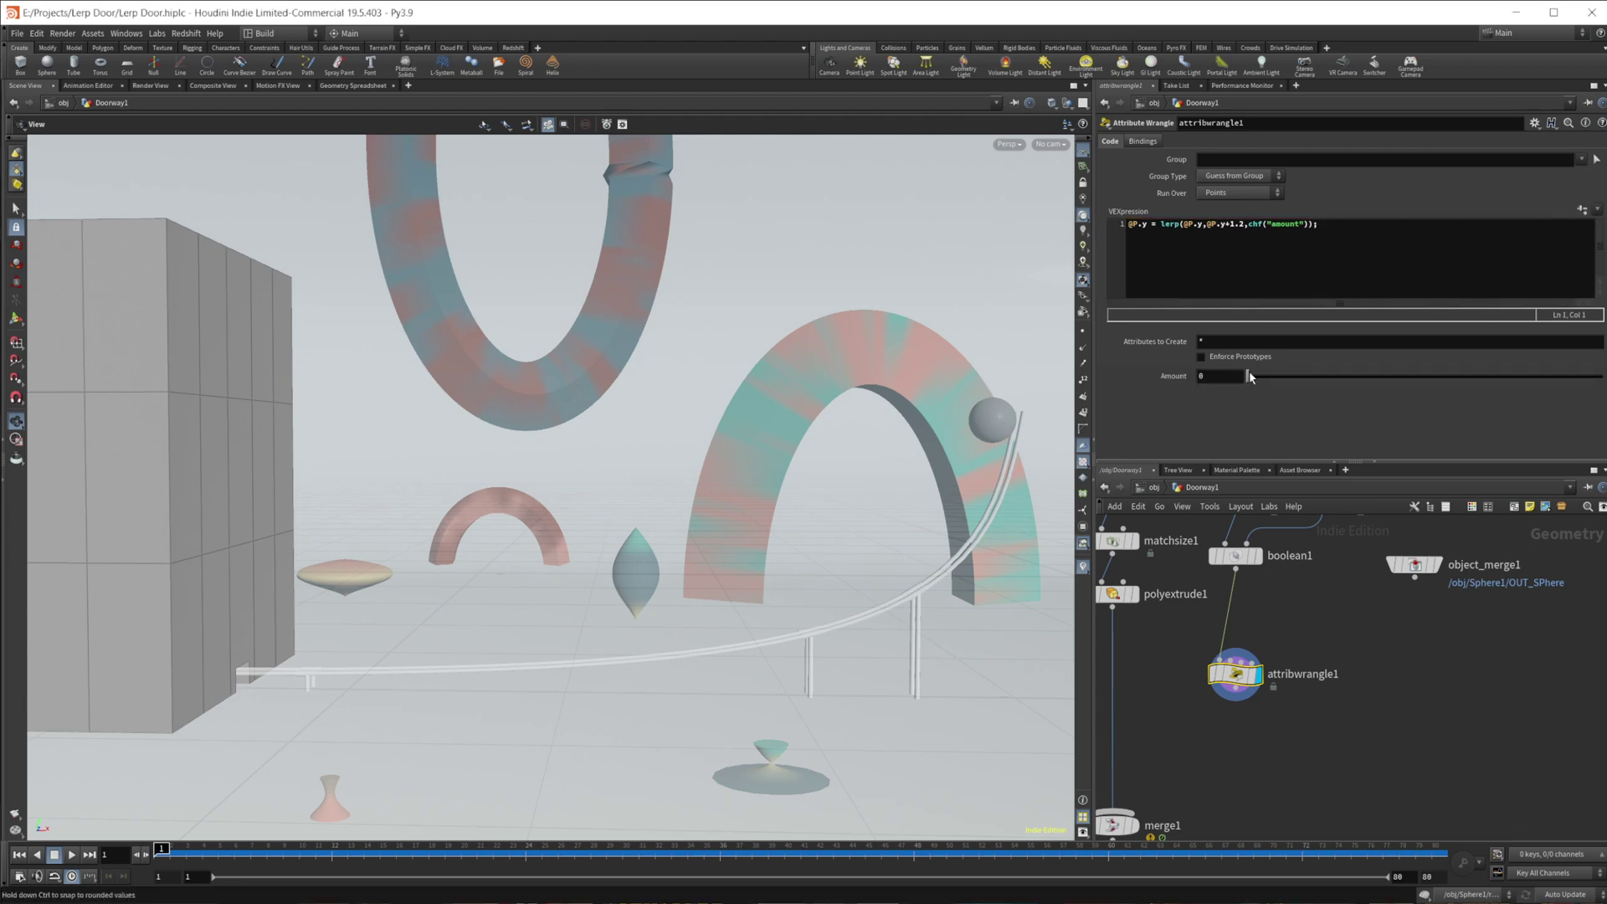
left_click_drag(1249, 376, 1219, 447)
left_click_drag(1235, 673, 1237, 744)
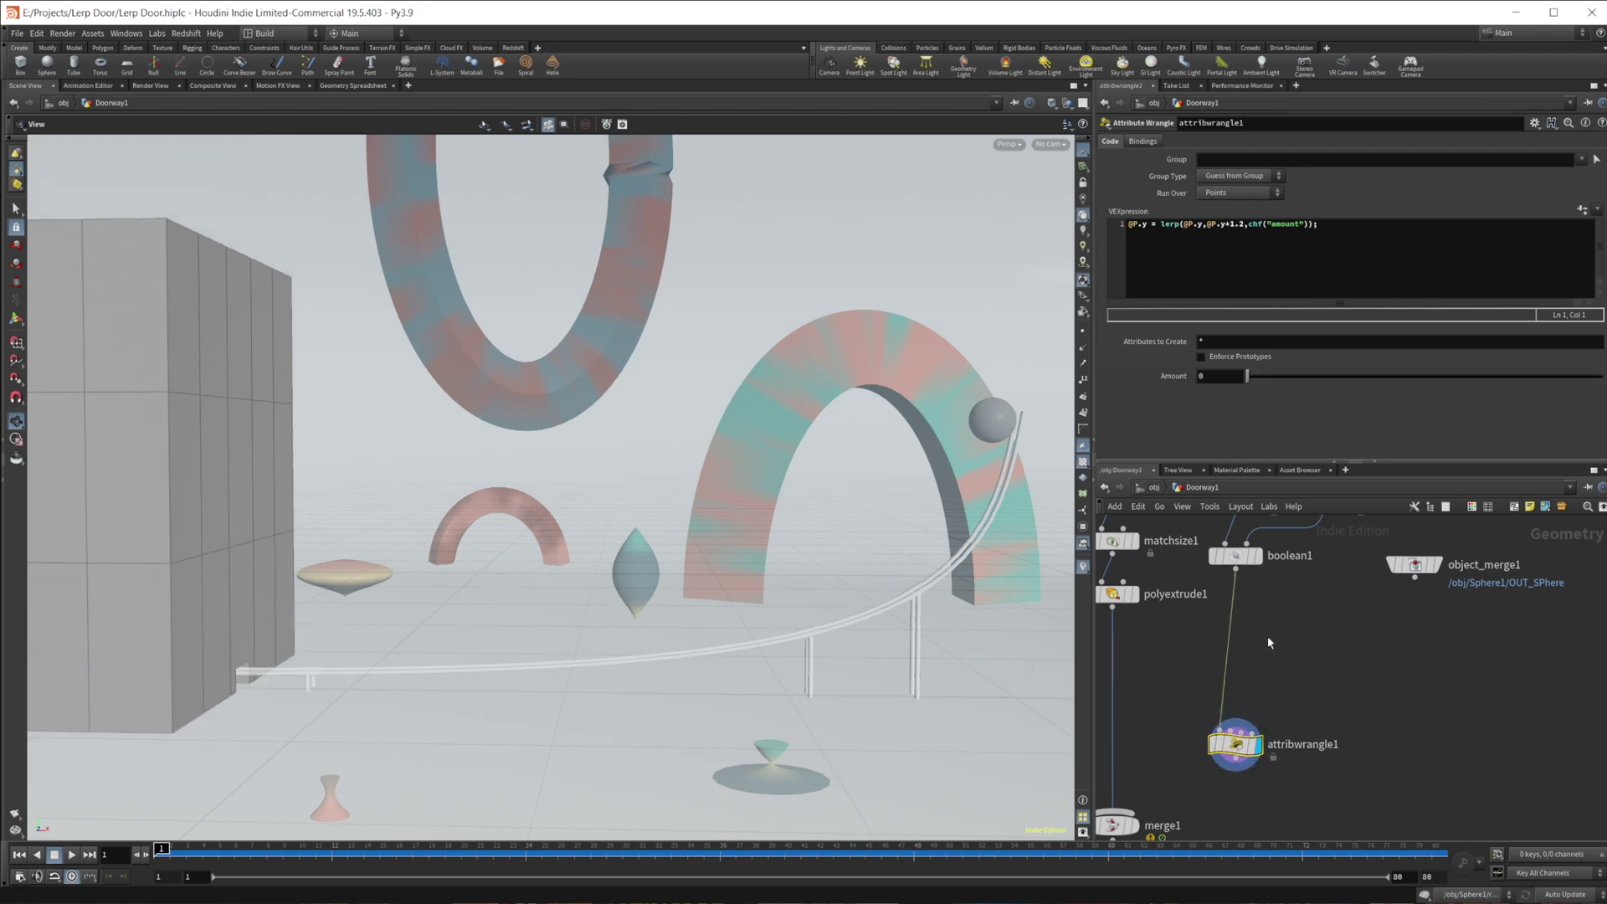
- Insert Distance from Geometry between boolean1 and the wrangle, object_merge1 in input 2, Reference Group Type Points
key("Tab")
mouse_move(1270, 639)
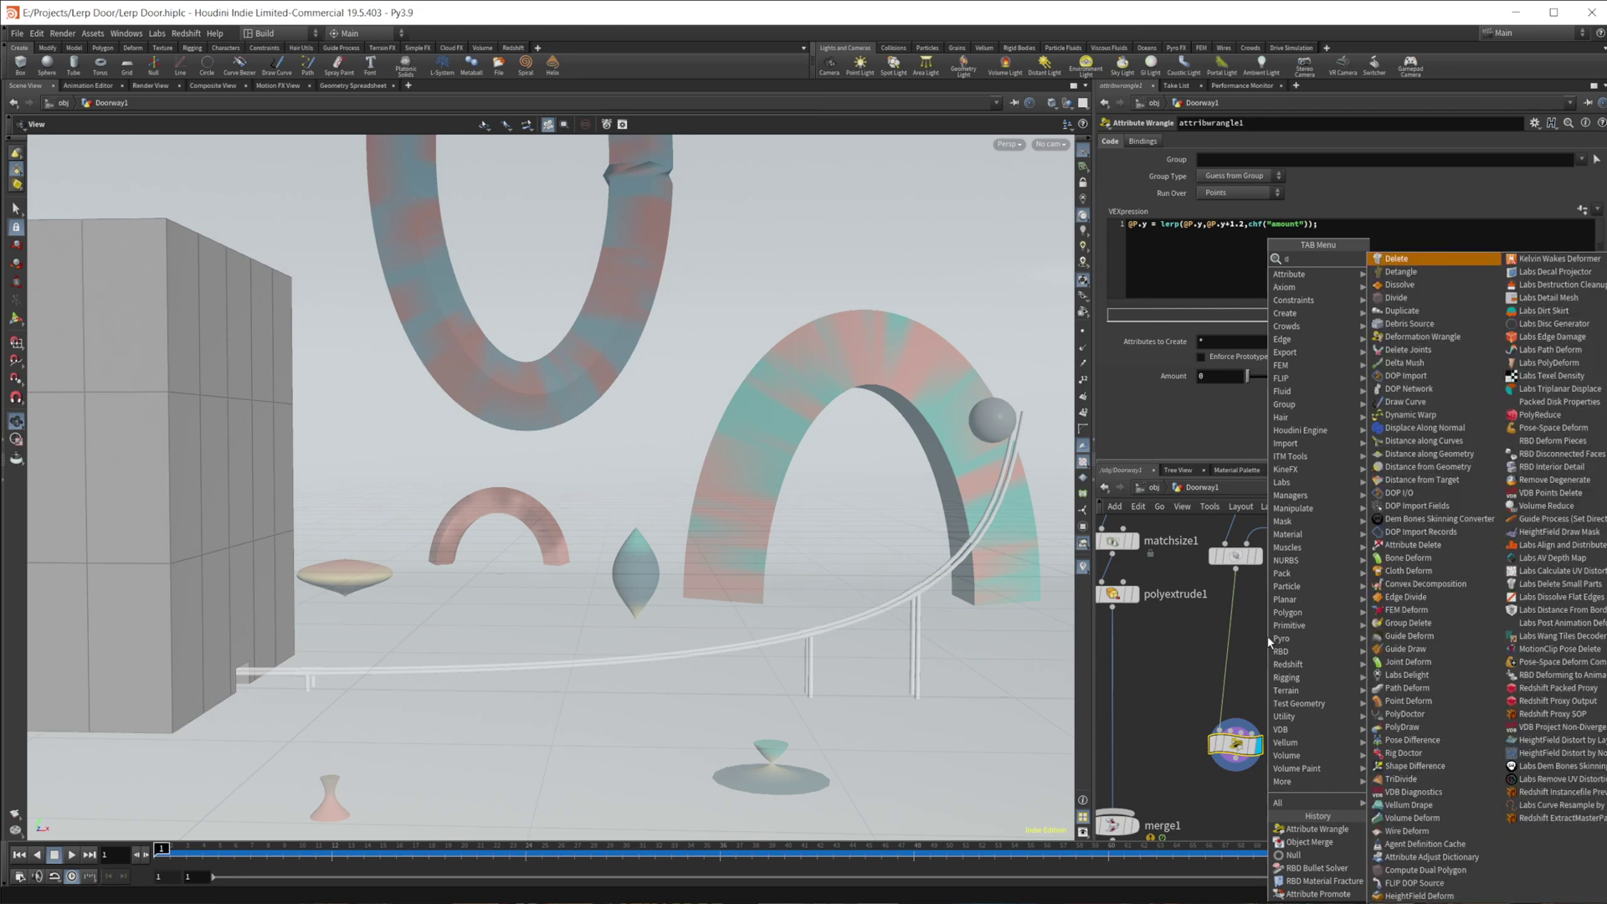
key("Return")
left_click(1267, 636)
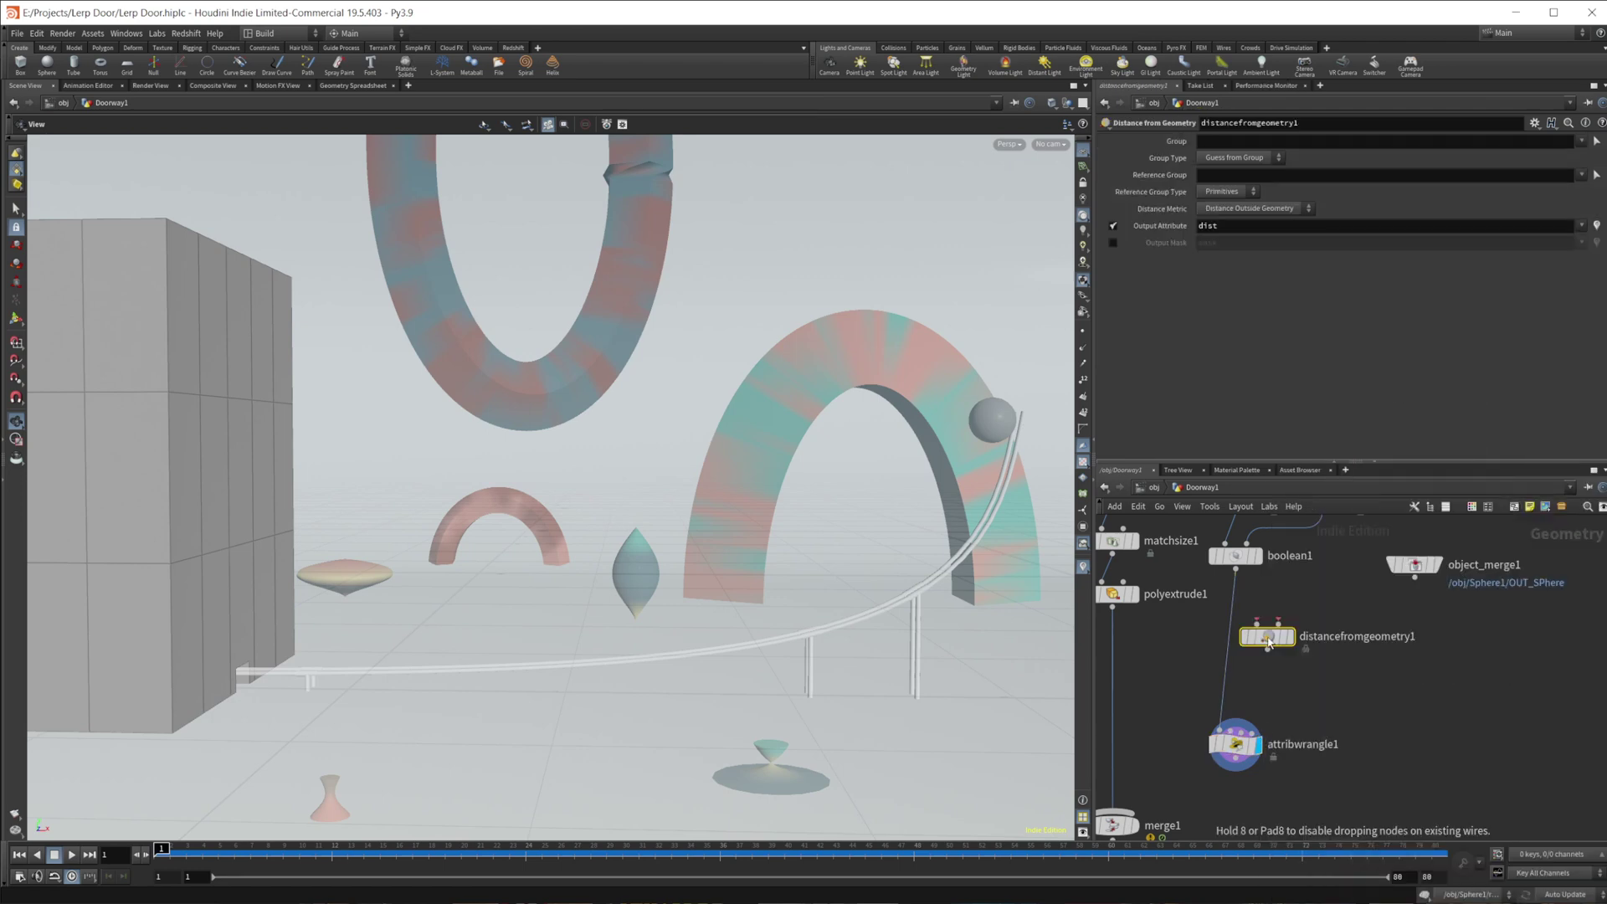
left_click_drag(1257, 624, 1235, 569)
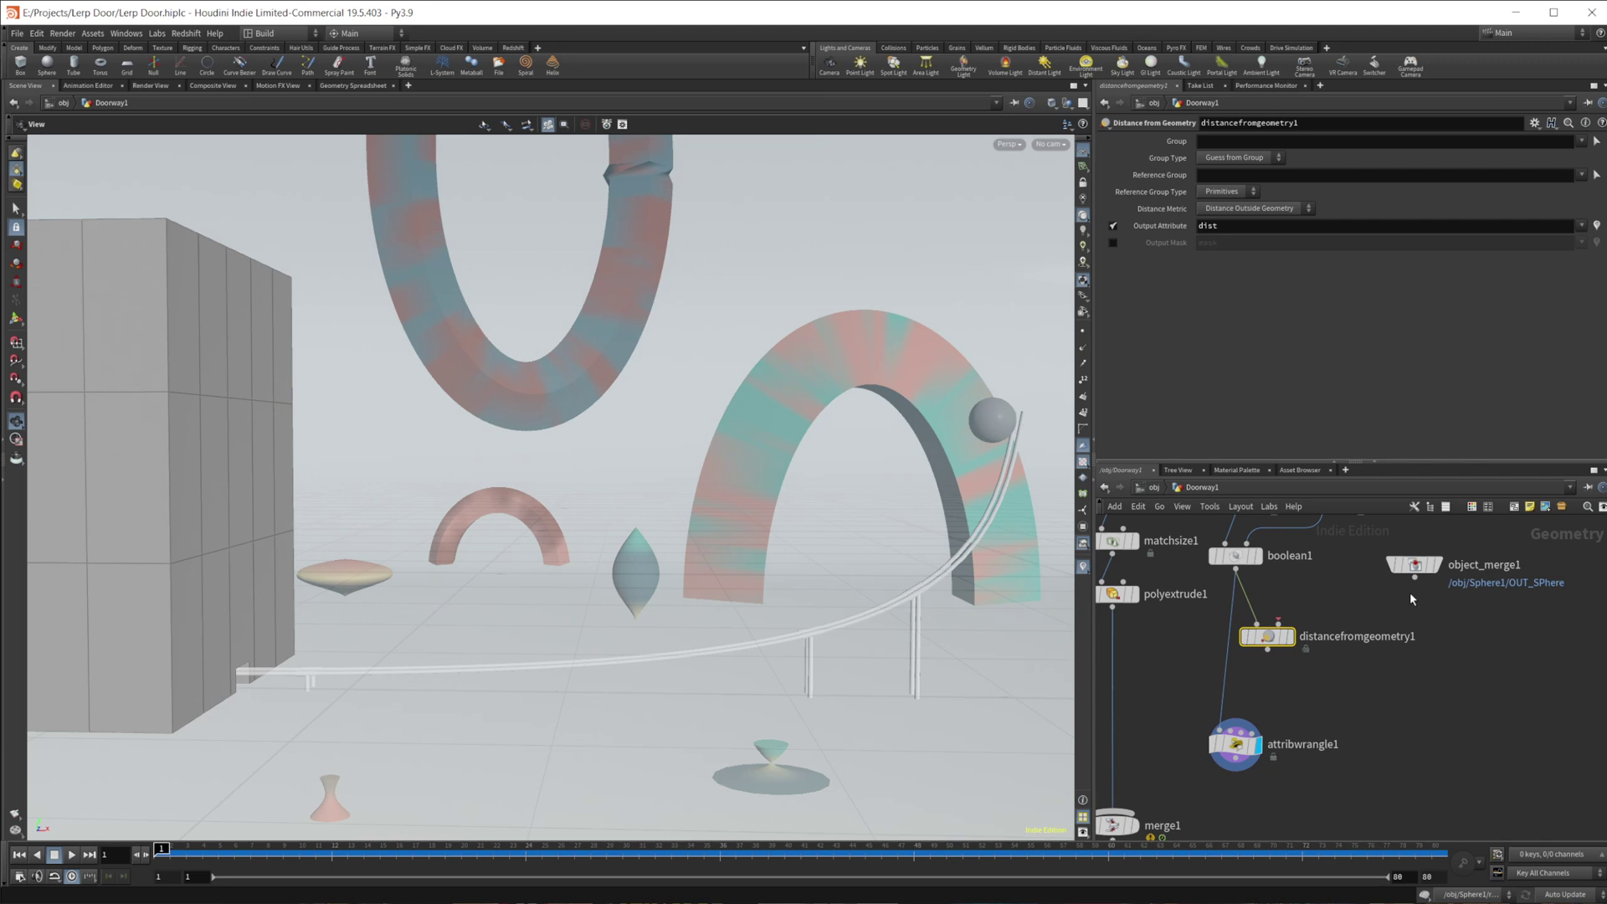
left_click_drag(1416, 579, 1267, 644)
left_click(1289, 636)
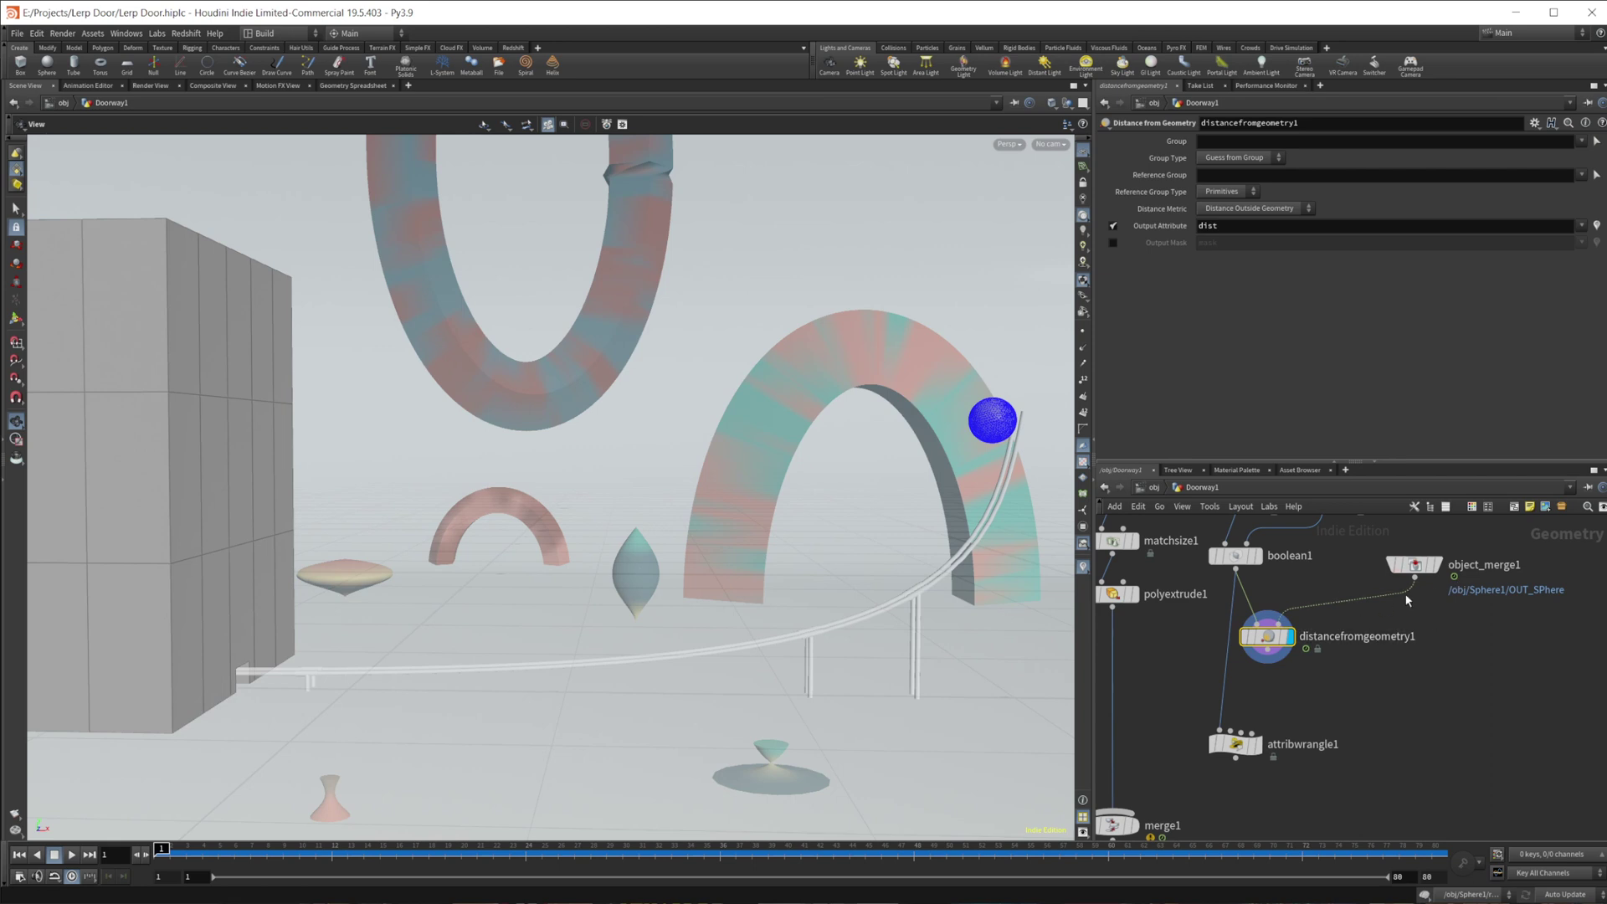
left_click(1229, 190)
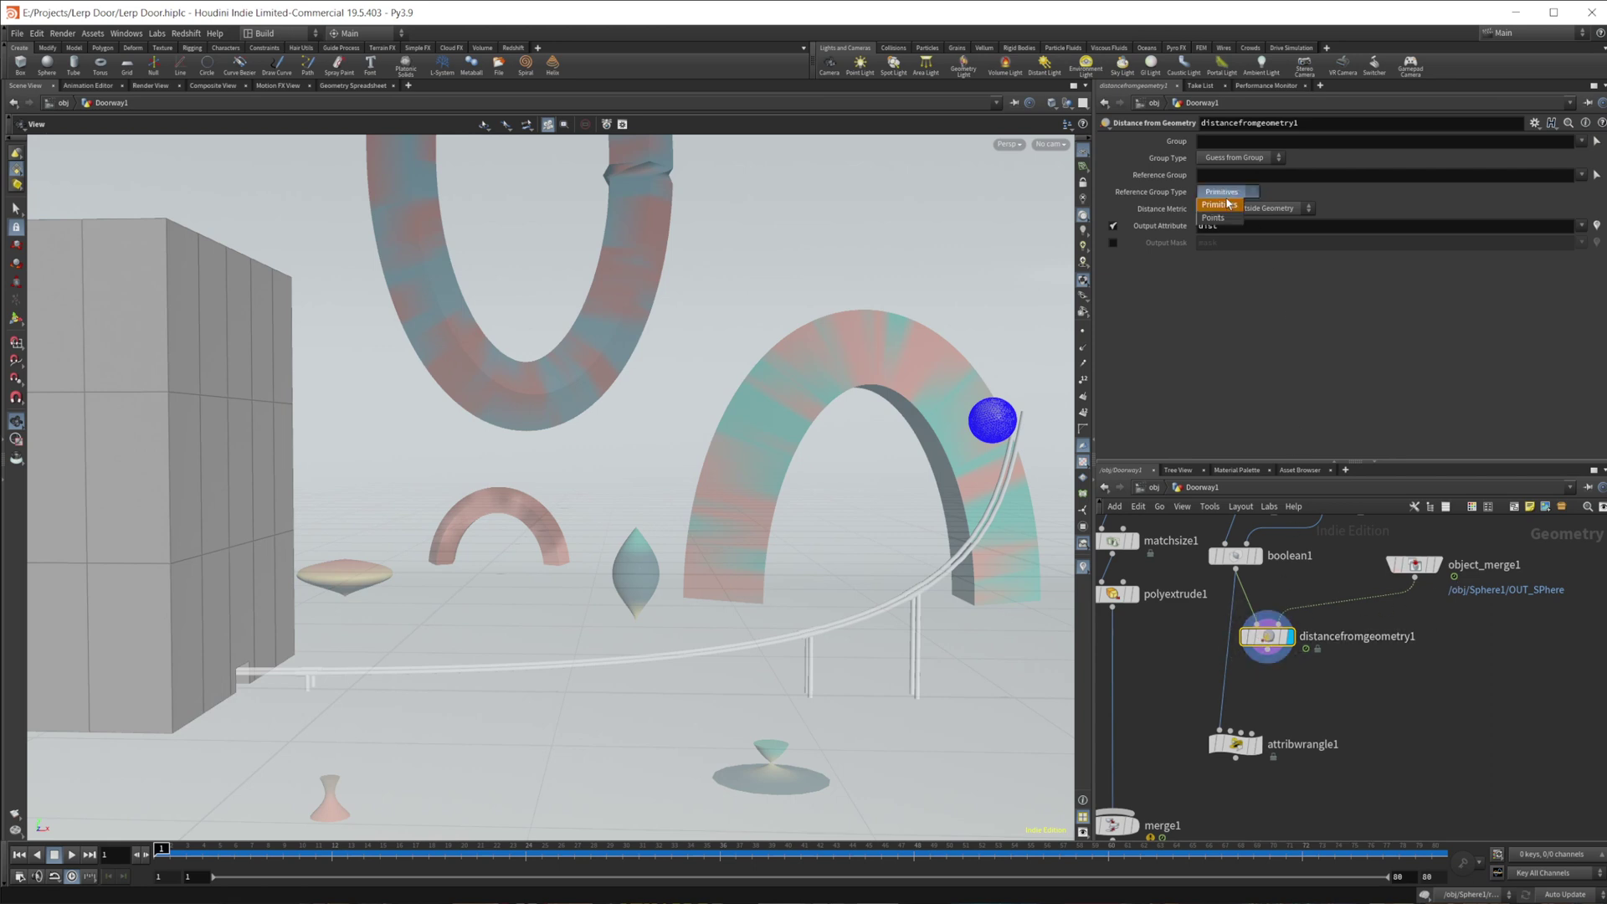
left_click(1218, 201)
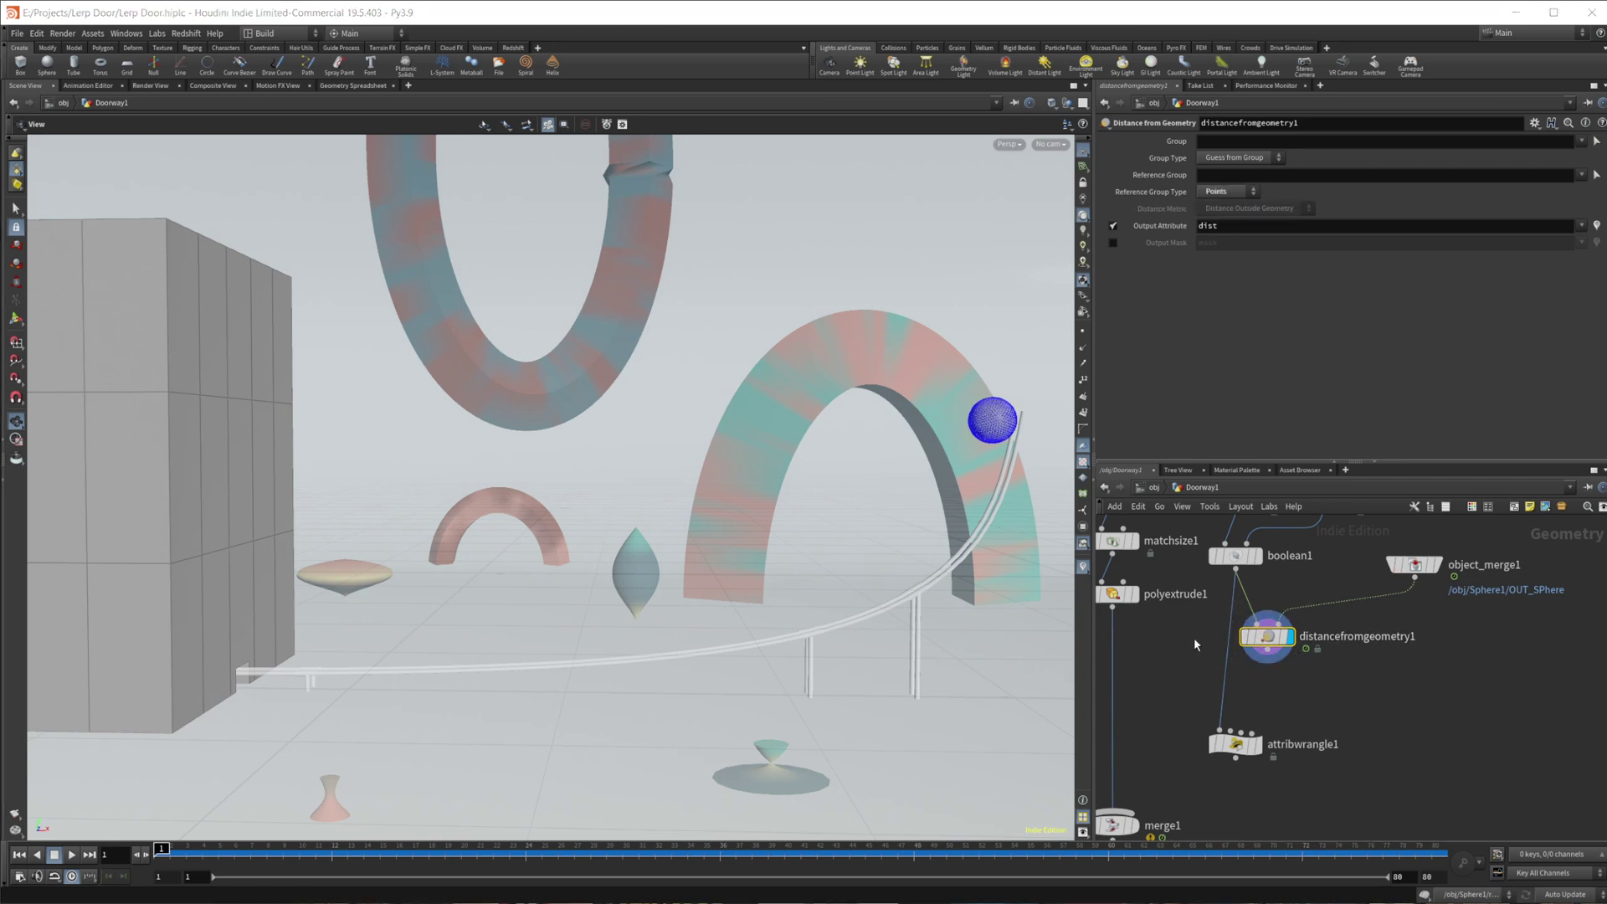
- Check the dist point values in the spreadsheet while scrubbing frames, then return to the viewport
left_click(352, 85)
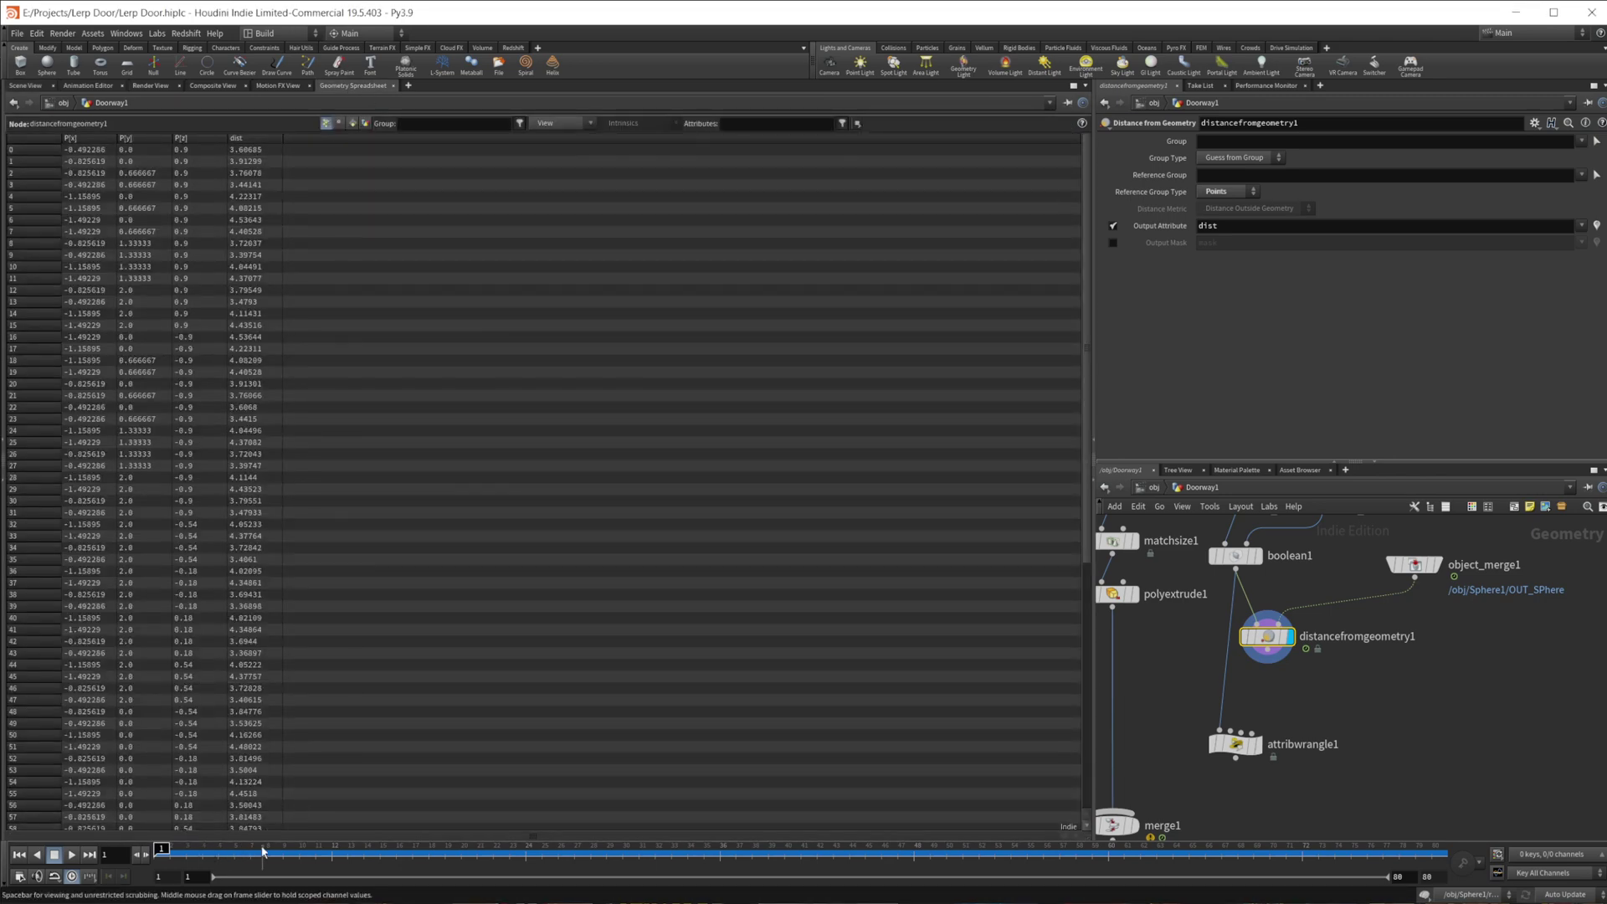
left_click(185, 848)
left_click_drag(185, 847, 1170, 848)
left_click(25, 86)
key("Up")
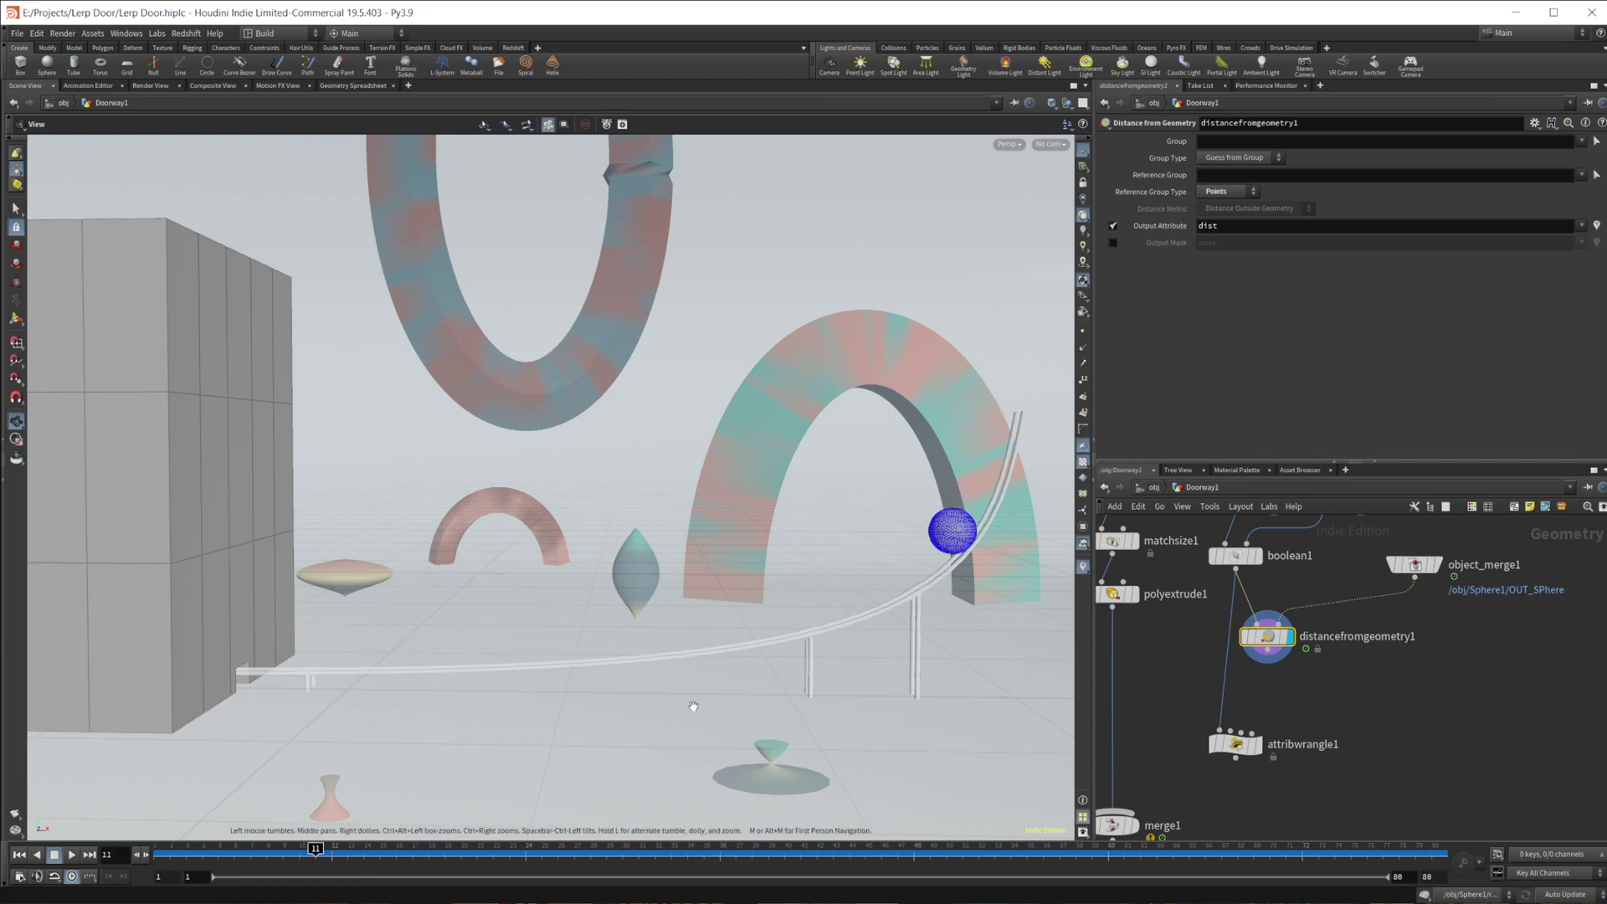
- Add an Attribute Promote node below the distance node
middle_click_drag(1305, 693, 1312, 667)
key("Tab")
type("att")
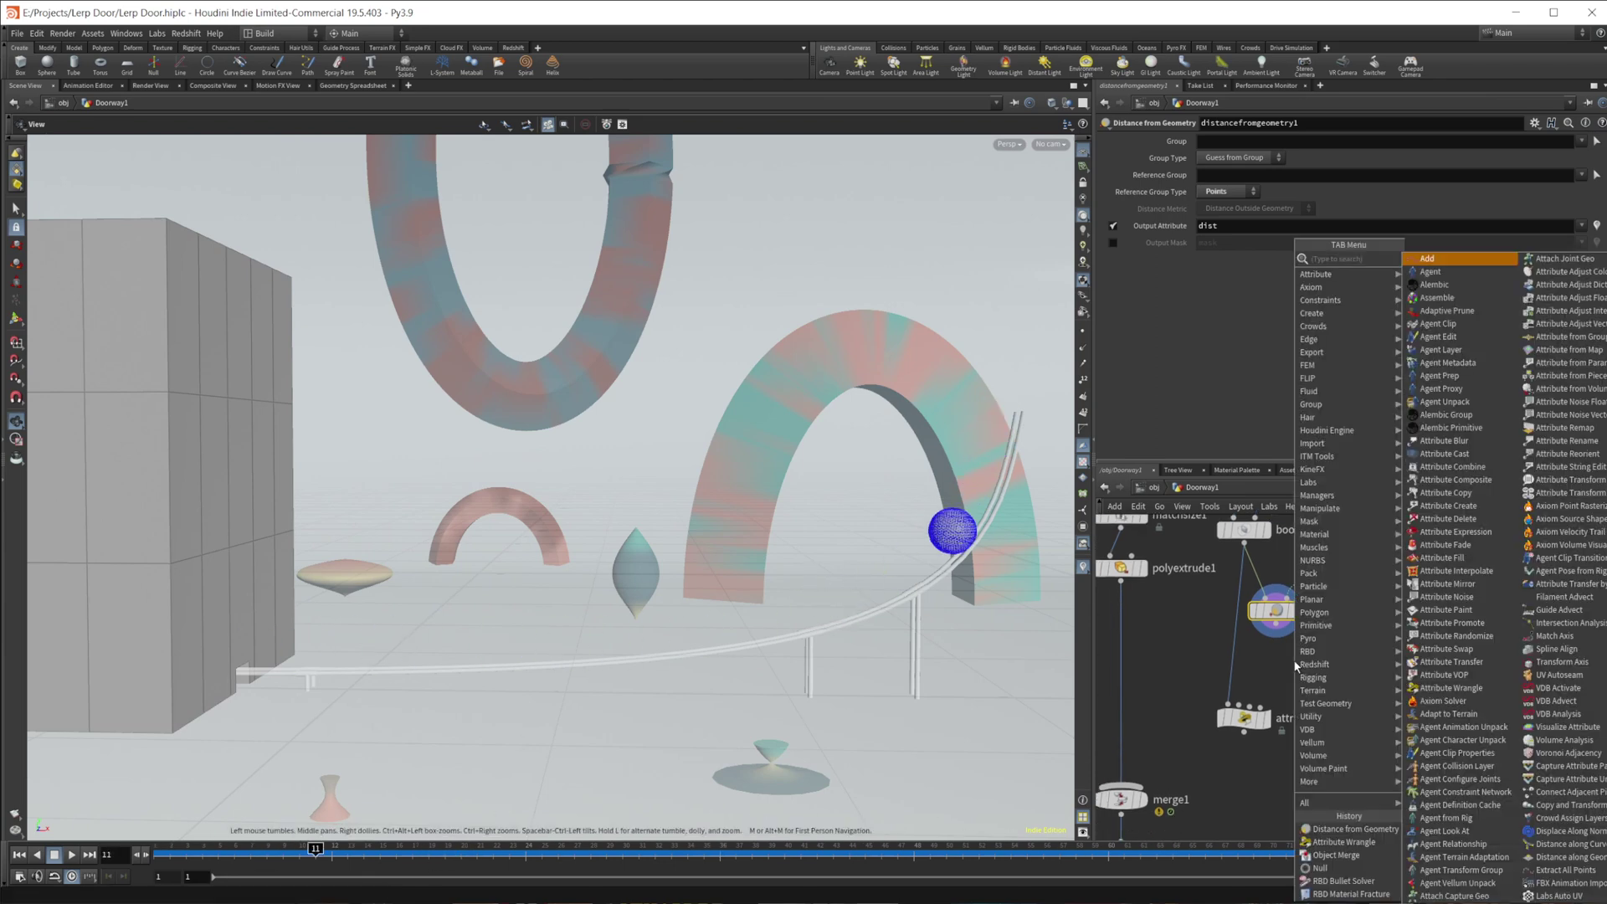
type(" or")
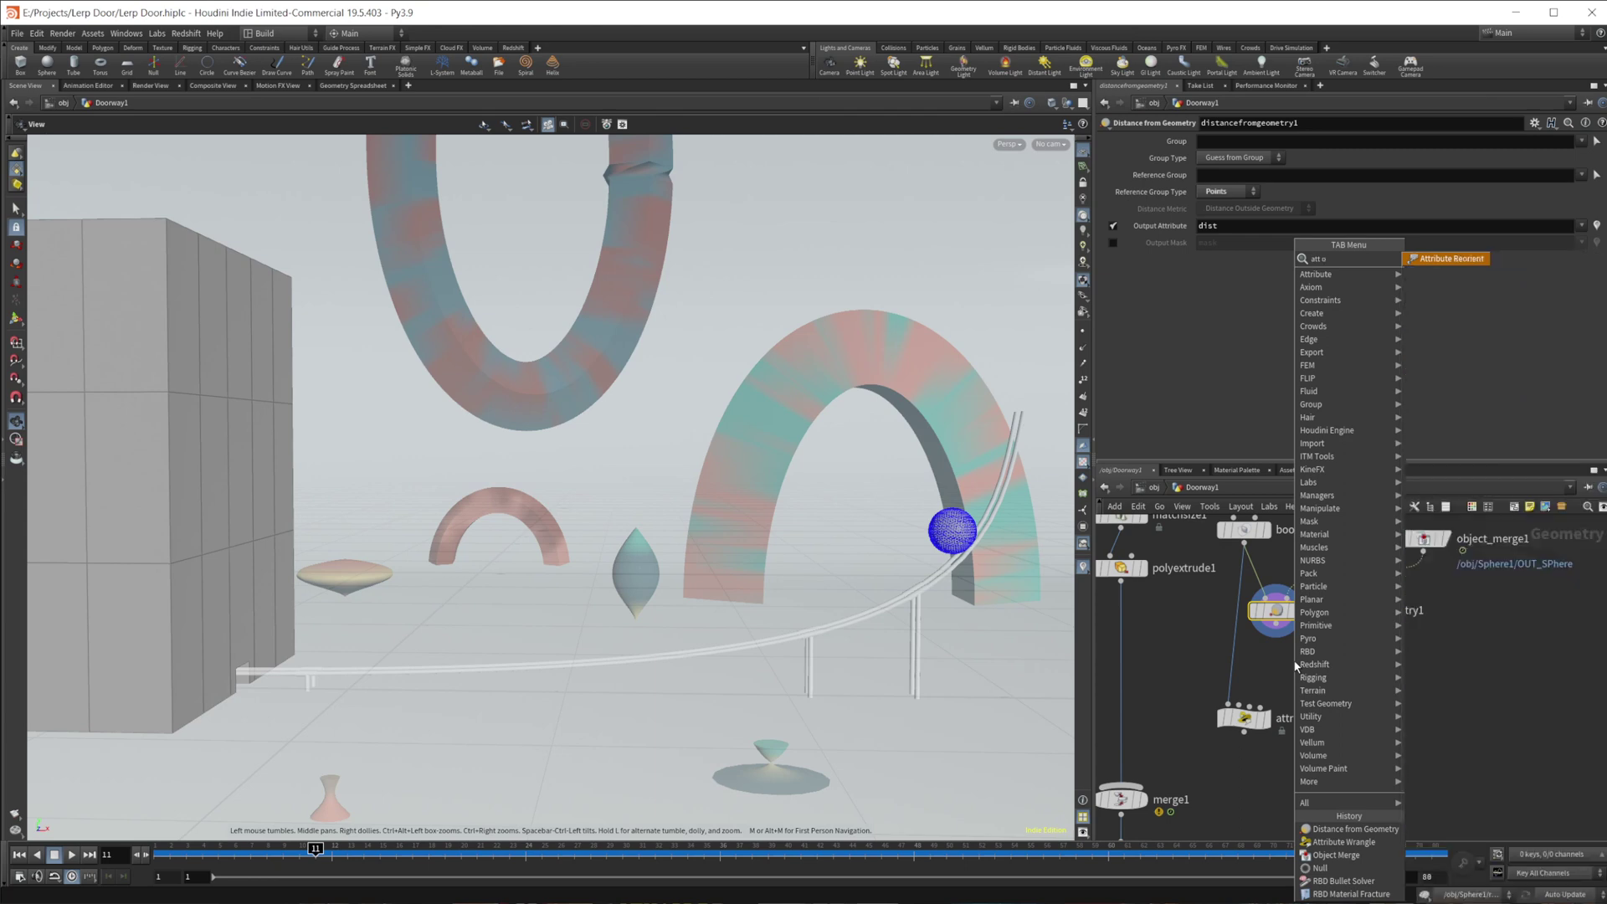
key("BackSpace")
key("BackSpace")
type("pr")
key("Return")
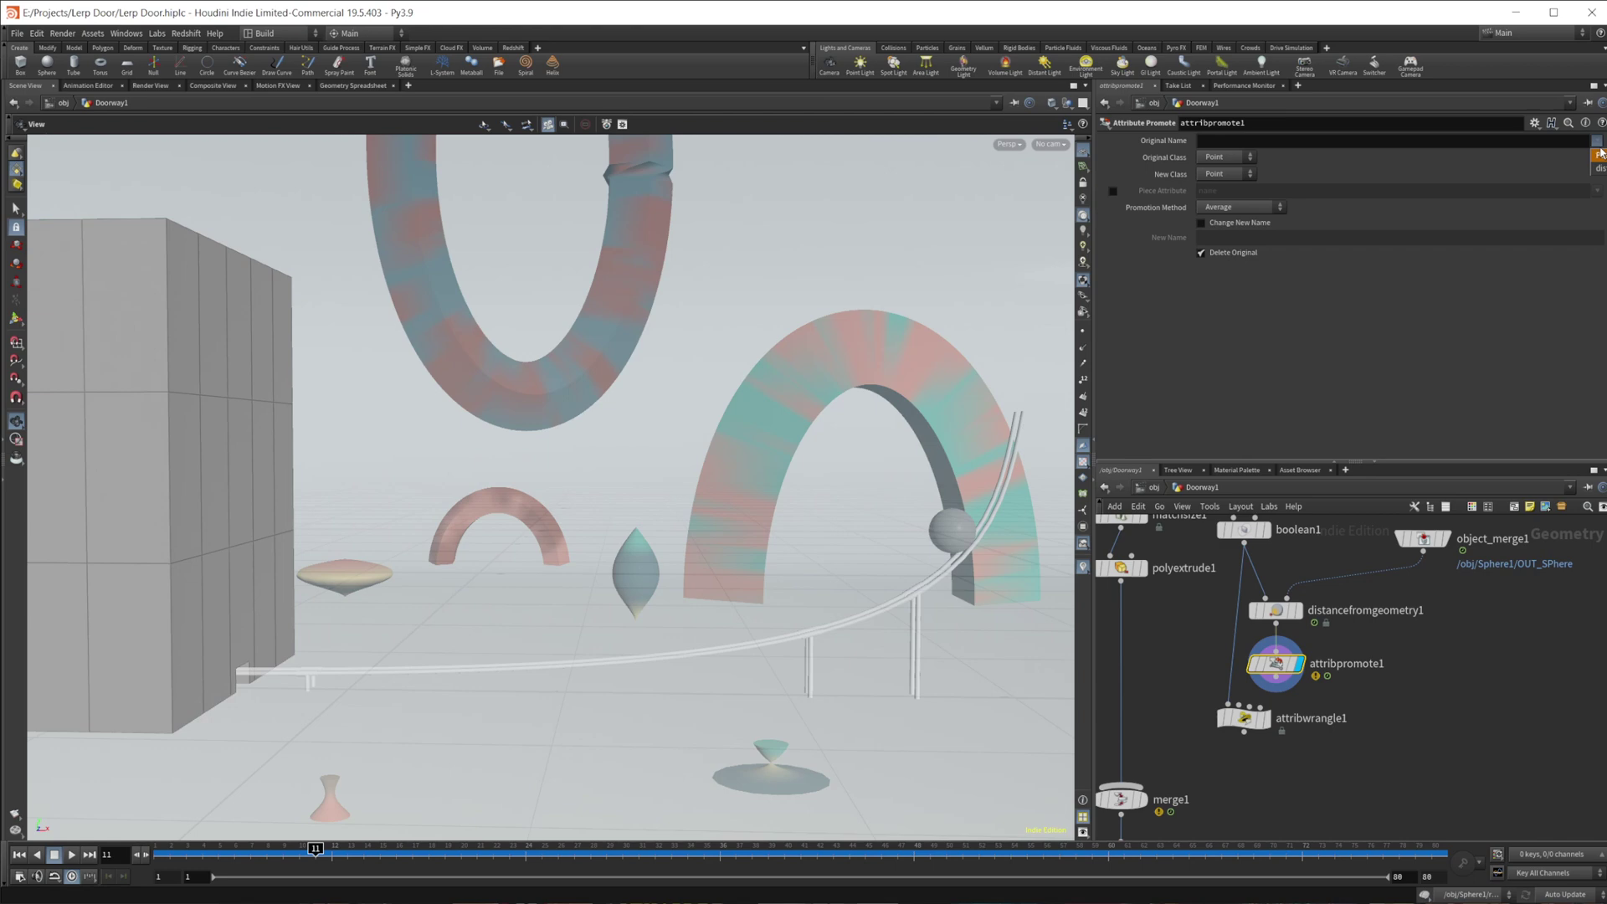
- Promote dist to a Detail attribute using the Minimum method, and move the wrangle lower
left_click(1234, 142)
type("dist")
left_click(1243, 177)
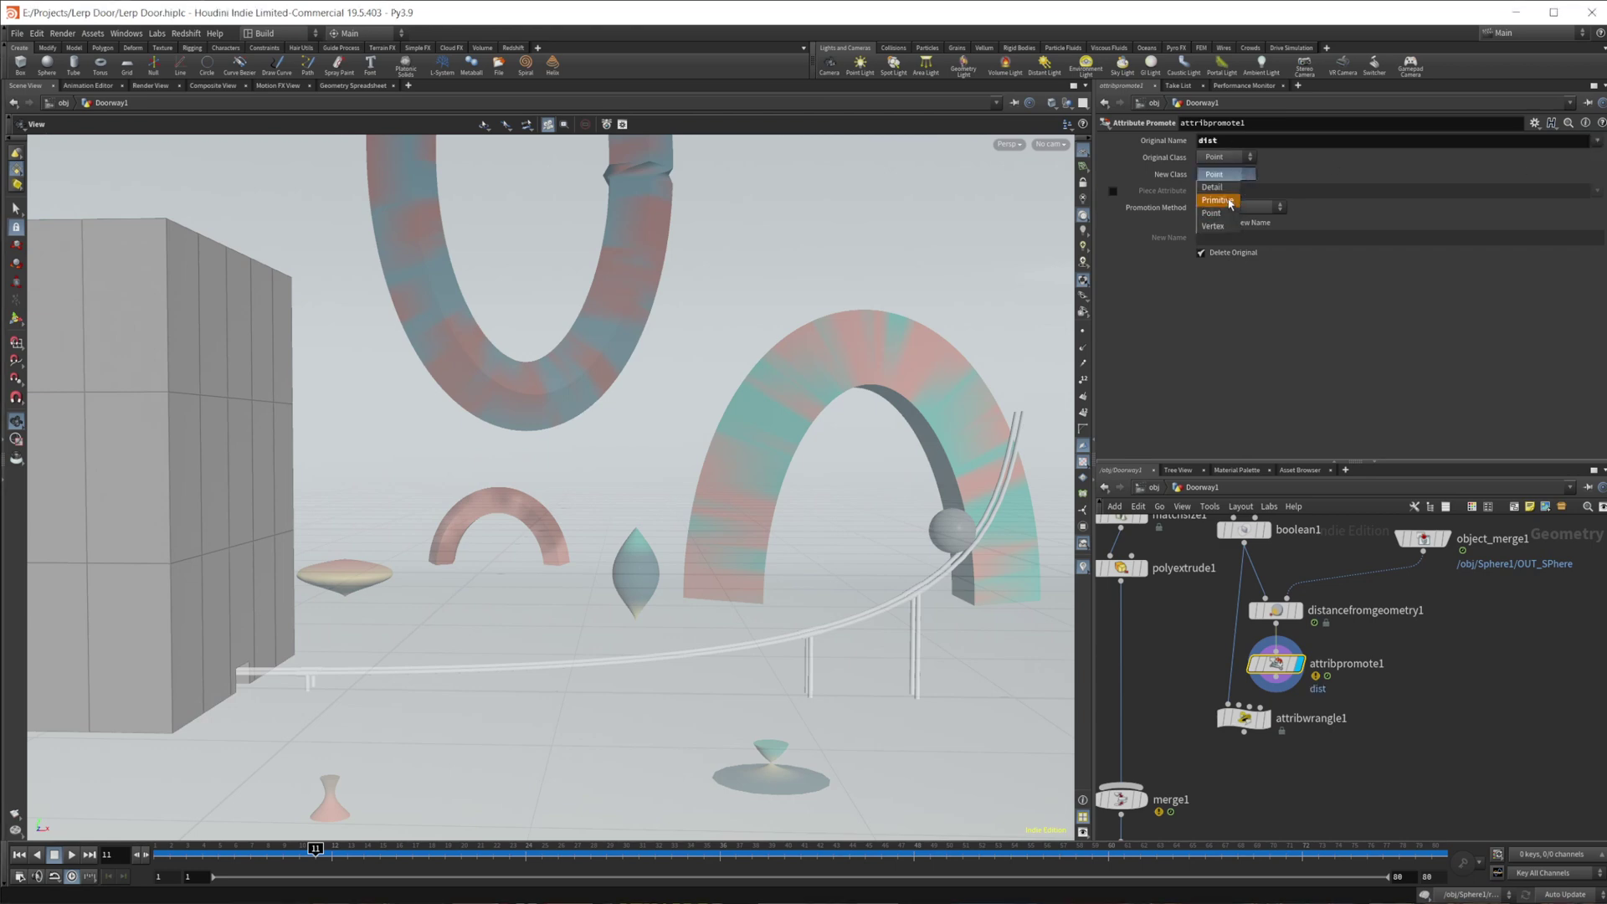
left_click(1226, 209)
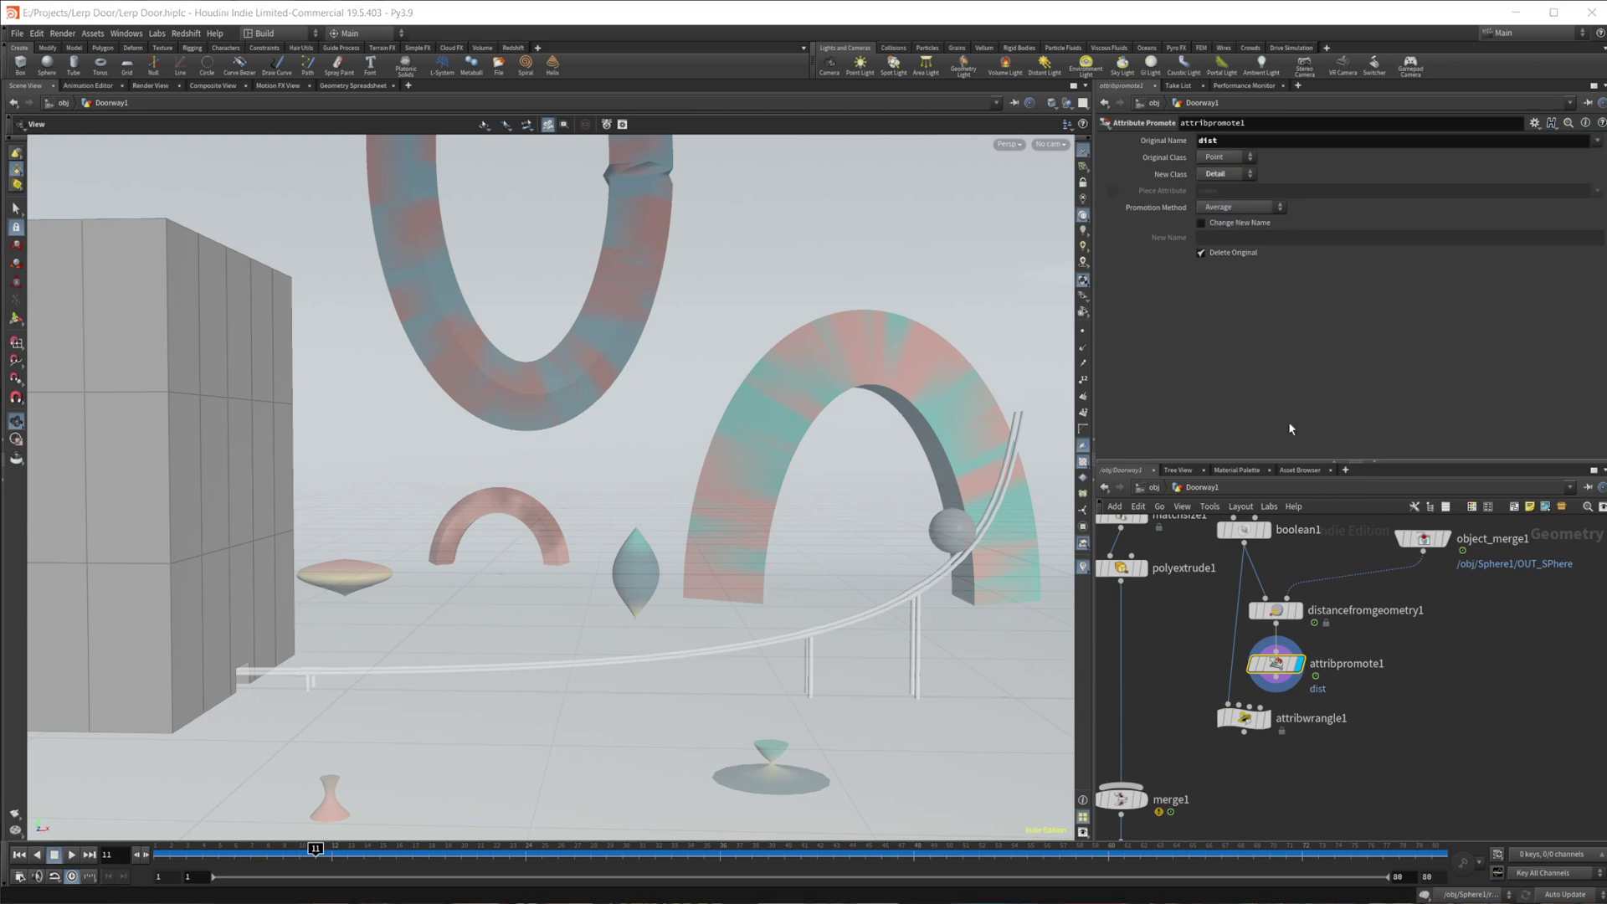
left_click(1247, 208)
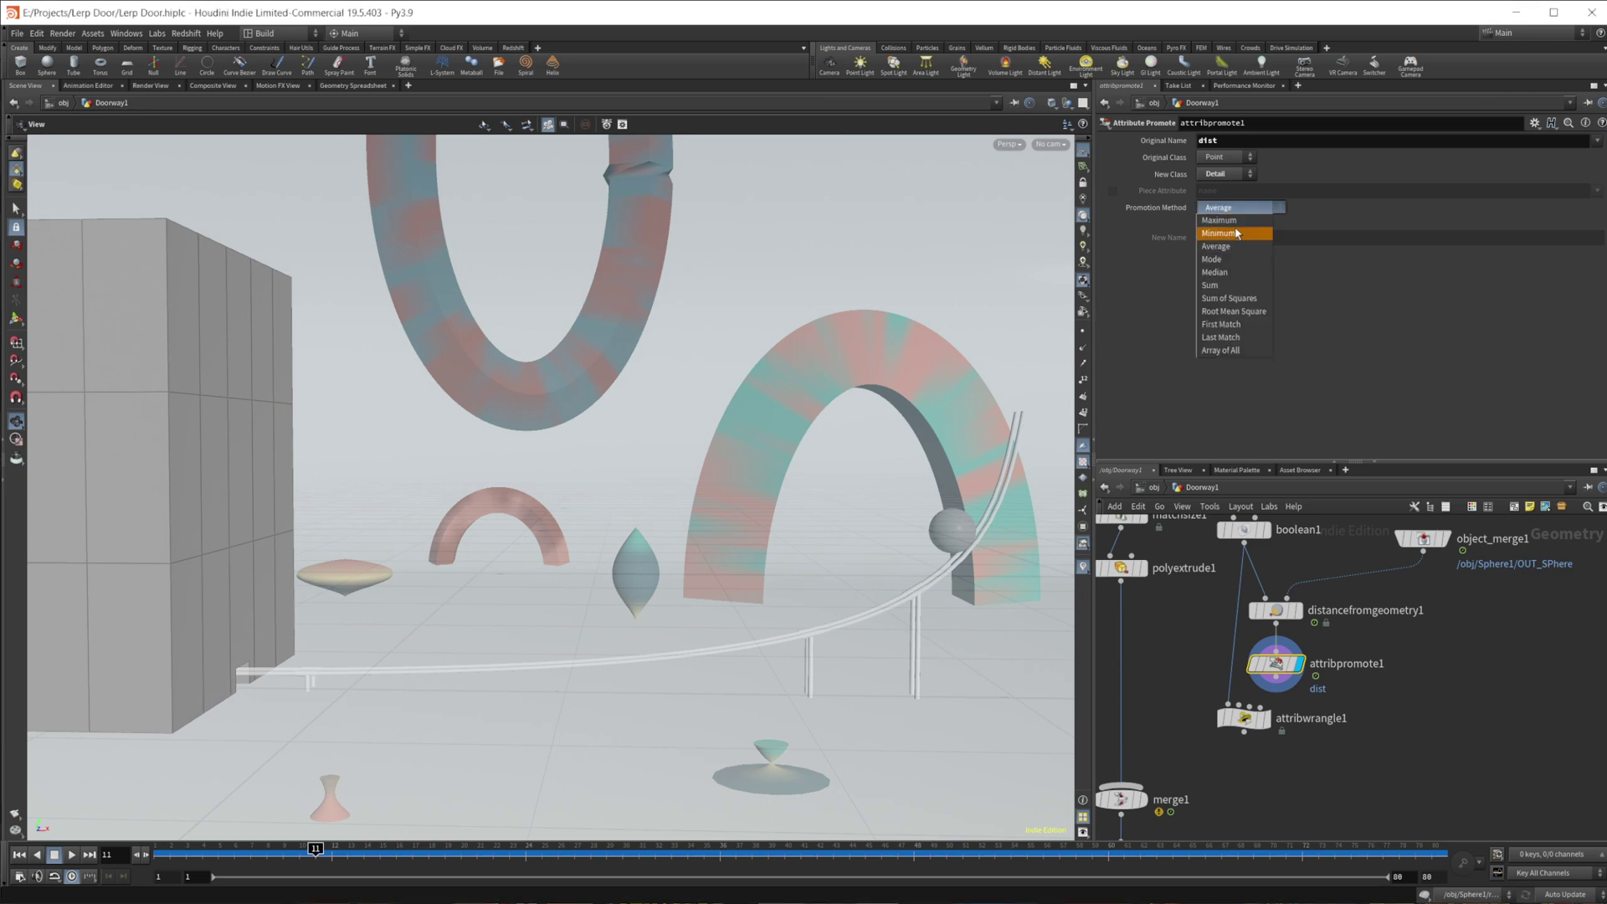
left_click(1223, 233)
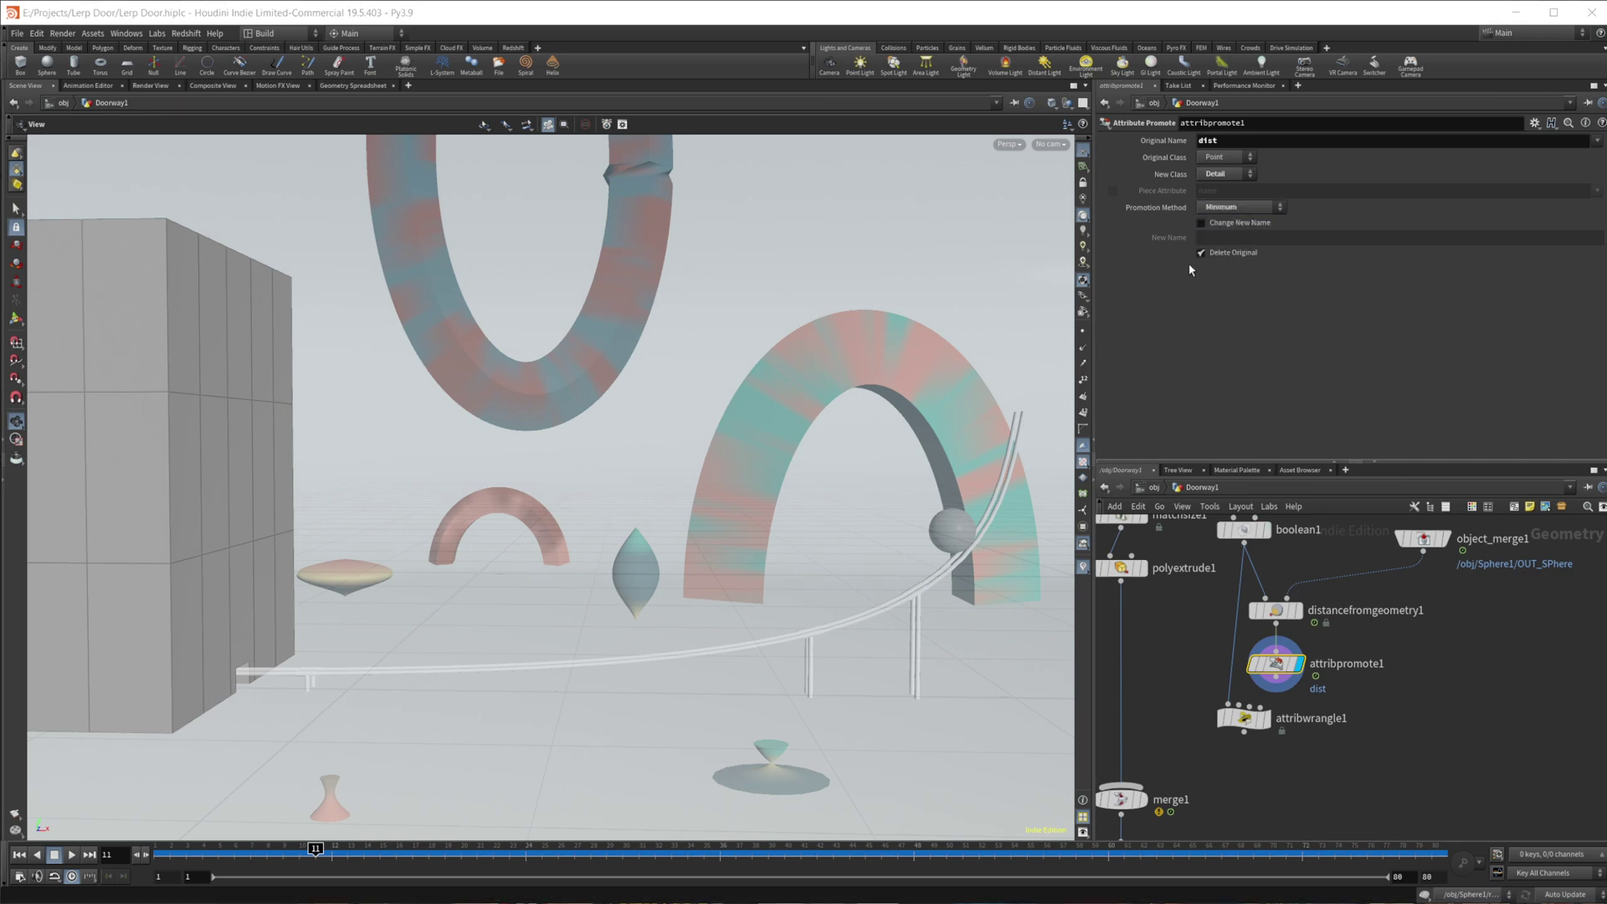
left_click_drag(1243, 711, 1247, 751)
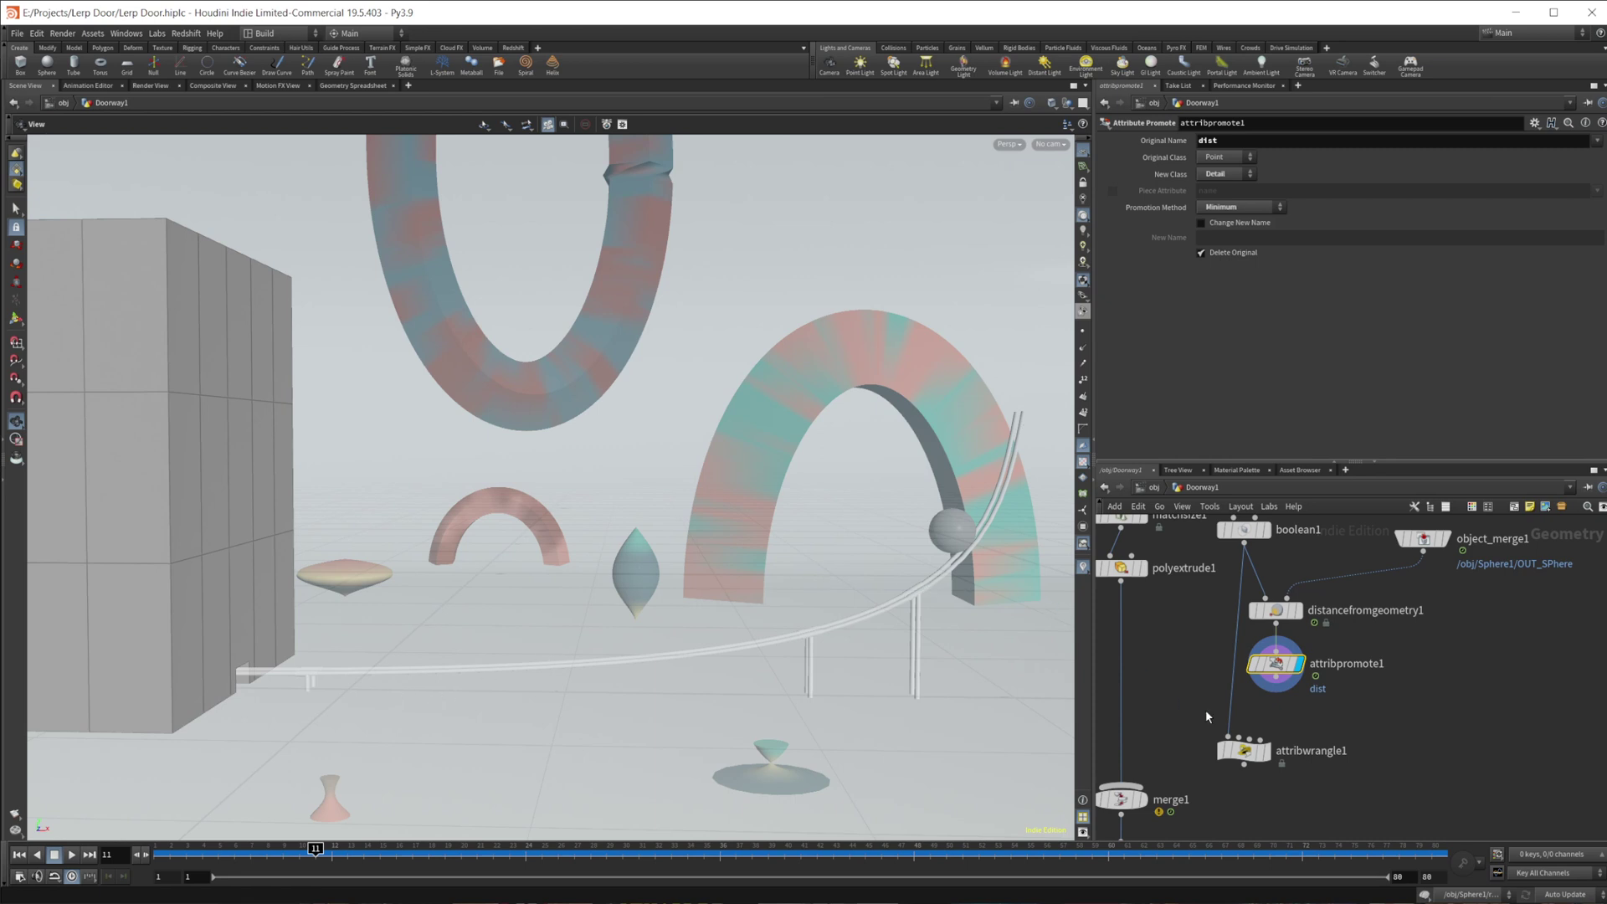
- Select attribwrangle1 and comment out its amount-based lerp line with //
left_click_drag(1246, 747, 1256, 747)
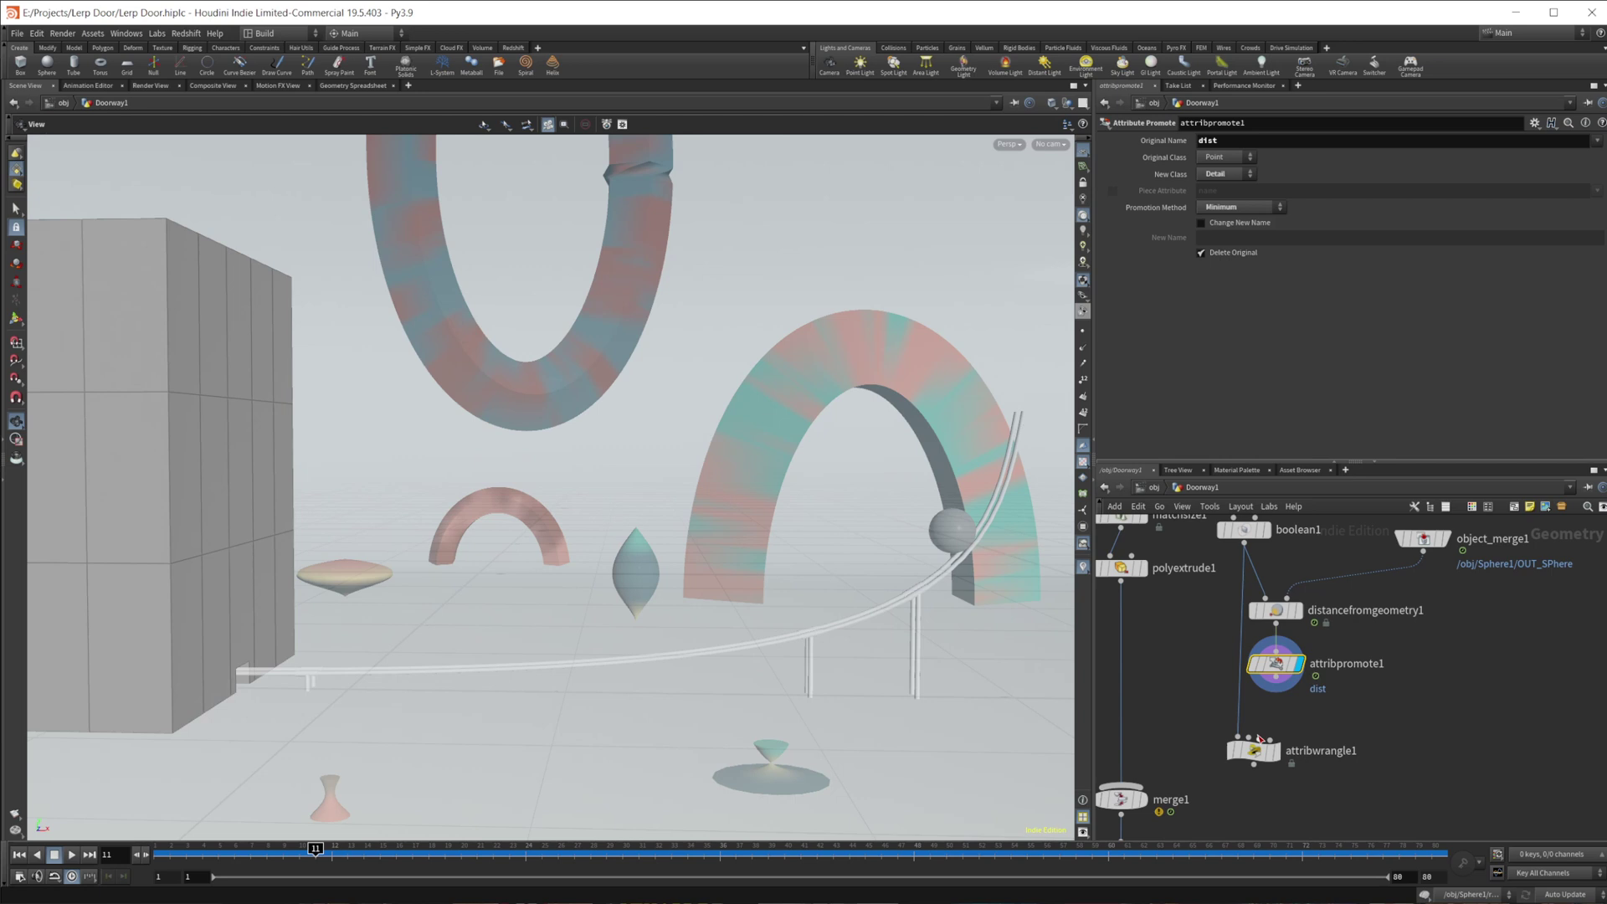
mouse_move(1279, 682)
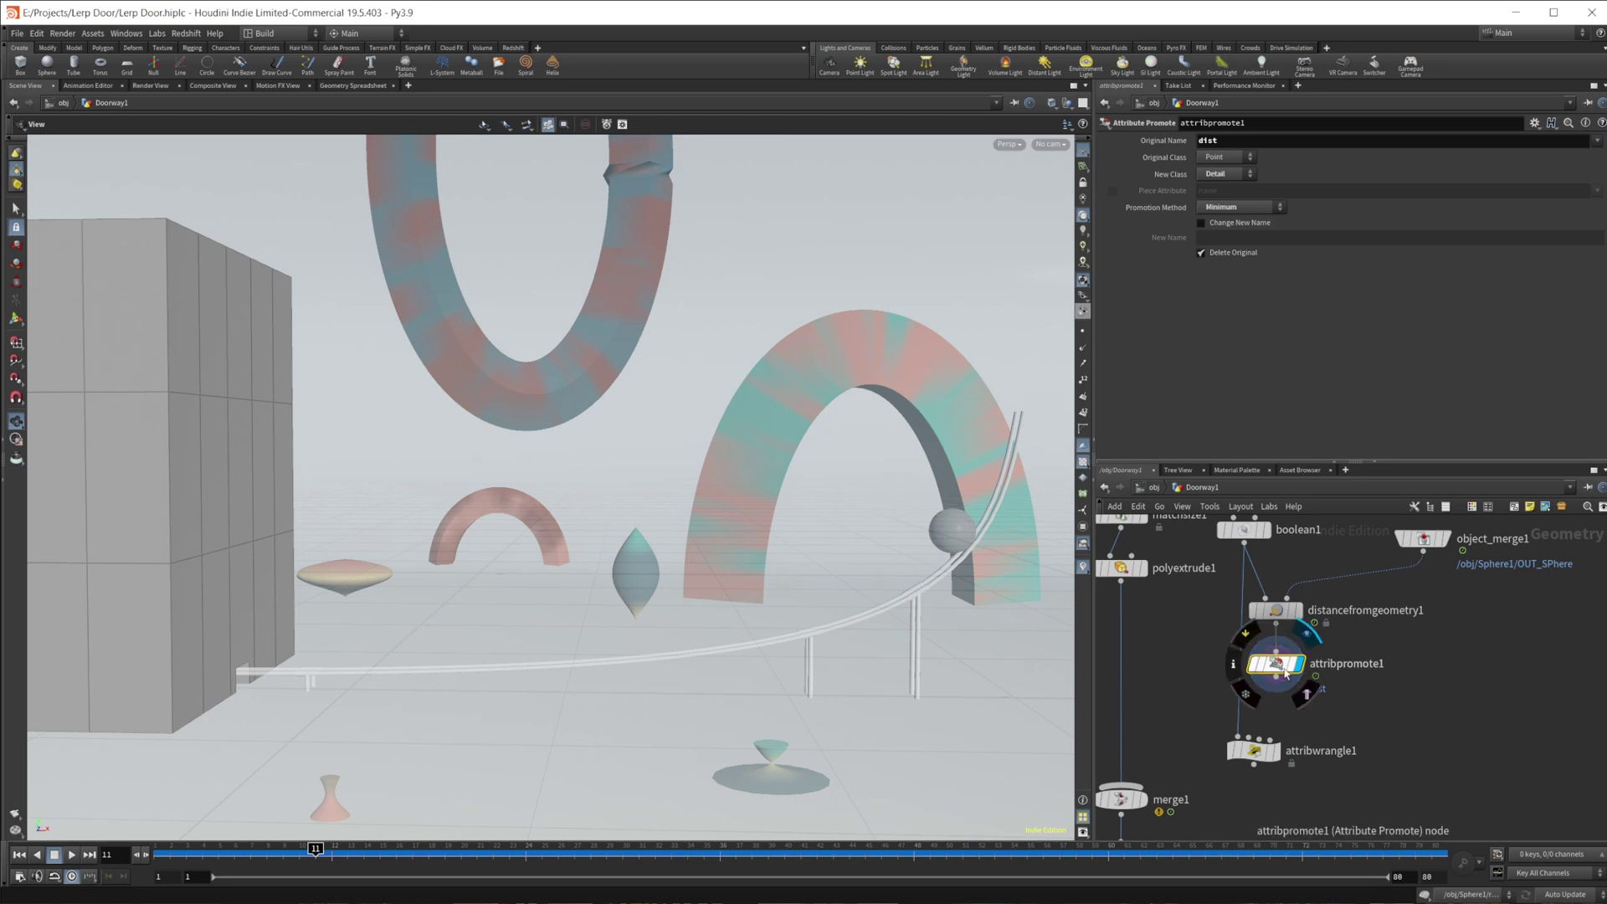
left_click(1259, 759)
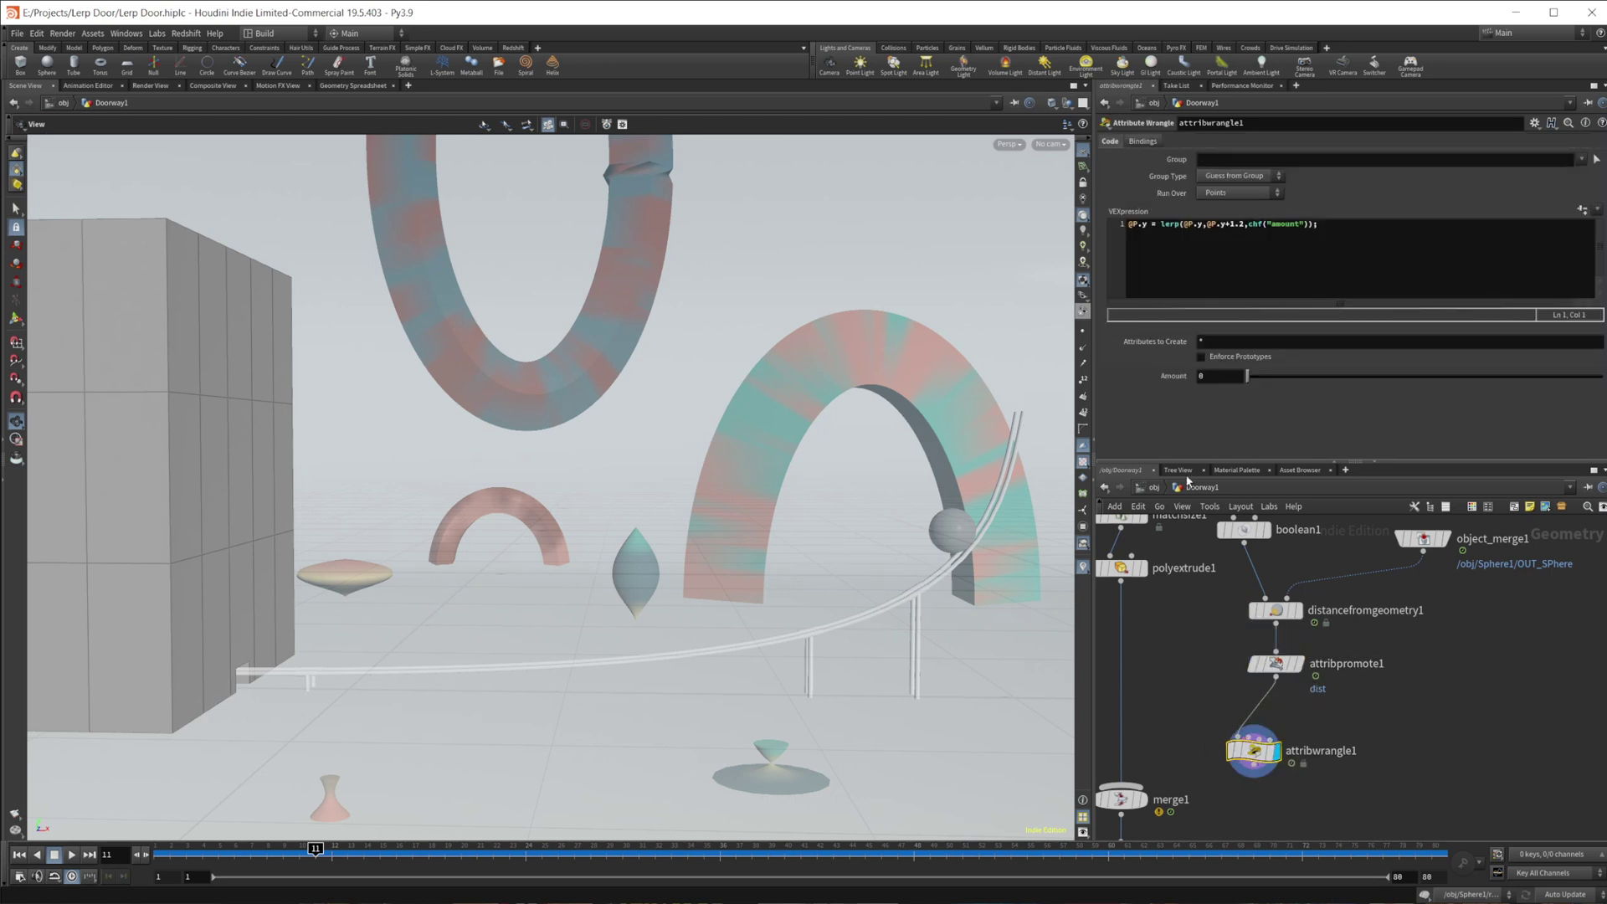
left_click(1130, 234)
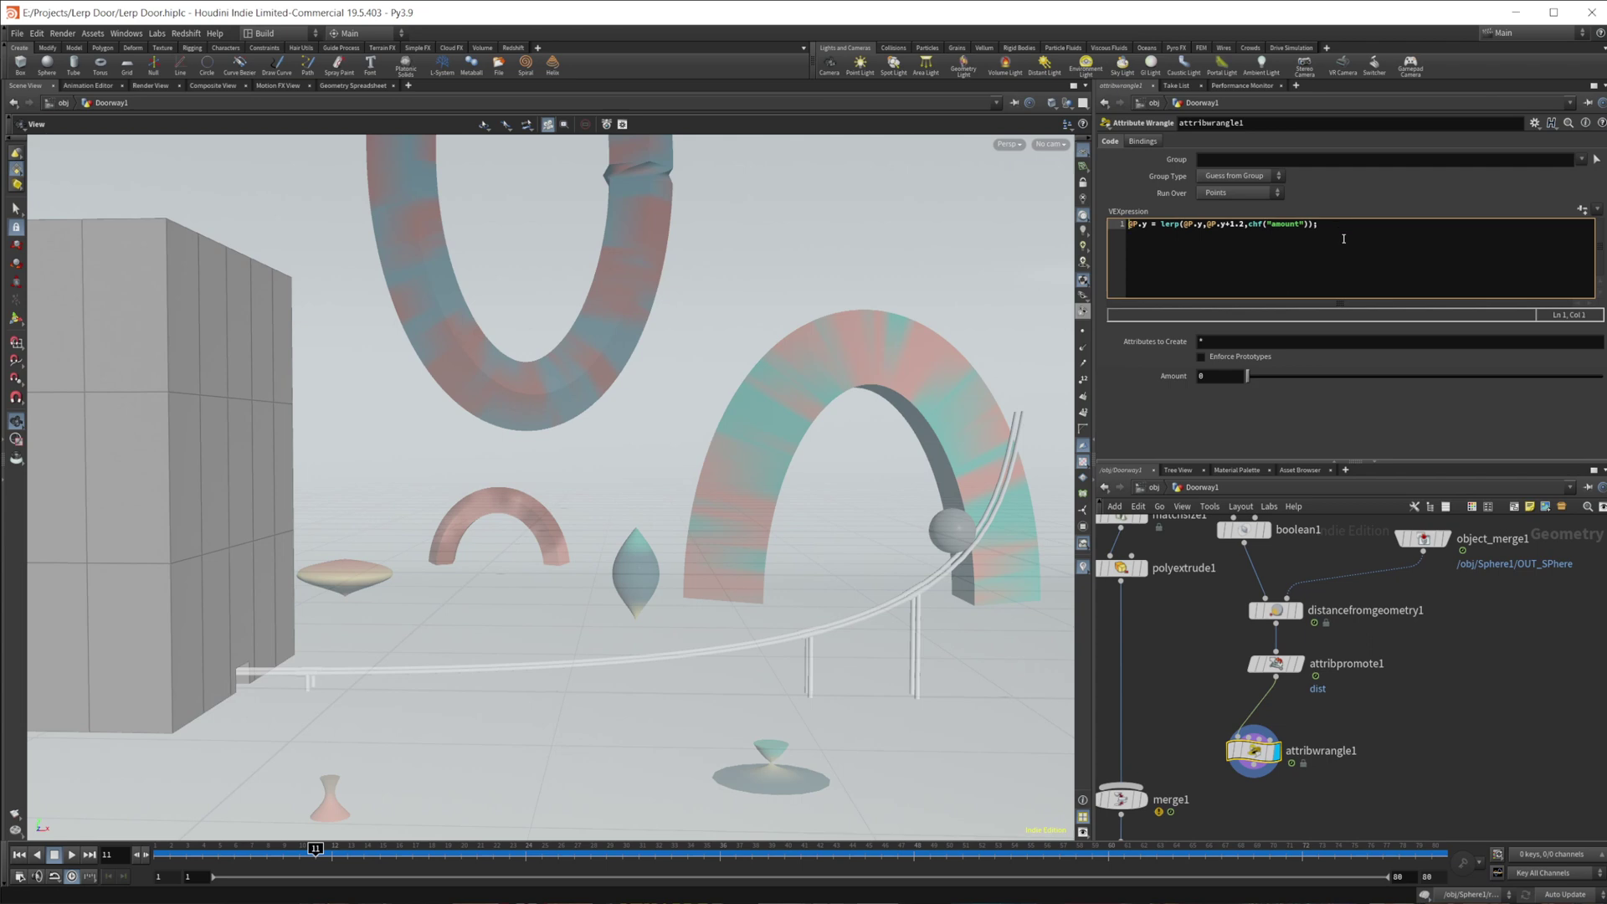
type("//")
key("Return")
key("Return")
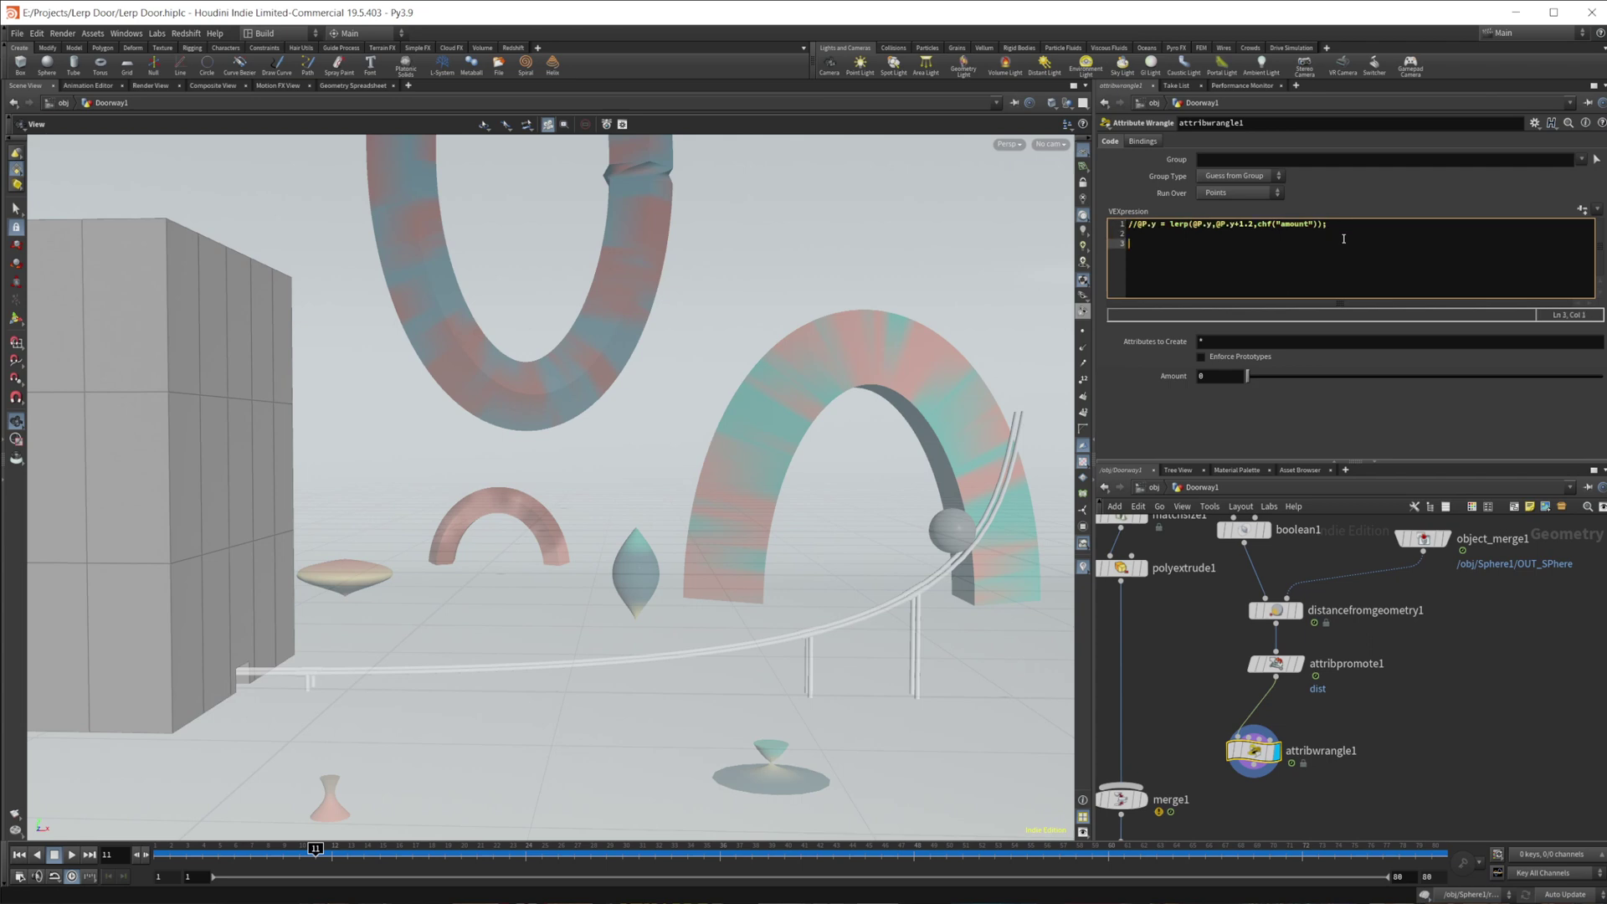
left_click_drag(1329, 224, 1131, 225)
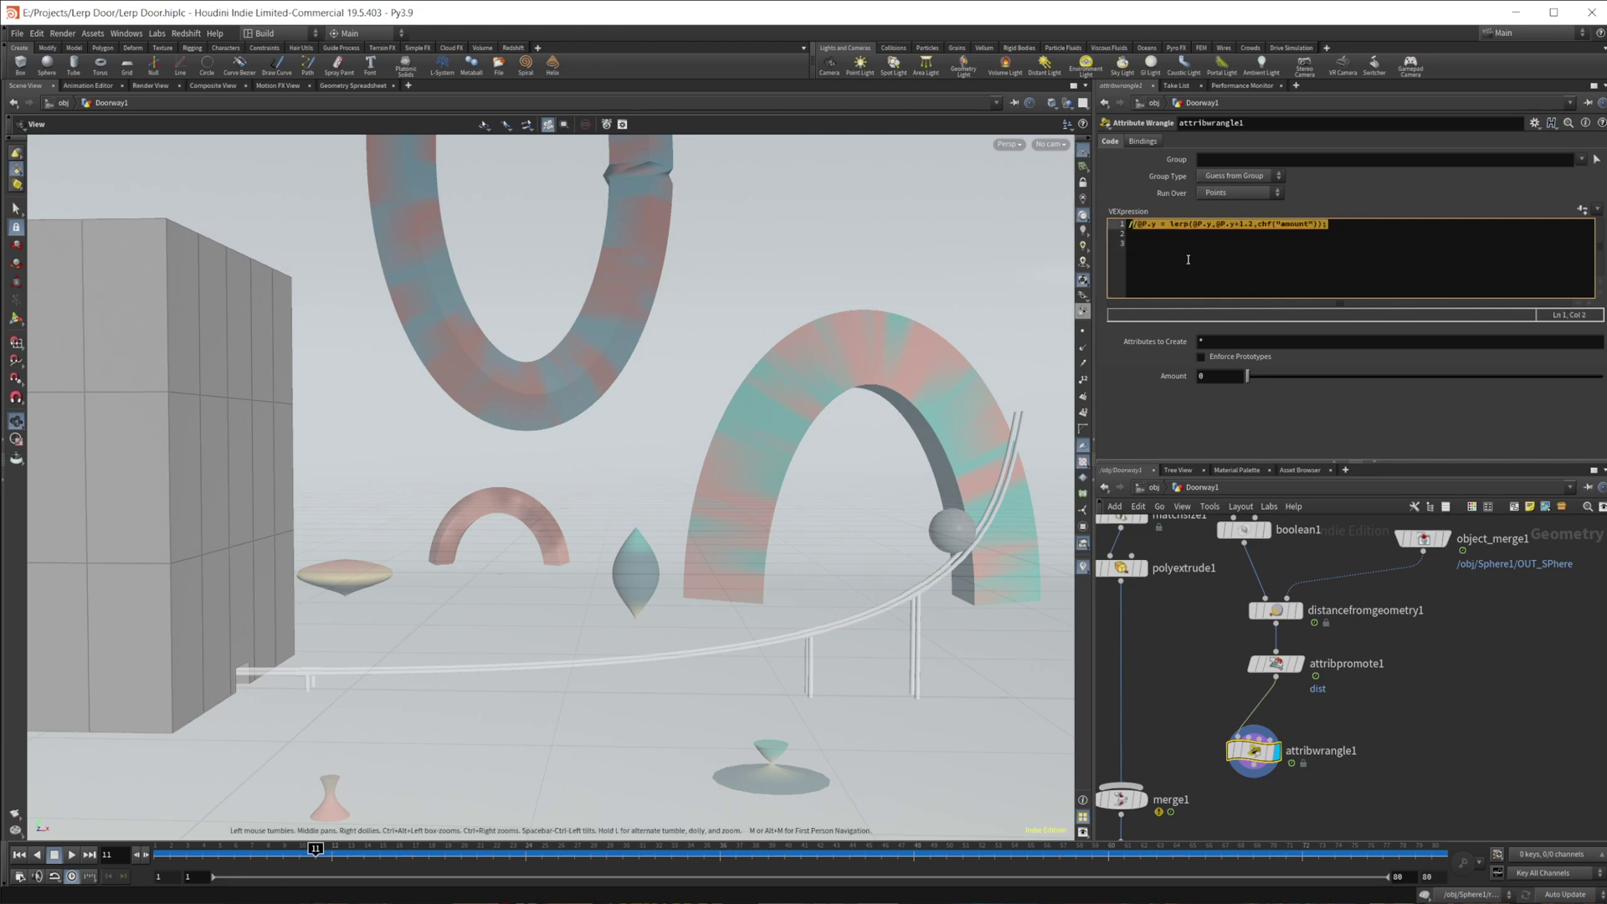
key("ctrl+c")
left_click(1135, 243)
key("ctrl+v")
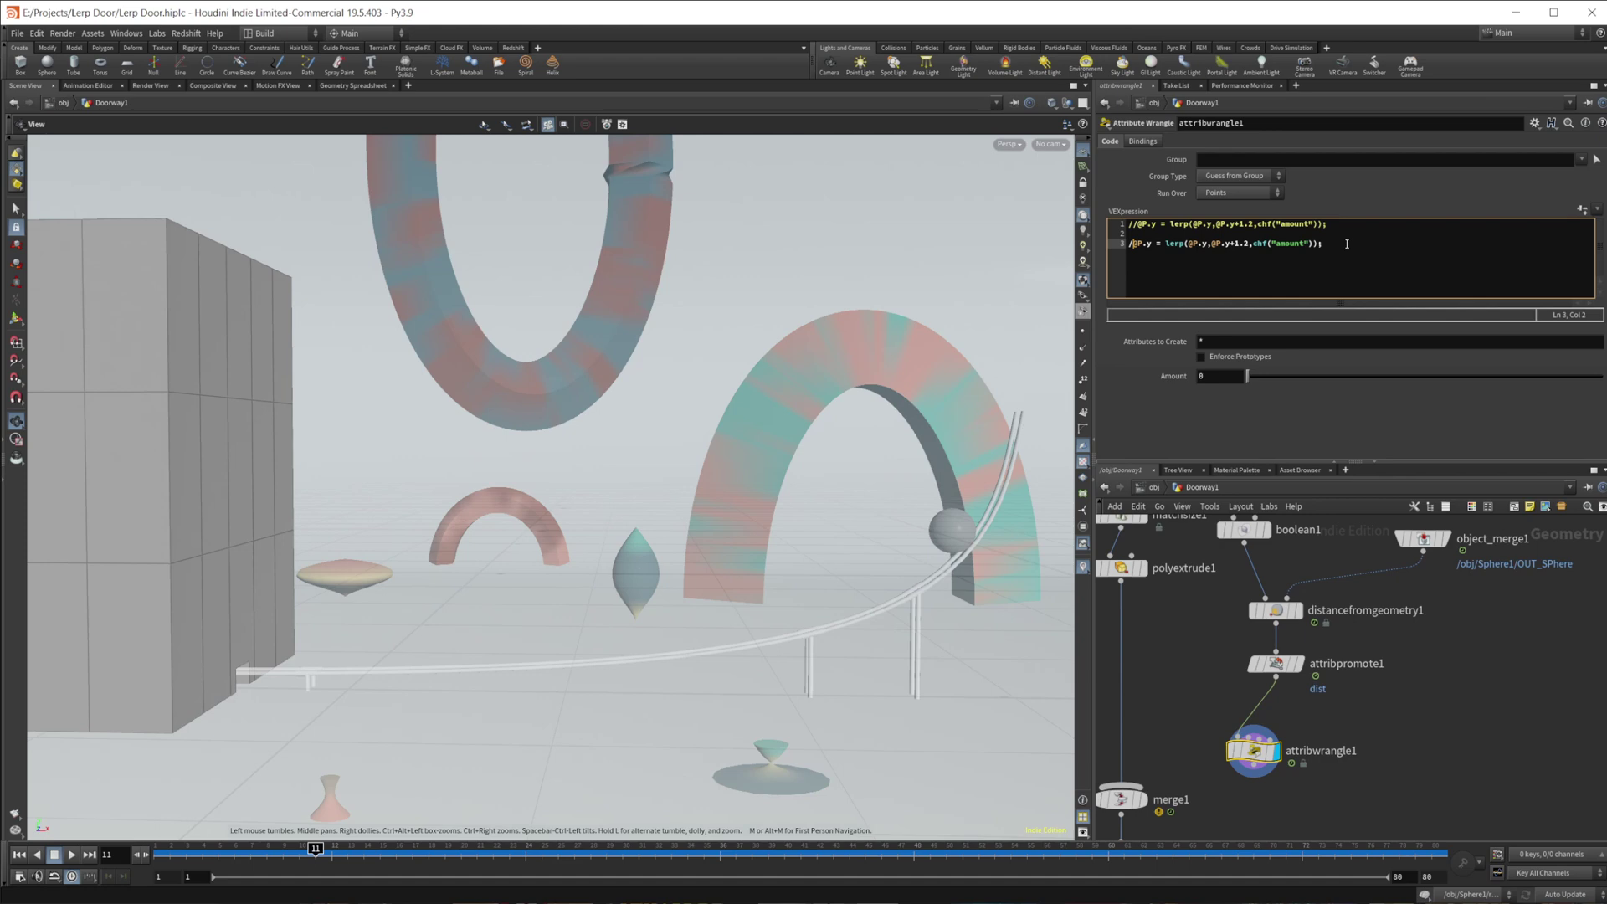
key("BackSpace")
left_click_drag(1178, 244, 1290, 248)
left_click(1253, 245)
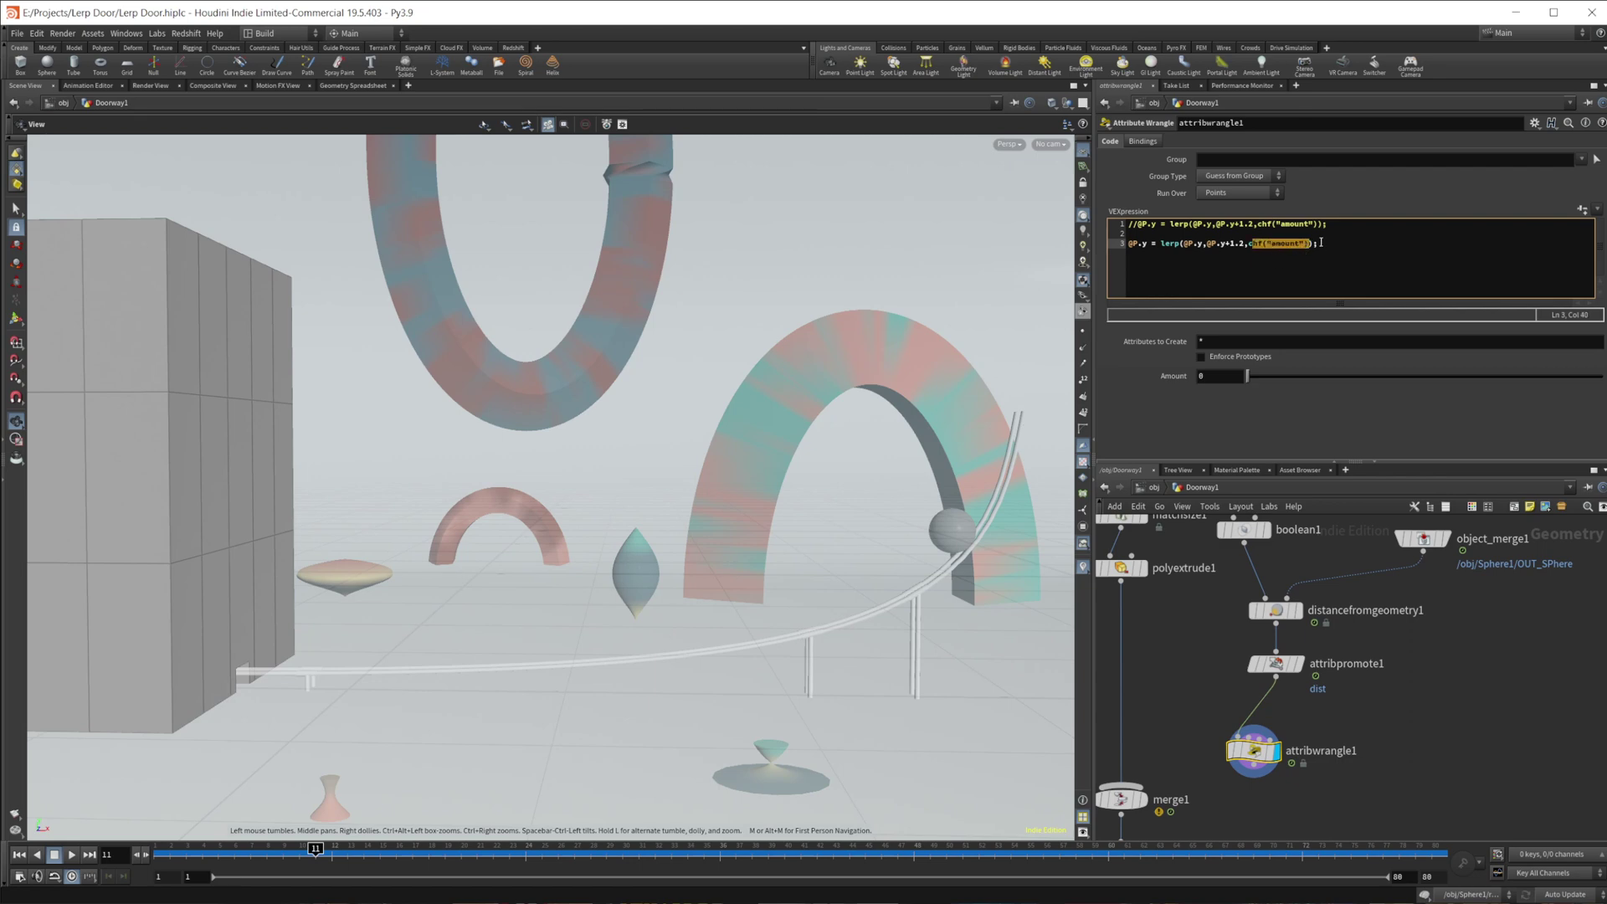
key("BackSpace")
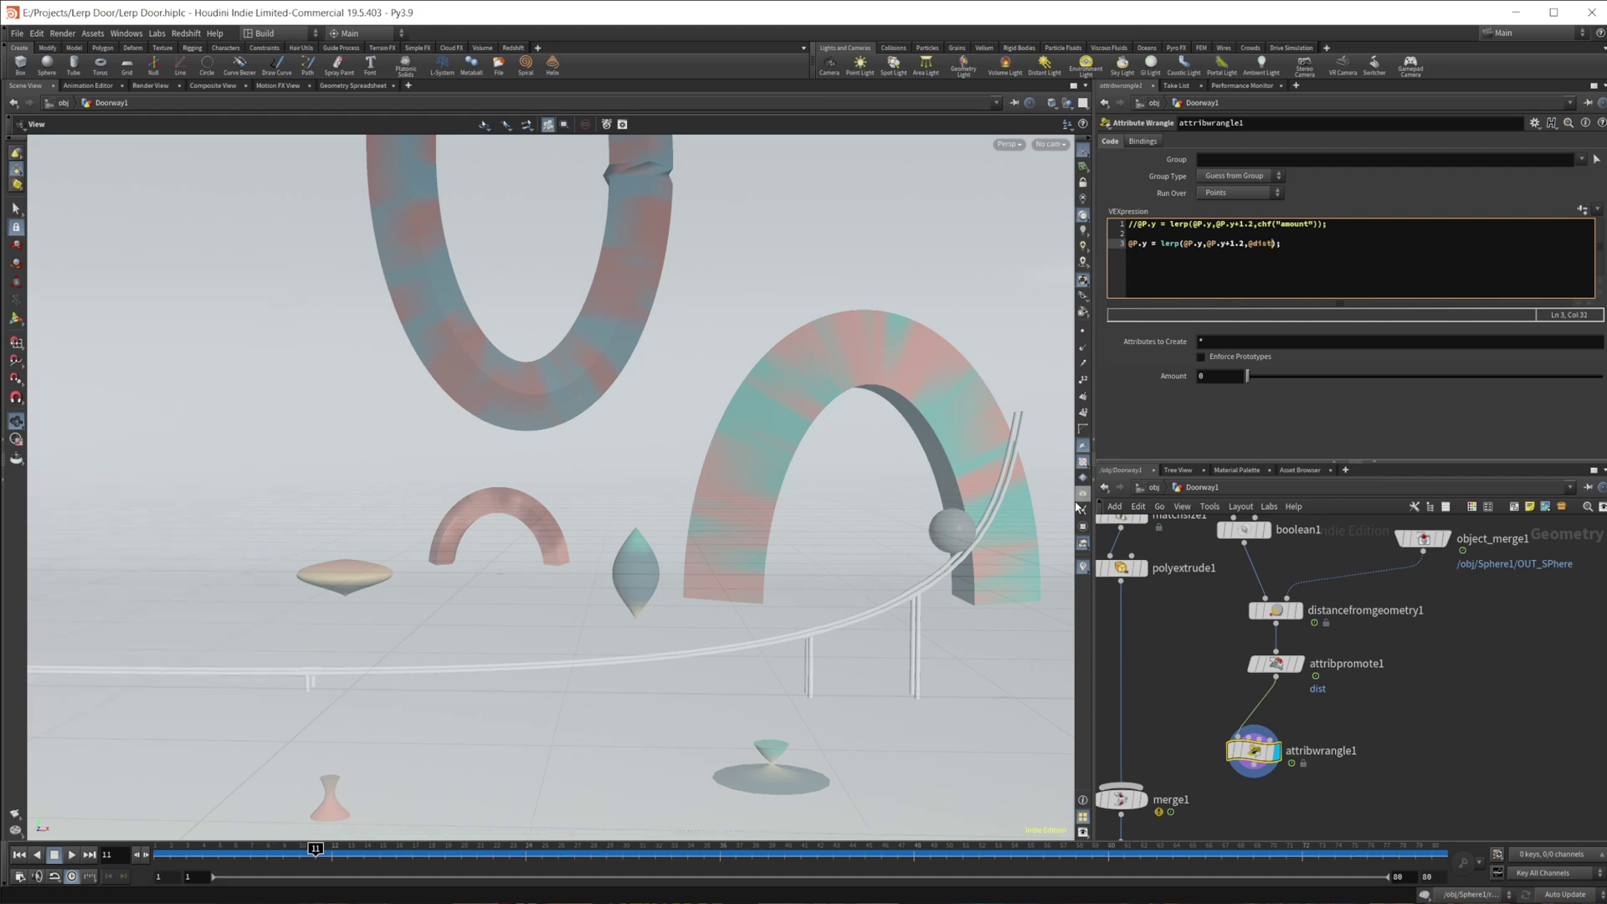
right_click_drag(519, 577, 837, 753)
left_click_drag(1173, 860, 162, 858)
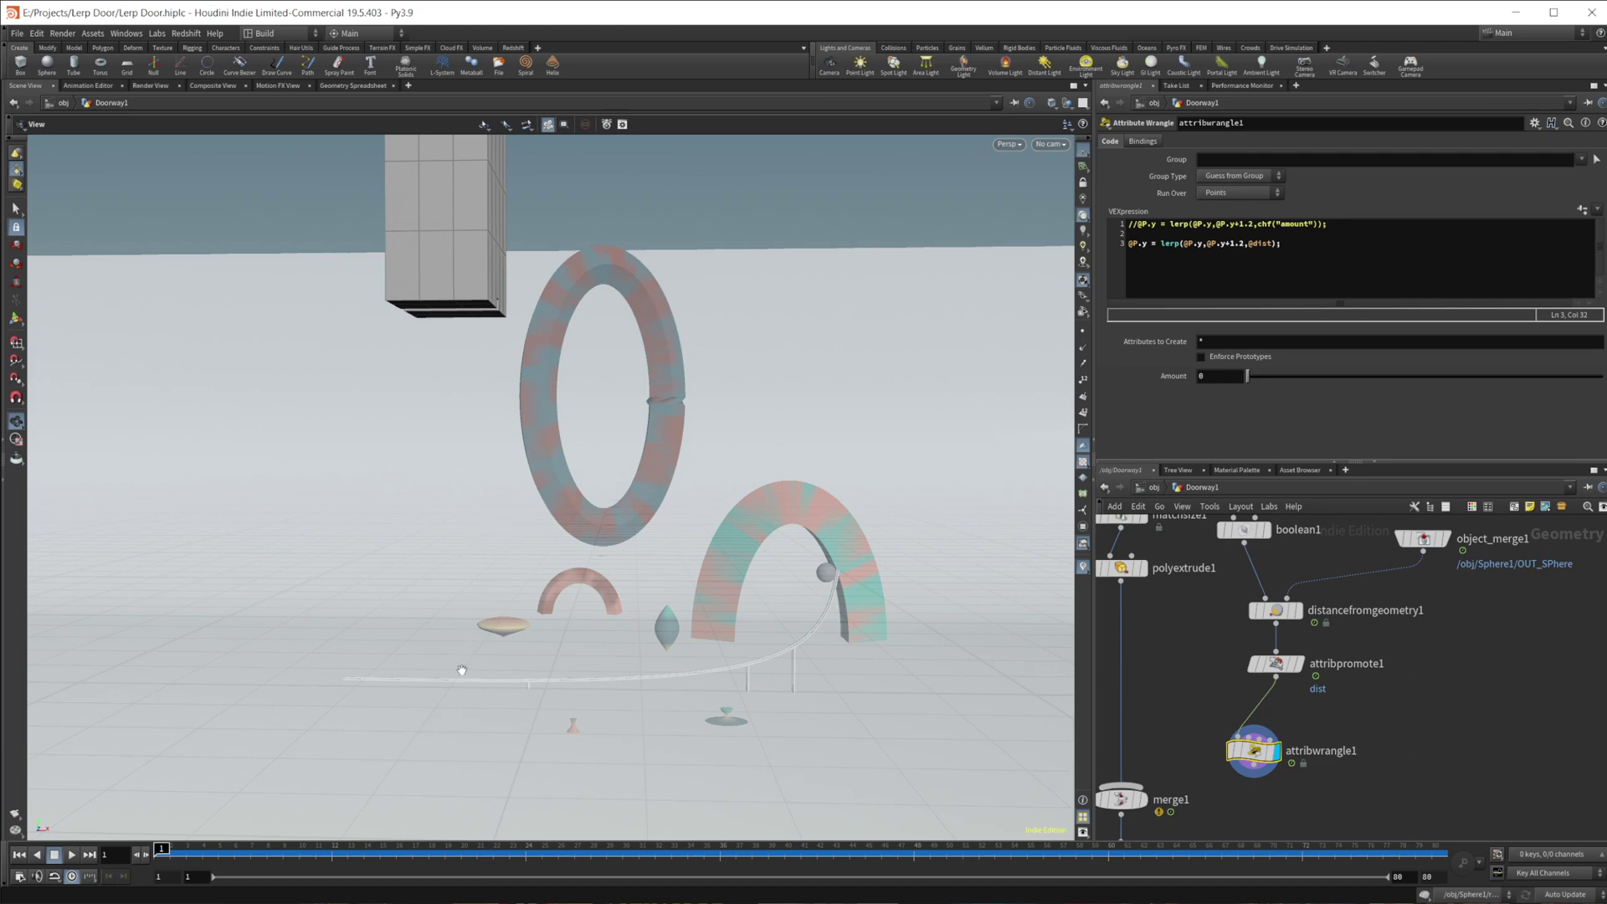
left_click_drag(200, 853, 285, 728)
left_click(350, 85)
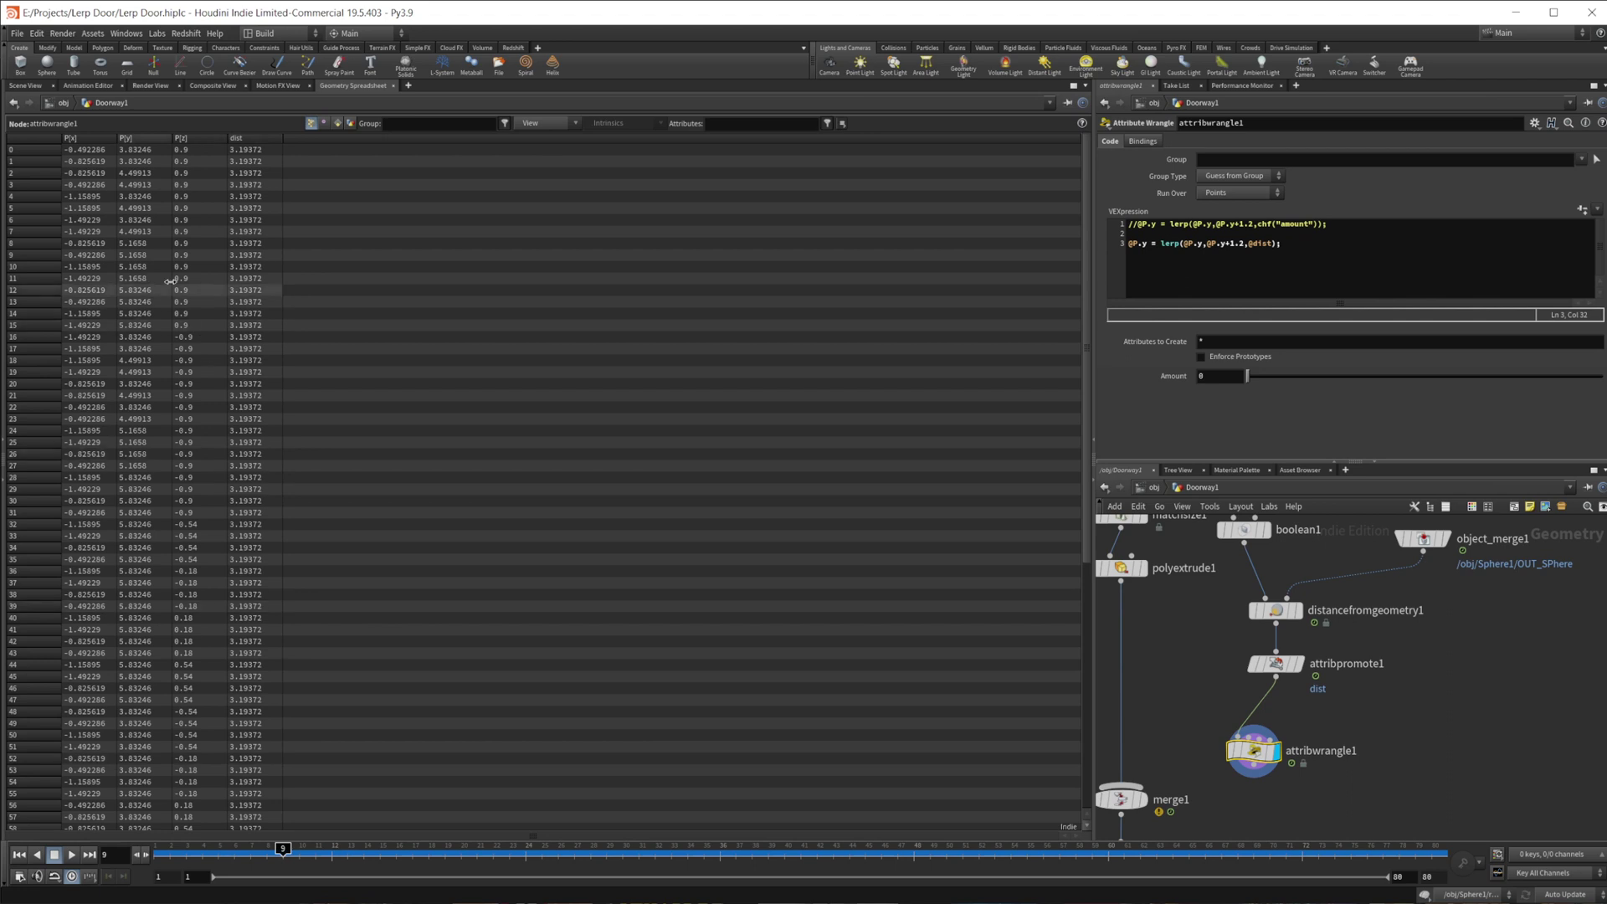
key("alt+1")
key("Up")
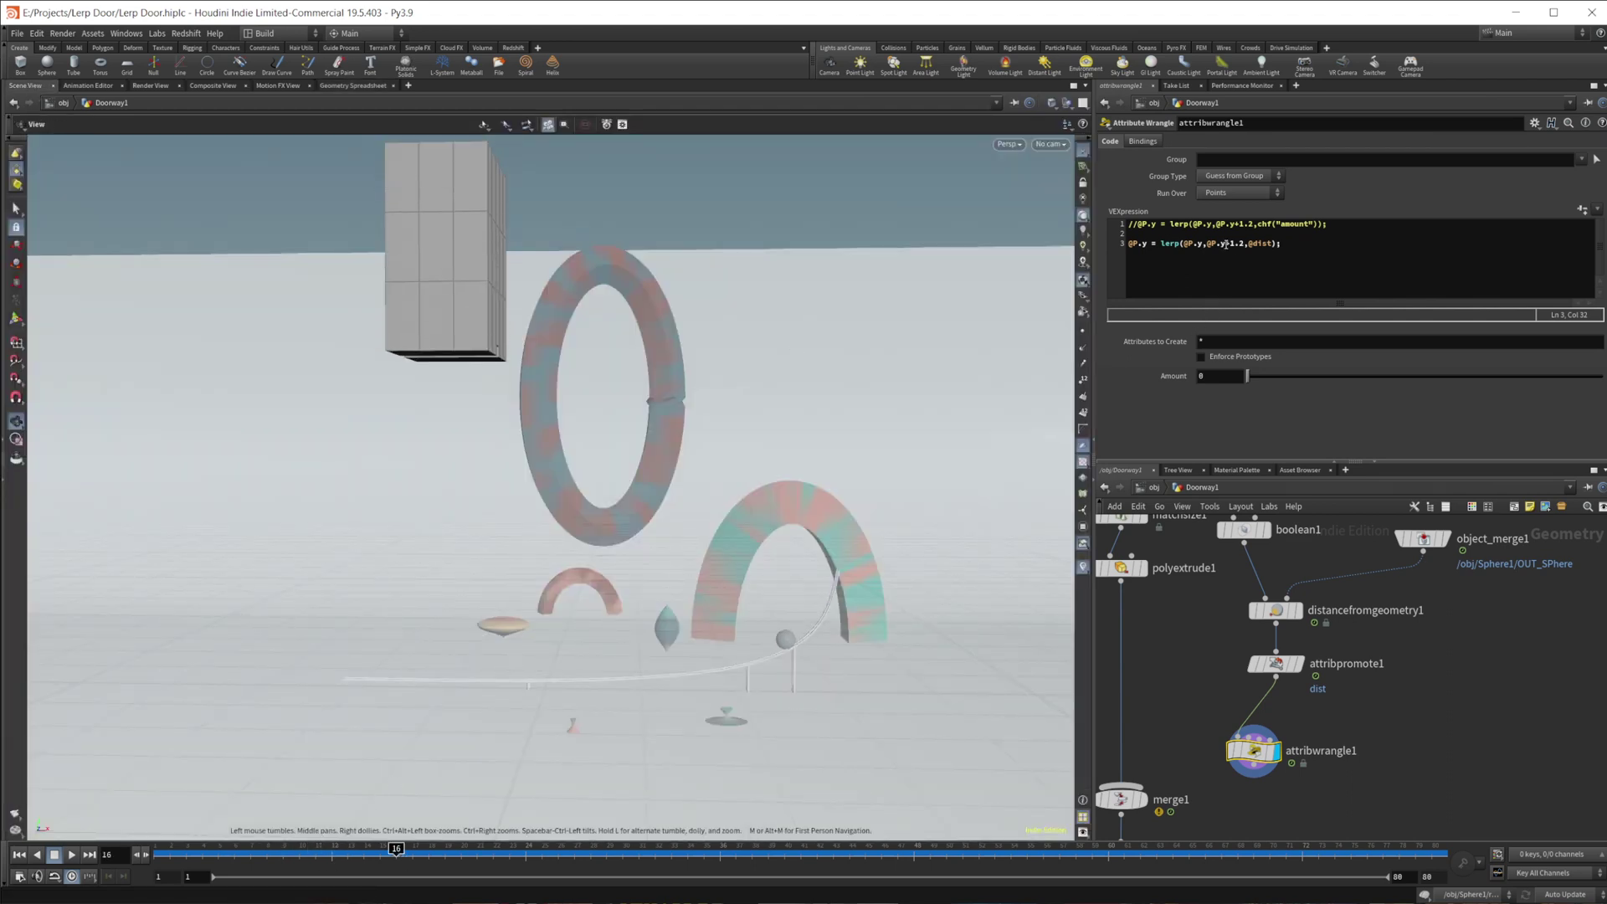
left_click_drag(1220, 243, 1246, 245)
left_click_drag(452, 850, 966, 860)
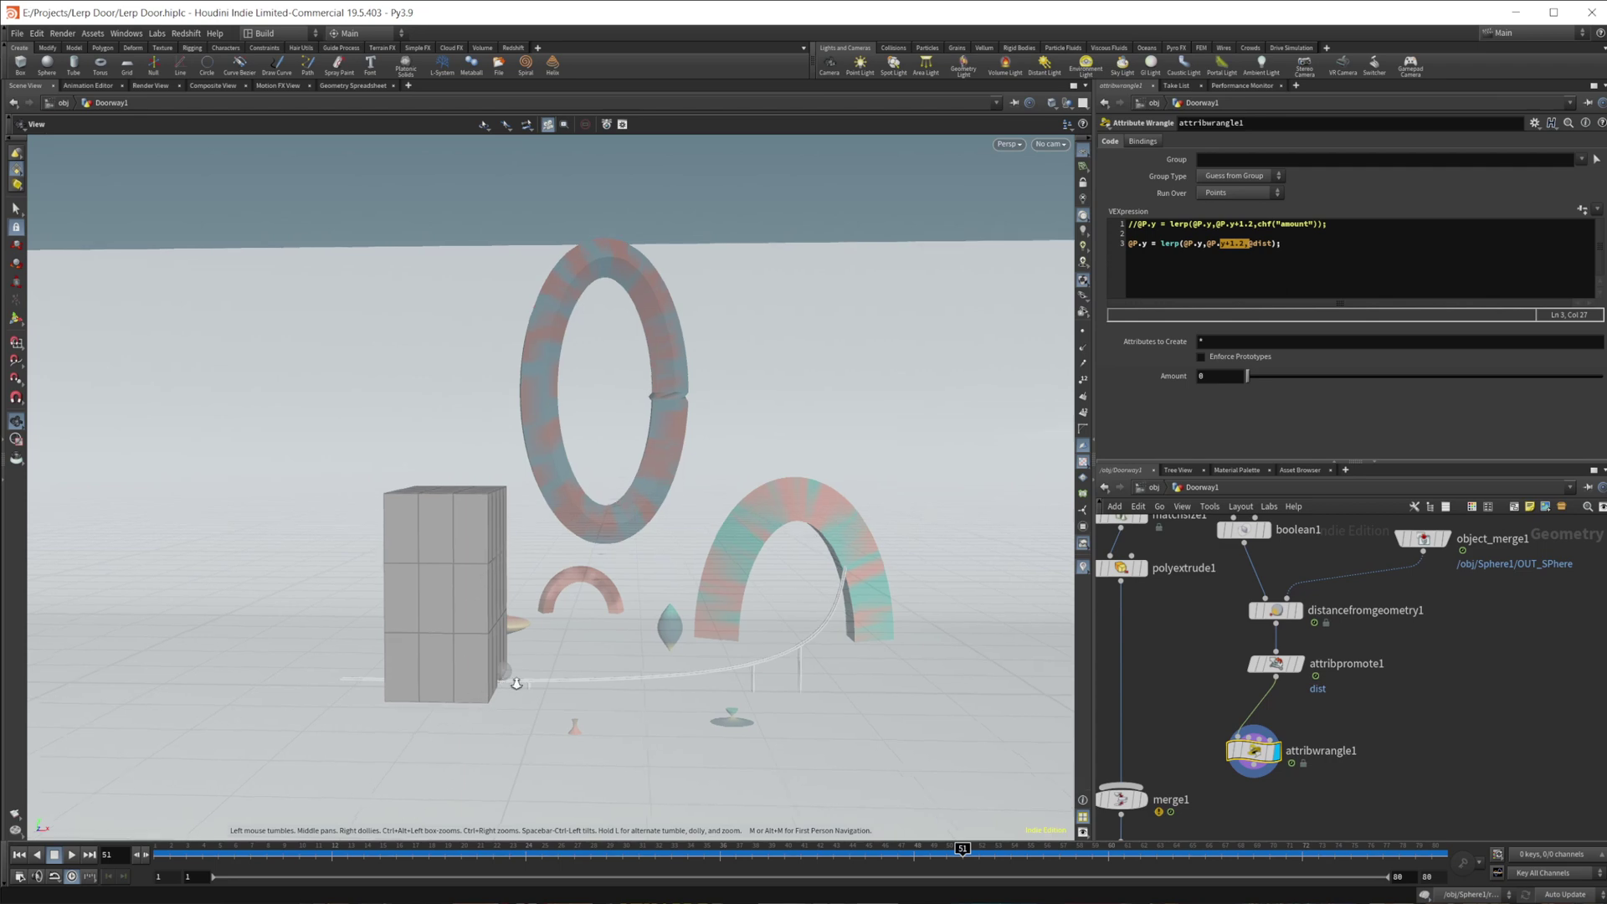
scroll(373, 784, "up", 5)
scroll(573, 650, "down", 5)
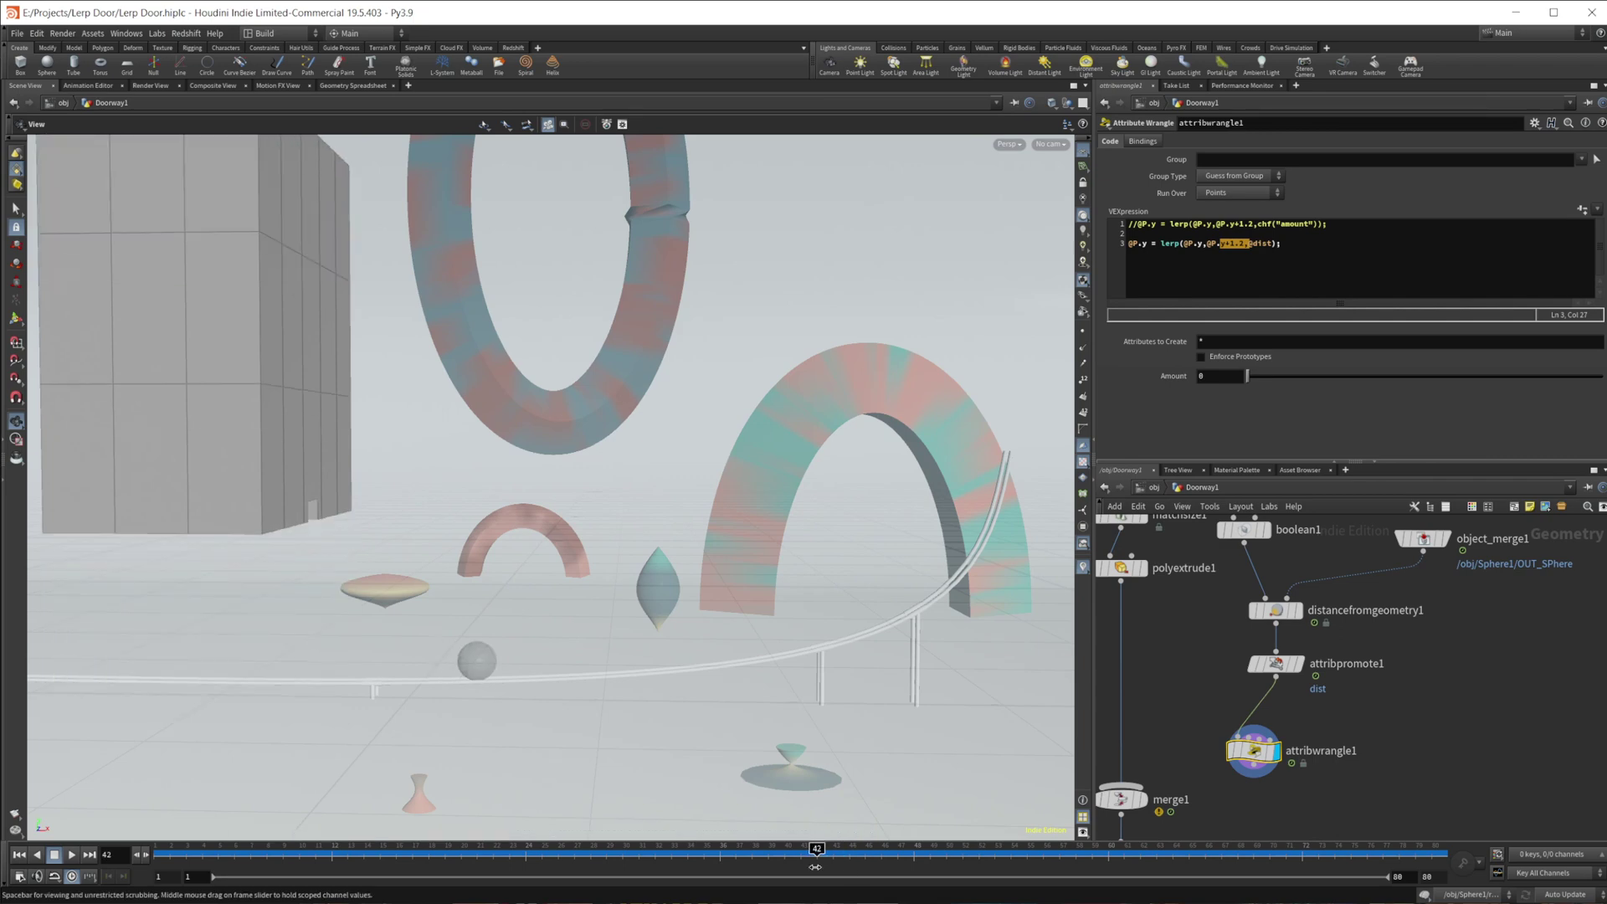
left_click(1283, 263)
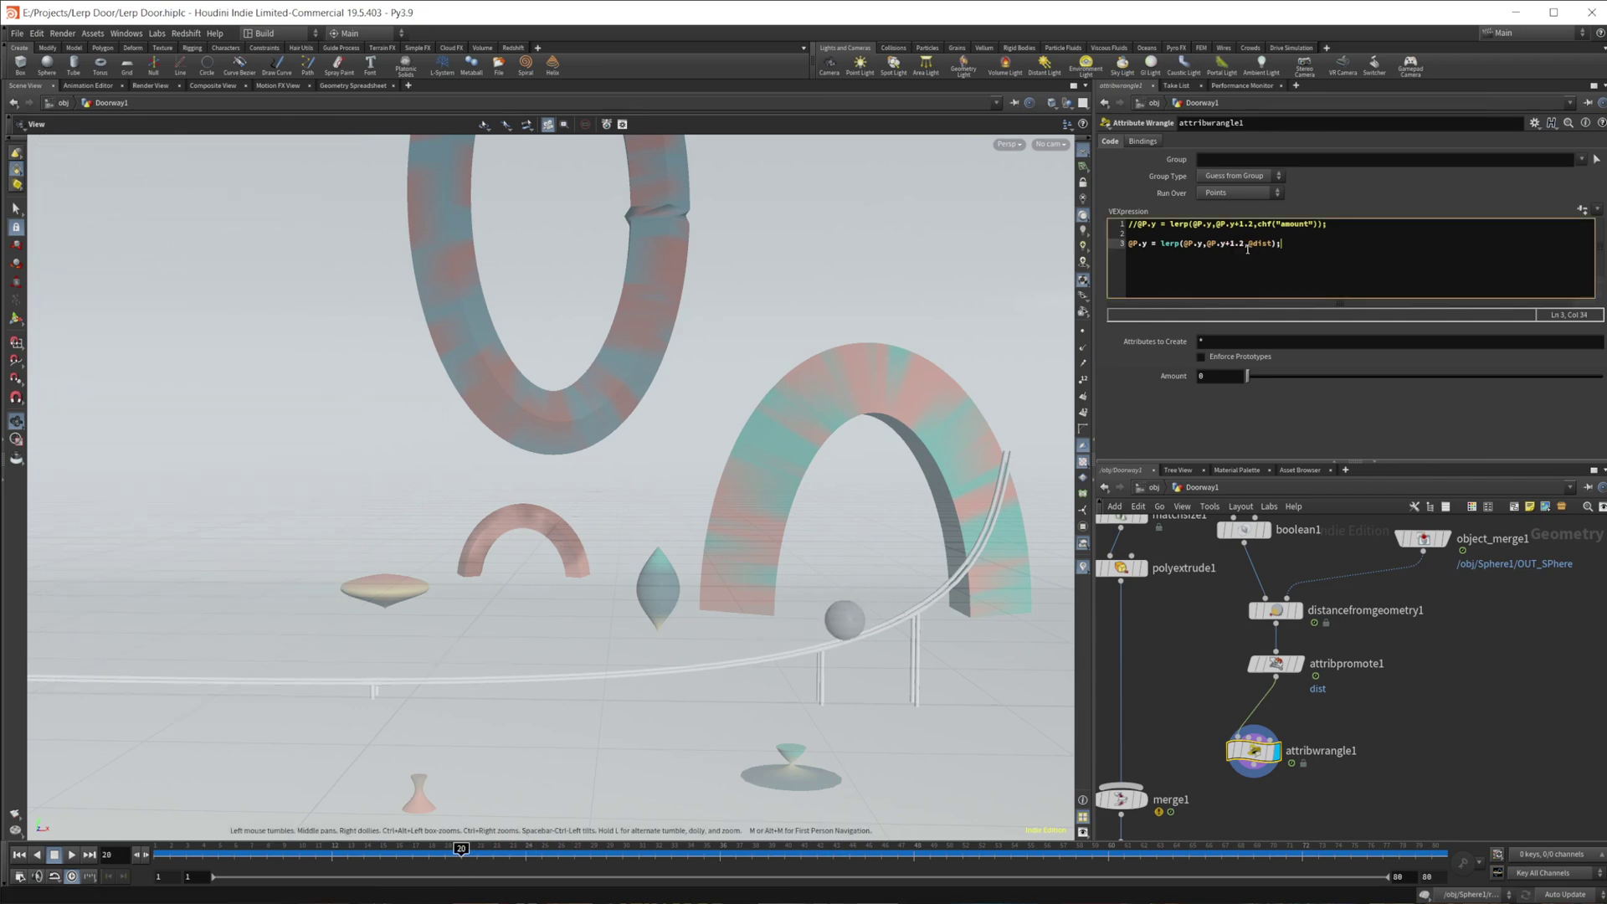
type("clamp")
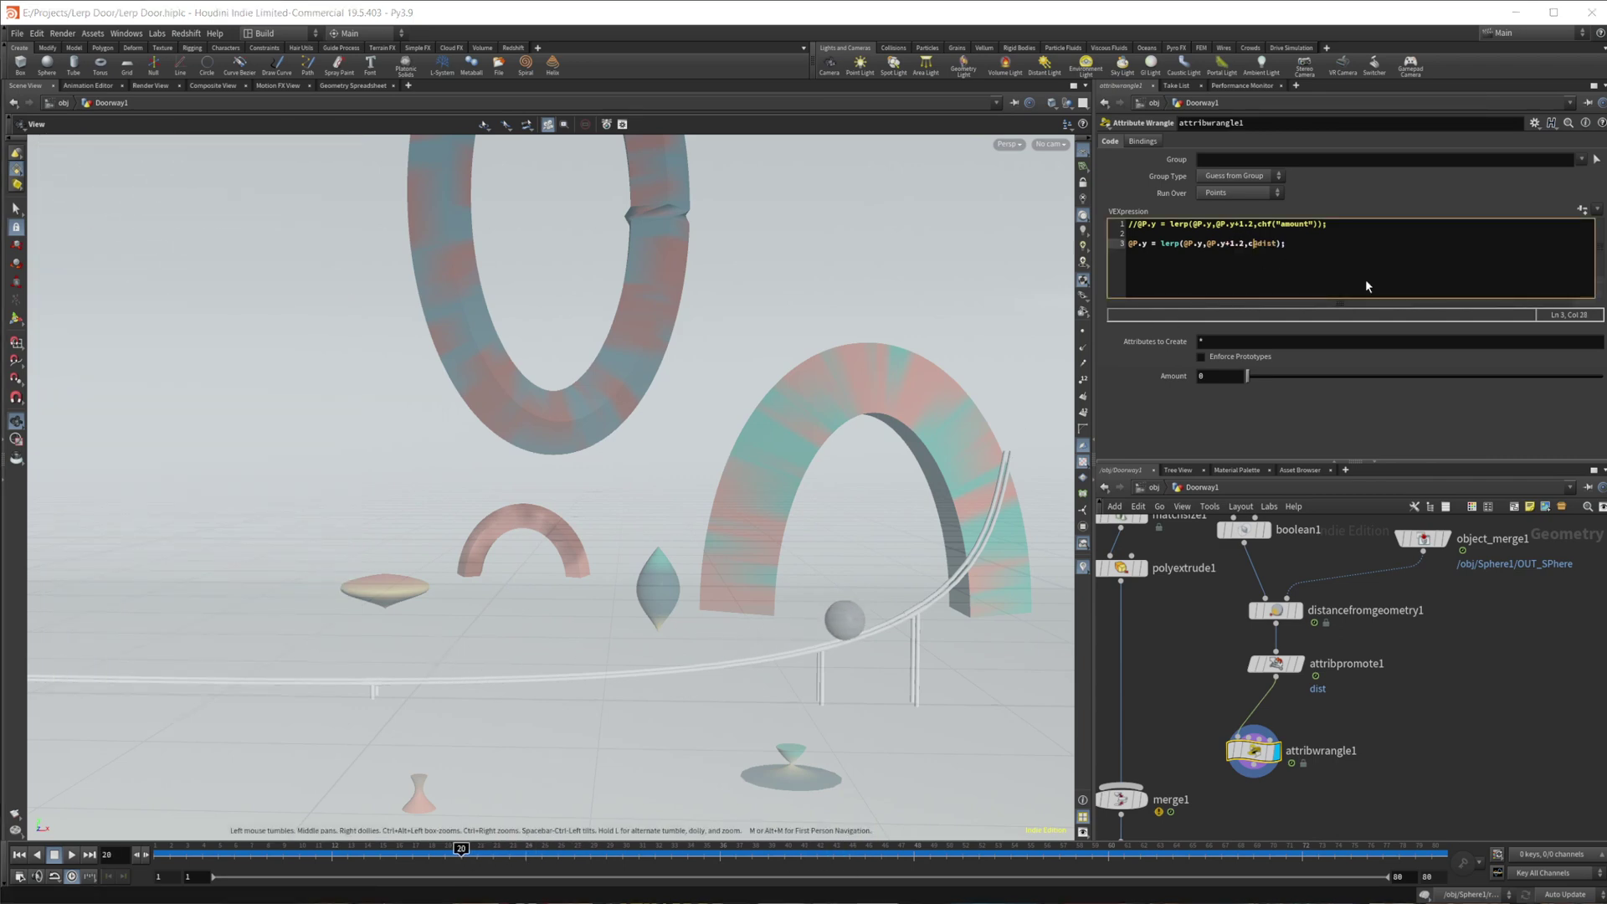
type("(")
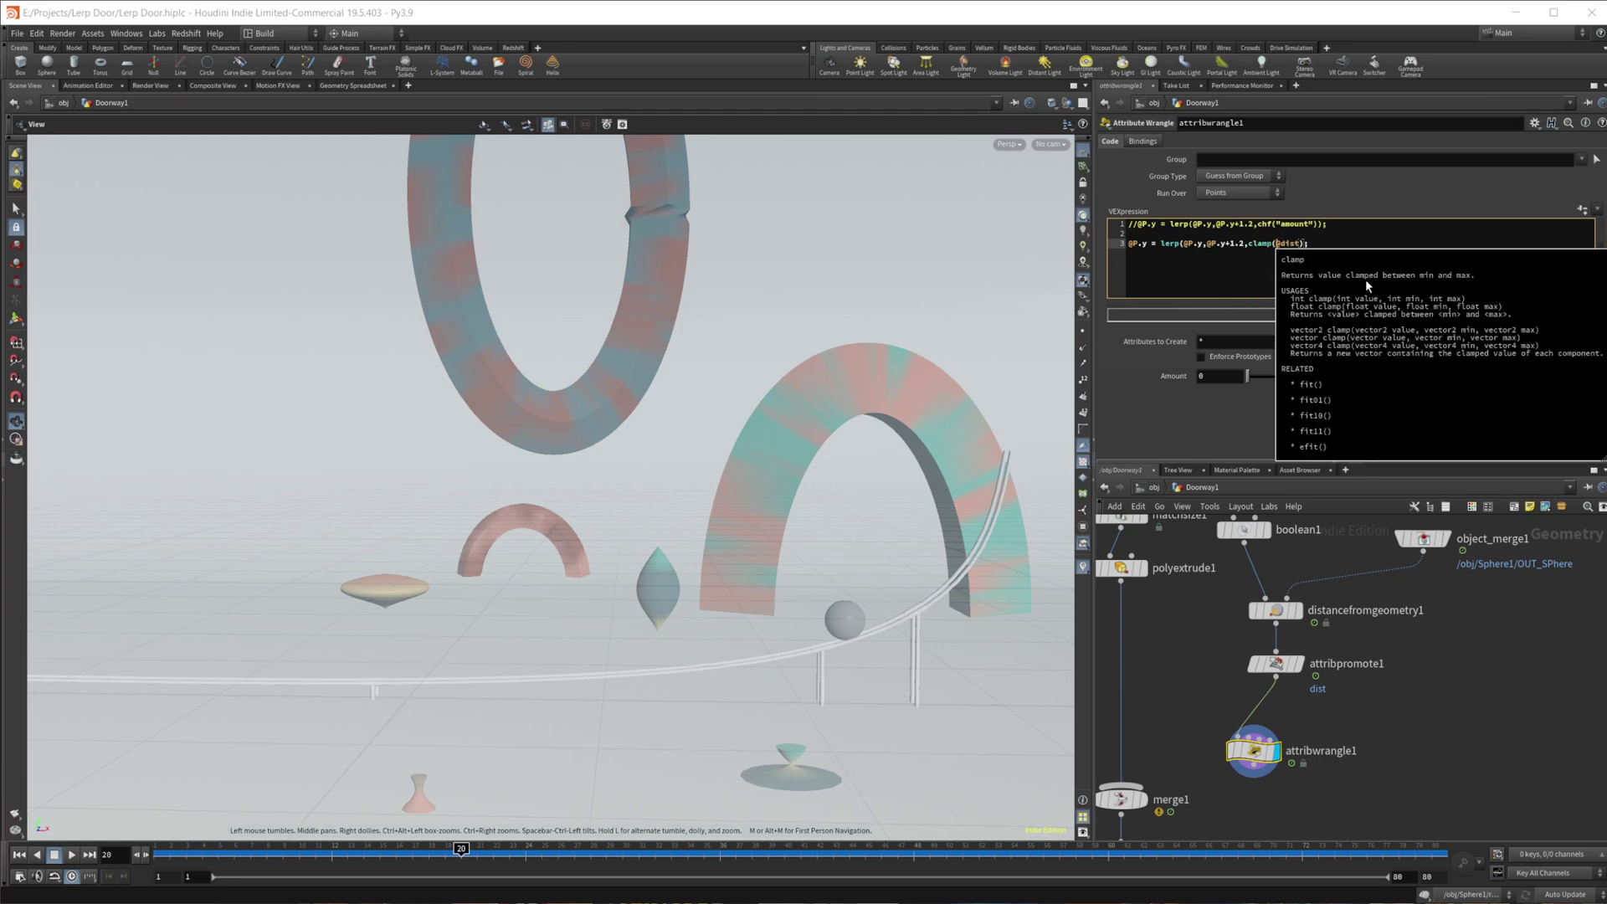
key("Right")
key("Right")
key("Right")
key("Right")
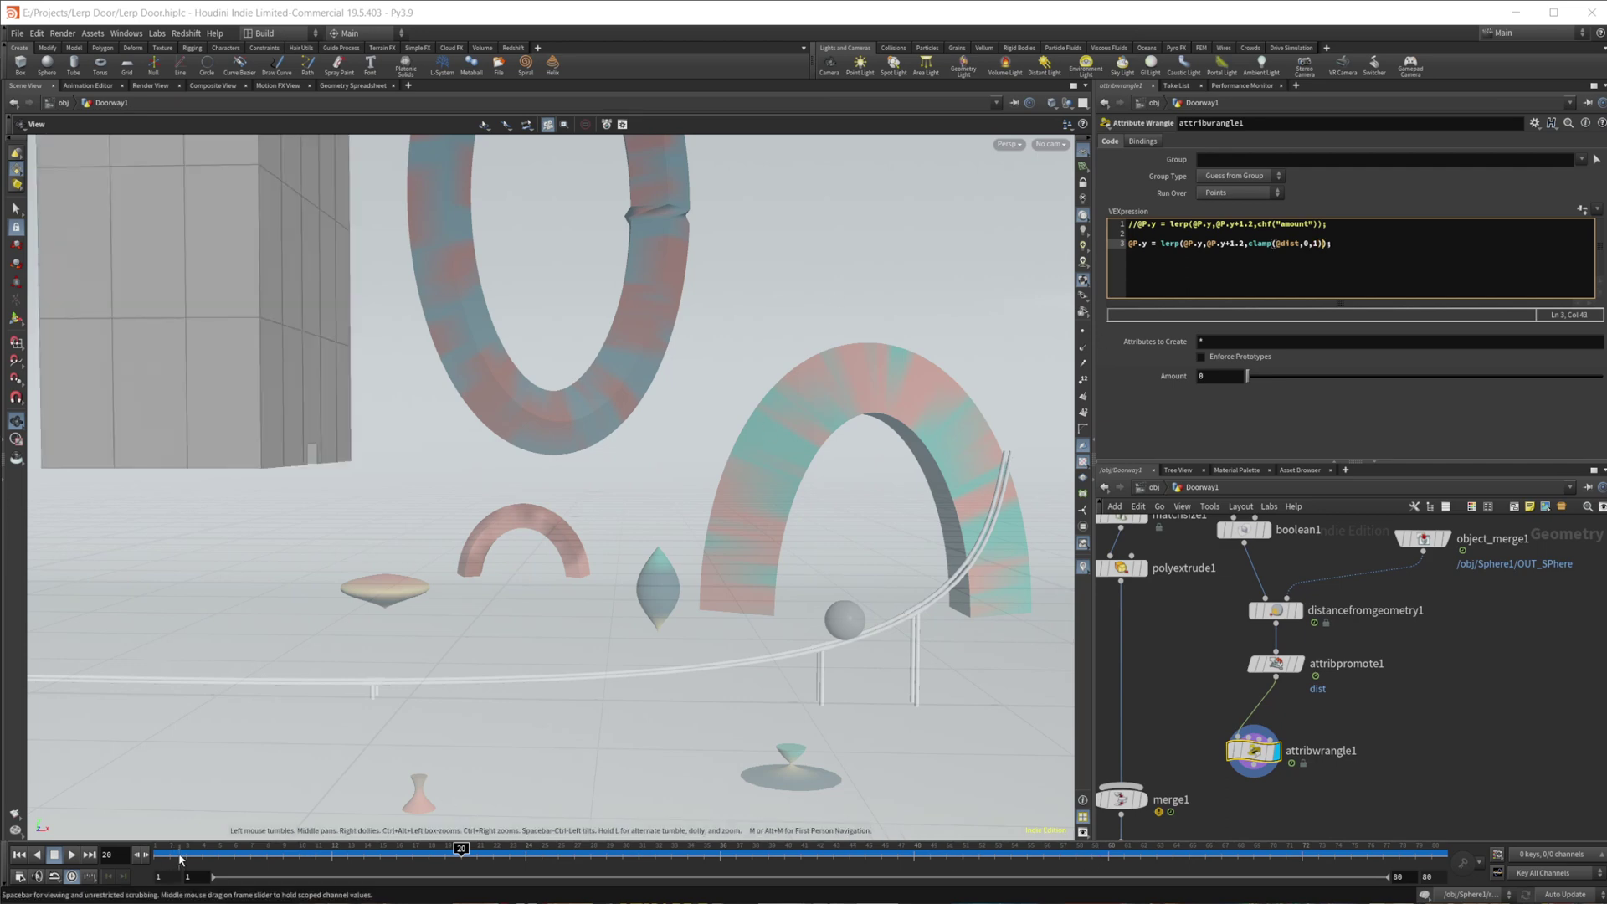
- Play the animation from the start to test the clamped box motion
left_click(19, 854)
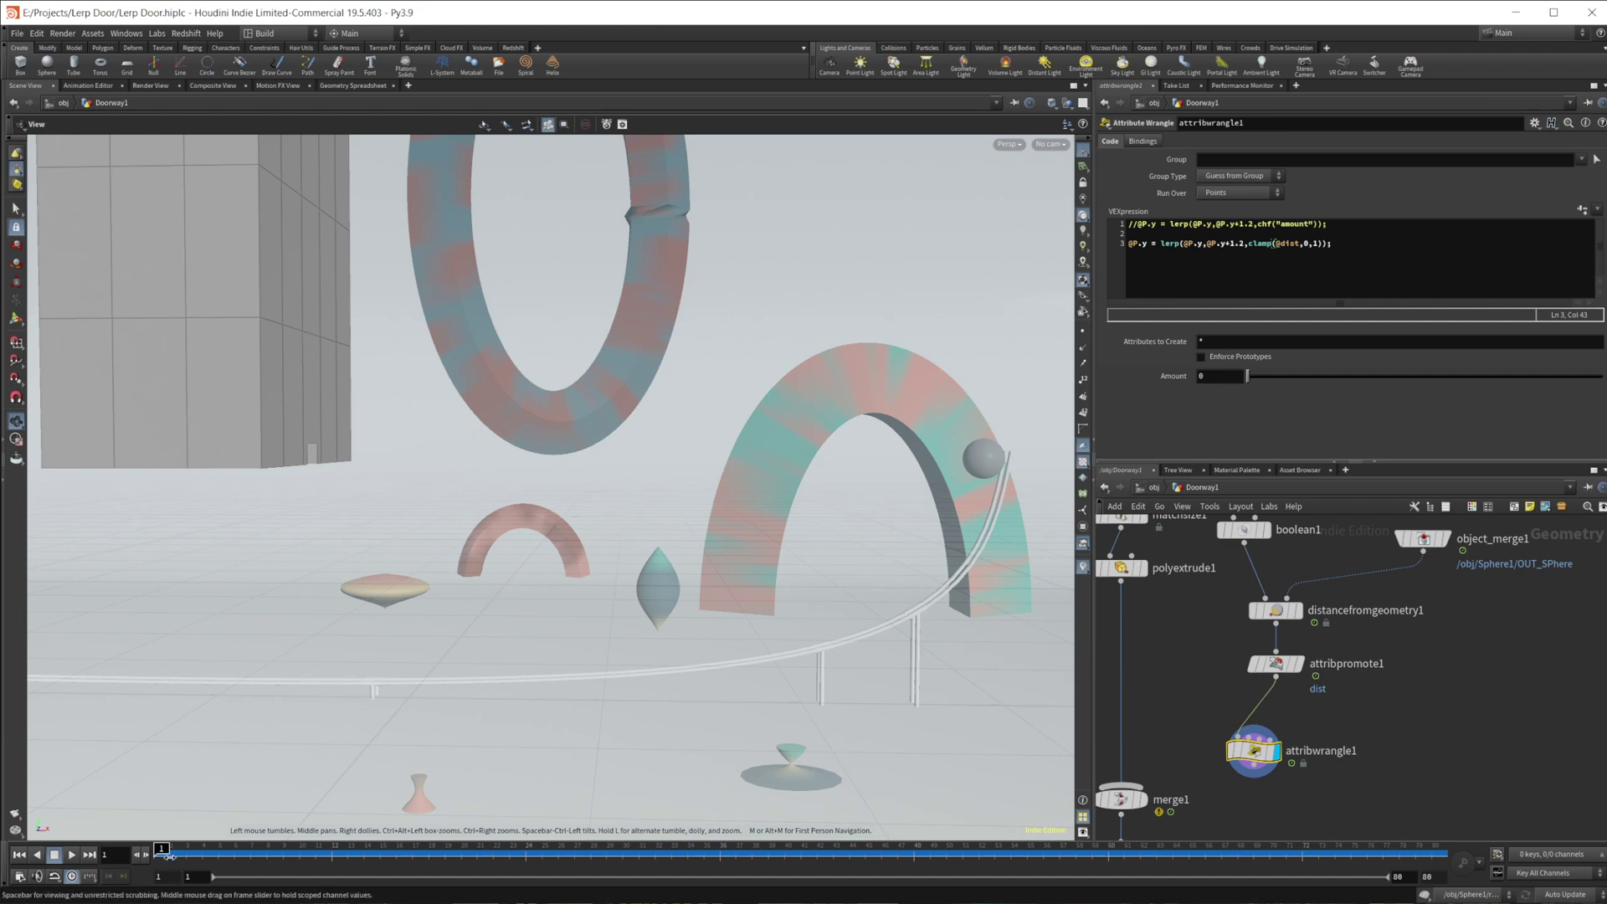
key("Up")
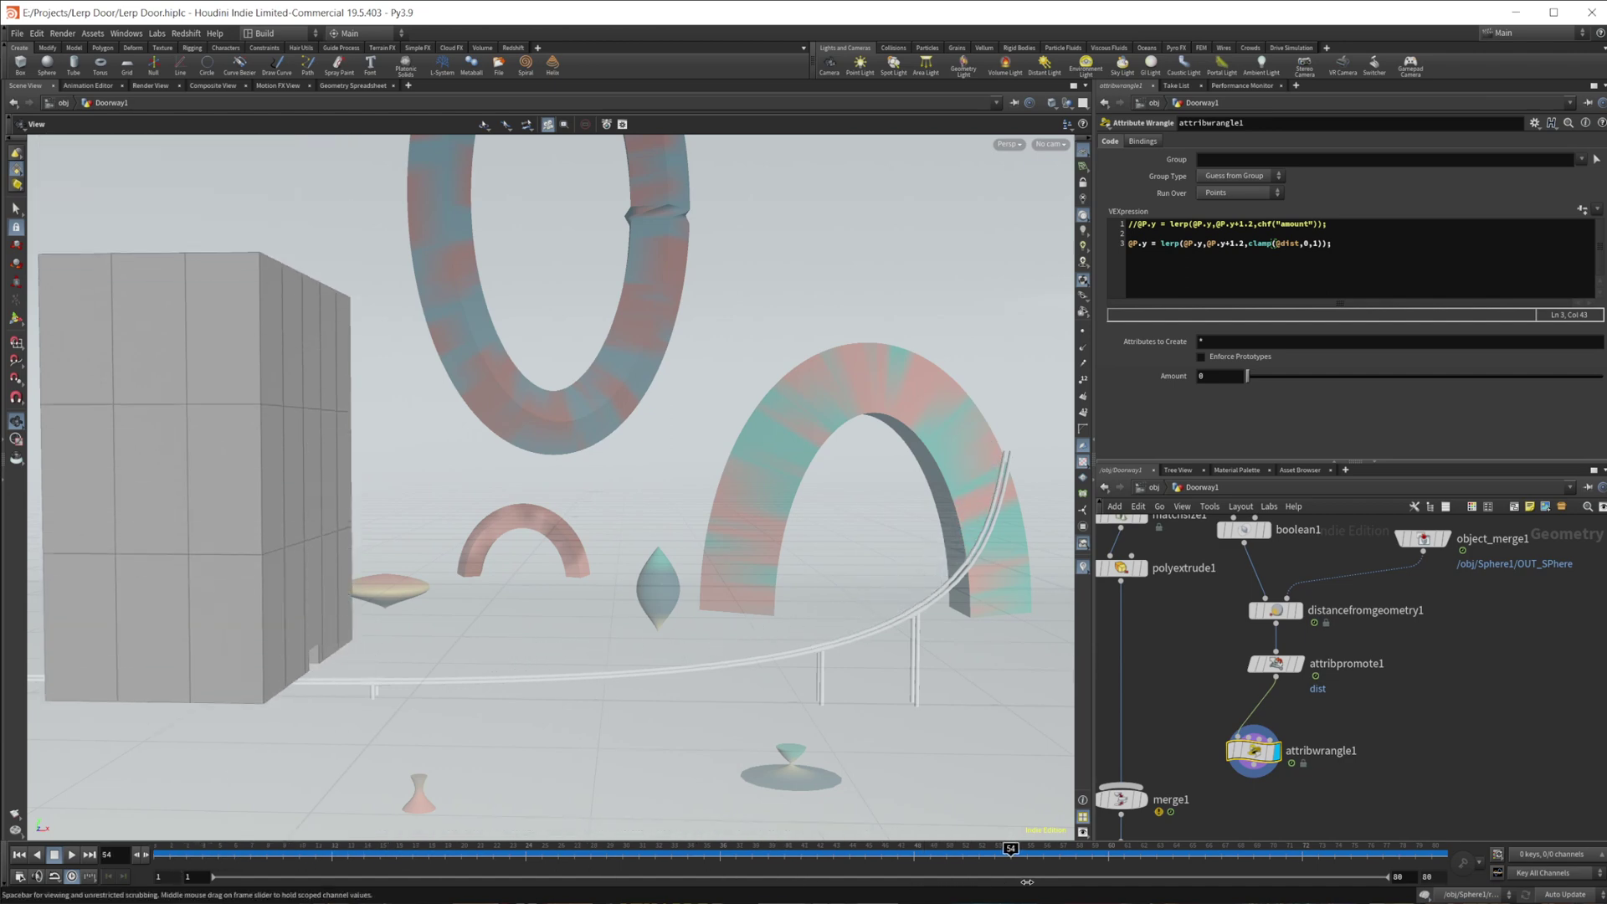
key("Left")
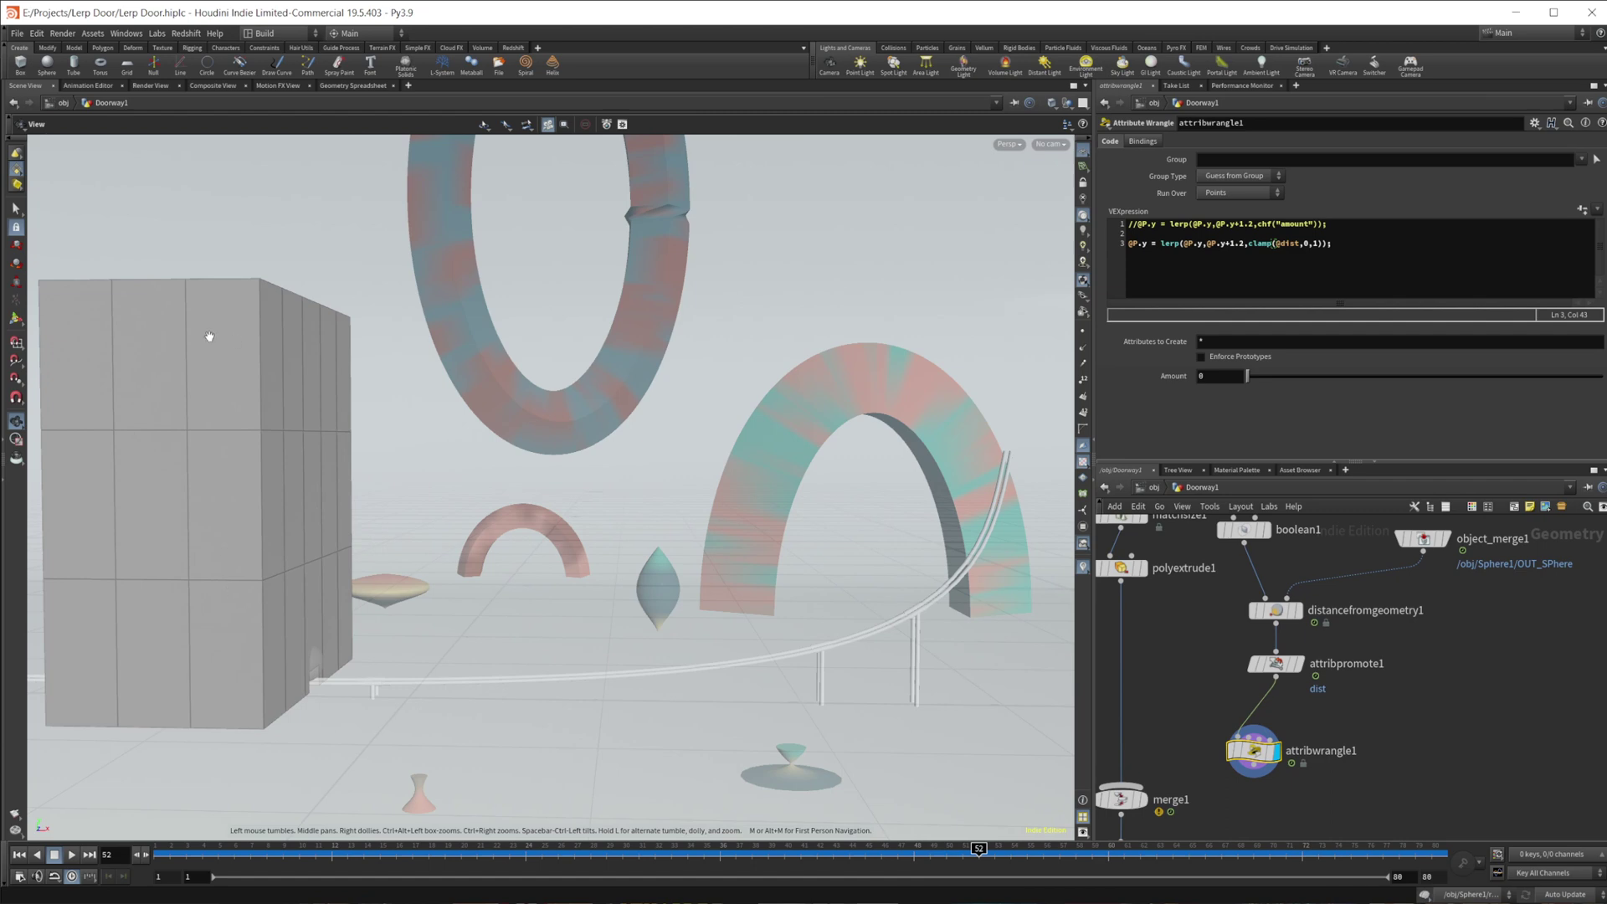
- Set attribpromote1's Promotion Method to Average and scrub to watch the sphere pass
left_click(1275, 664)
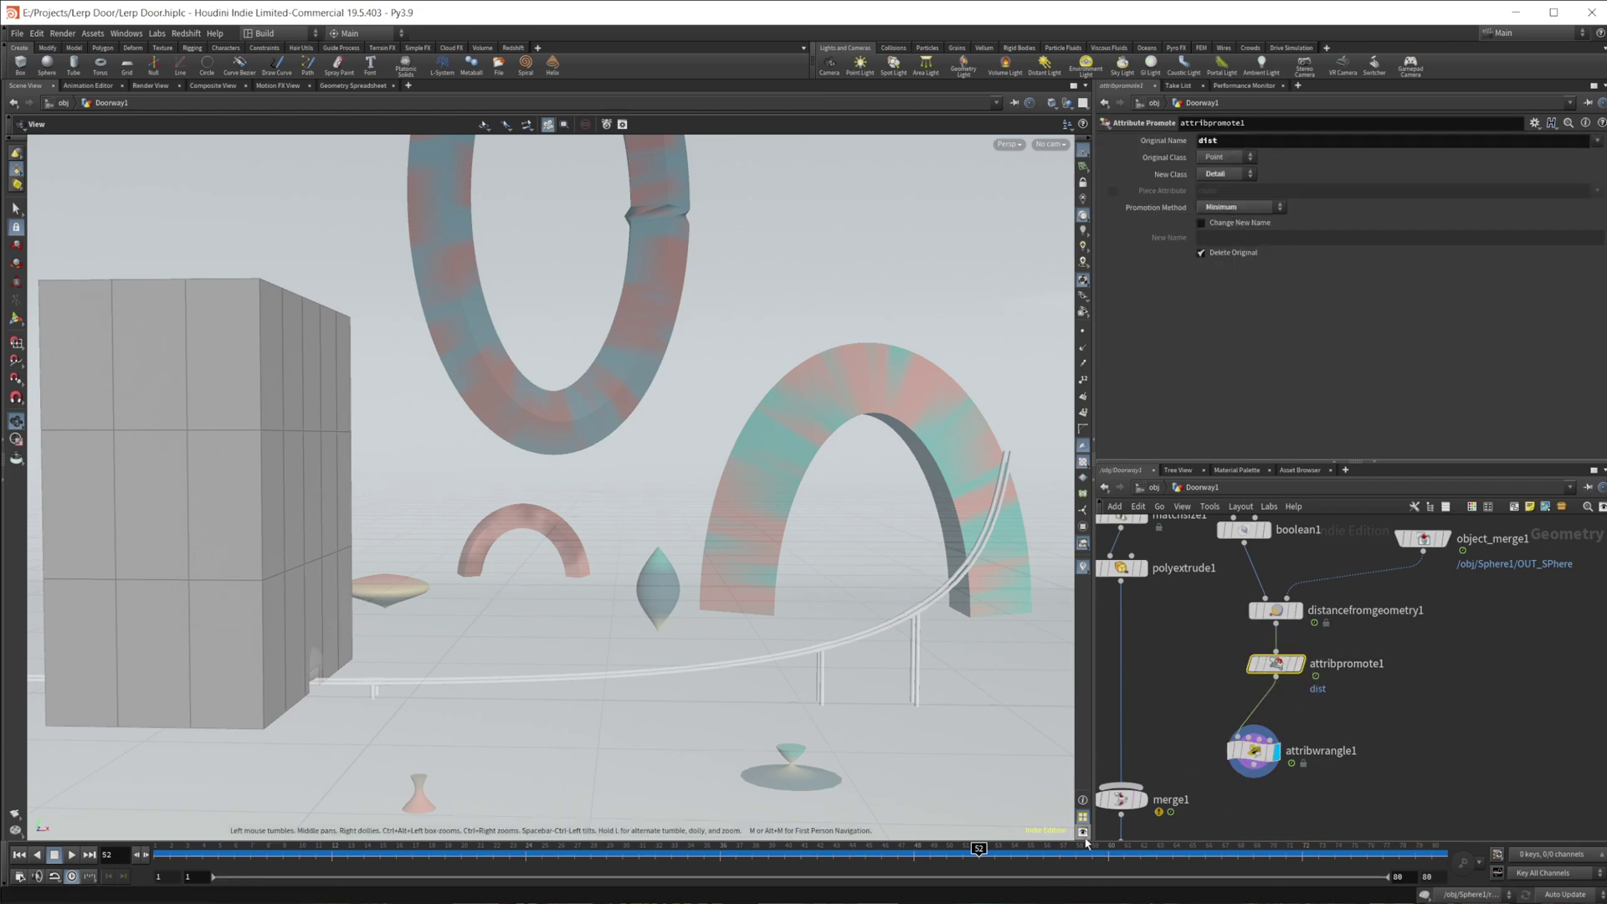
left_click_drag(943, 850, 923, 764)
left_click(1246, 208)
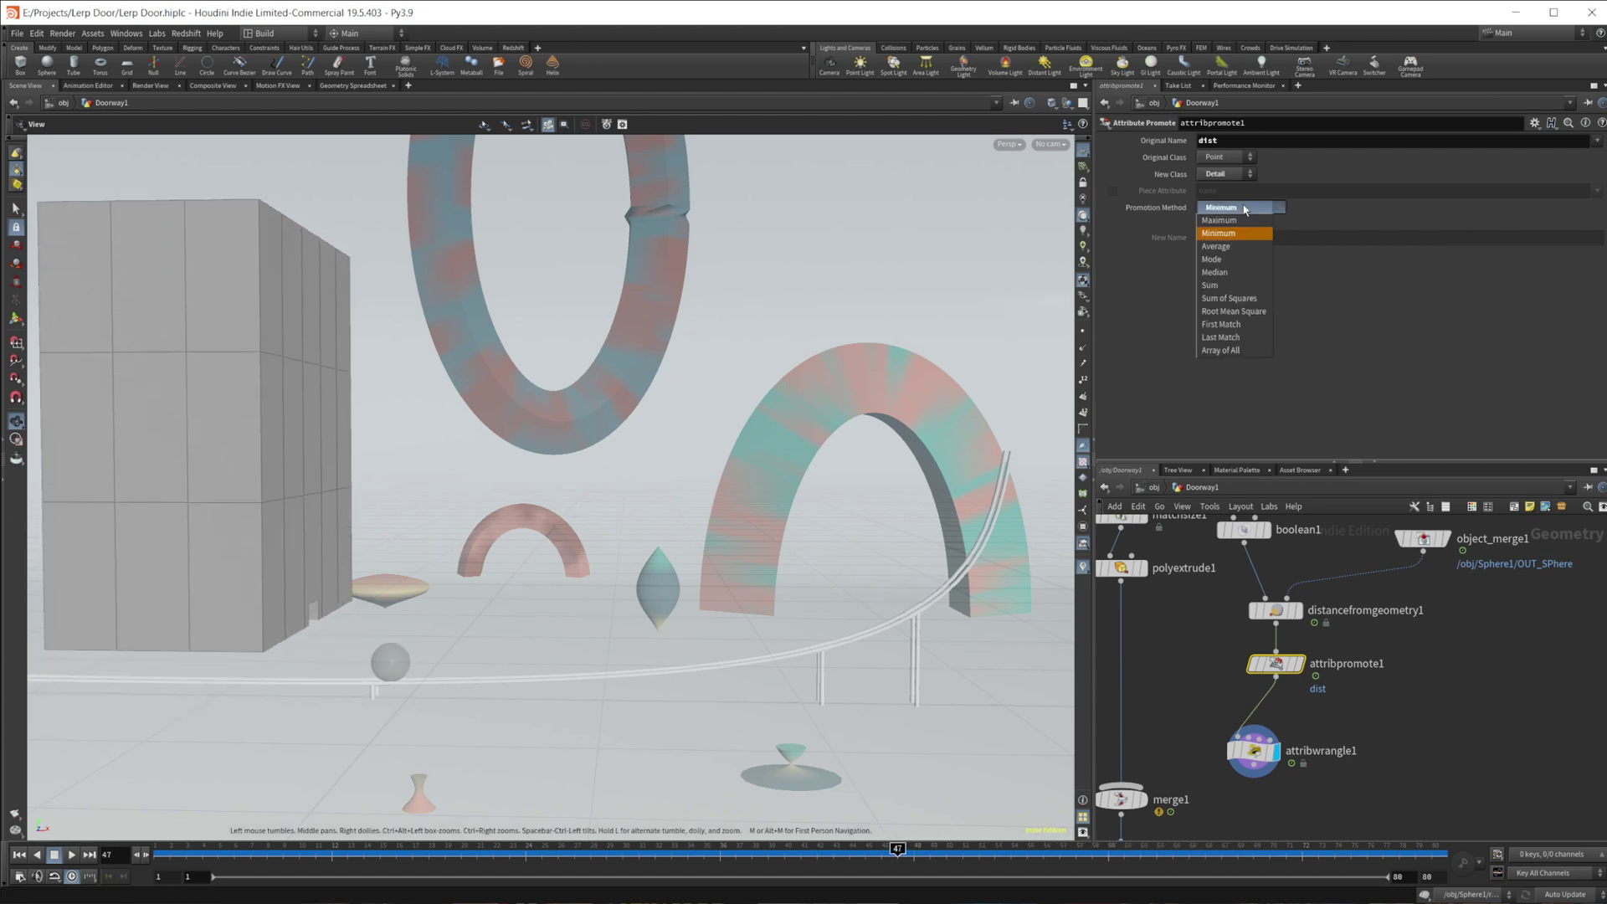
left_click(1247, 246)
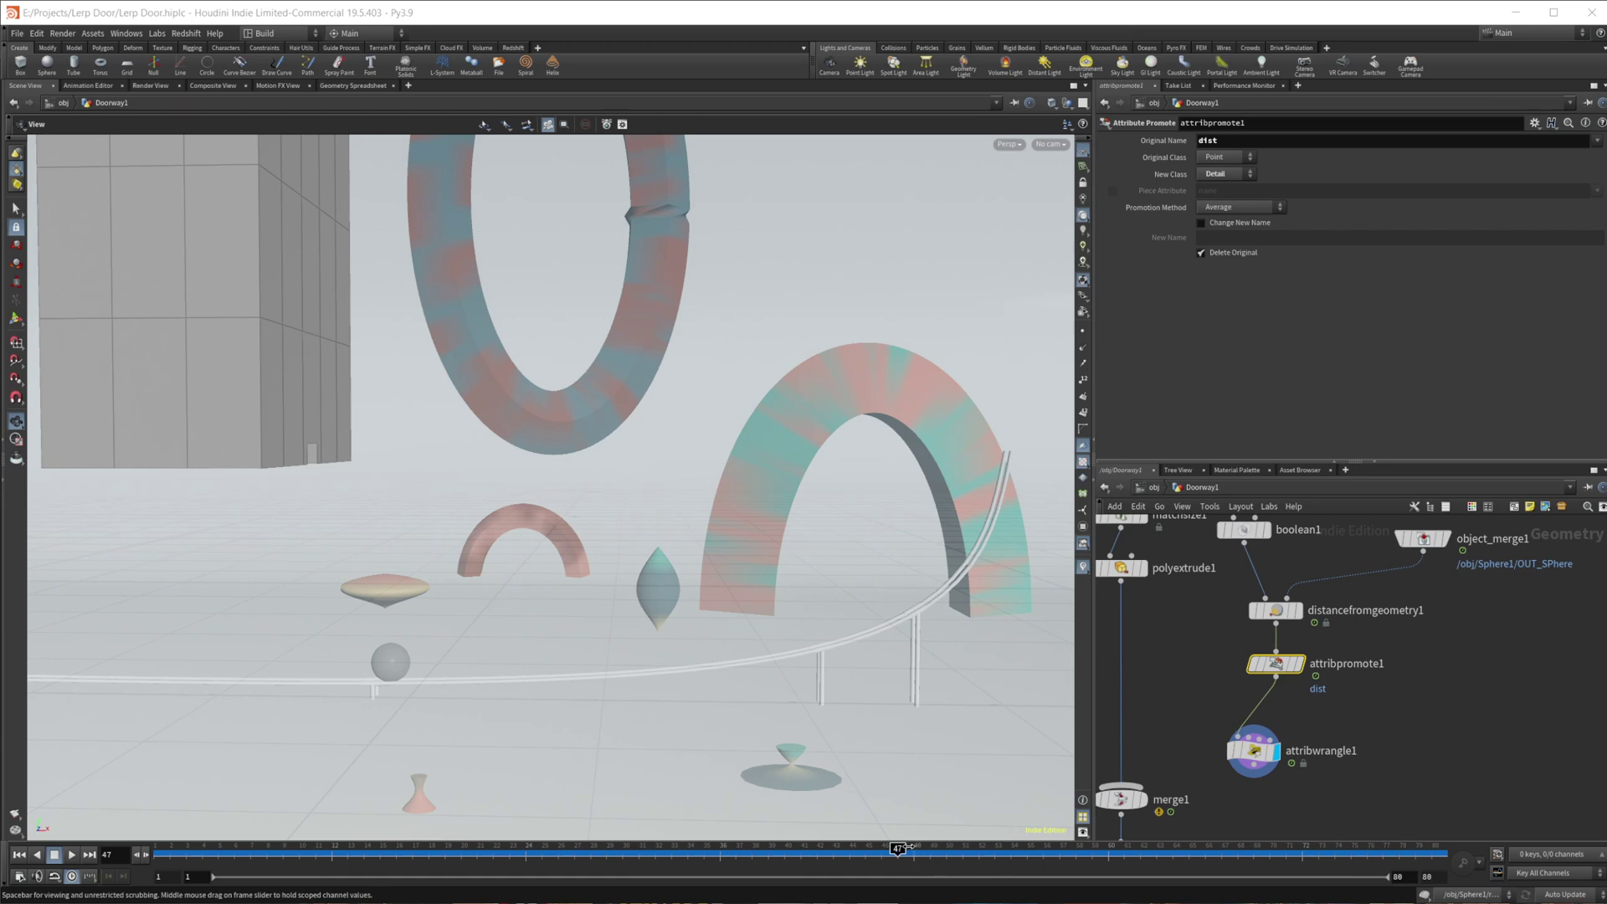
left_click_drag(901, 848, 251, 841)
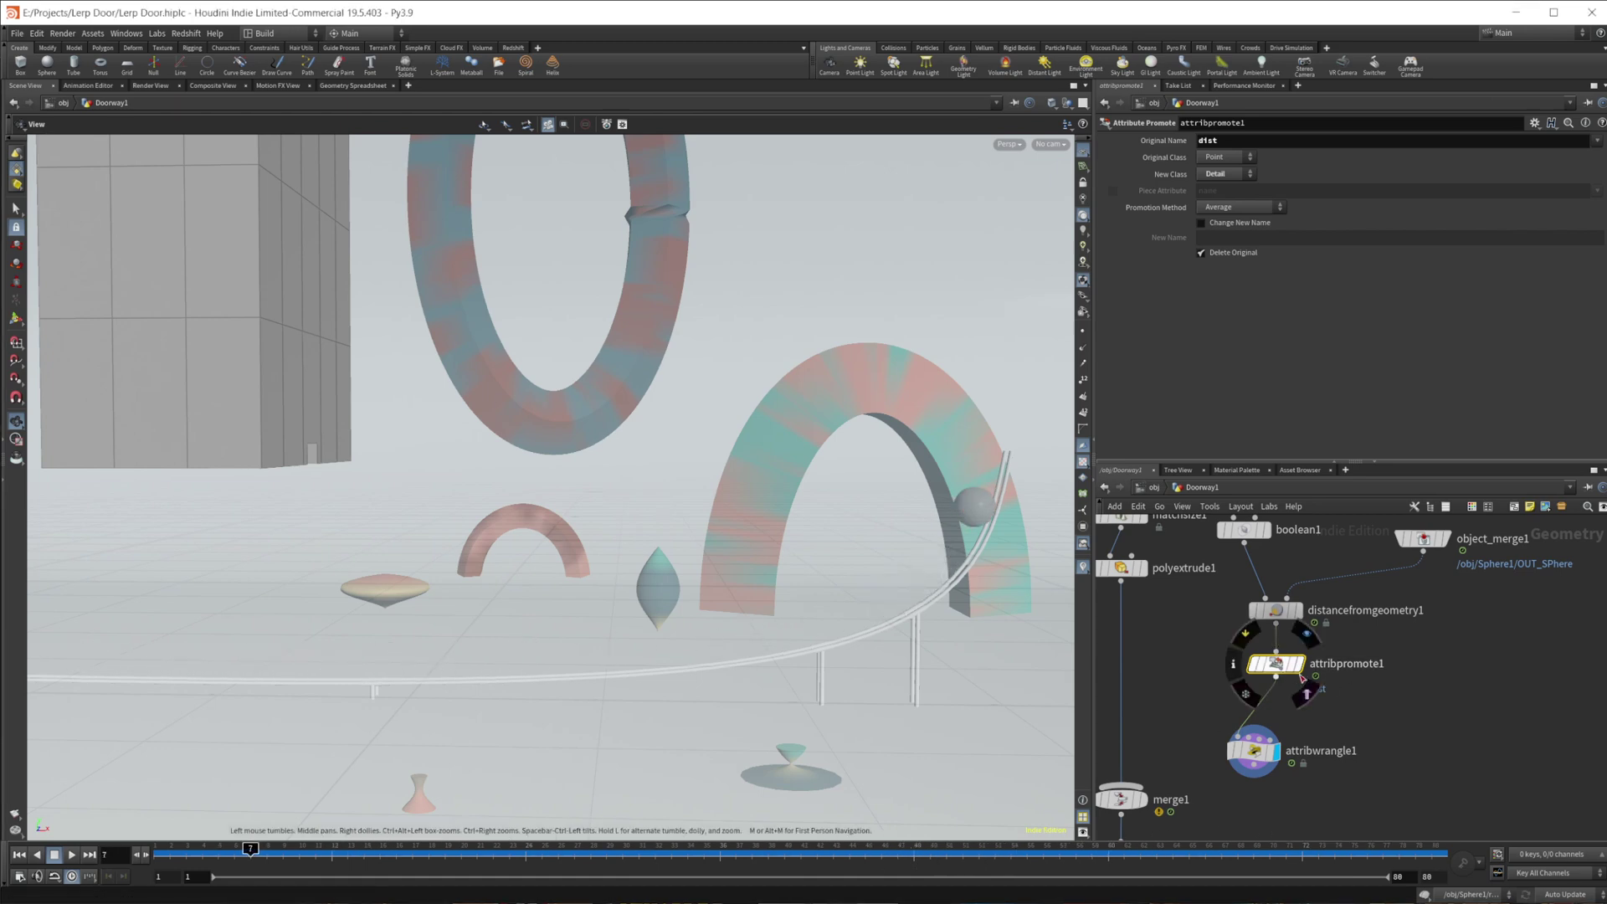
- Check the Detail dist value in the Geometry Spreadsheet while scrubbing, then return to Scene View
left_click(361, 86)
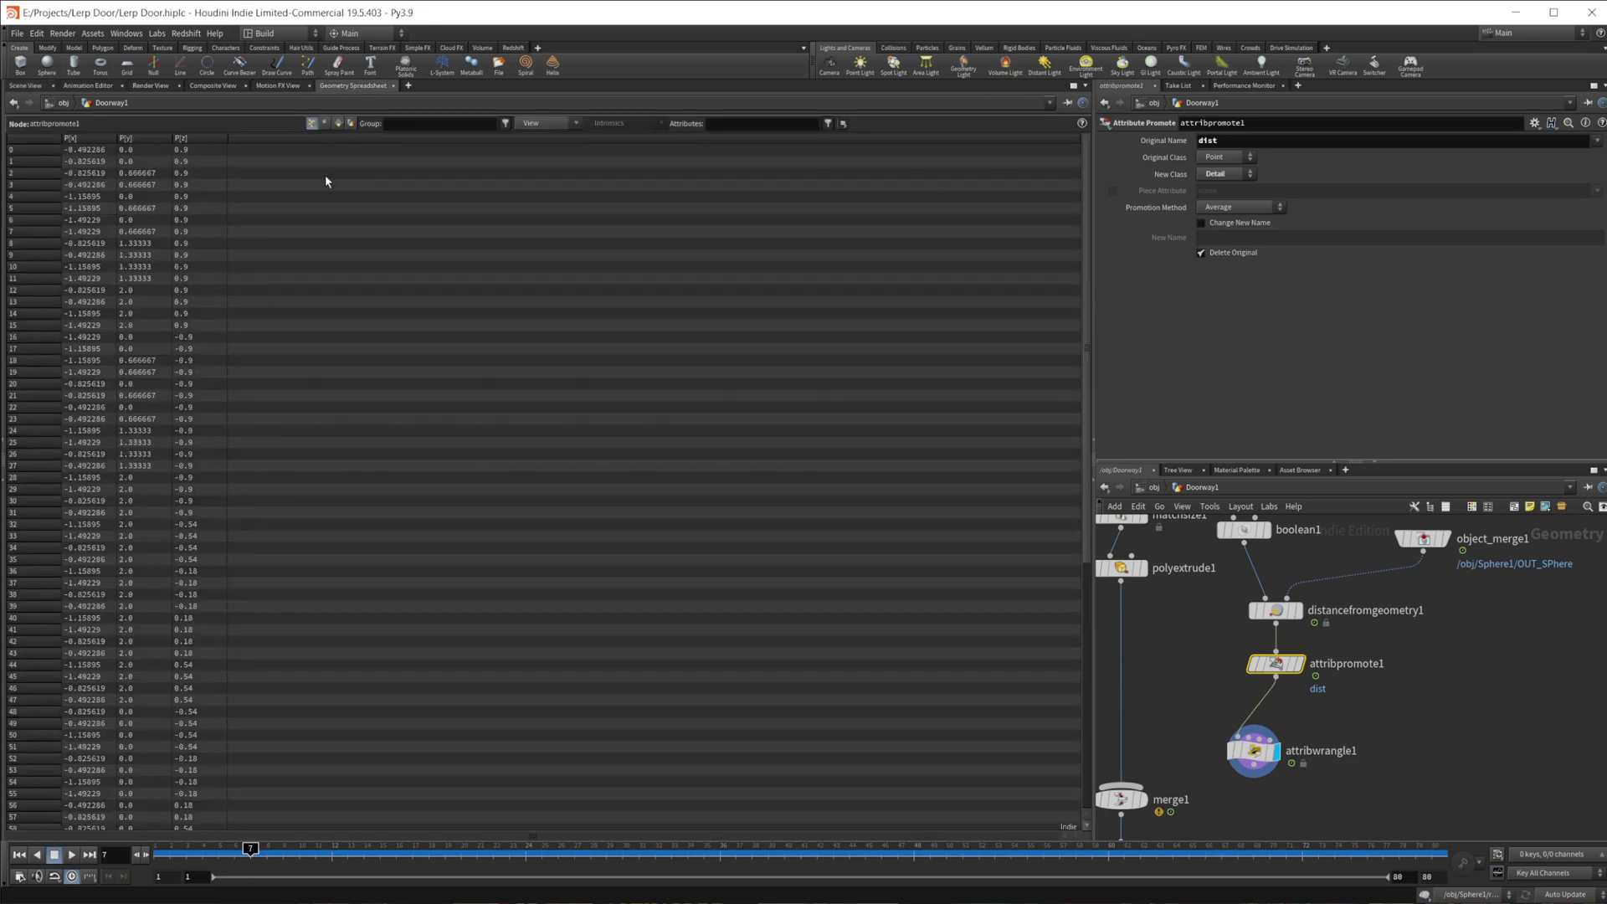
left_click_drag(956, 852, 719, 850)
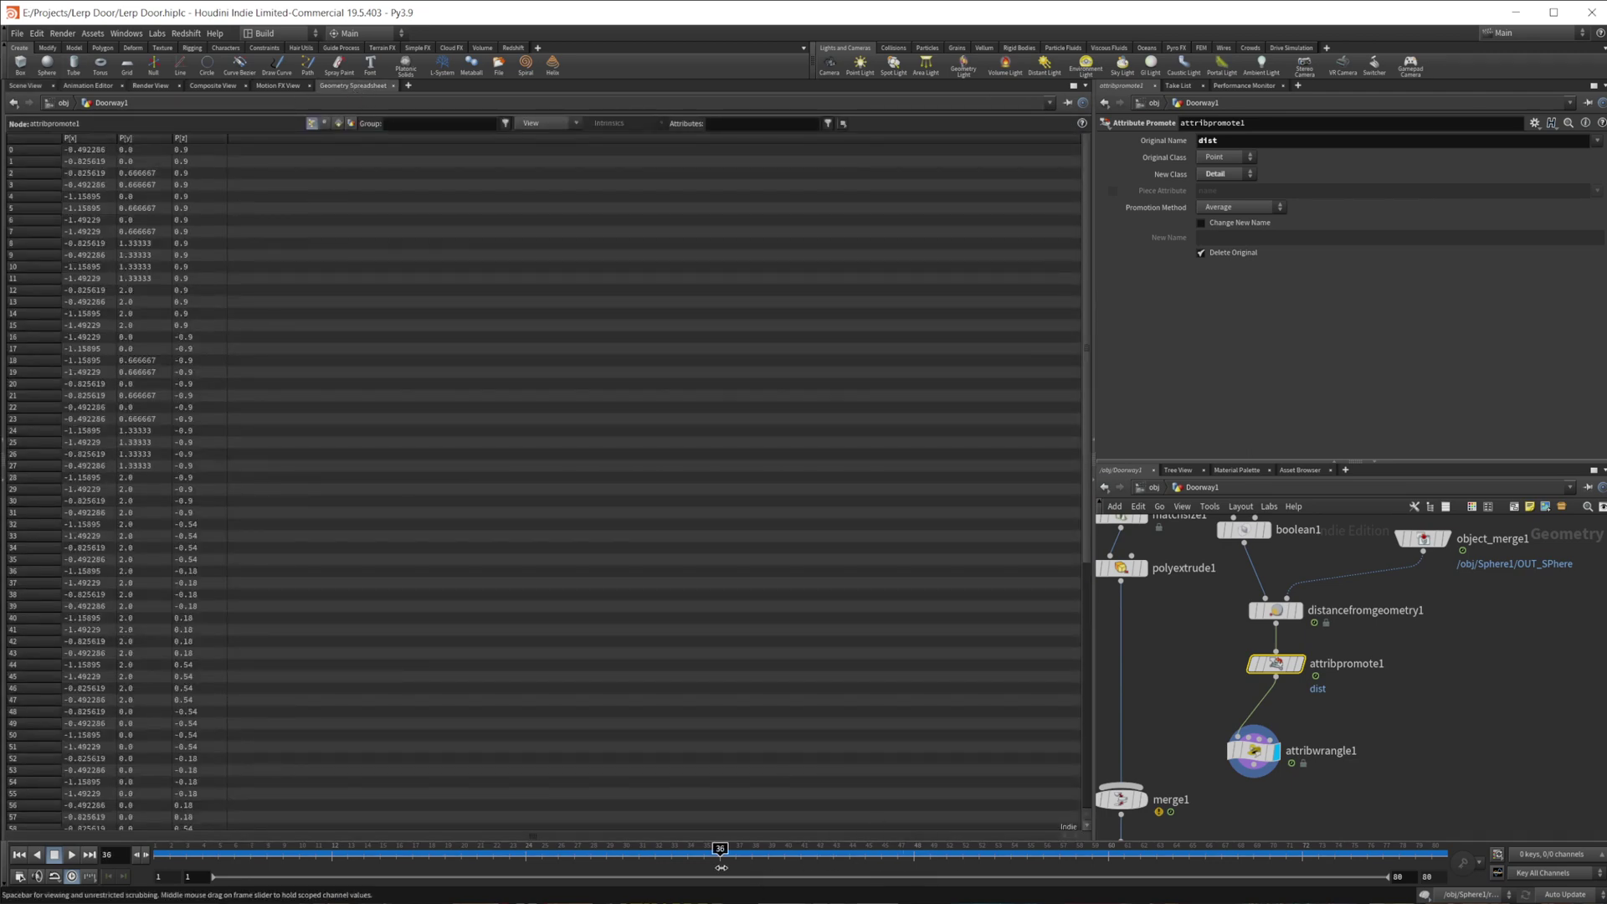
left_click(351, 124)
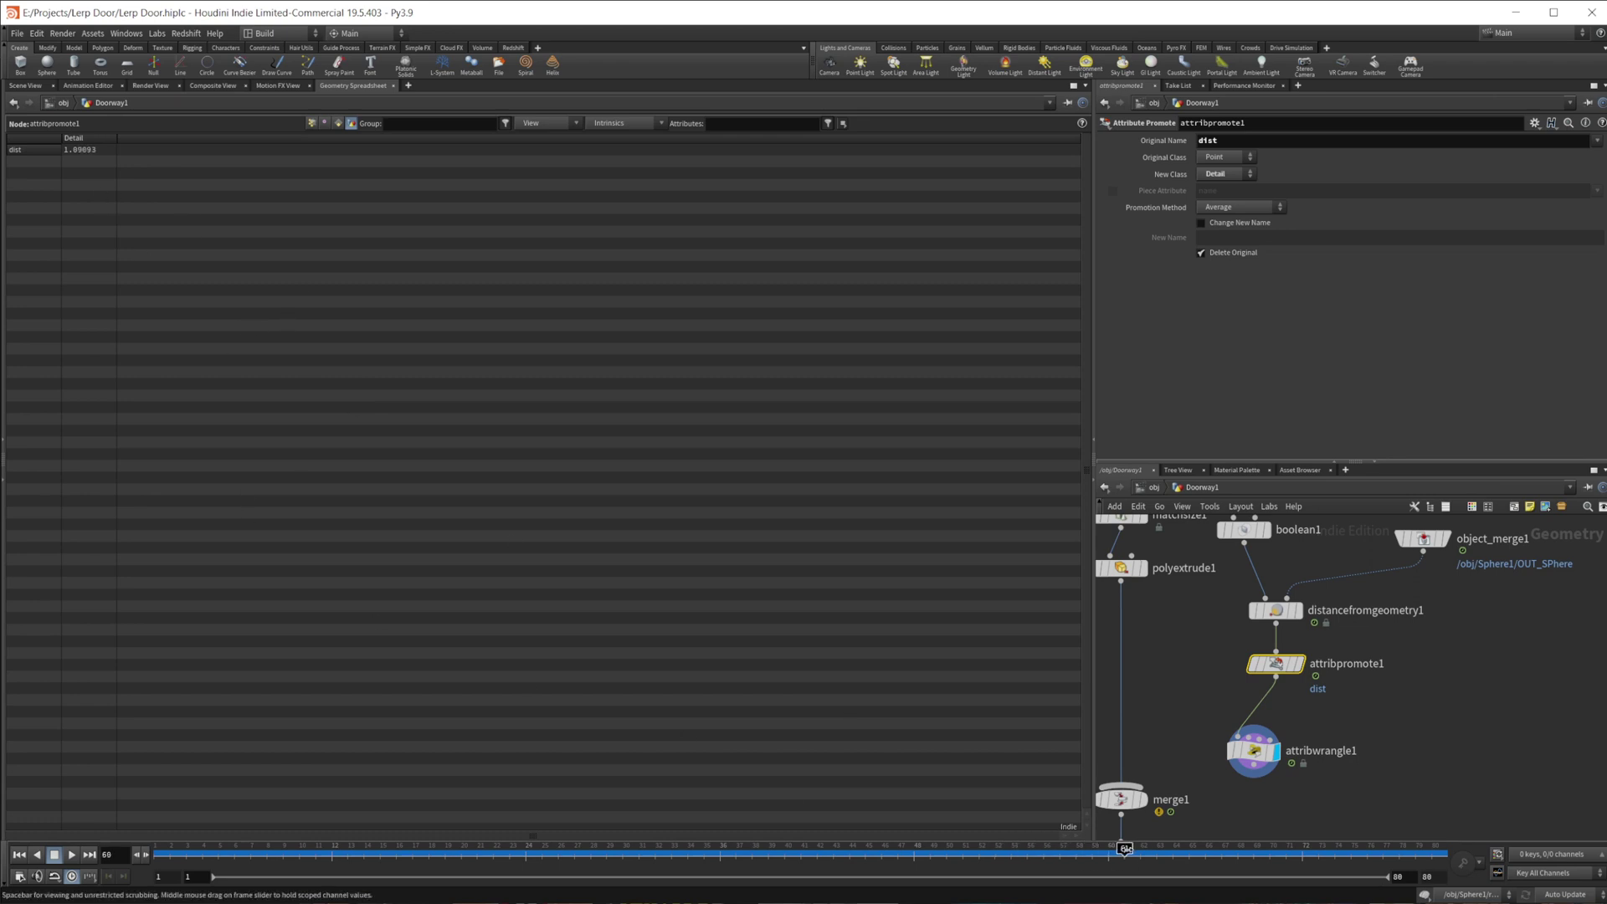
left_click_drag(1049, 858, 1091, 853)
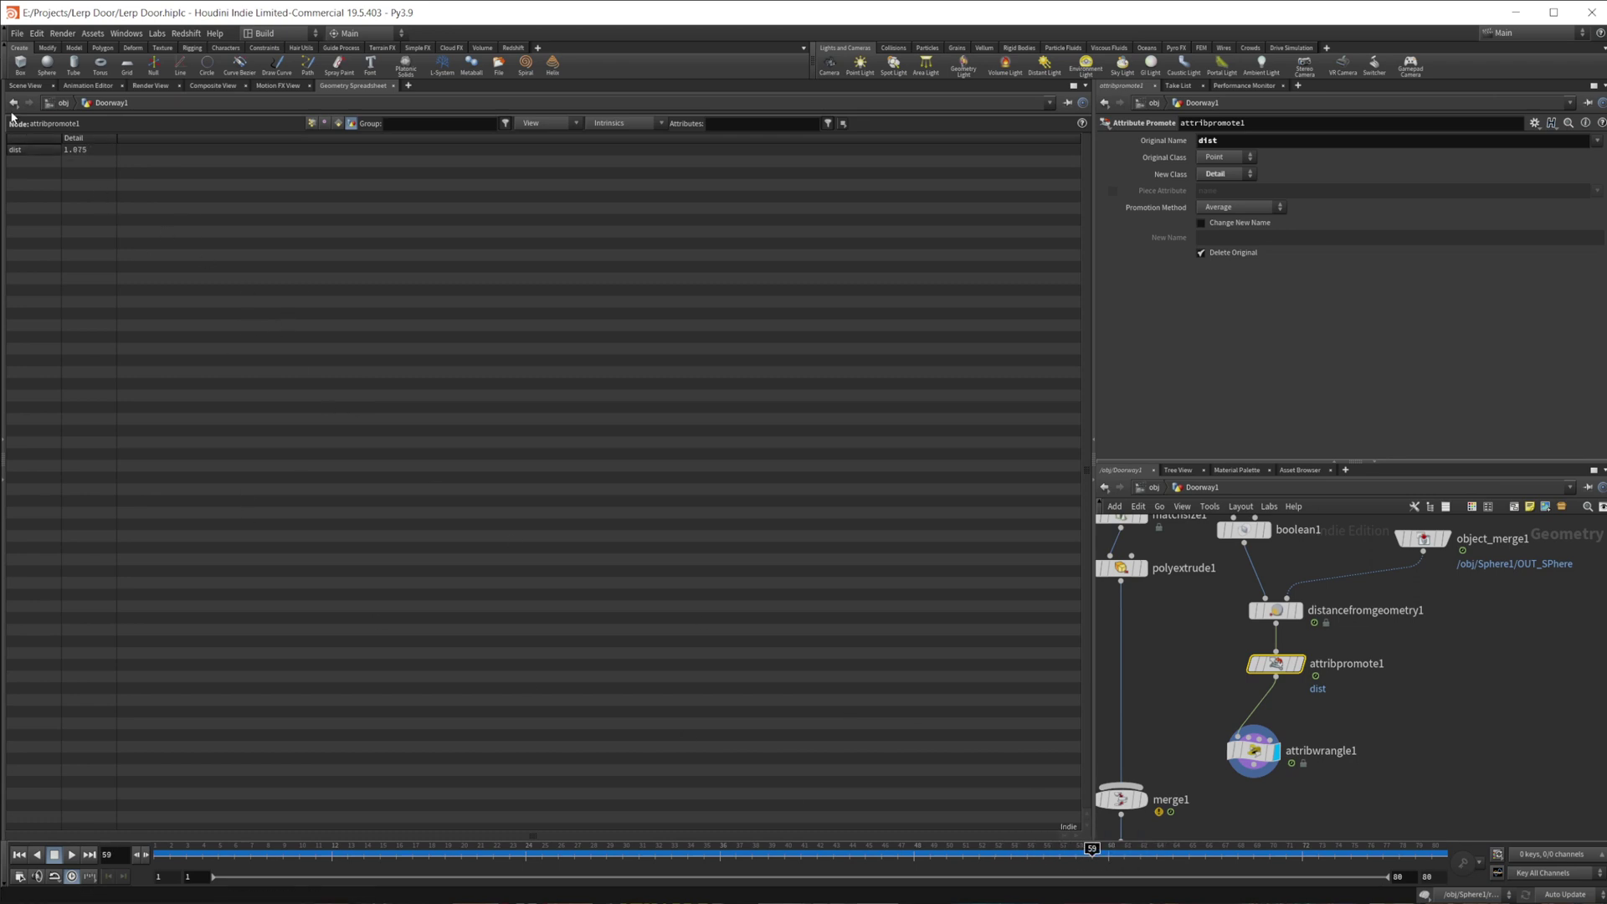
left_click(25, 85)
left_click_drag(469, 849, 161, 841)
left_click(1253, 750)
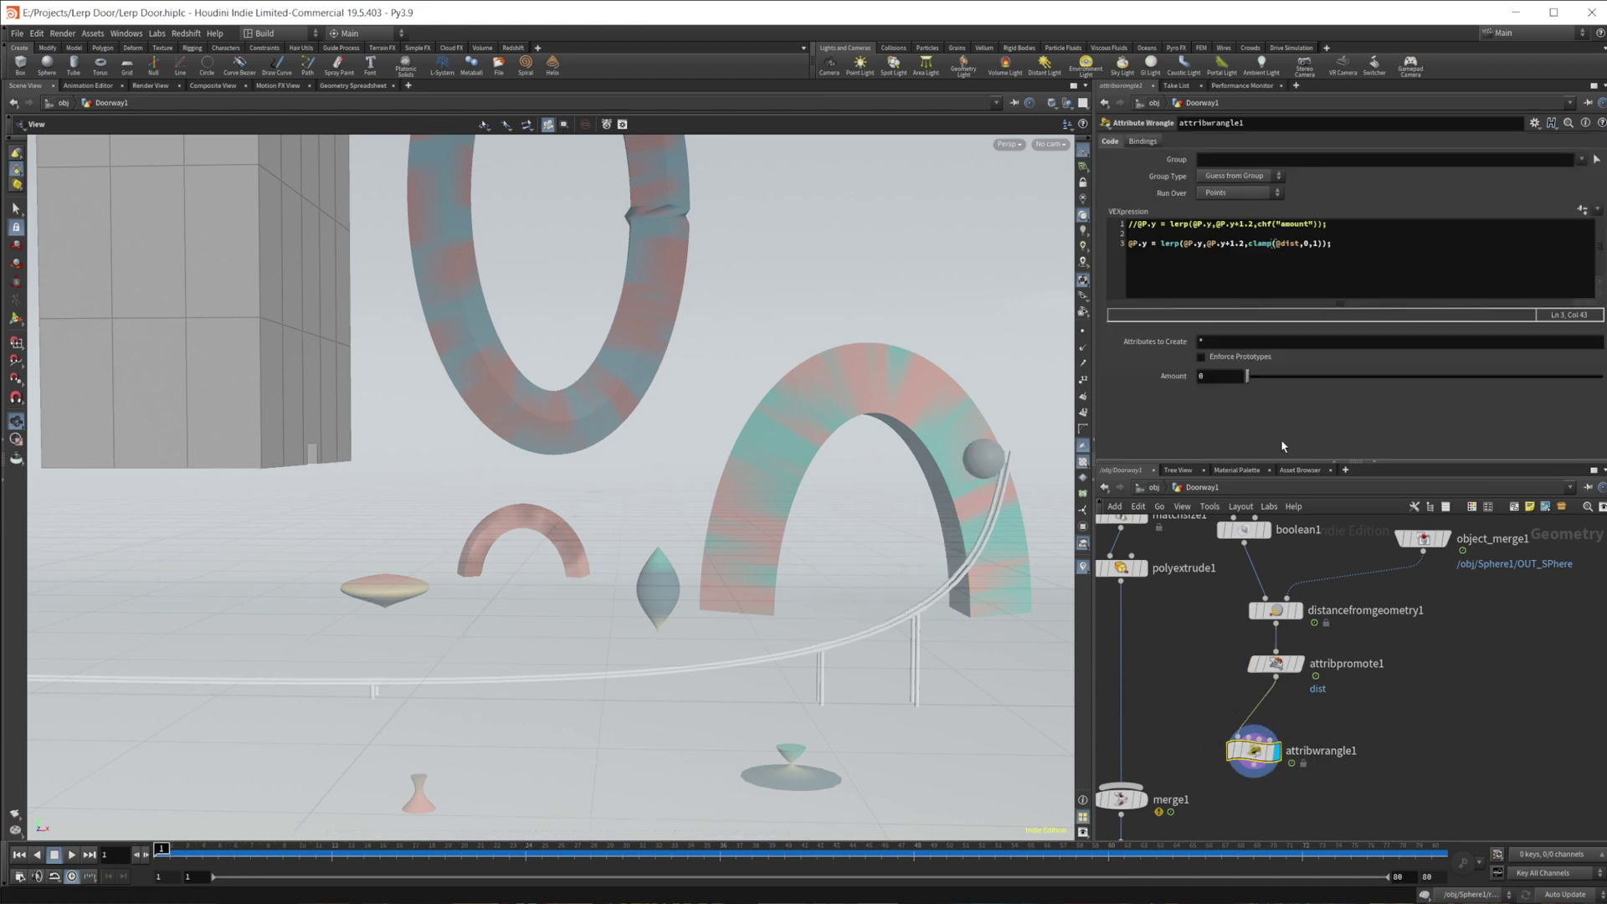
left_click(1248, 245)
type("(")
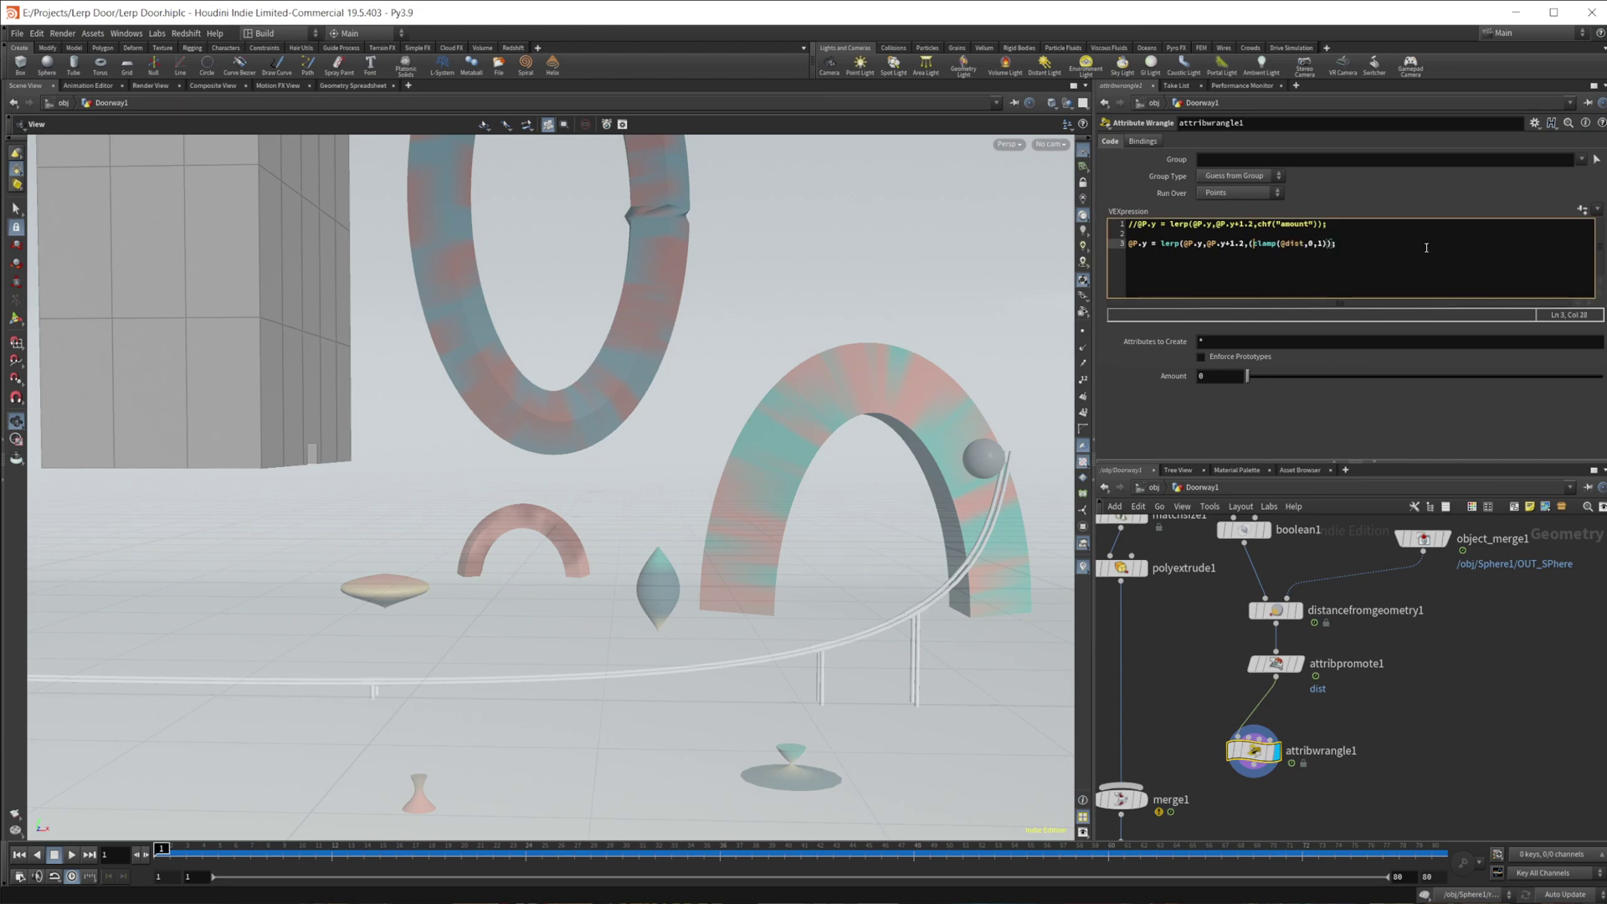
type("1-")
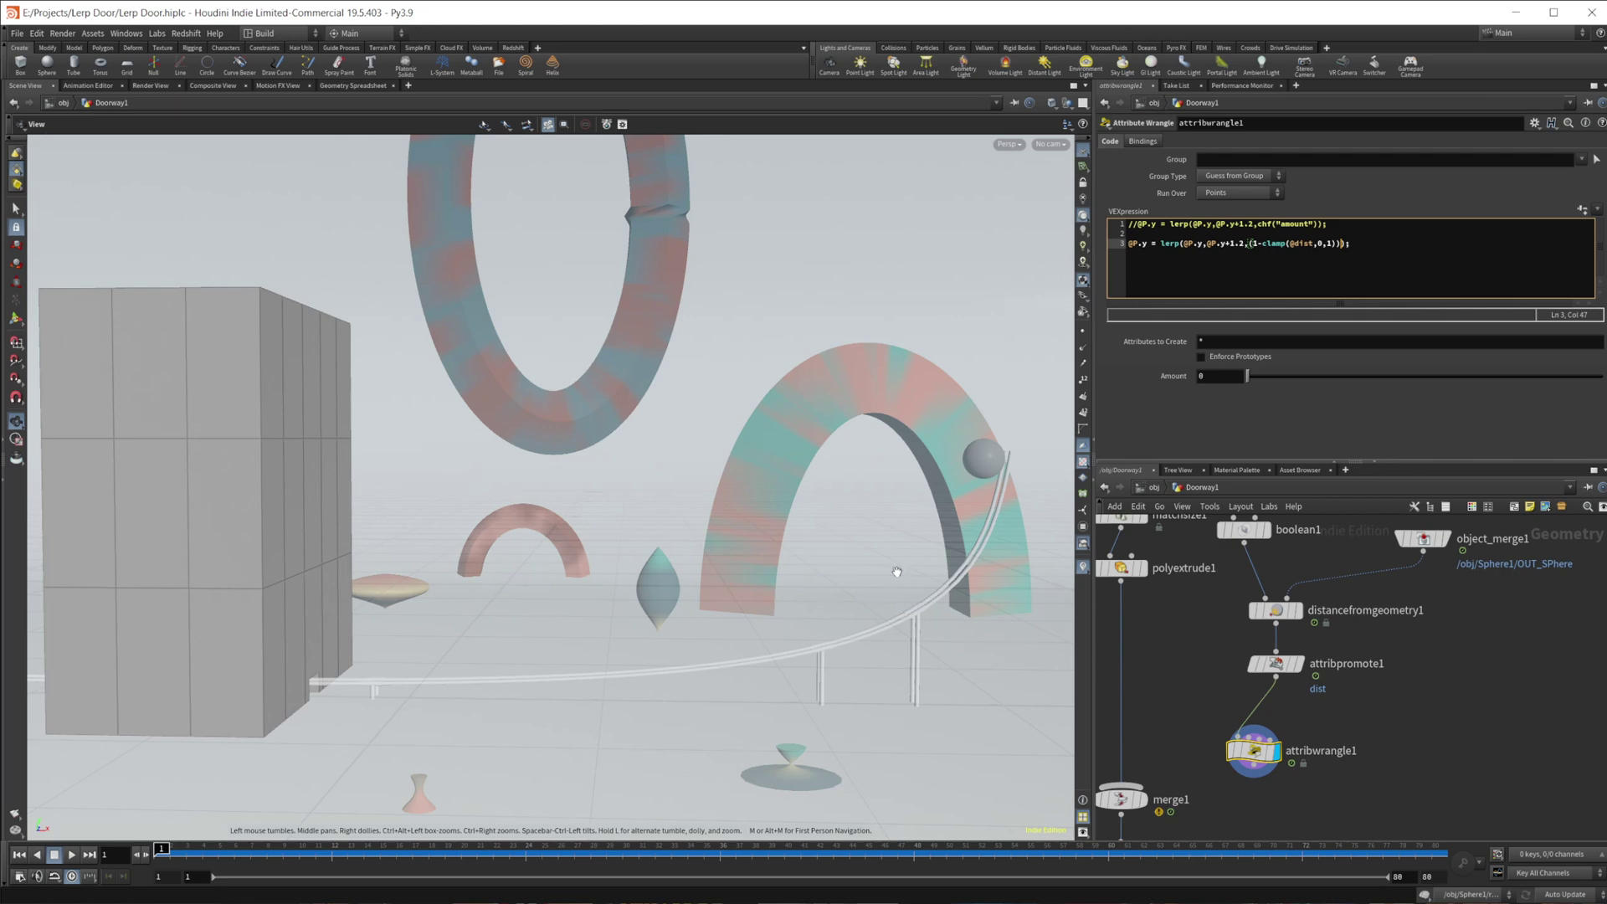
- Play and scrub the animation, then read dist in the Geometry Spreadsheet at frame 56
key("Up")
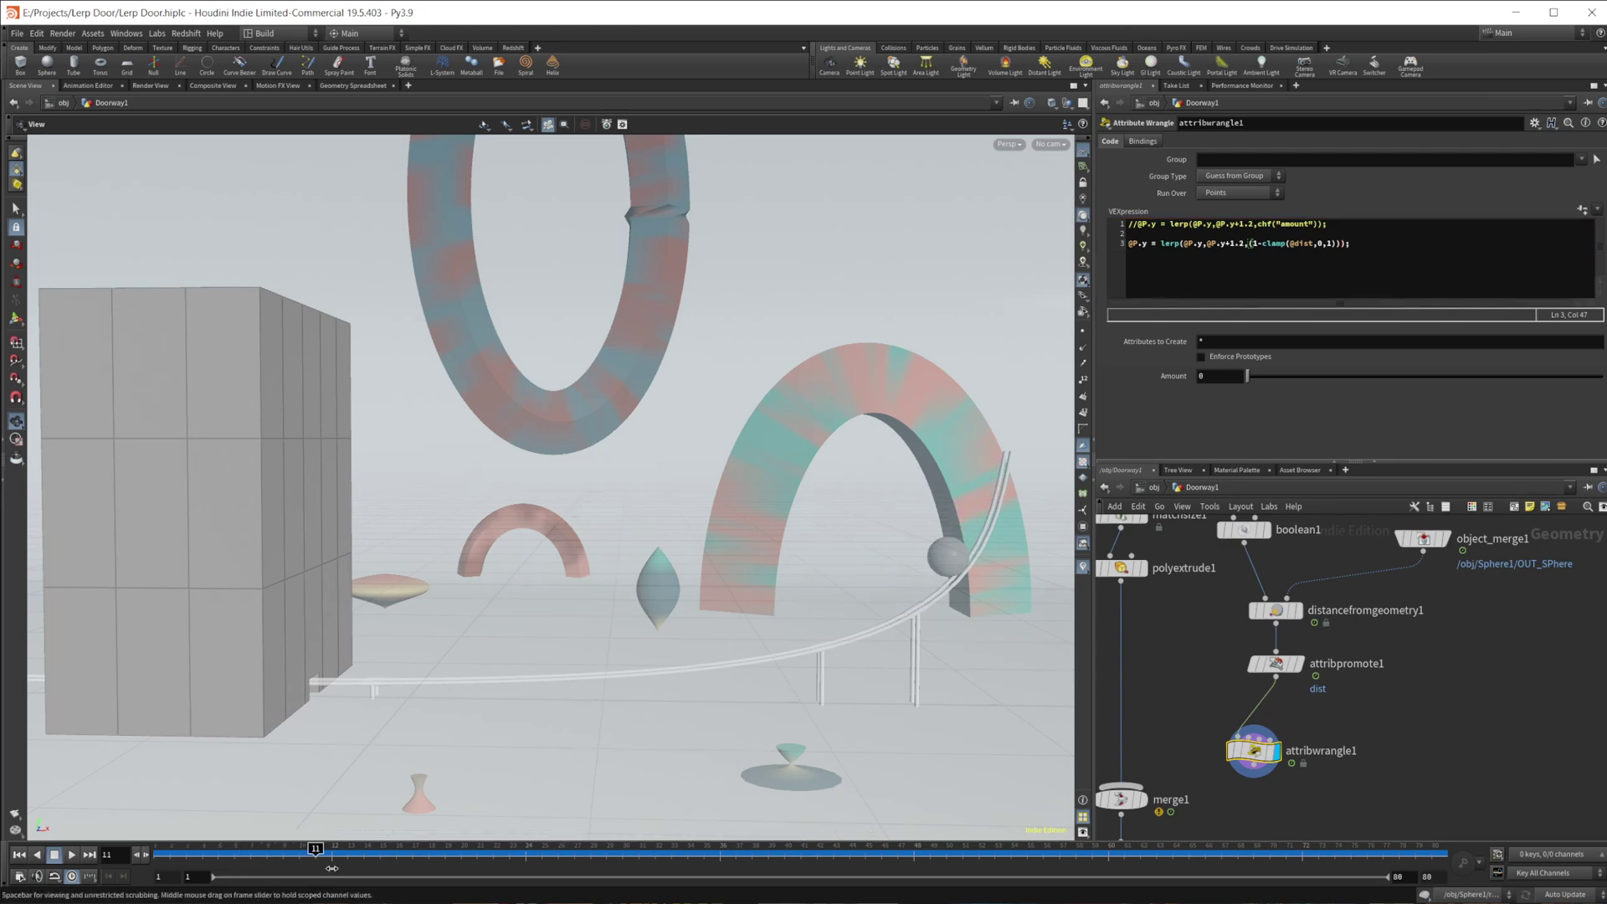
left_click_drag(534, 881, 1205, 865)
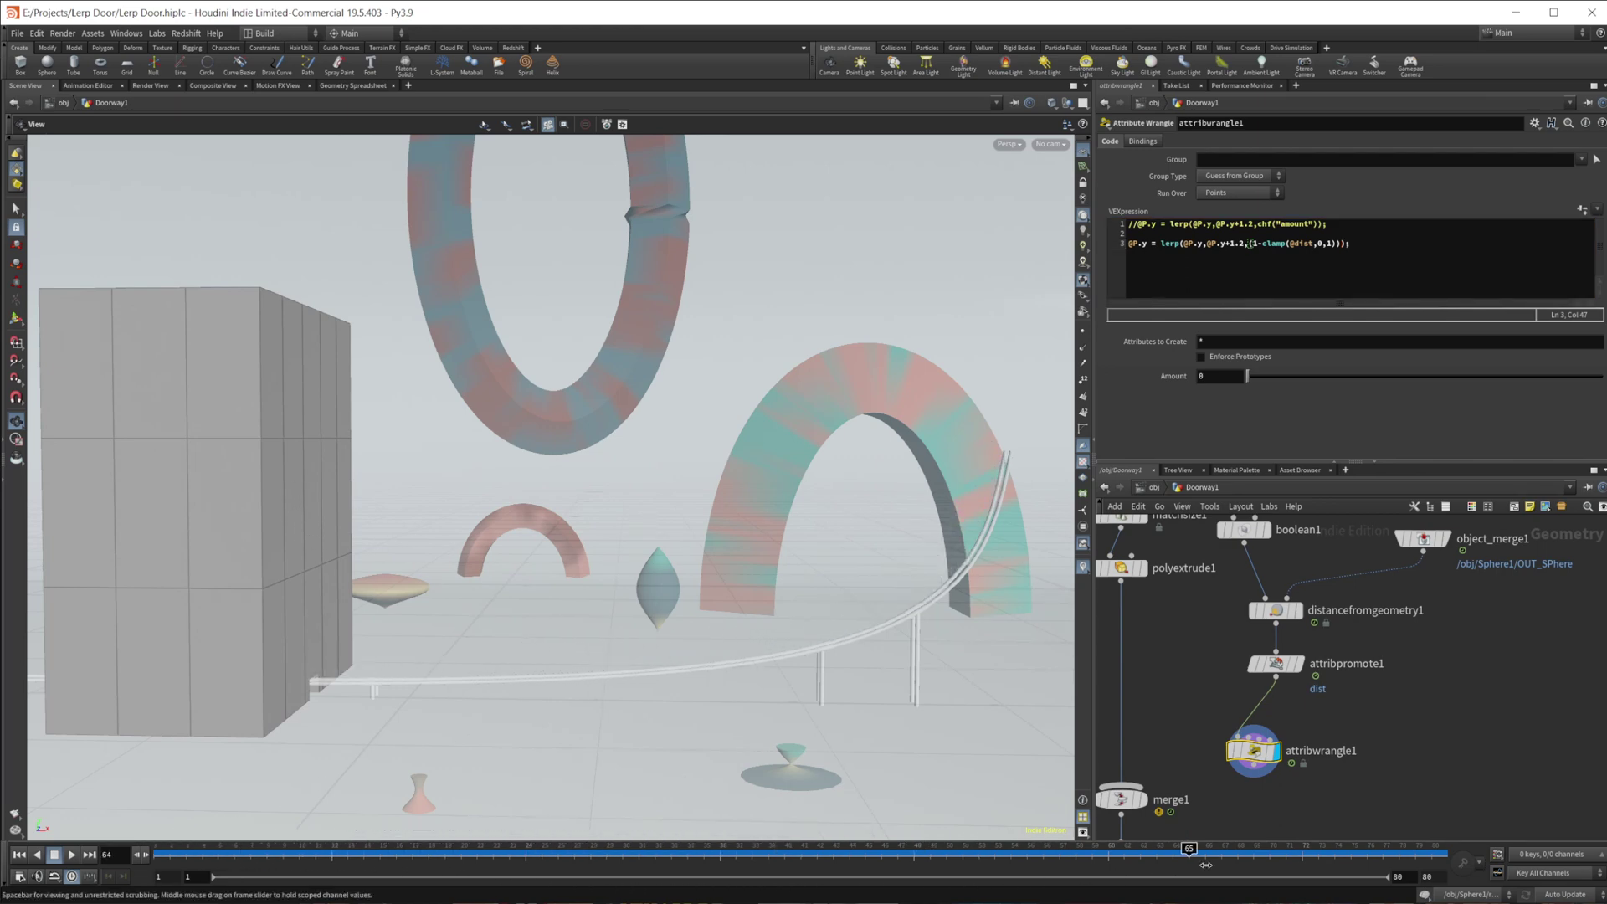
left_click_drag(1313, 807, 1025, 817)
left_click_drag(1518, 785, 979, 854)
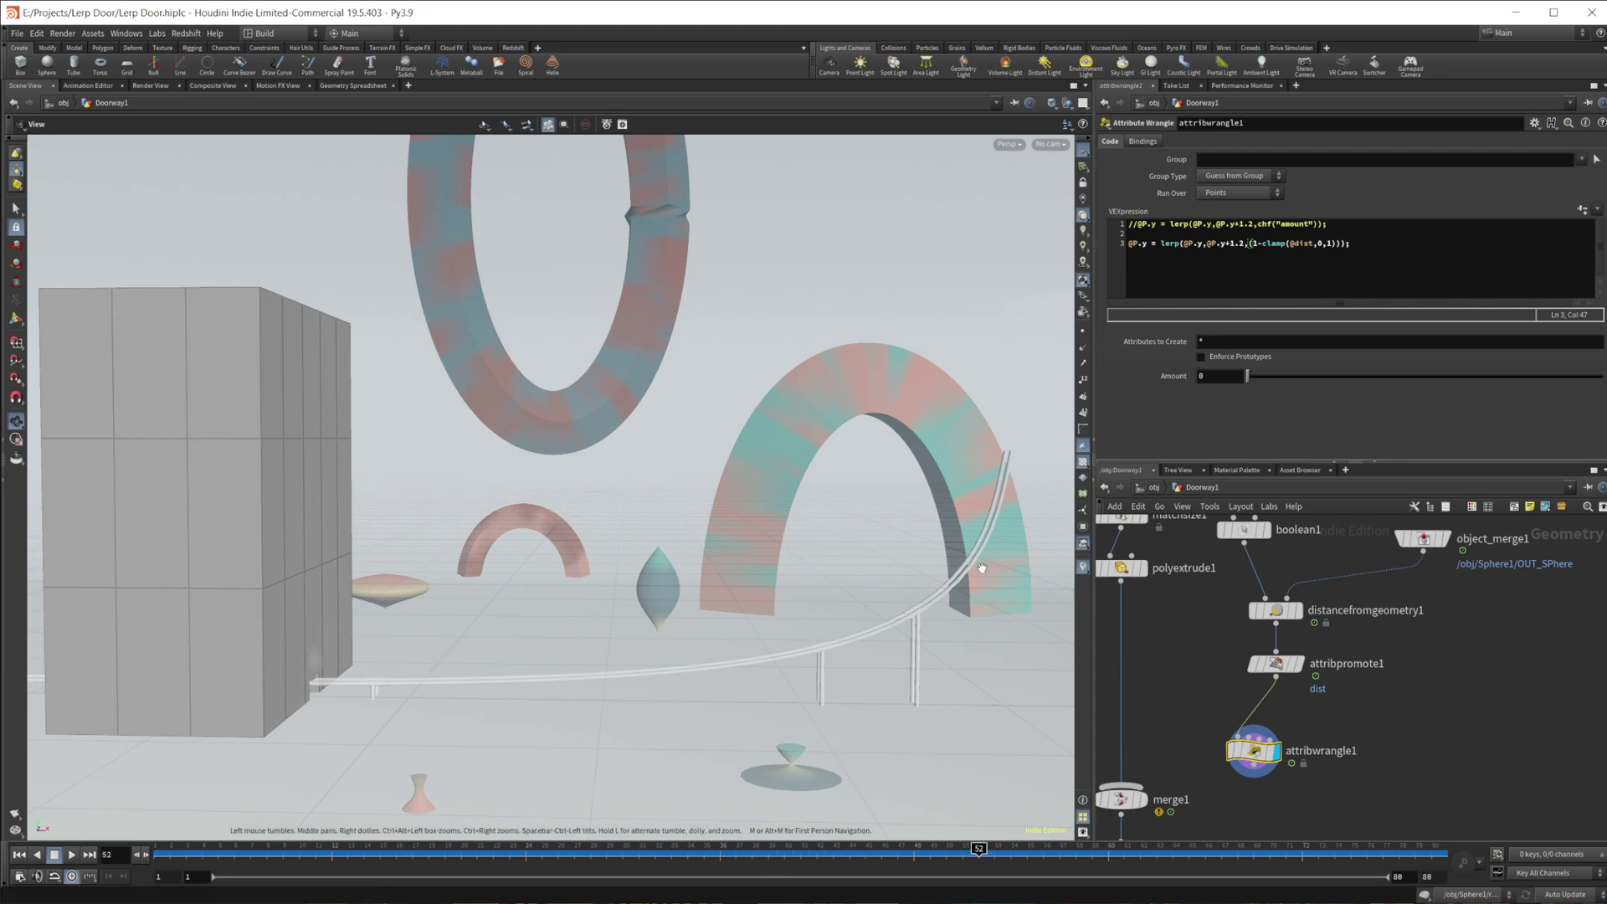
left_click(351, 85)
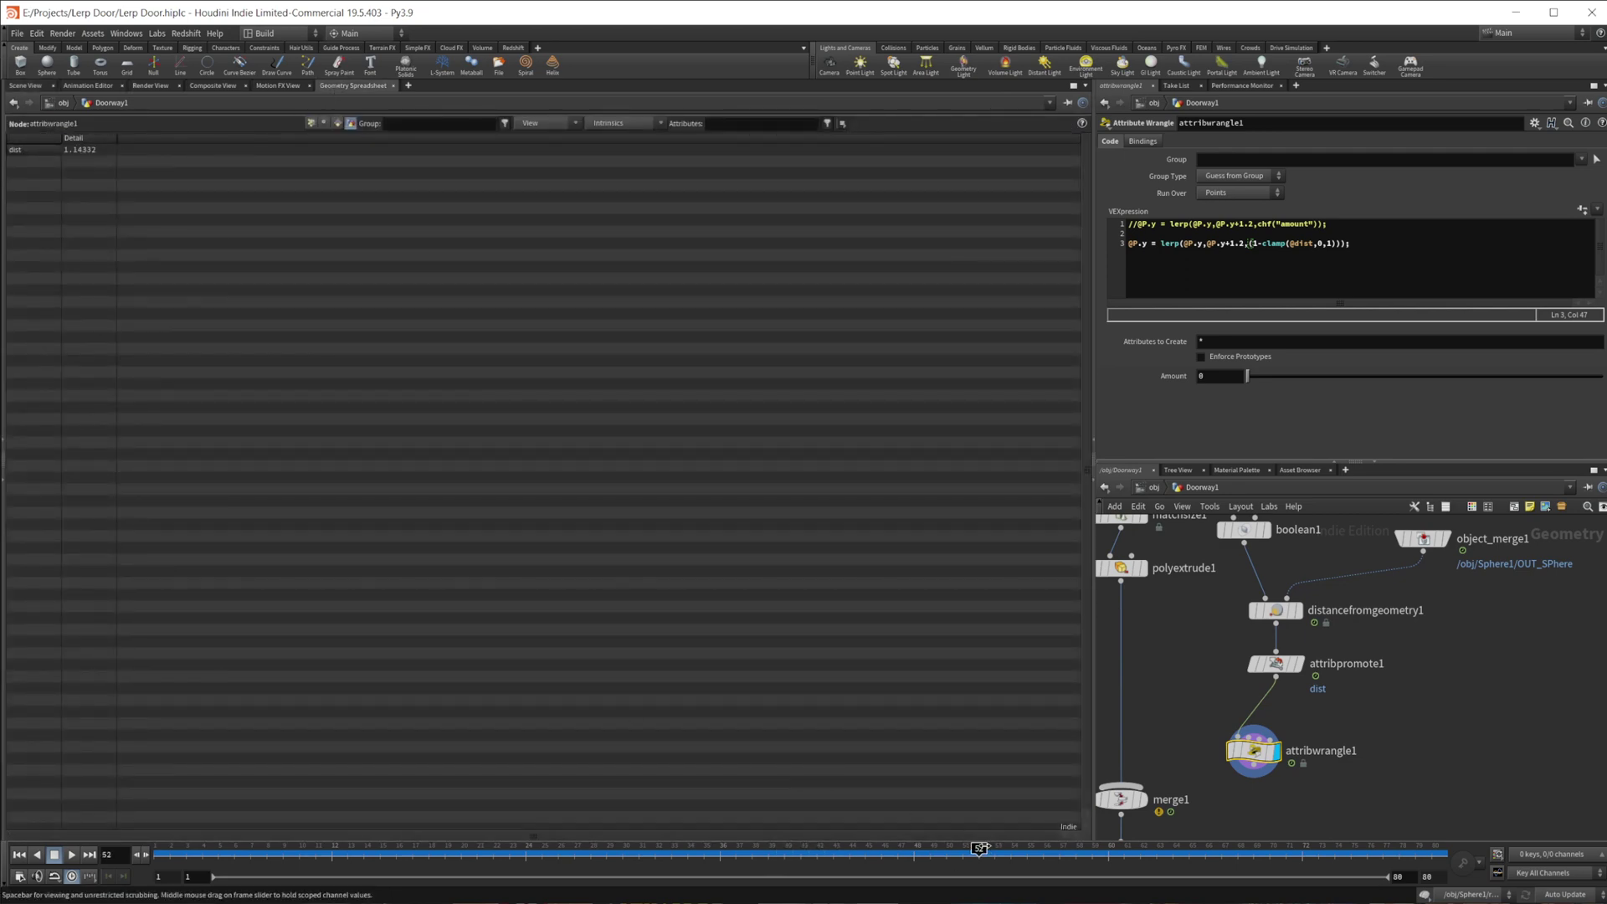
left_click(1044, 848)
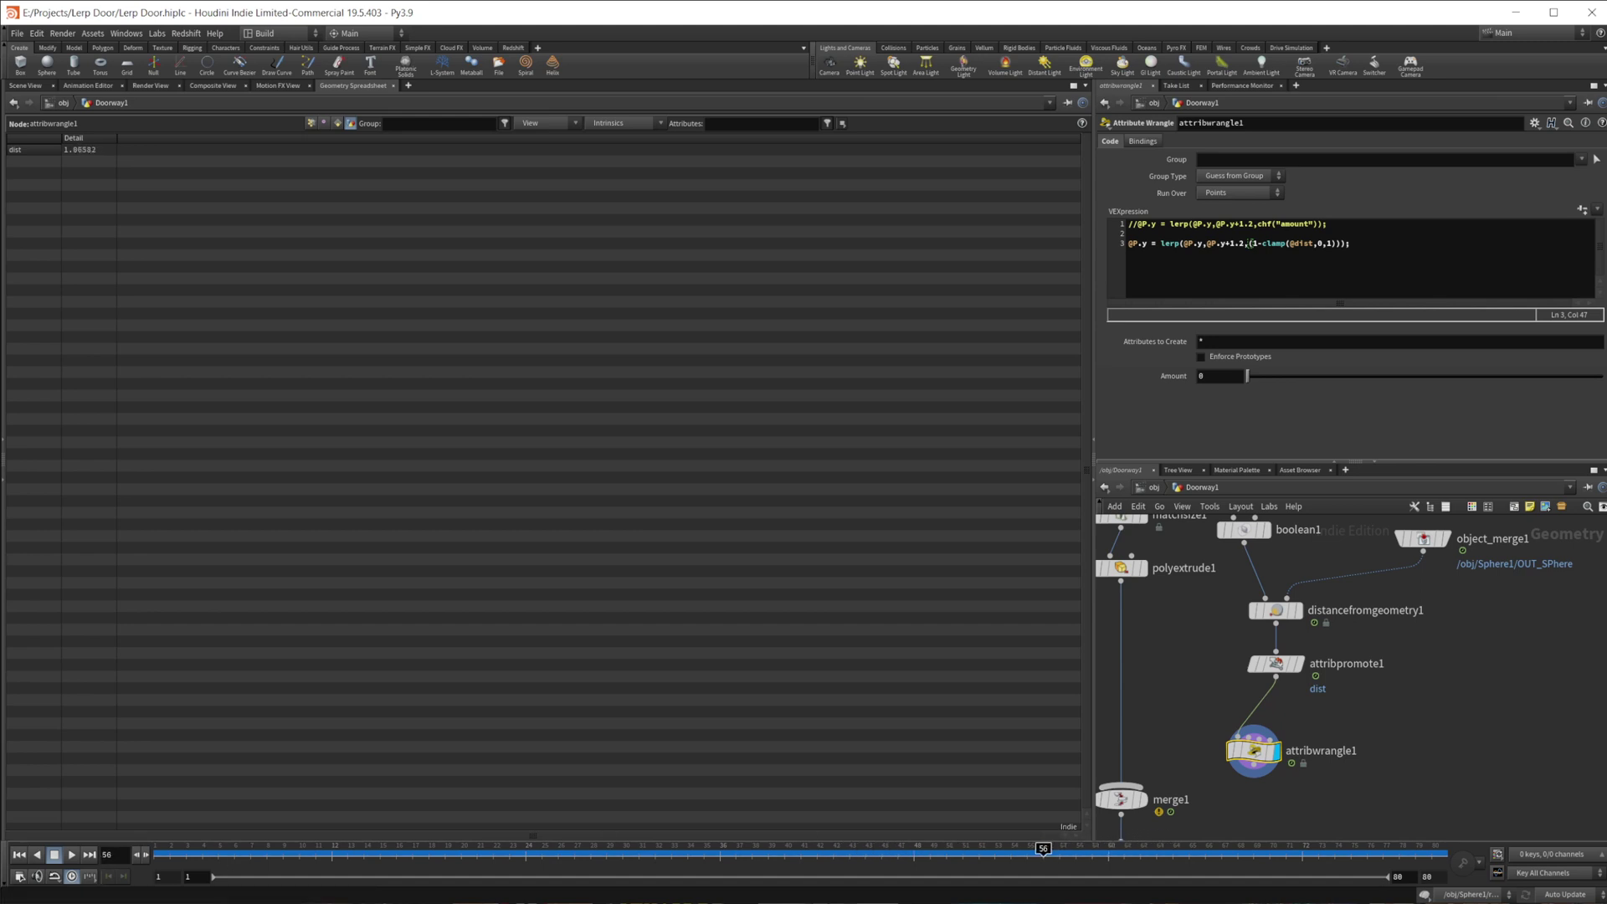
left_click(25, 85)
left_click(1186, 243)
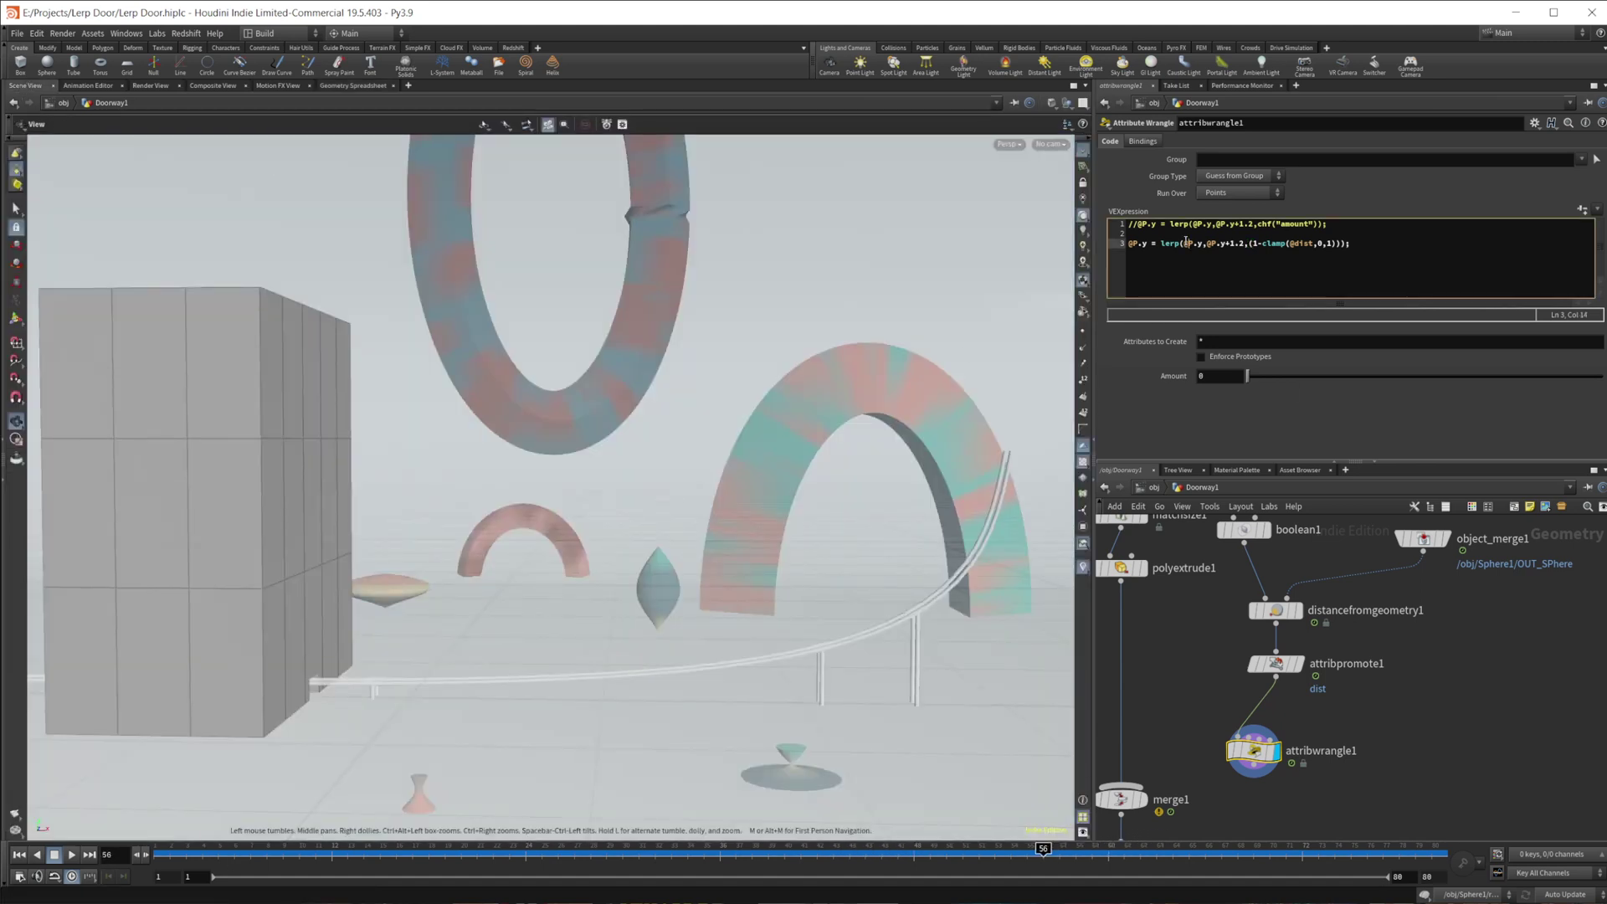
key("Return")
key("Return")
key("Up")
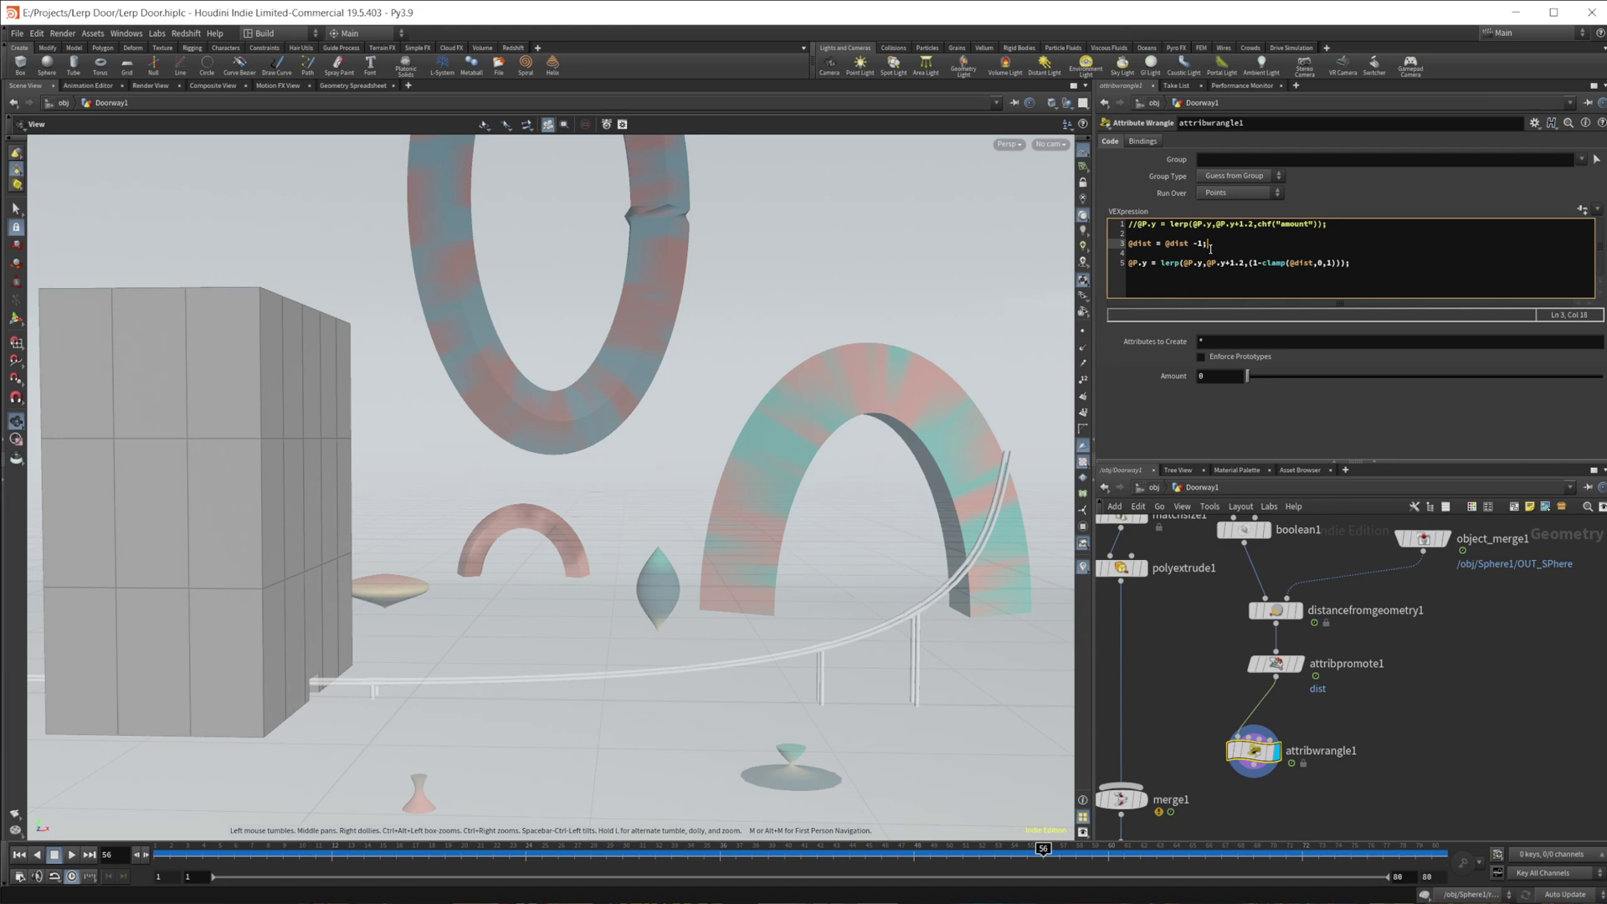
key("Left")
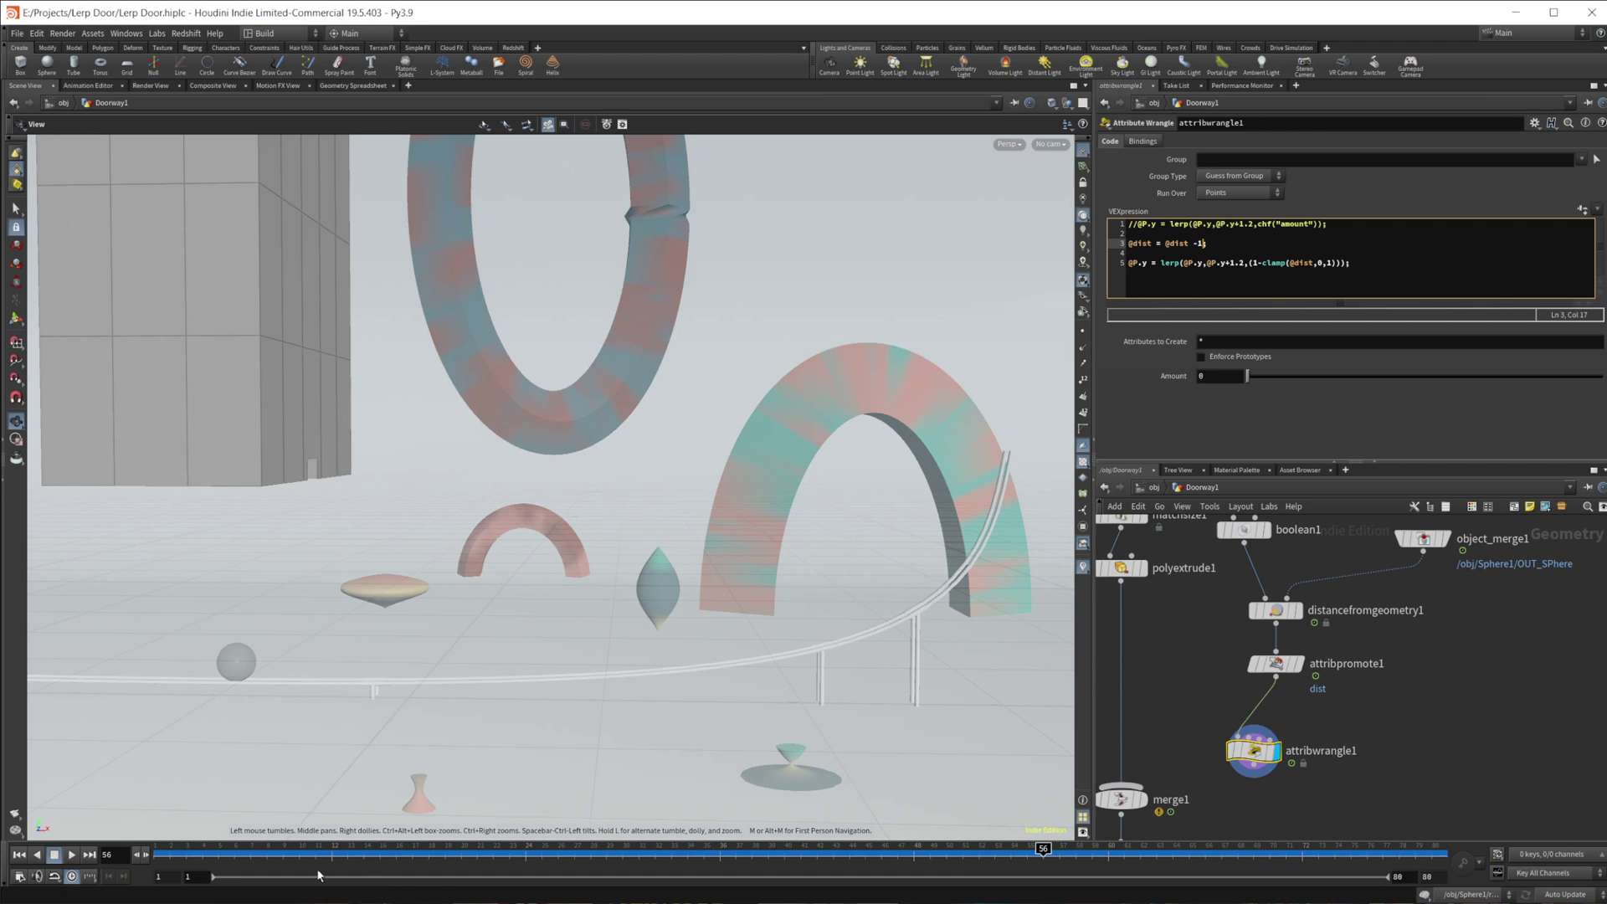
left_click_drag(301, 850, 1042, 850)
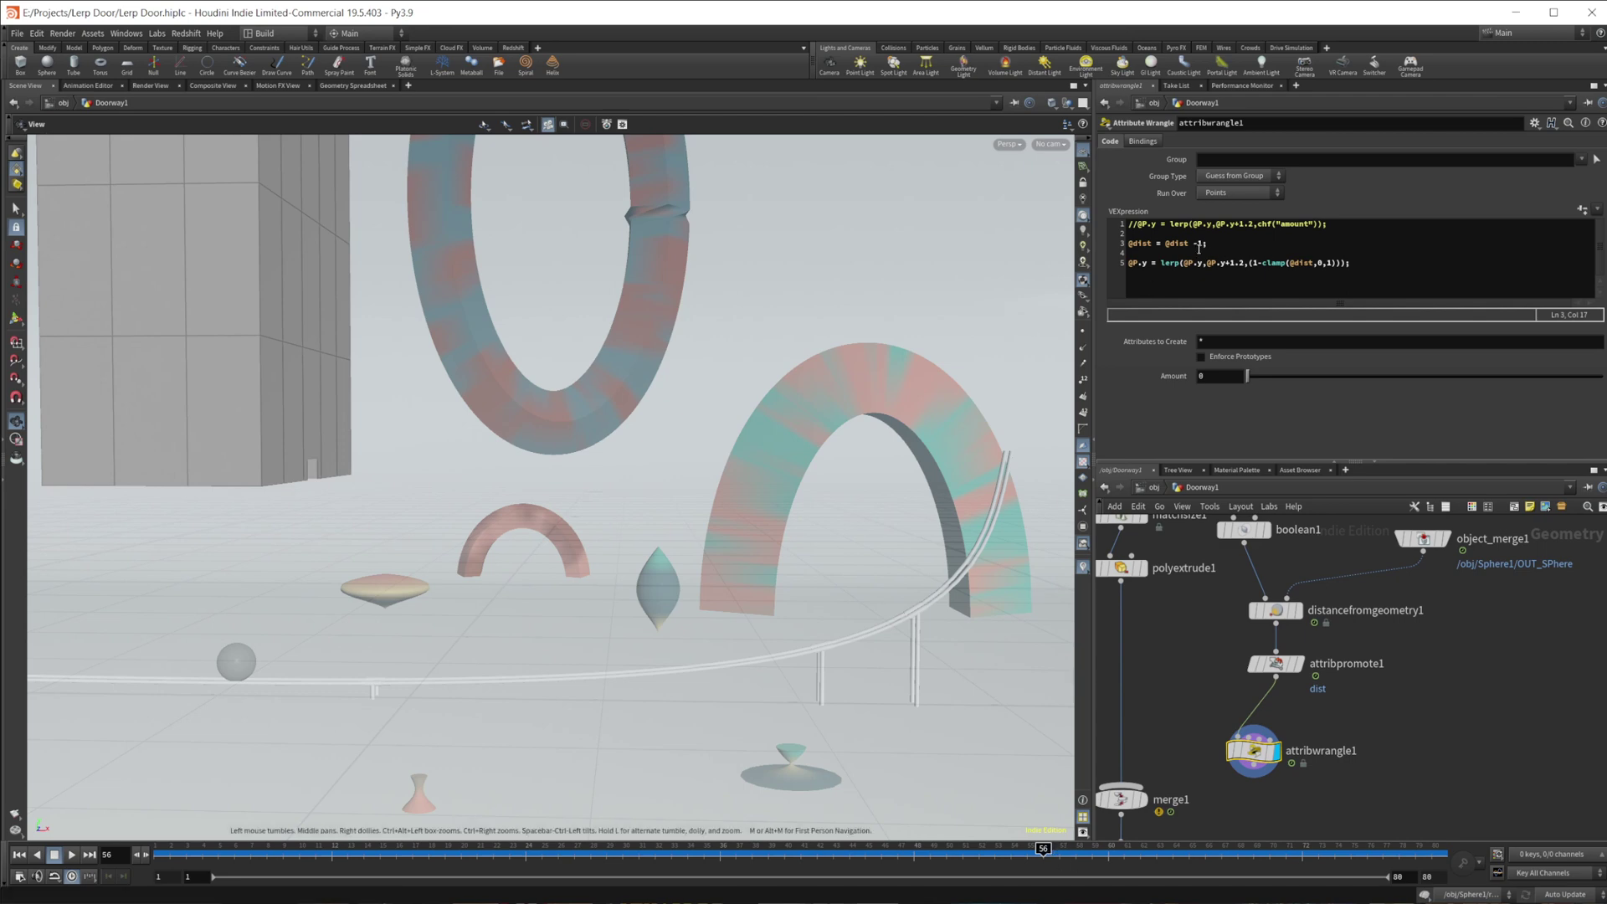
left_click(1205, 245)
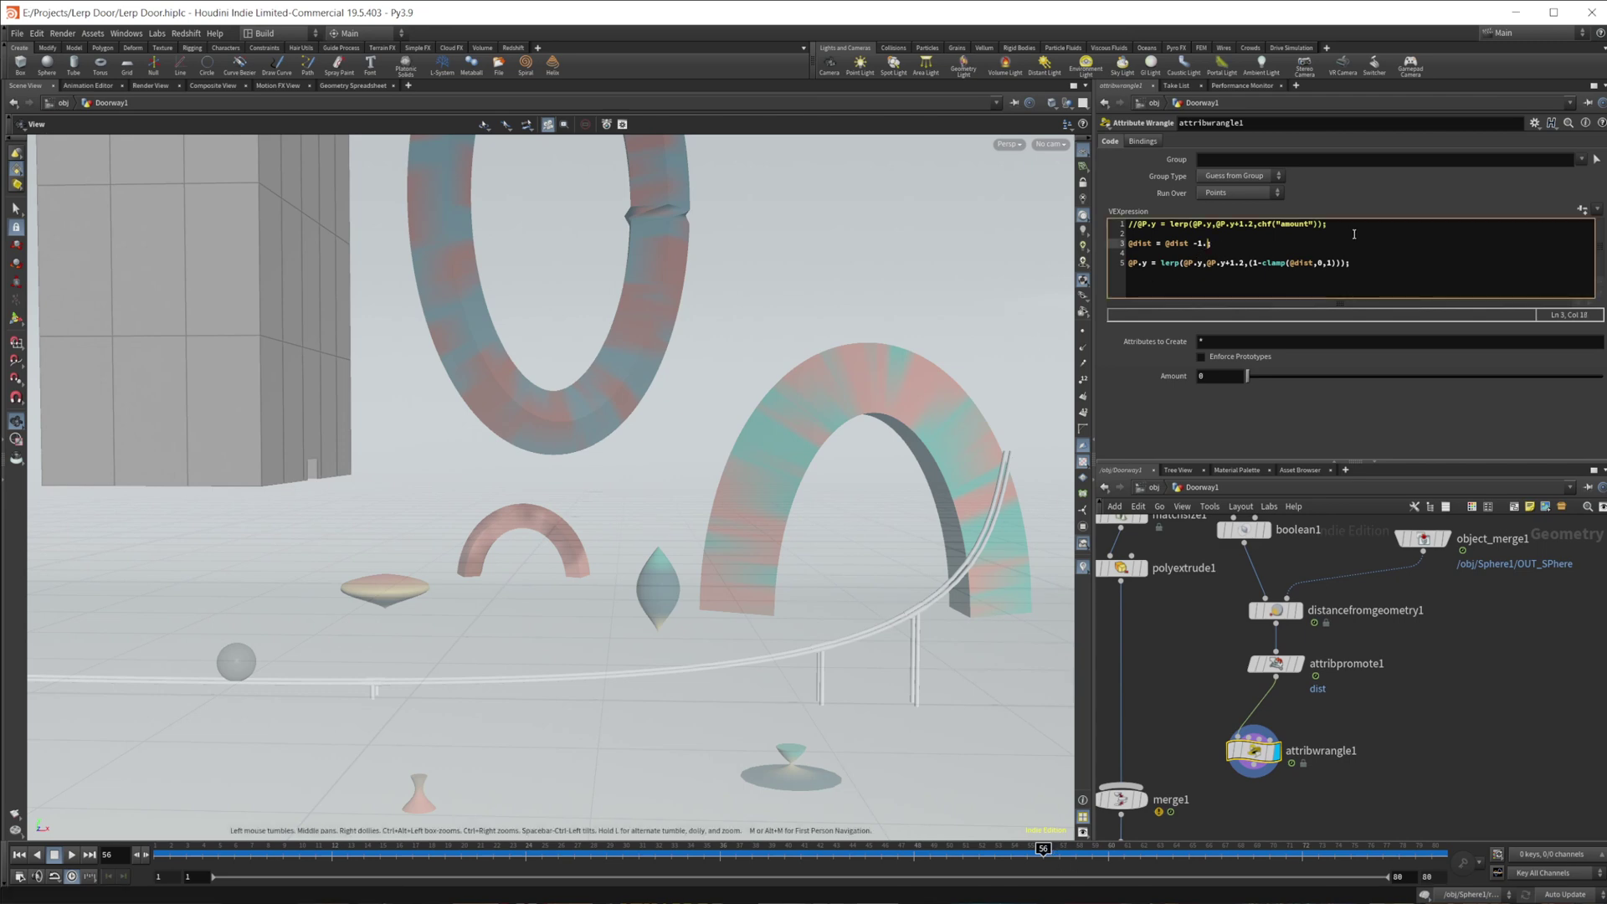
key("Return")
key("BackSpace")
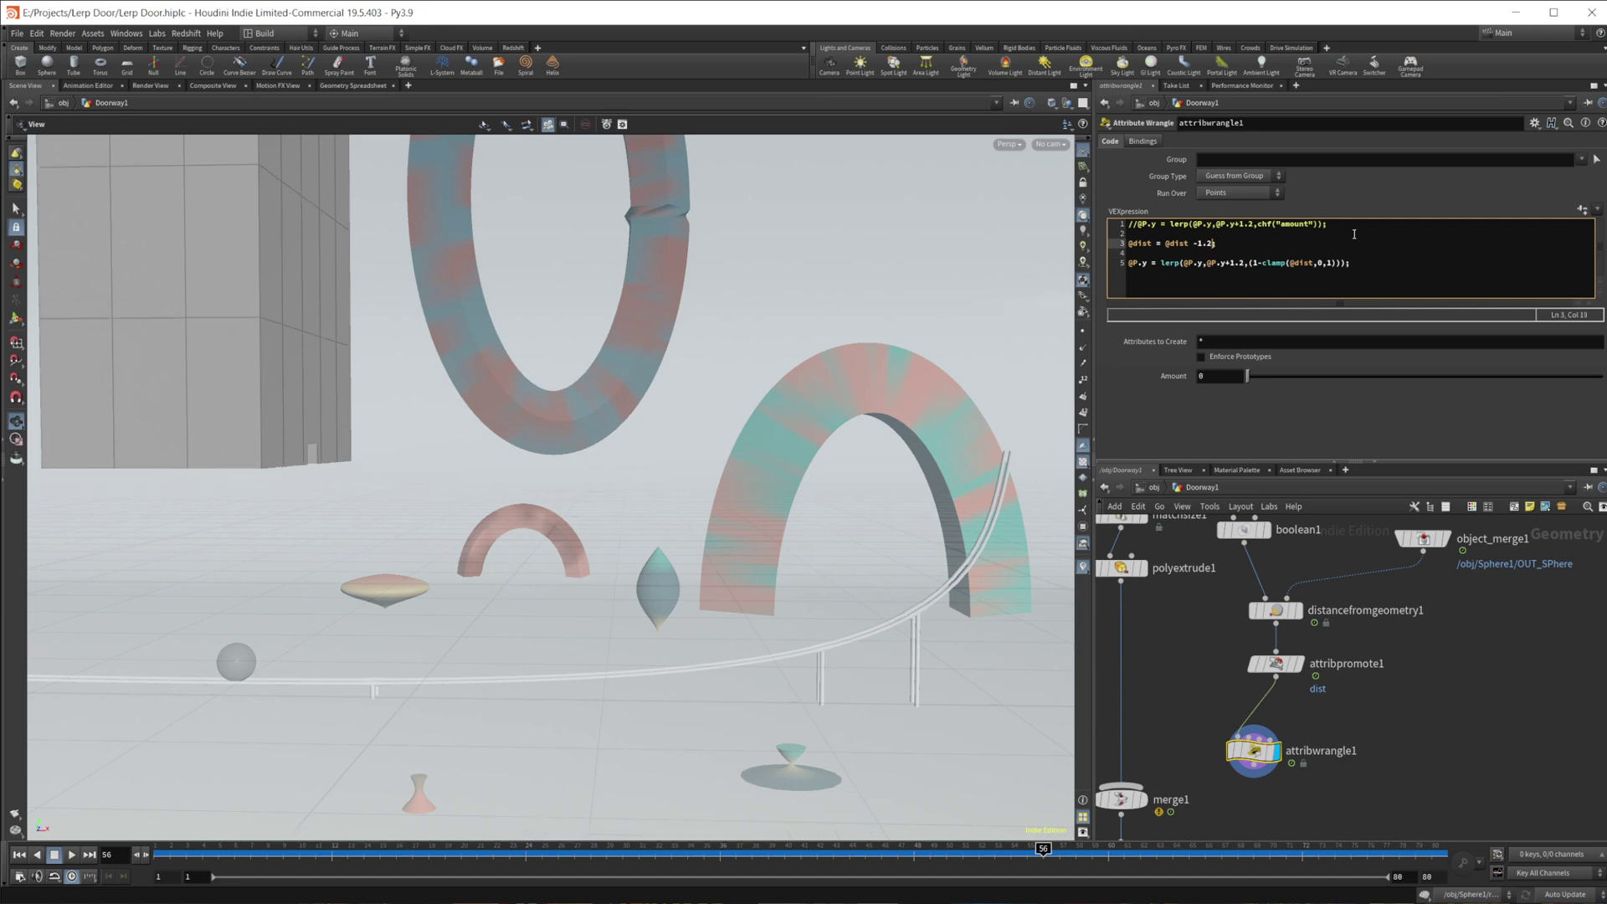
- Scrub to frame 70 and play the animation to check the box rising
left_click(1026, 848)
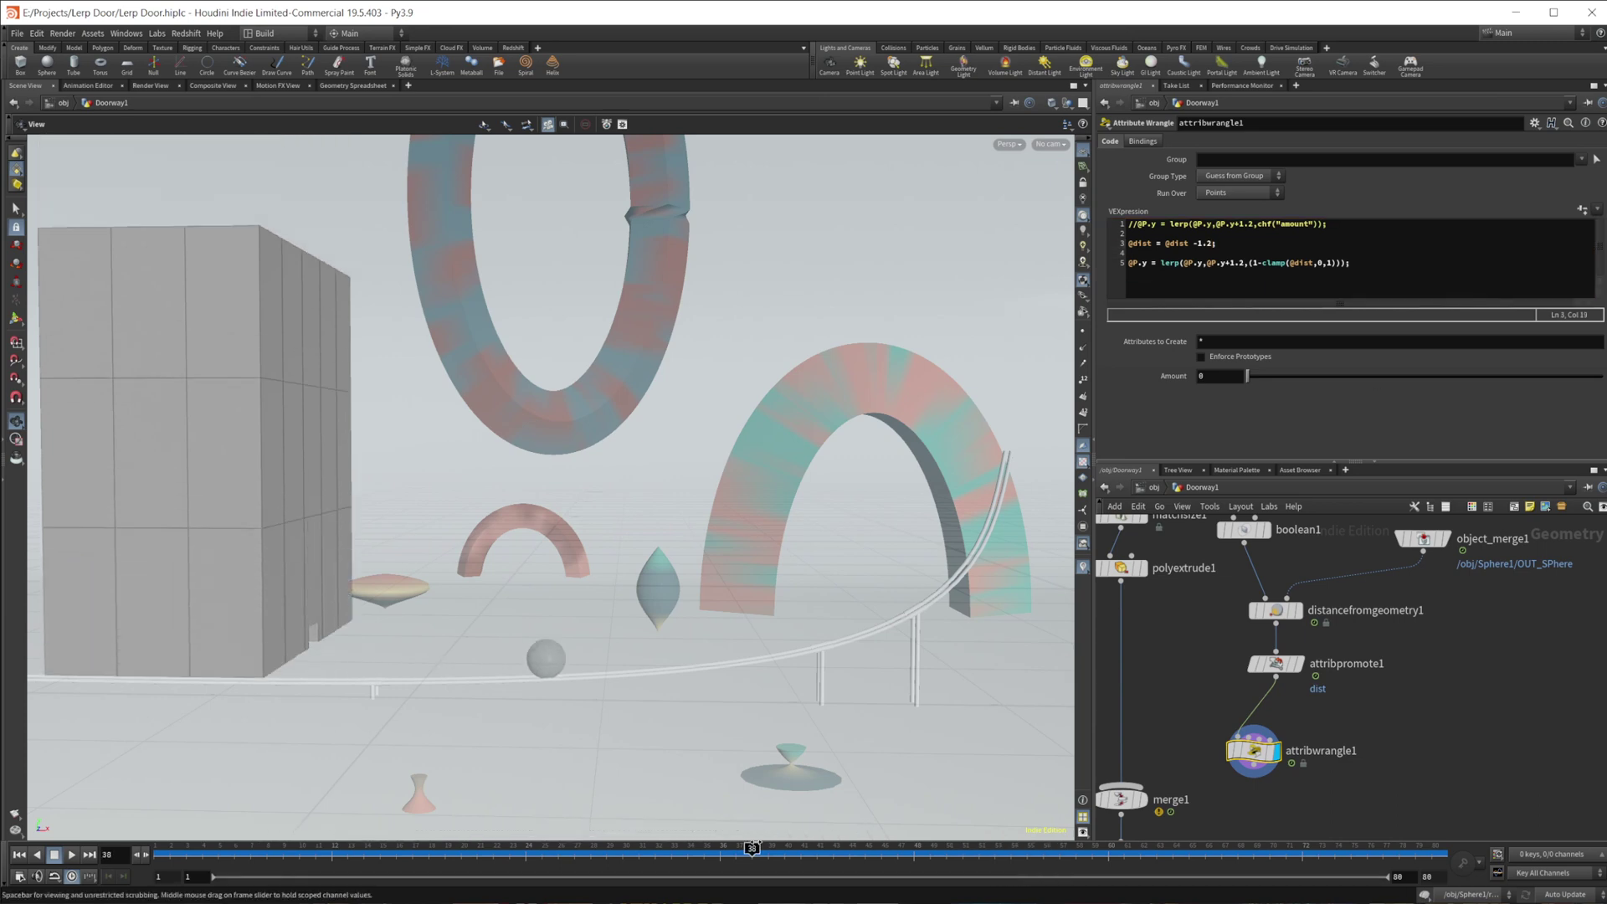
mouse_move(1026, 848)
left_mouse_down()
mouse_move(1269, 856)
mouse_move(72, 862)
left_mouse_up()
left_click(72, 858)
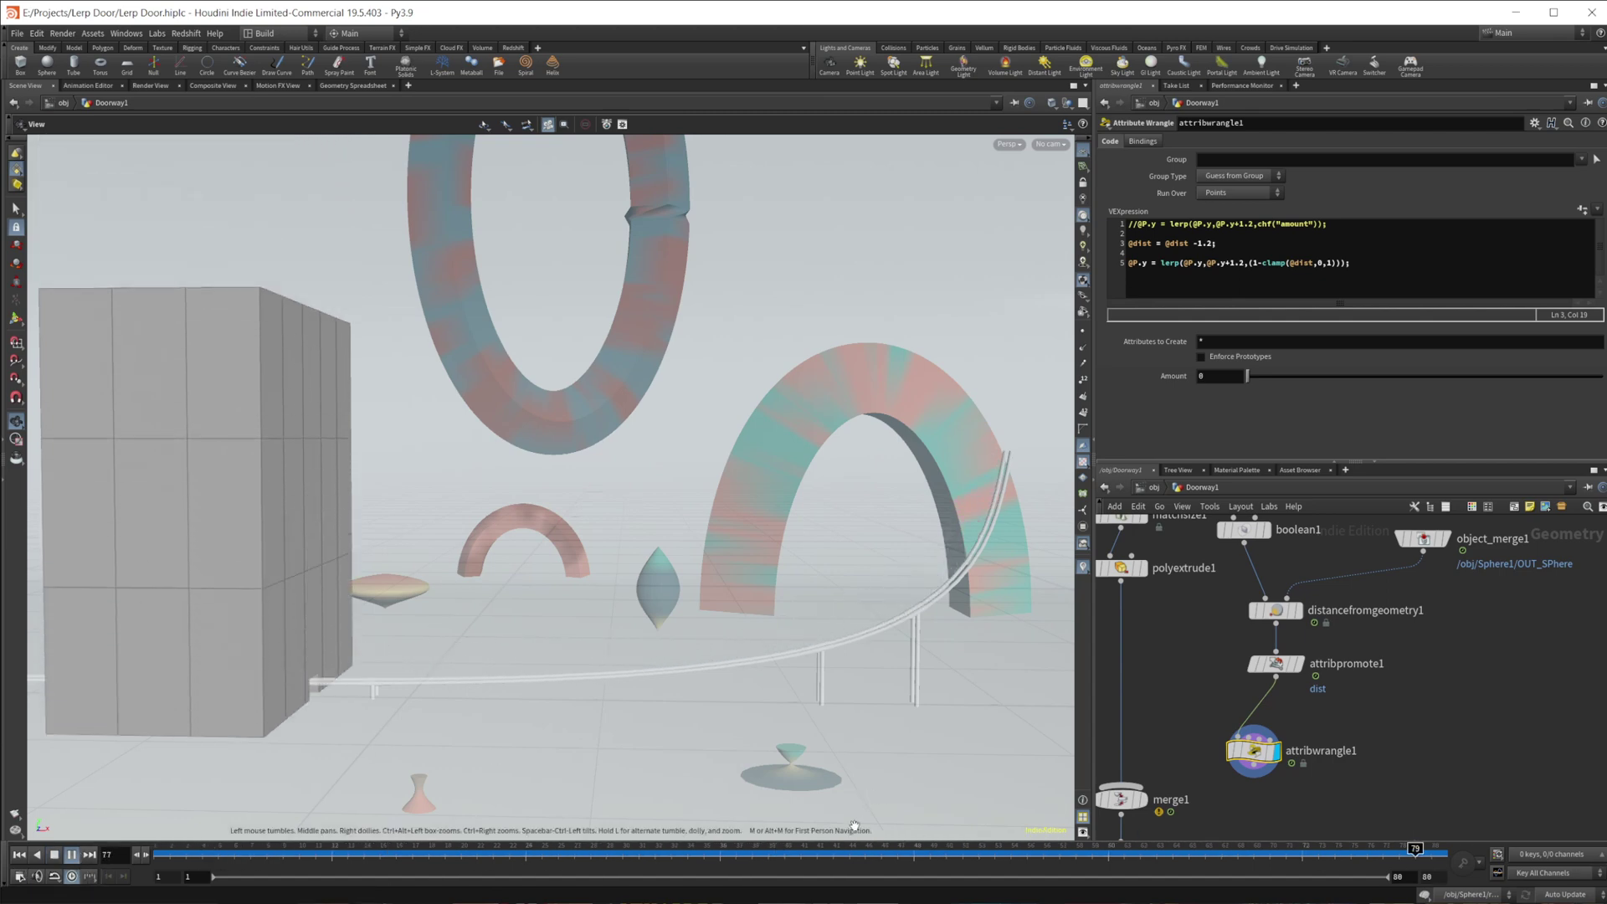
- Select the material1 node and view the looping playback through cam1
middle_click_drag(1314, 782, 1334, 695)
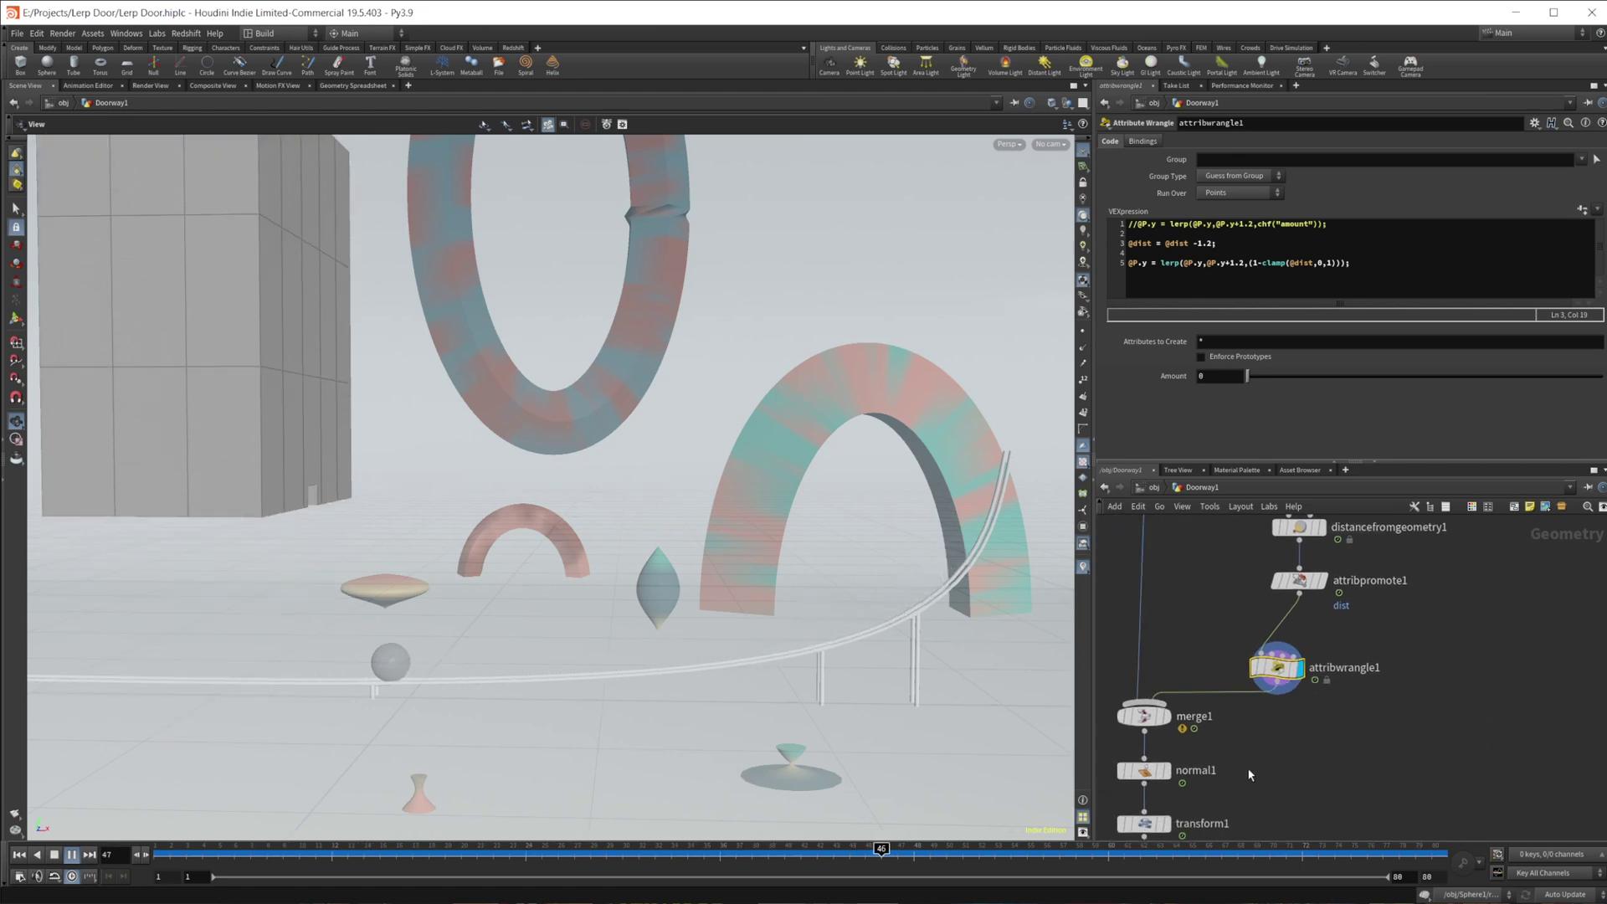
middle_click_drag(1263, 837, 1314, 769)
left_click(1192, 785)
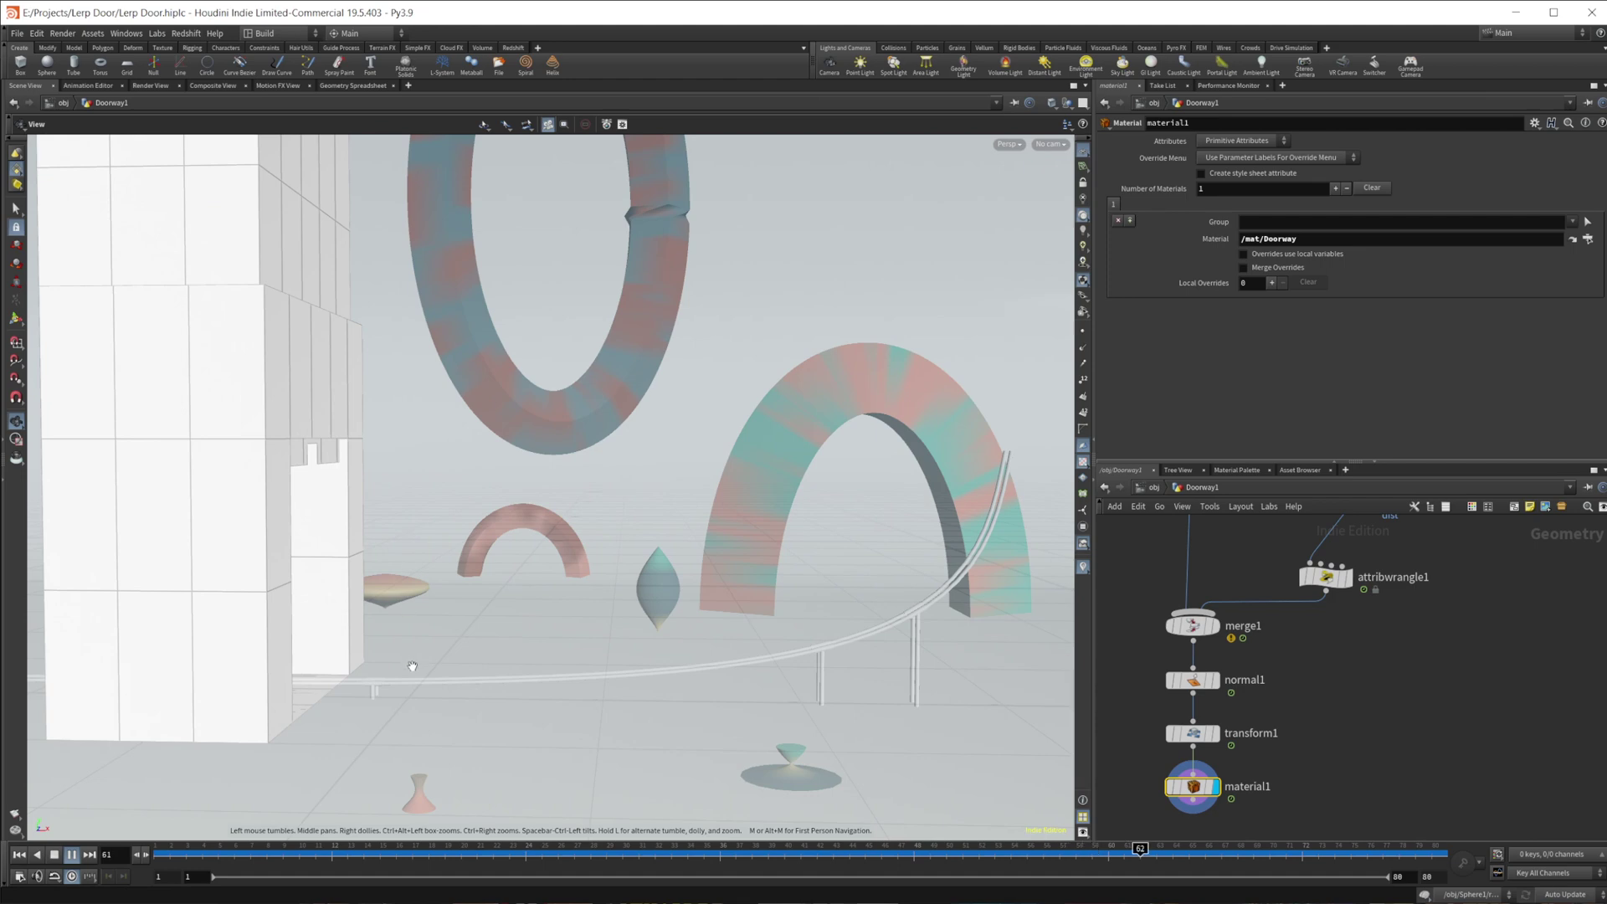
left_click(1051, 144)
left_click(1088, 209)
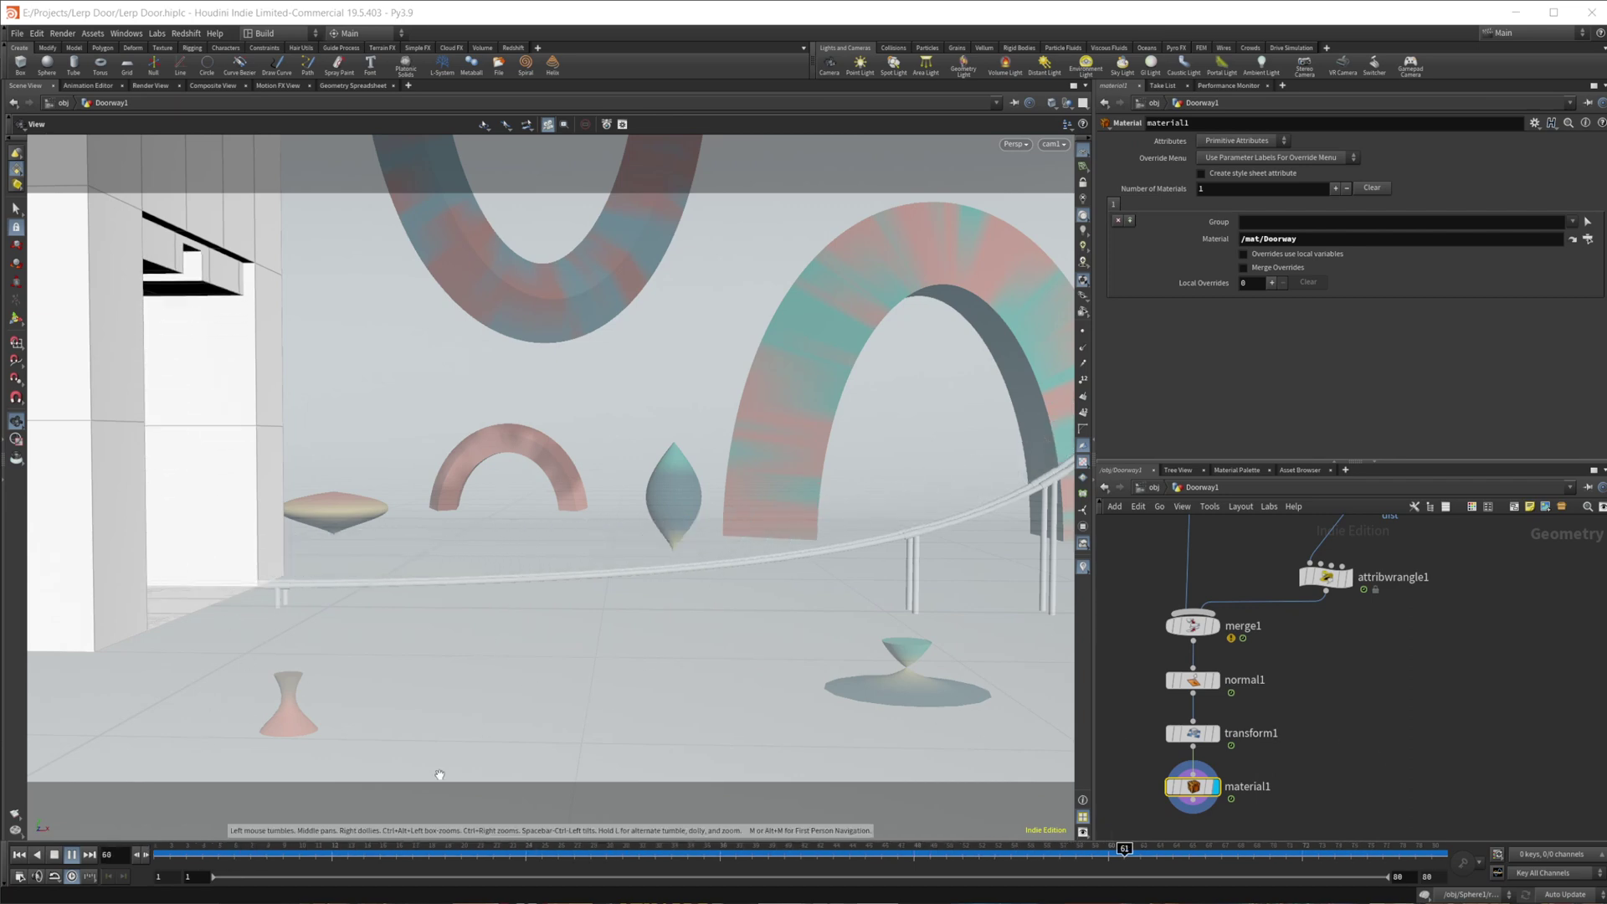
- Stop playback, hide Doorway1 and show geo1 at object level, then dive into geo1
left_click(68, 855)
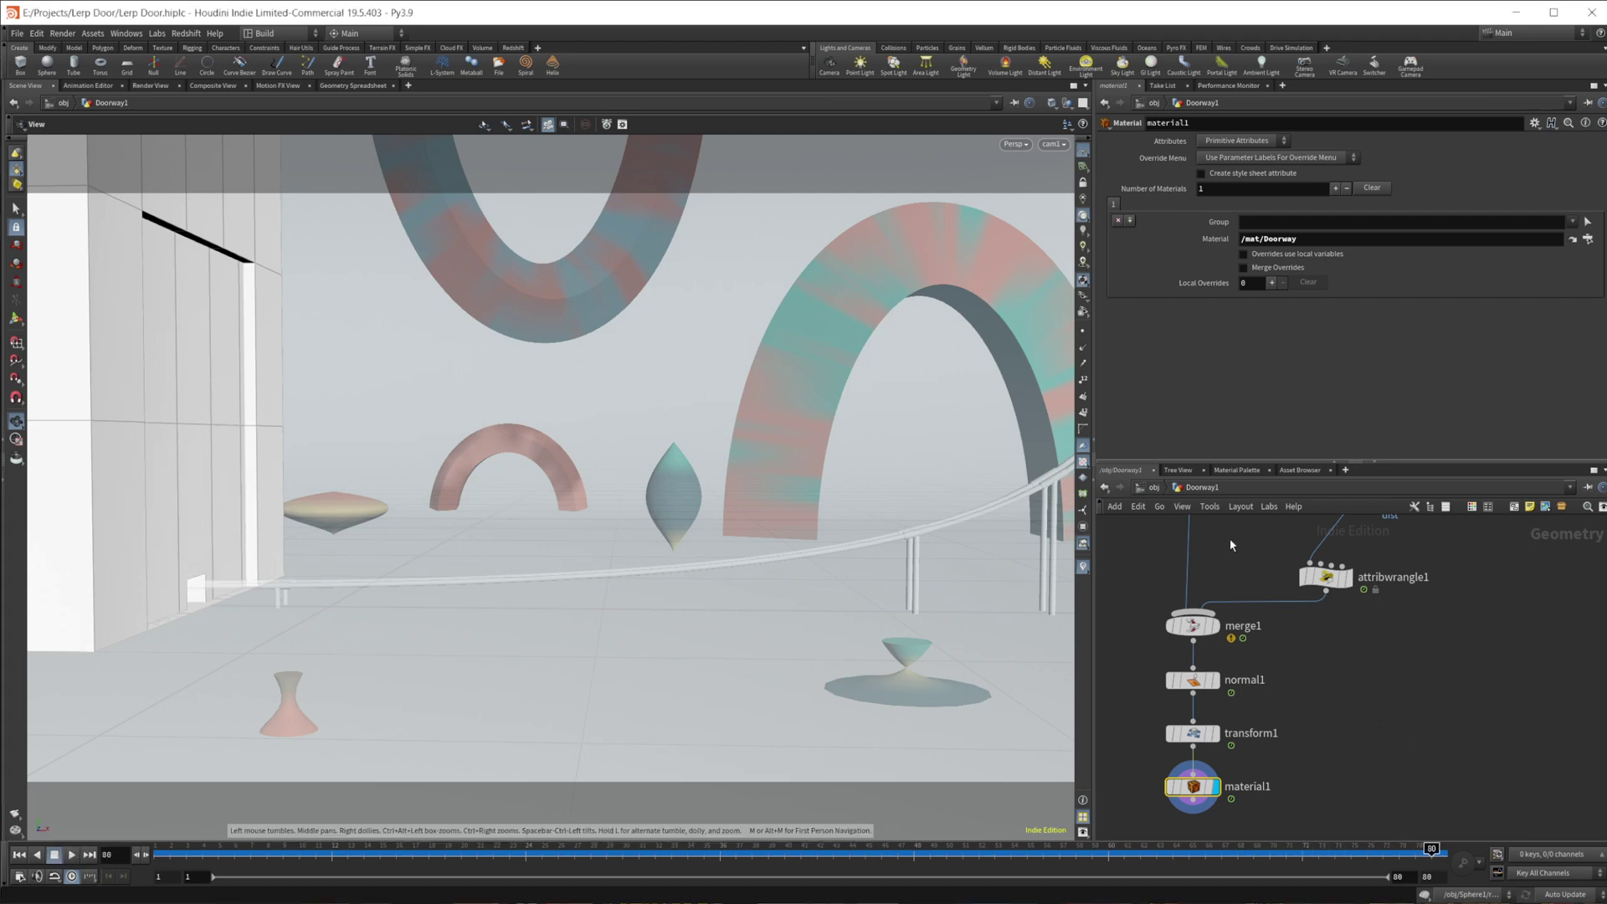
key("u")
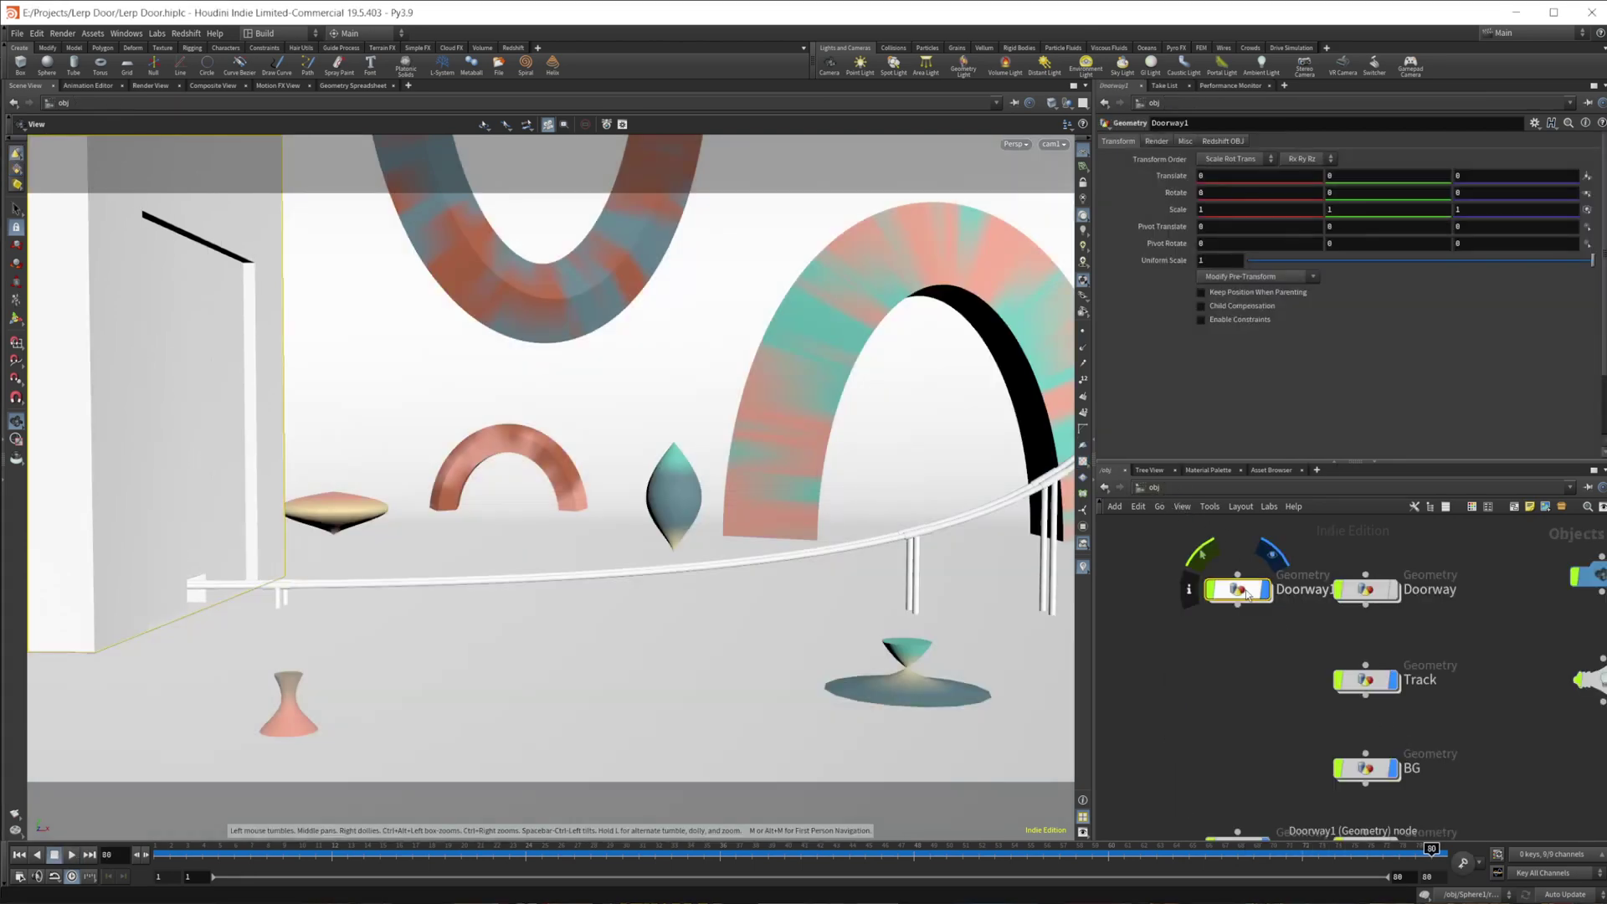
key("h")
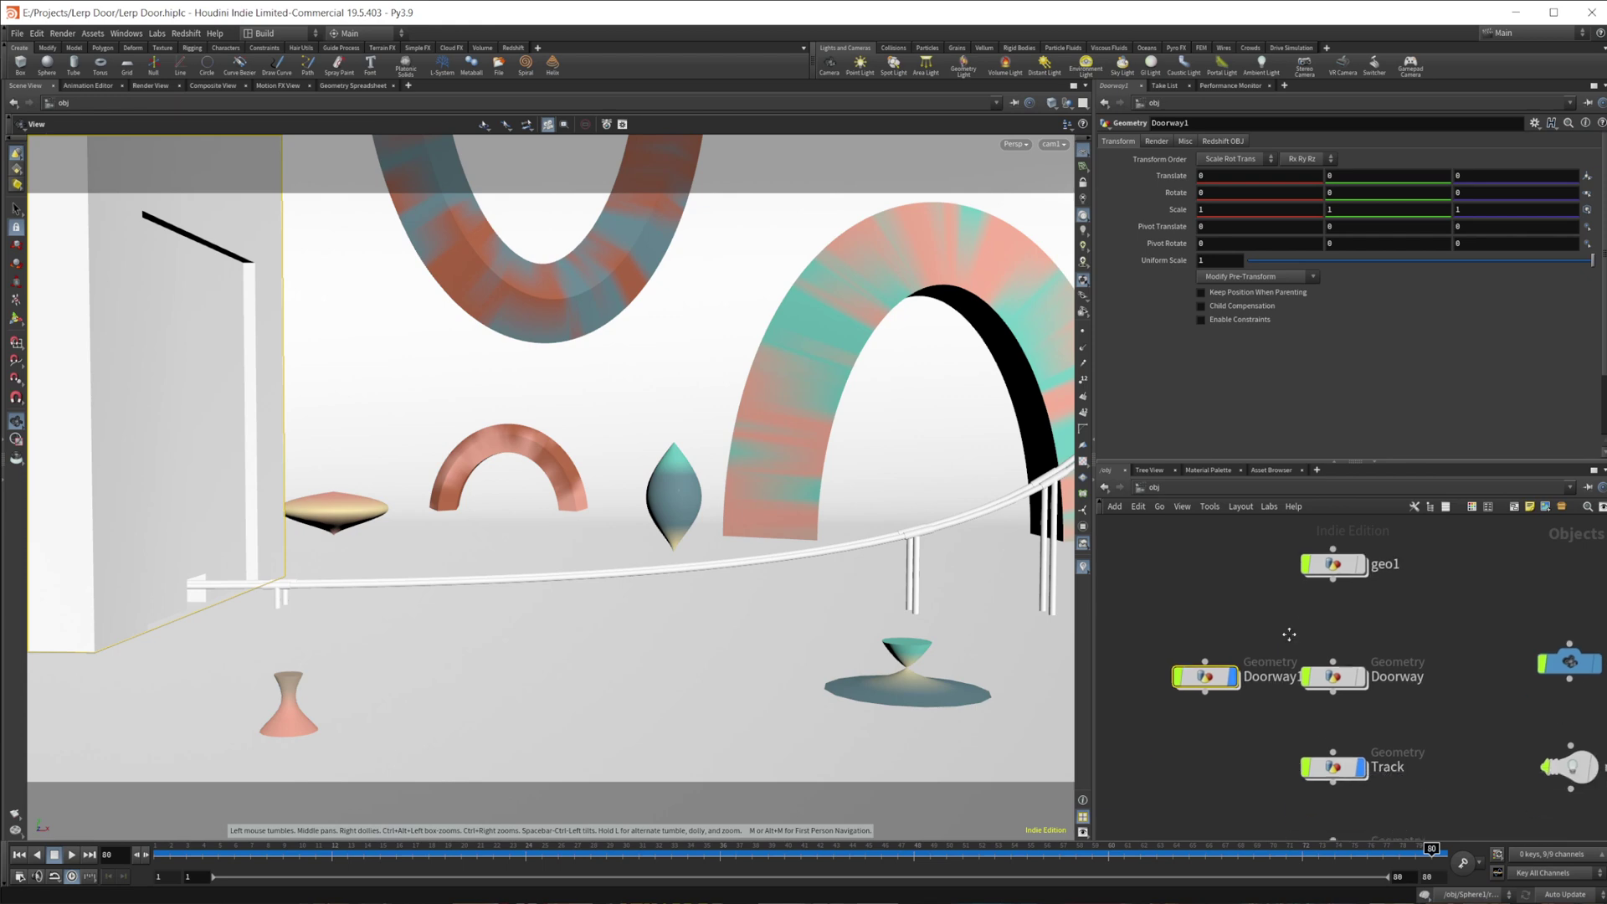
left_click(1281, 569)
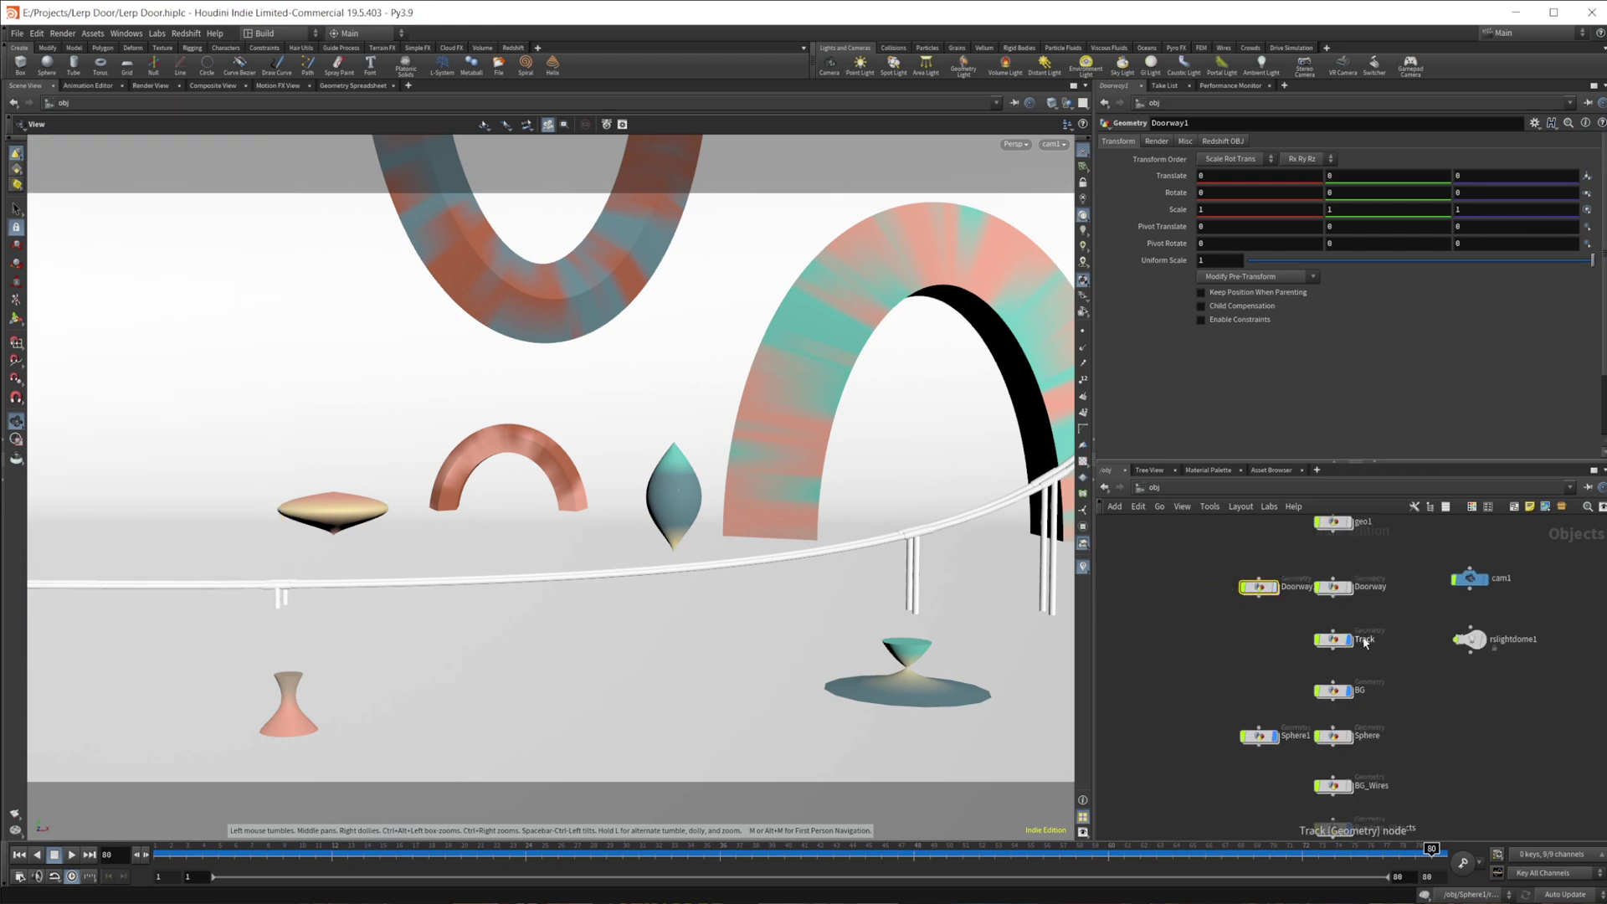
middle_click_drag(1317, 616, 1209, 667)
scroll(1226, 590, "up", 8)
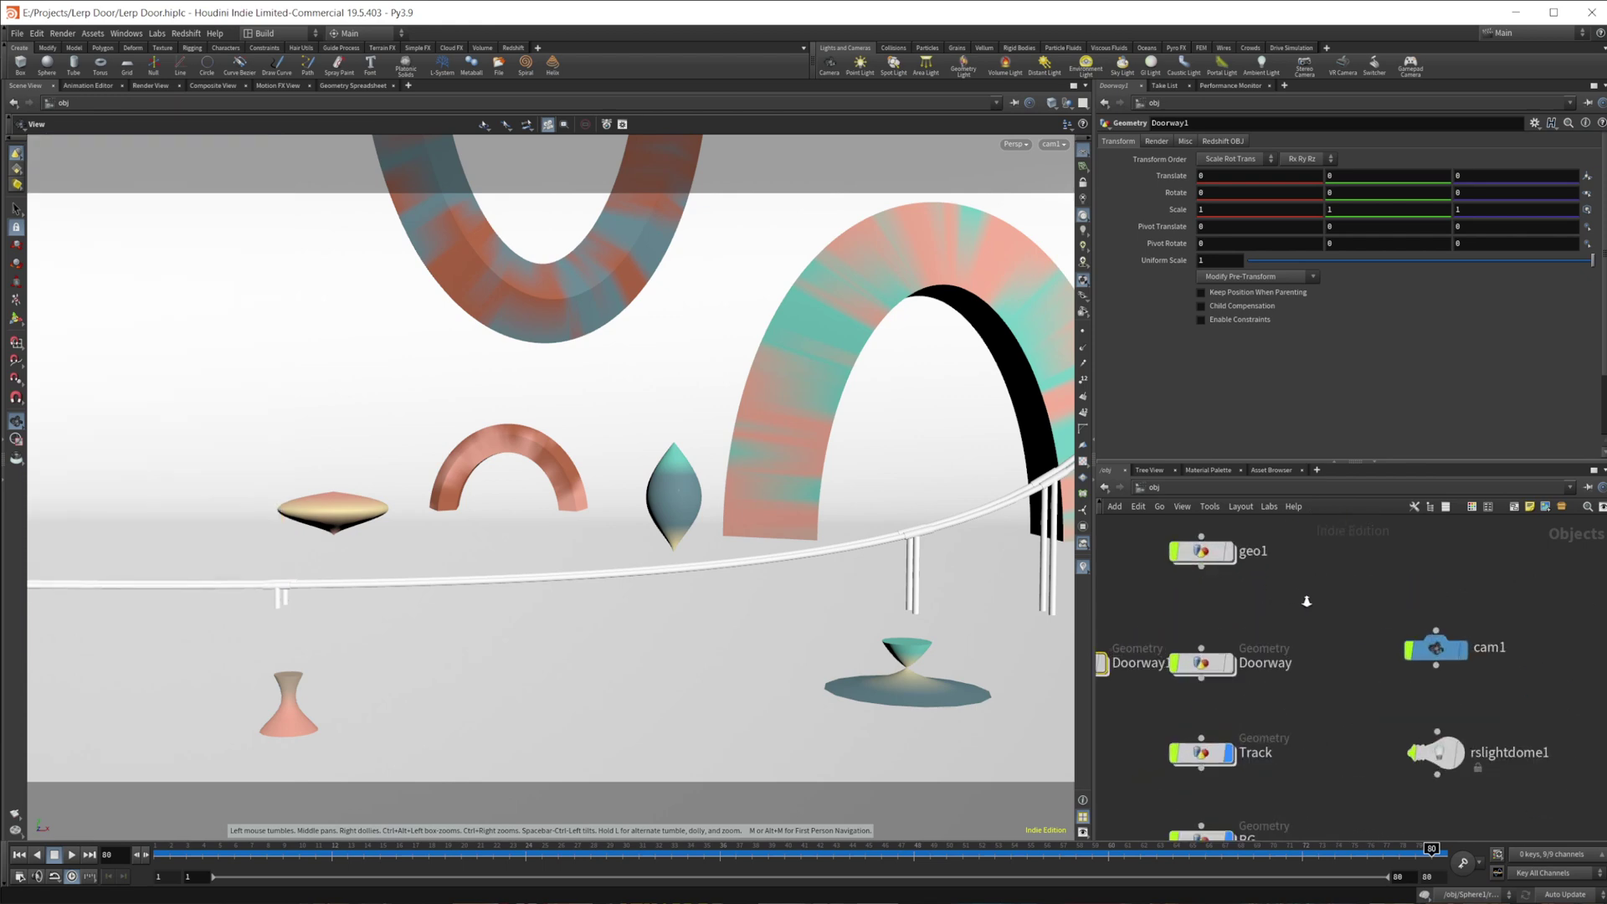
left_click(1281, 586)
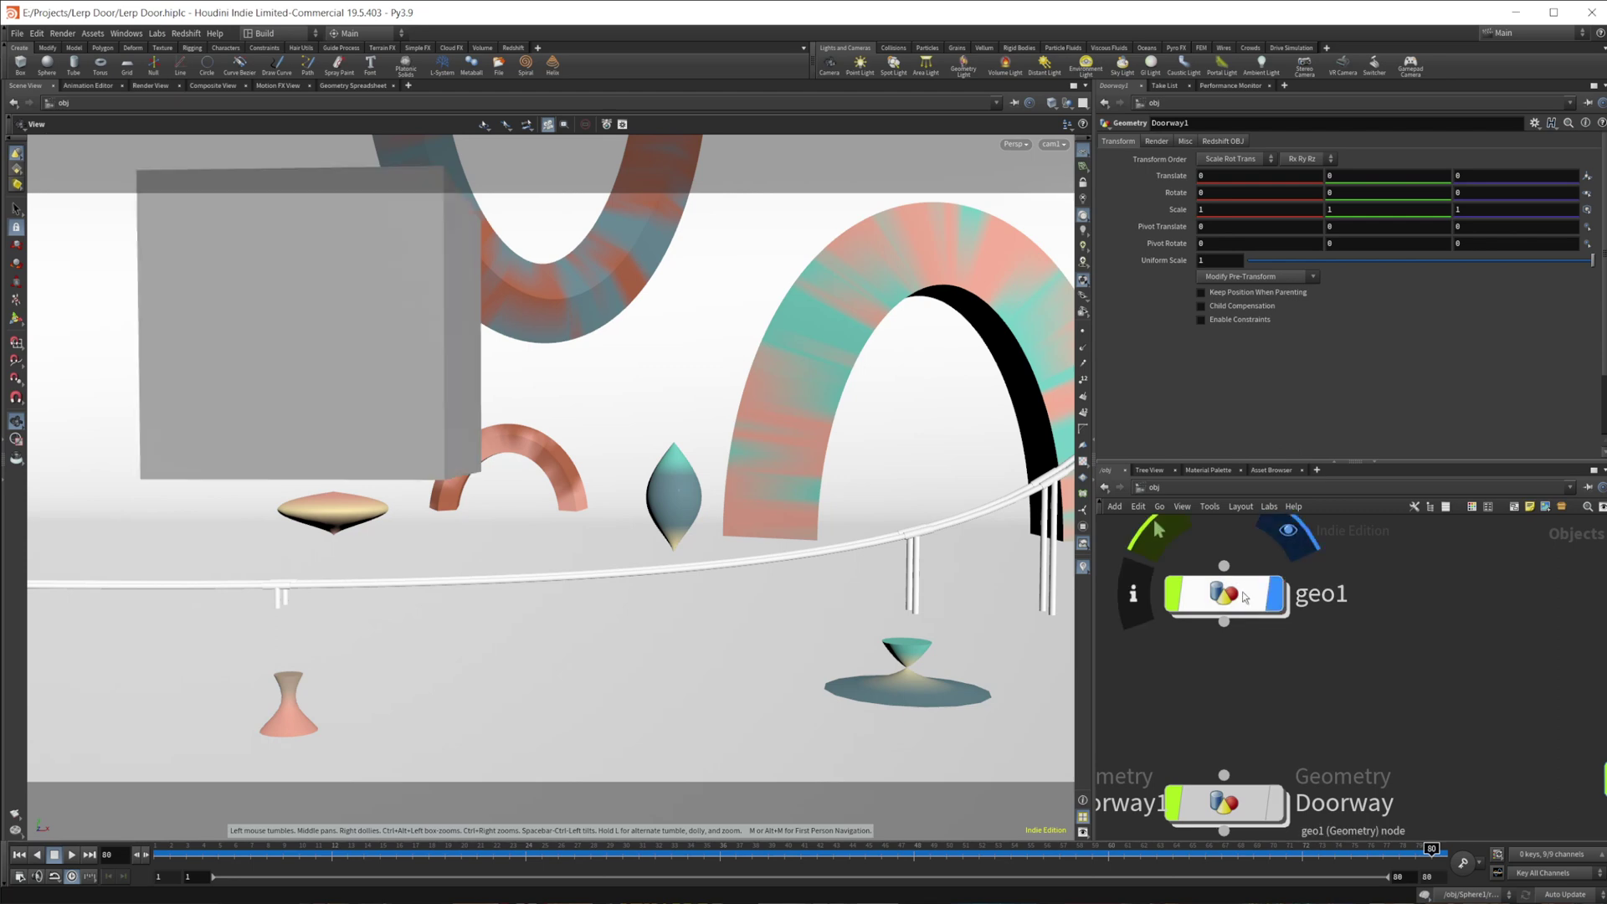
double_click(1223, 594)
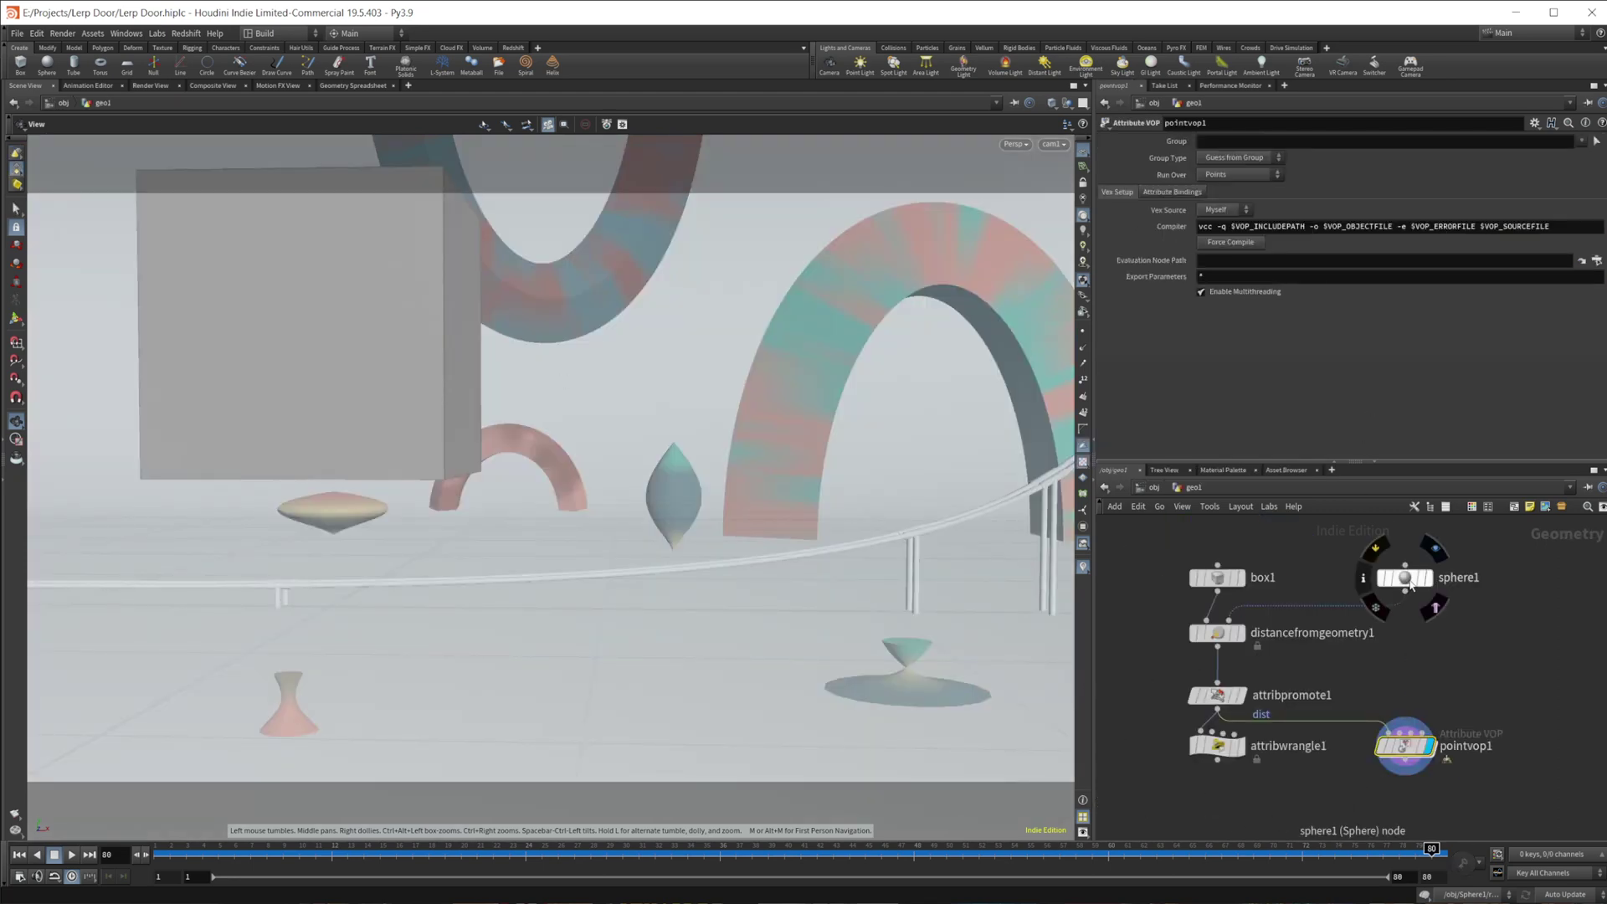
- Look through the pointvop1 network's nodes, then return to geo1
double_click(1406, 746)
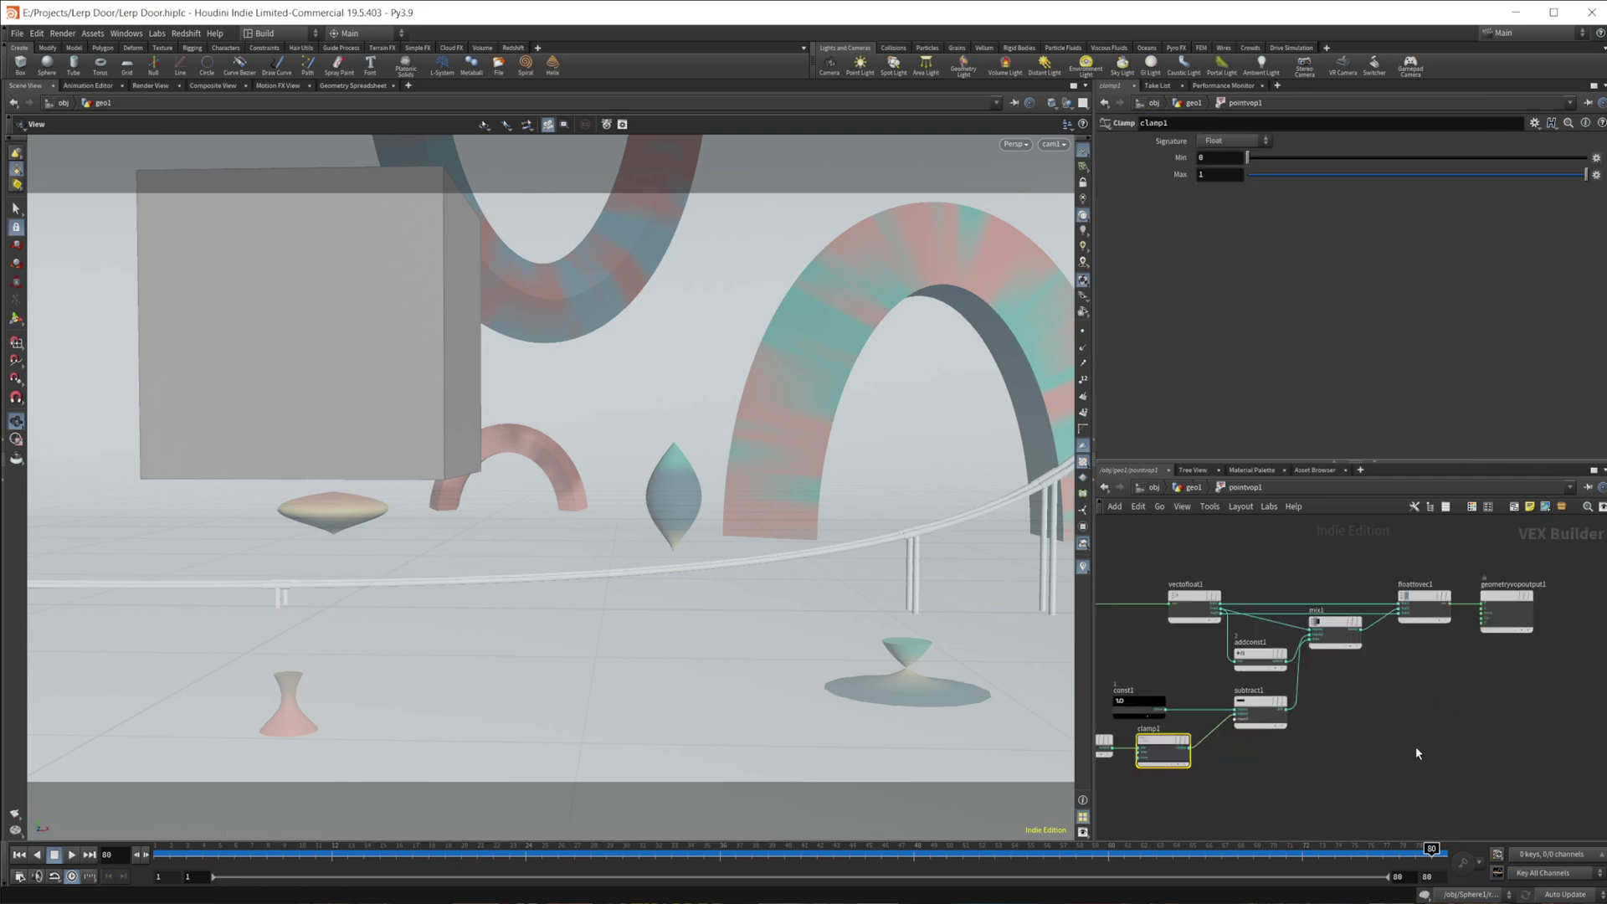
middle_click_drag(1473, 762, 1509, 764)
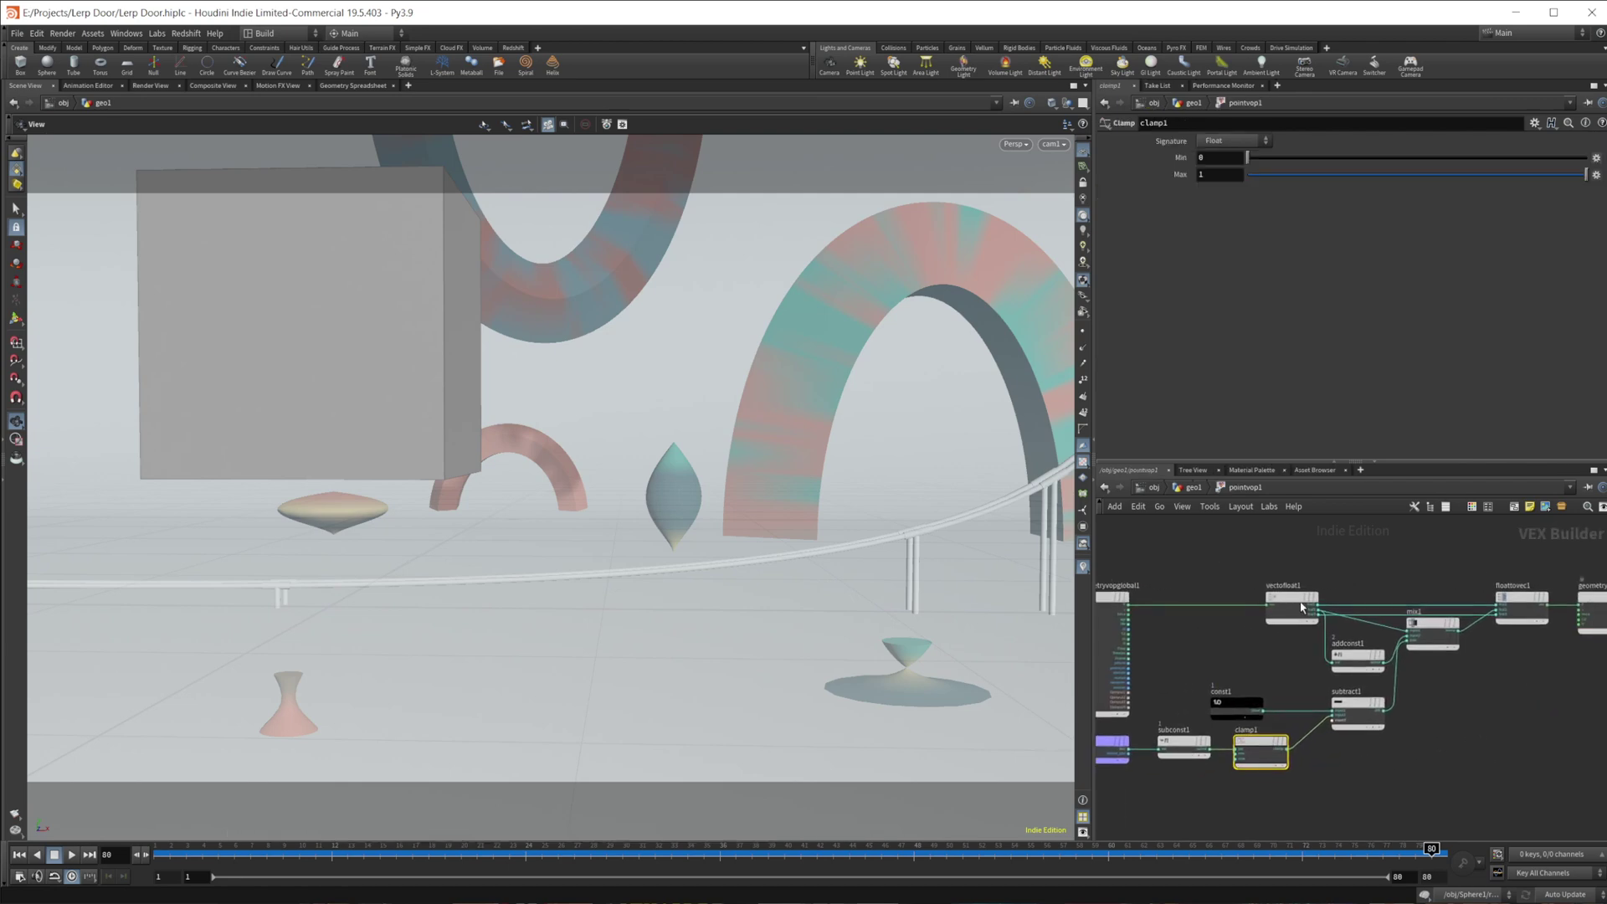
left_click(1198, 488)
- Select sphere1 and slide it along X toward the box, comparing against attribwrangle1's code
left_click(1404, 578)
key("Return")
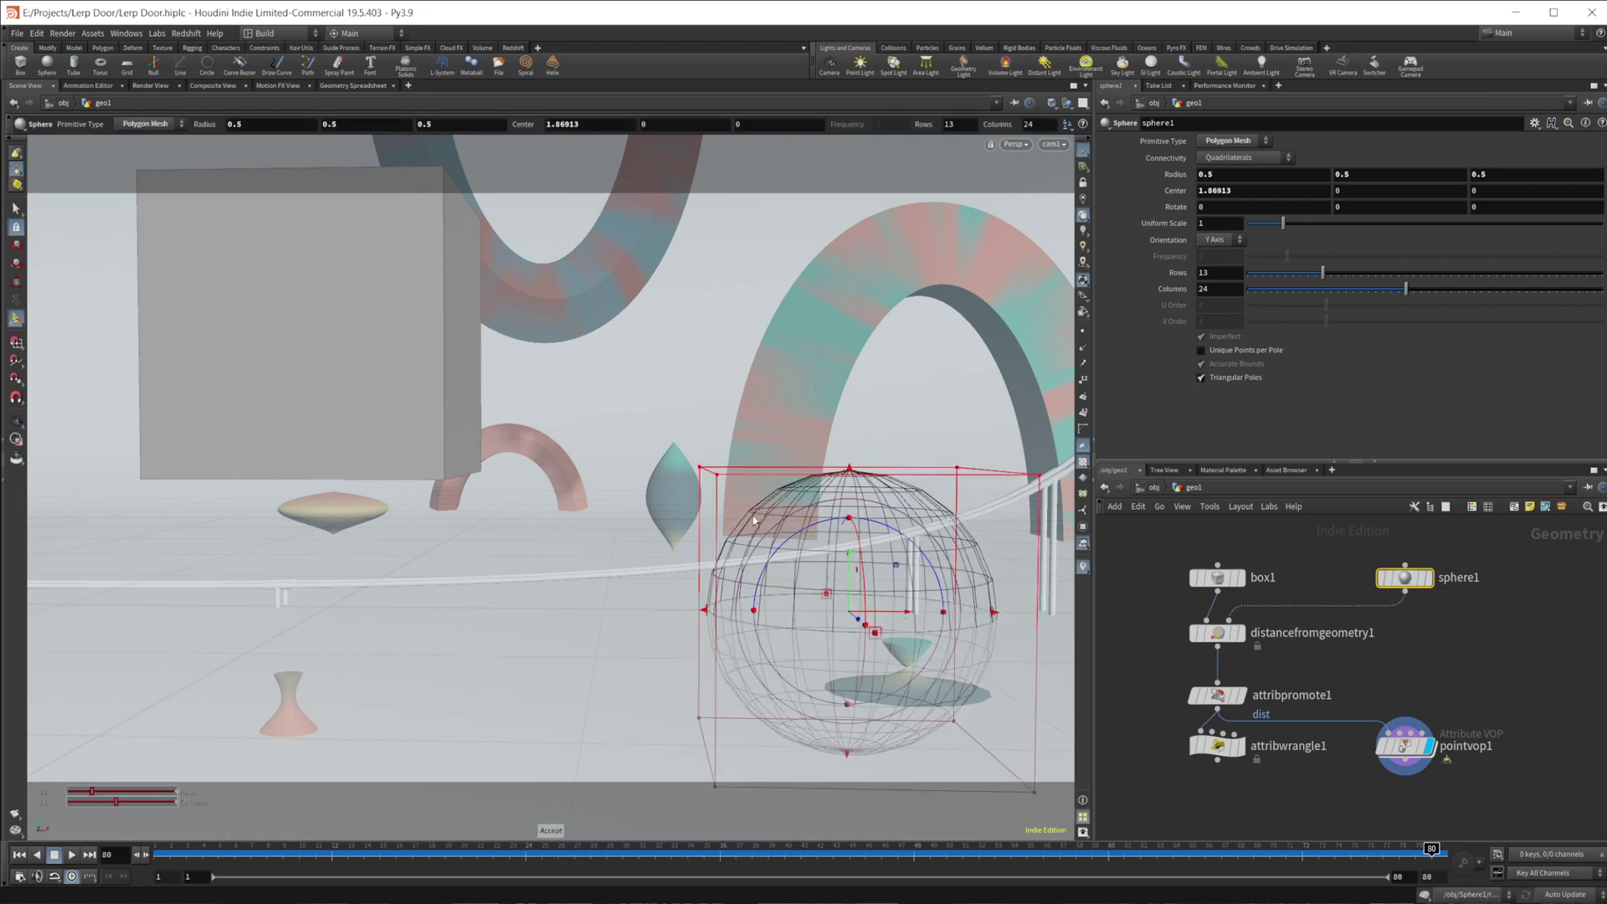
left_click_drag(754, 520, 757, 611)
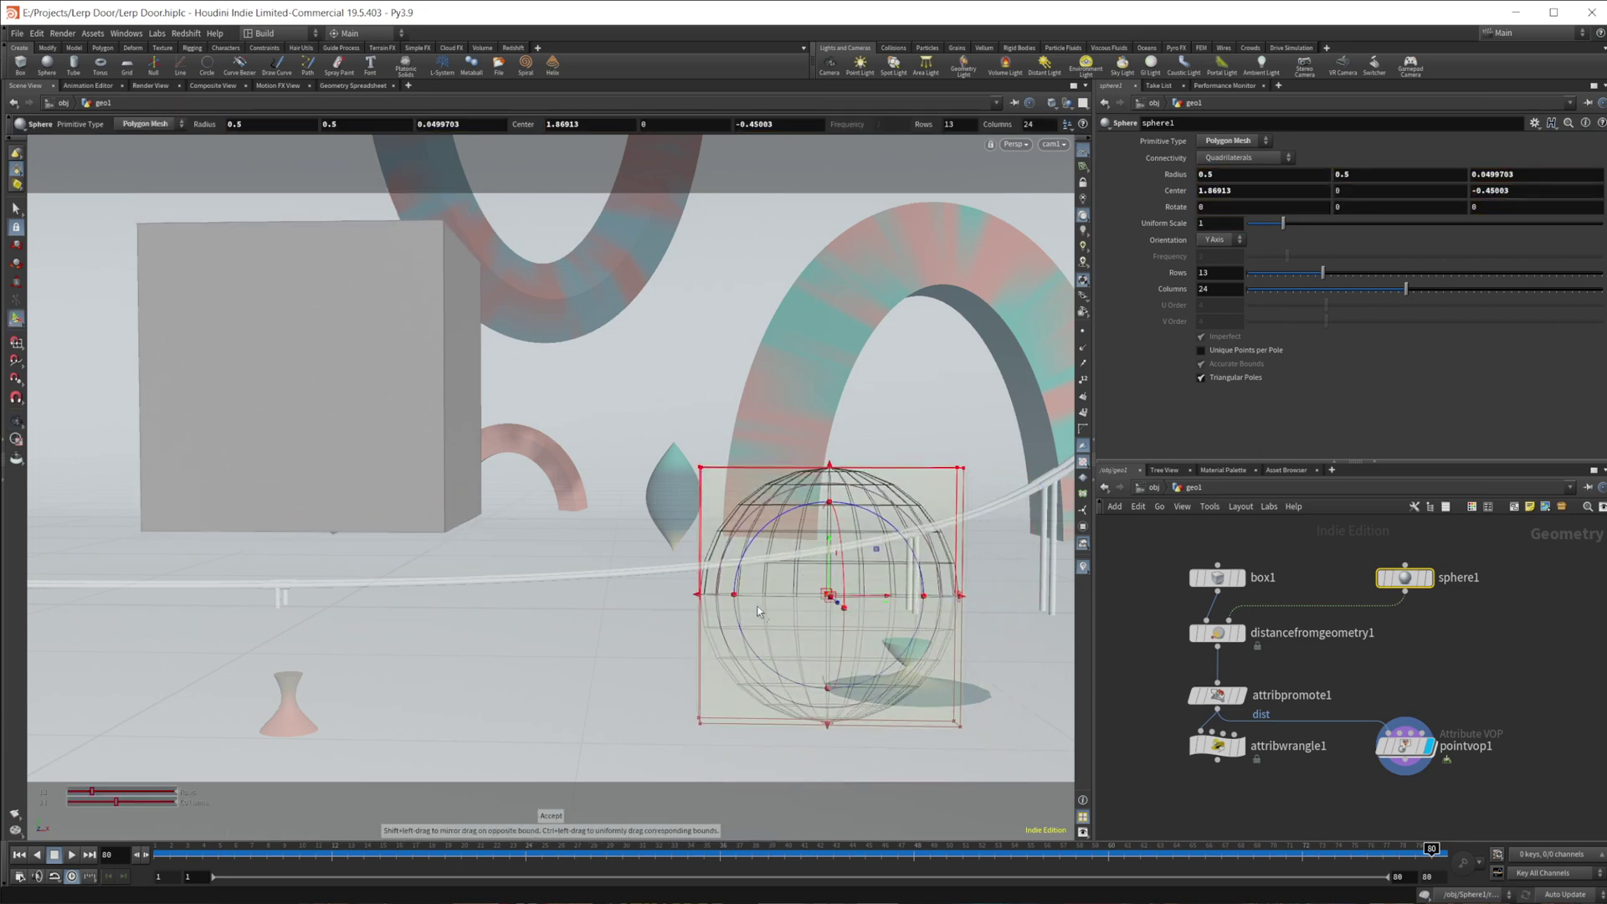
key("ctrl+z")
left_click_drag(899, 617, 870, 586)
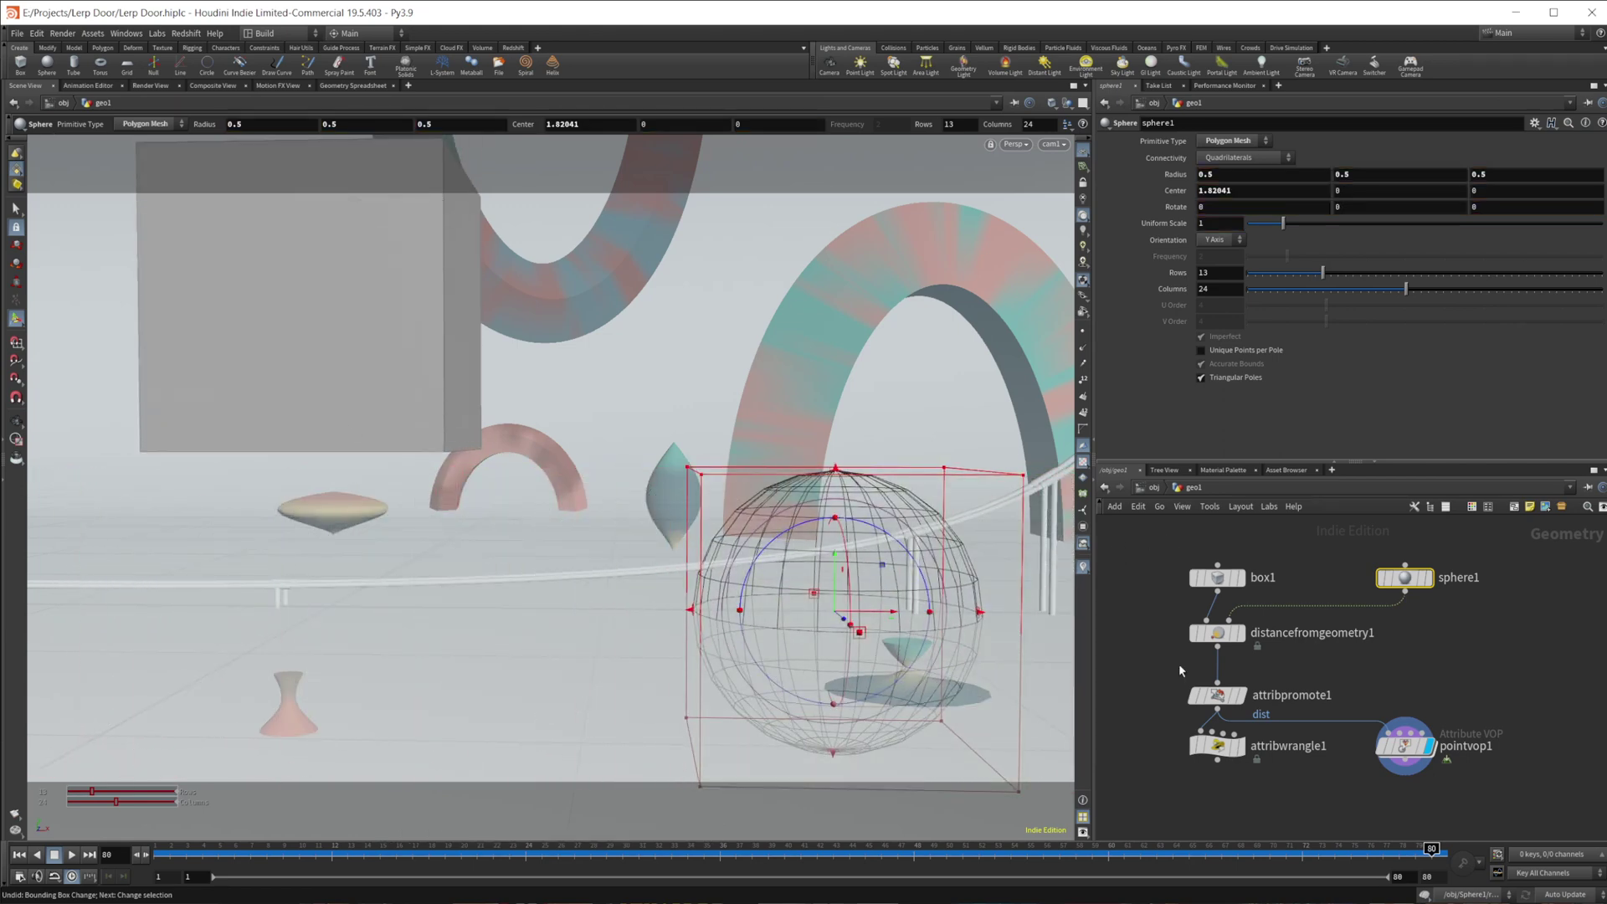
left_click(1217, 745)
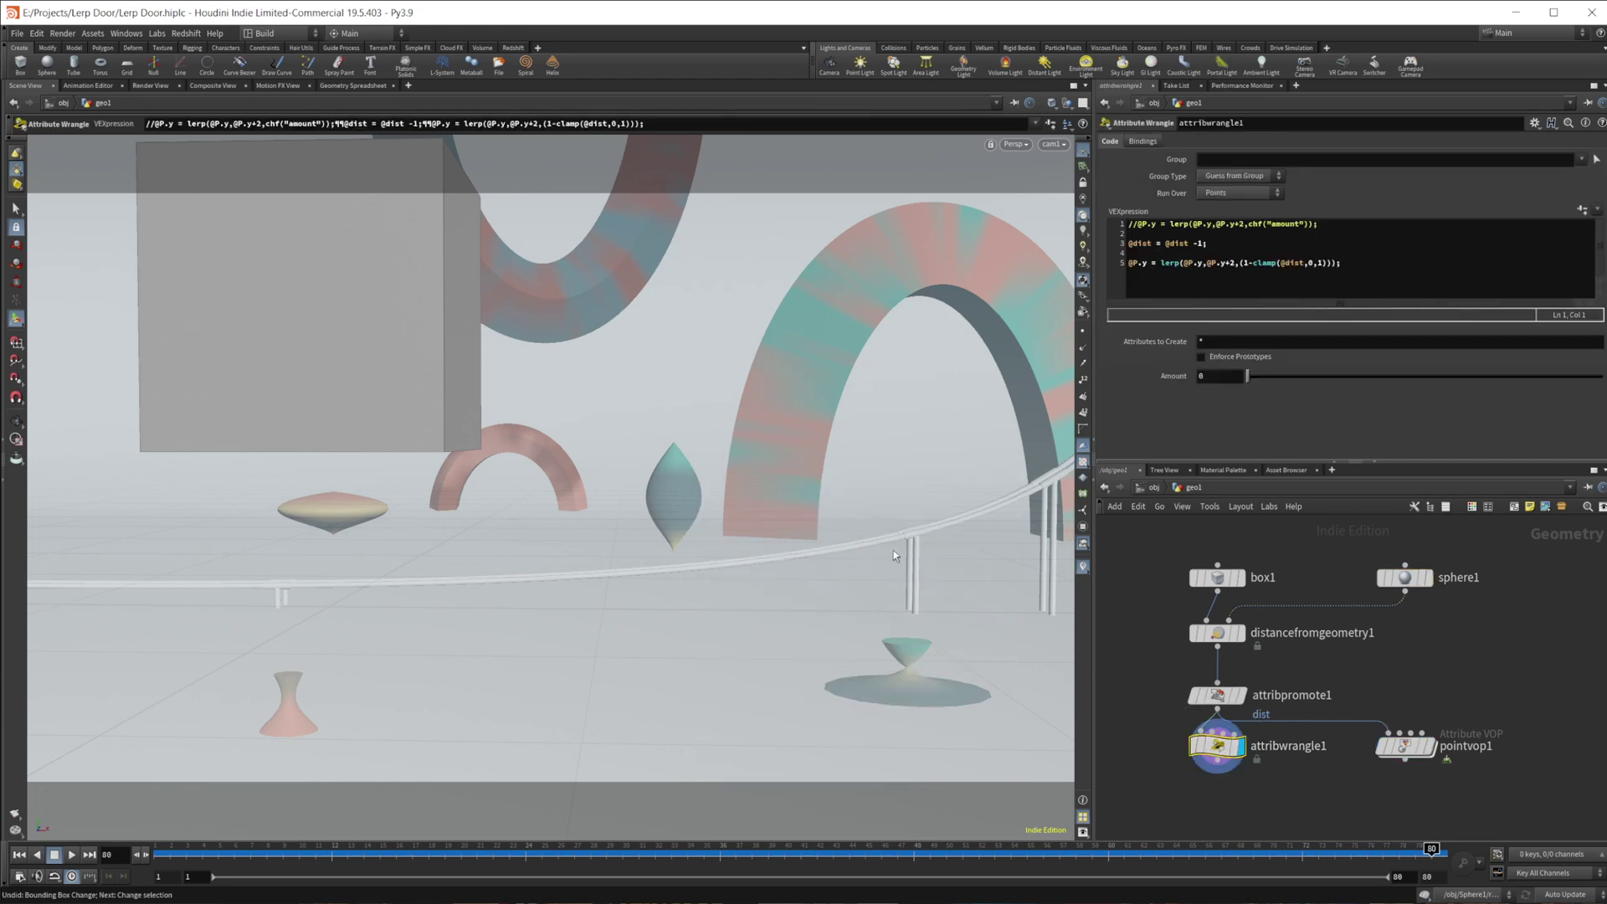
left_click(1404, 577)
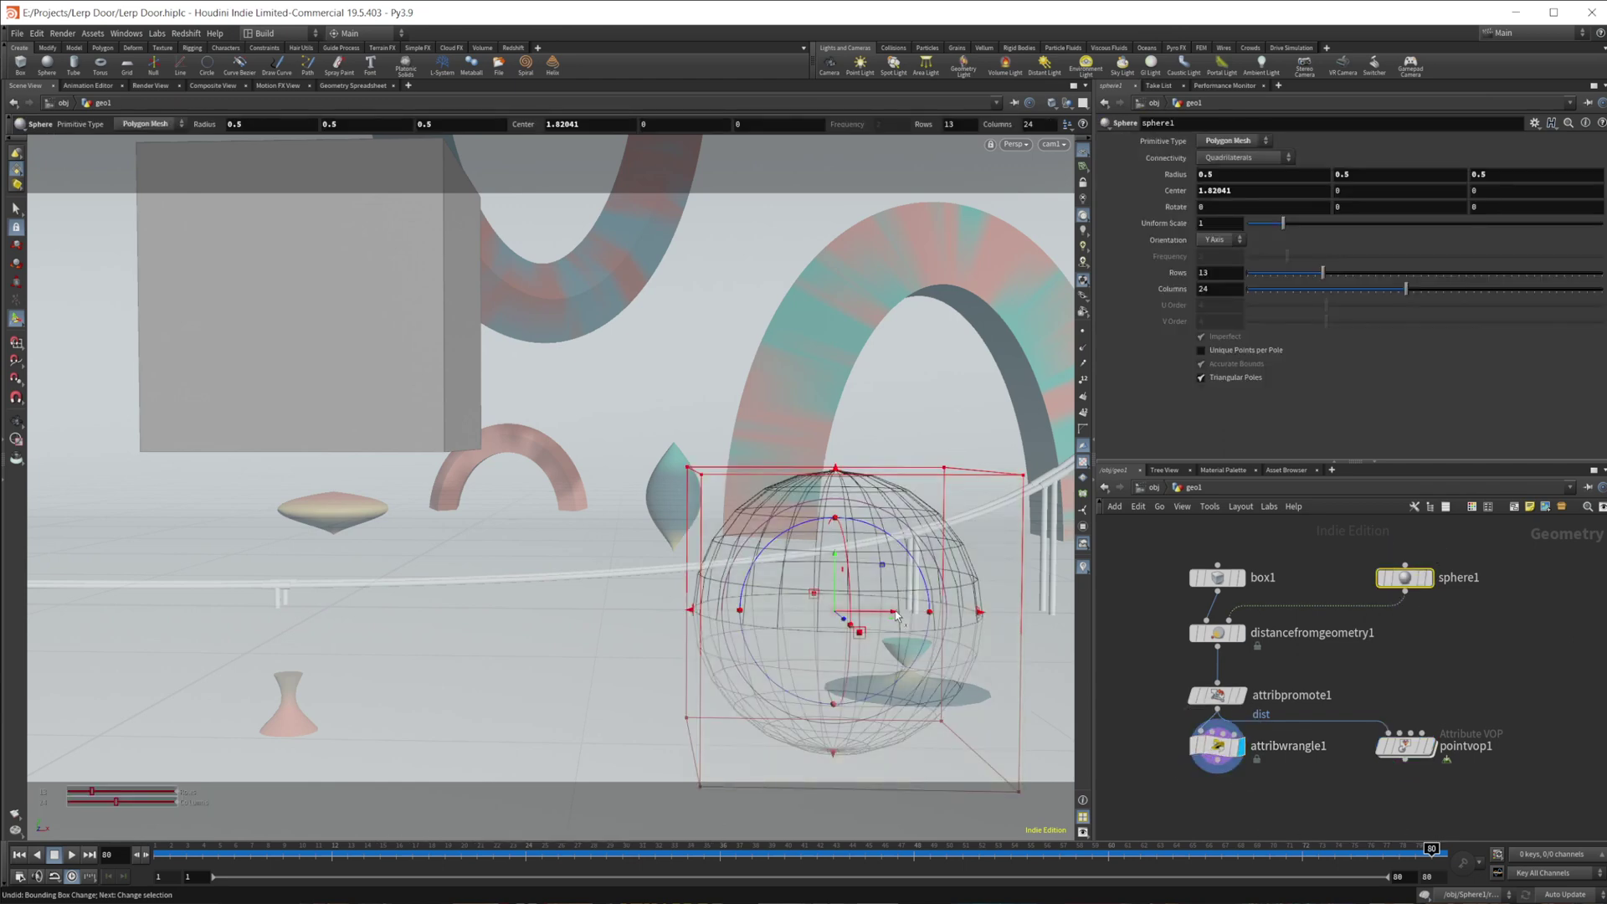
mouse_move(970, 624)
left_mouse_down()
mouse_move(579, 624)
mouse_move(1006, 627)
mouse_move(991, 628)
left_mouse_up()
double_click(1399, 749)
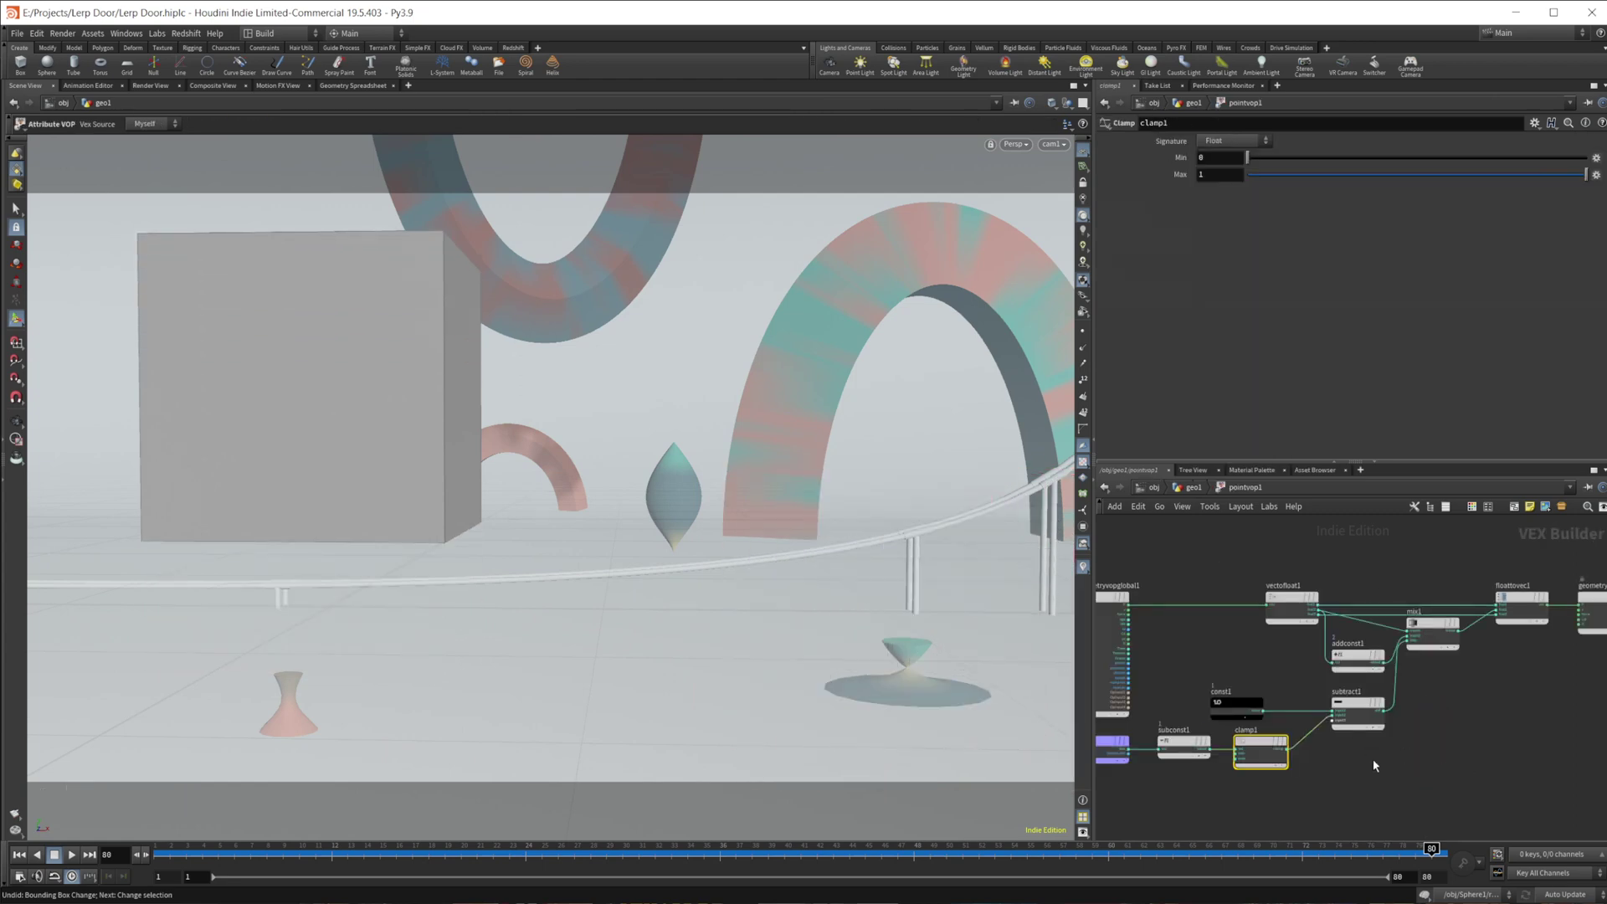
middle_click_drag(1243, 822, 1279, 822)
scroll(1268, 771, "up", 2)
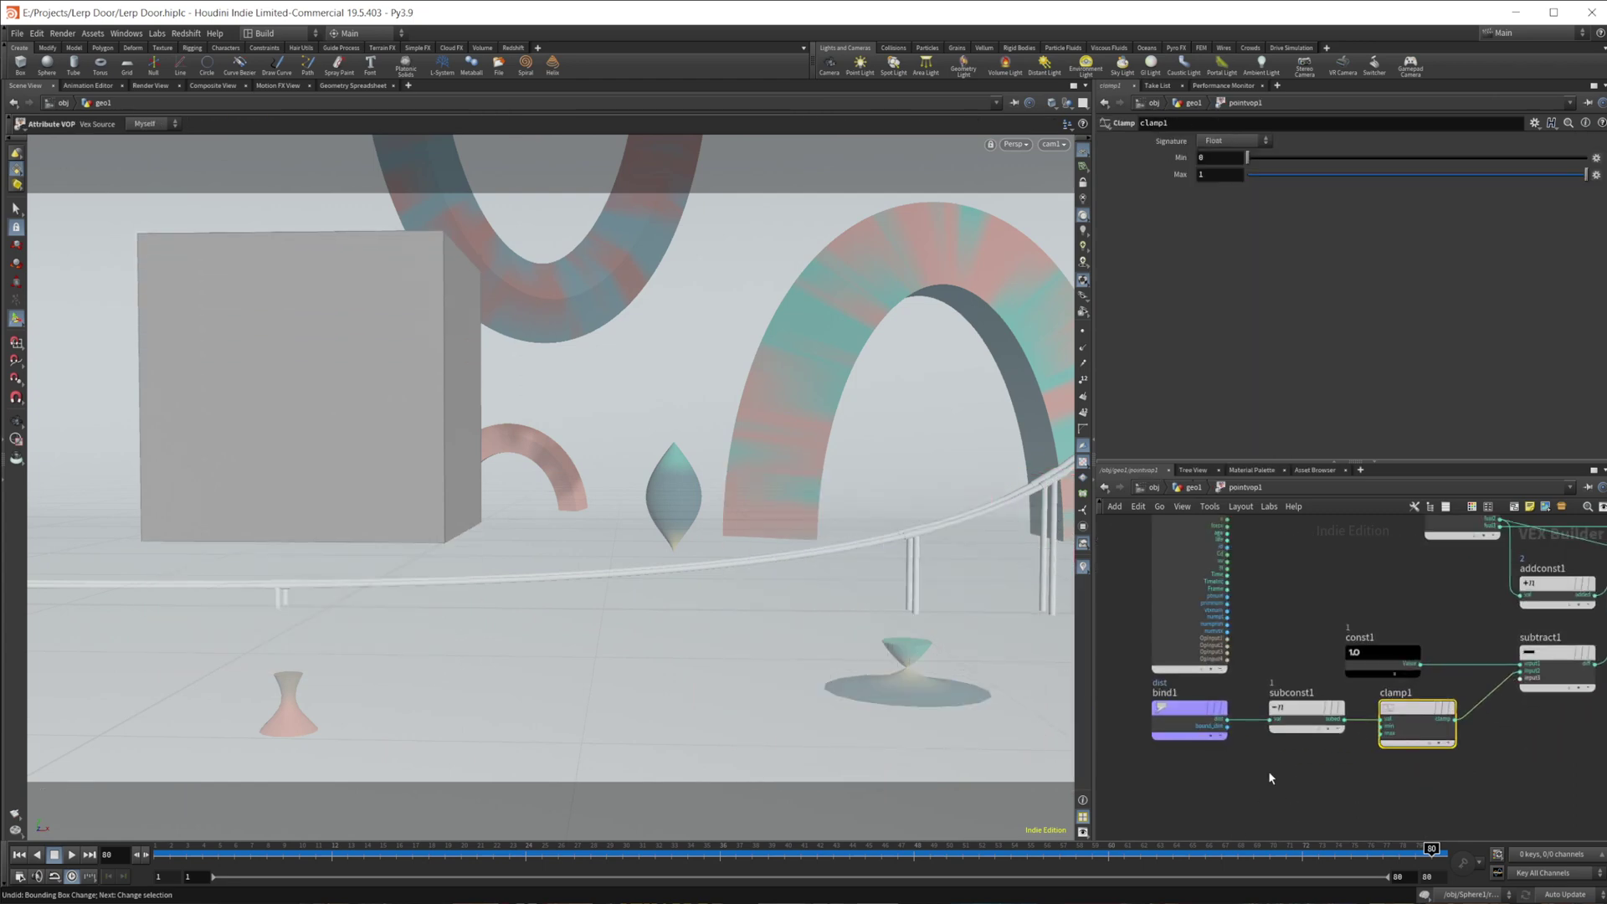
left_click(1187, 717)
middle_click_drag(1305, 711, 1227, 701)
left_click(1228, 703)
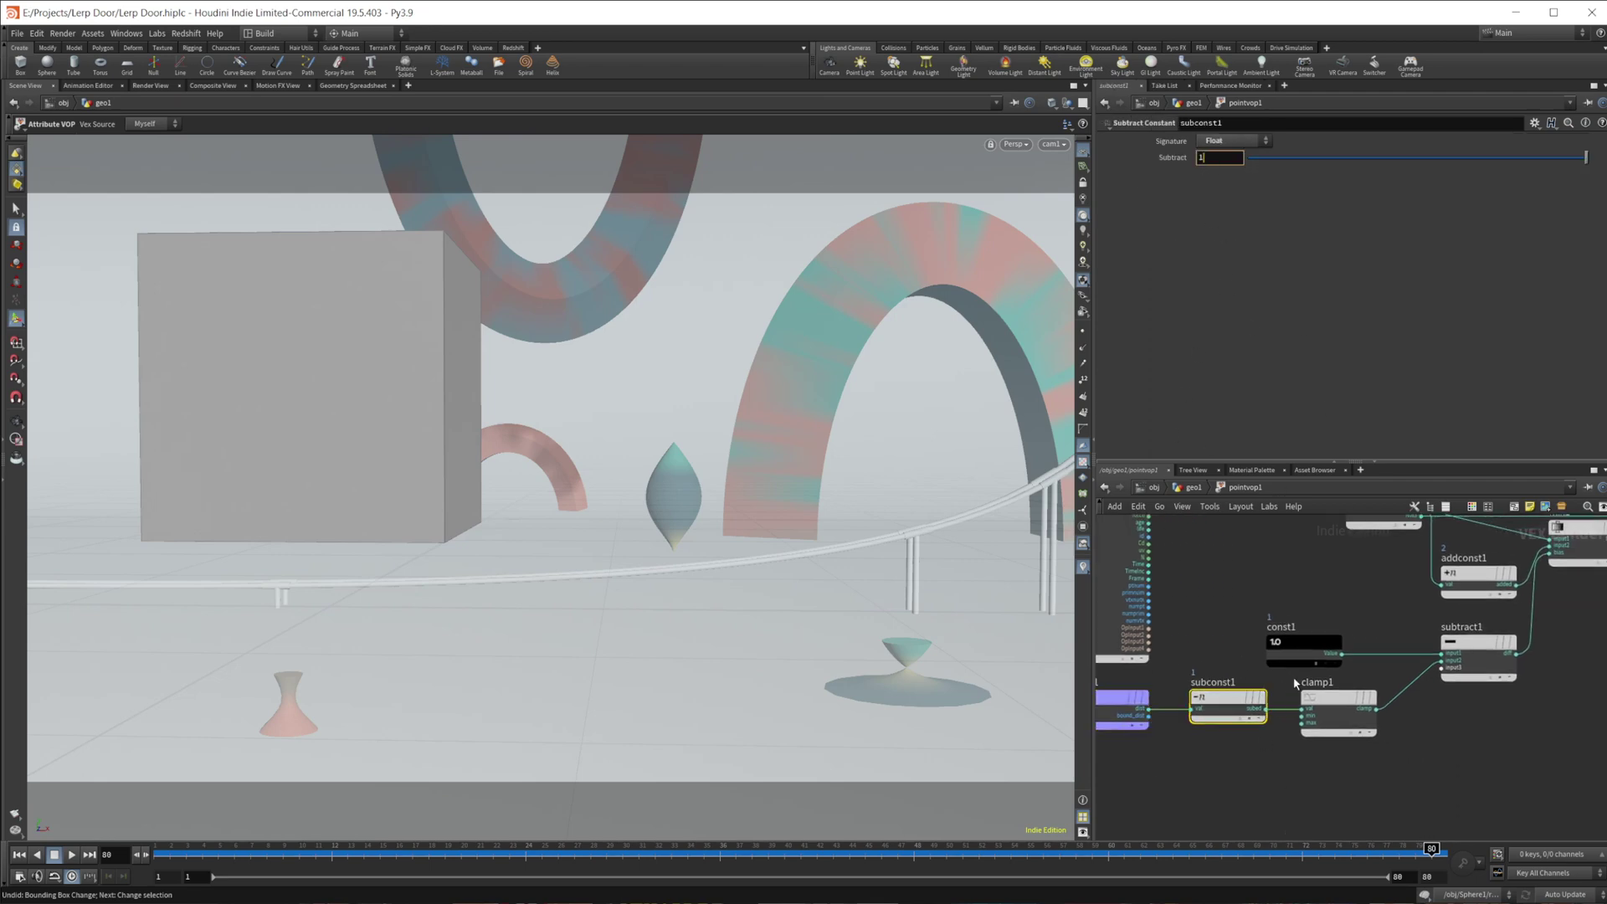
middle_click_drag(1263, 774, 1241, 766)
left_click(1303, 705)
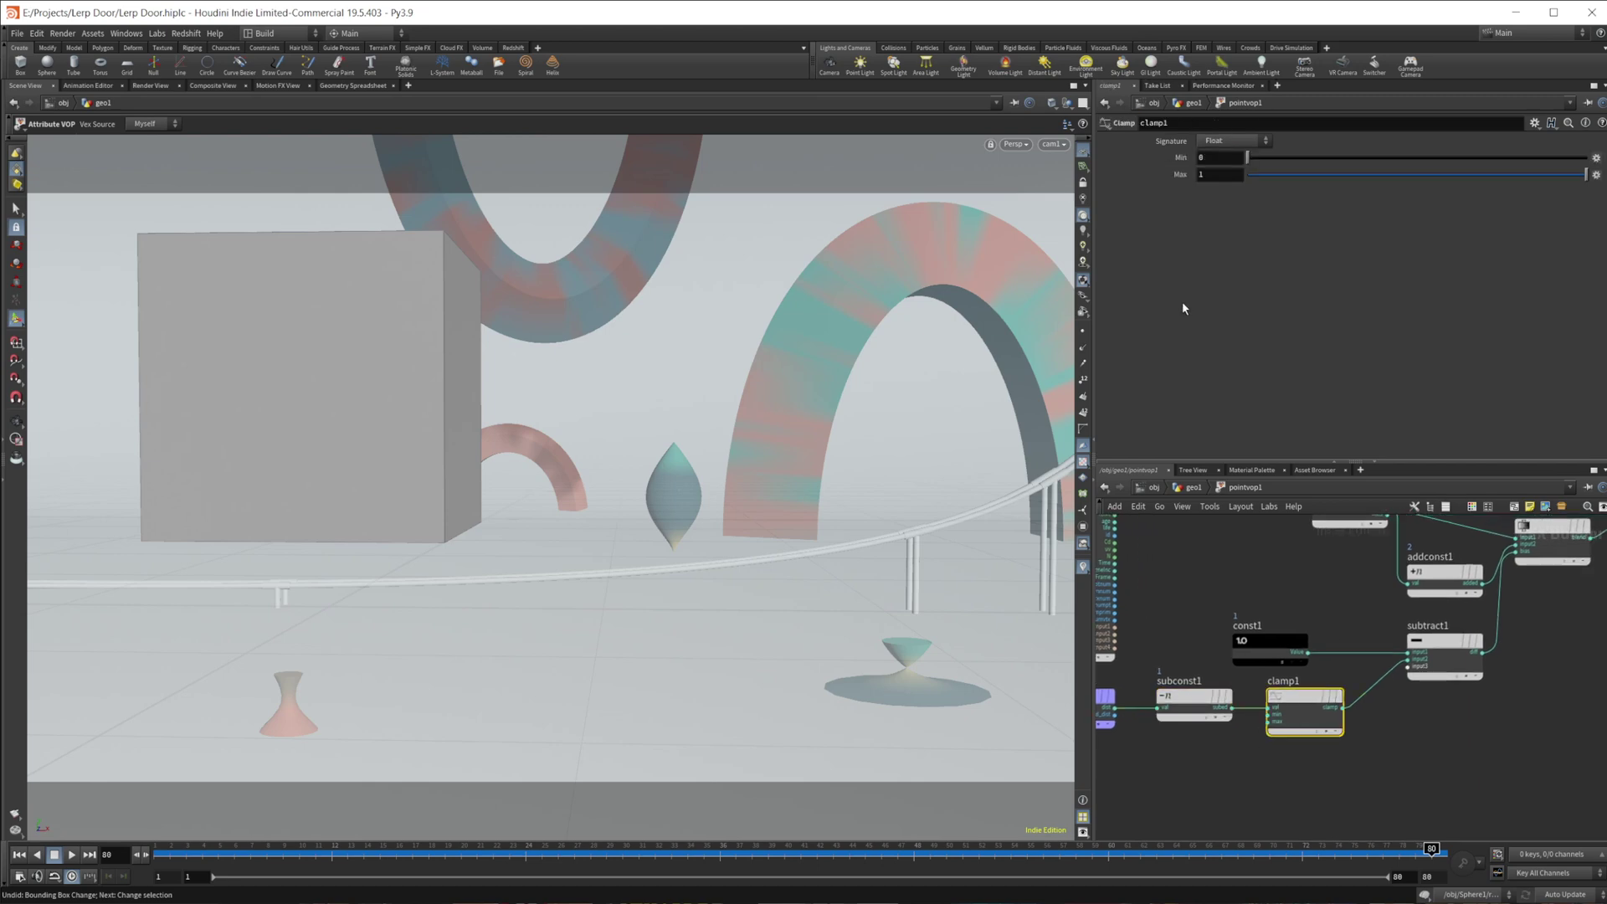
middle_click_drag(1352, 753, 1300, 764)
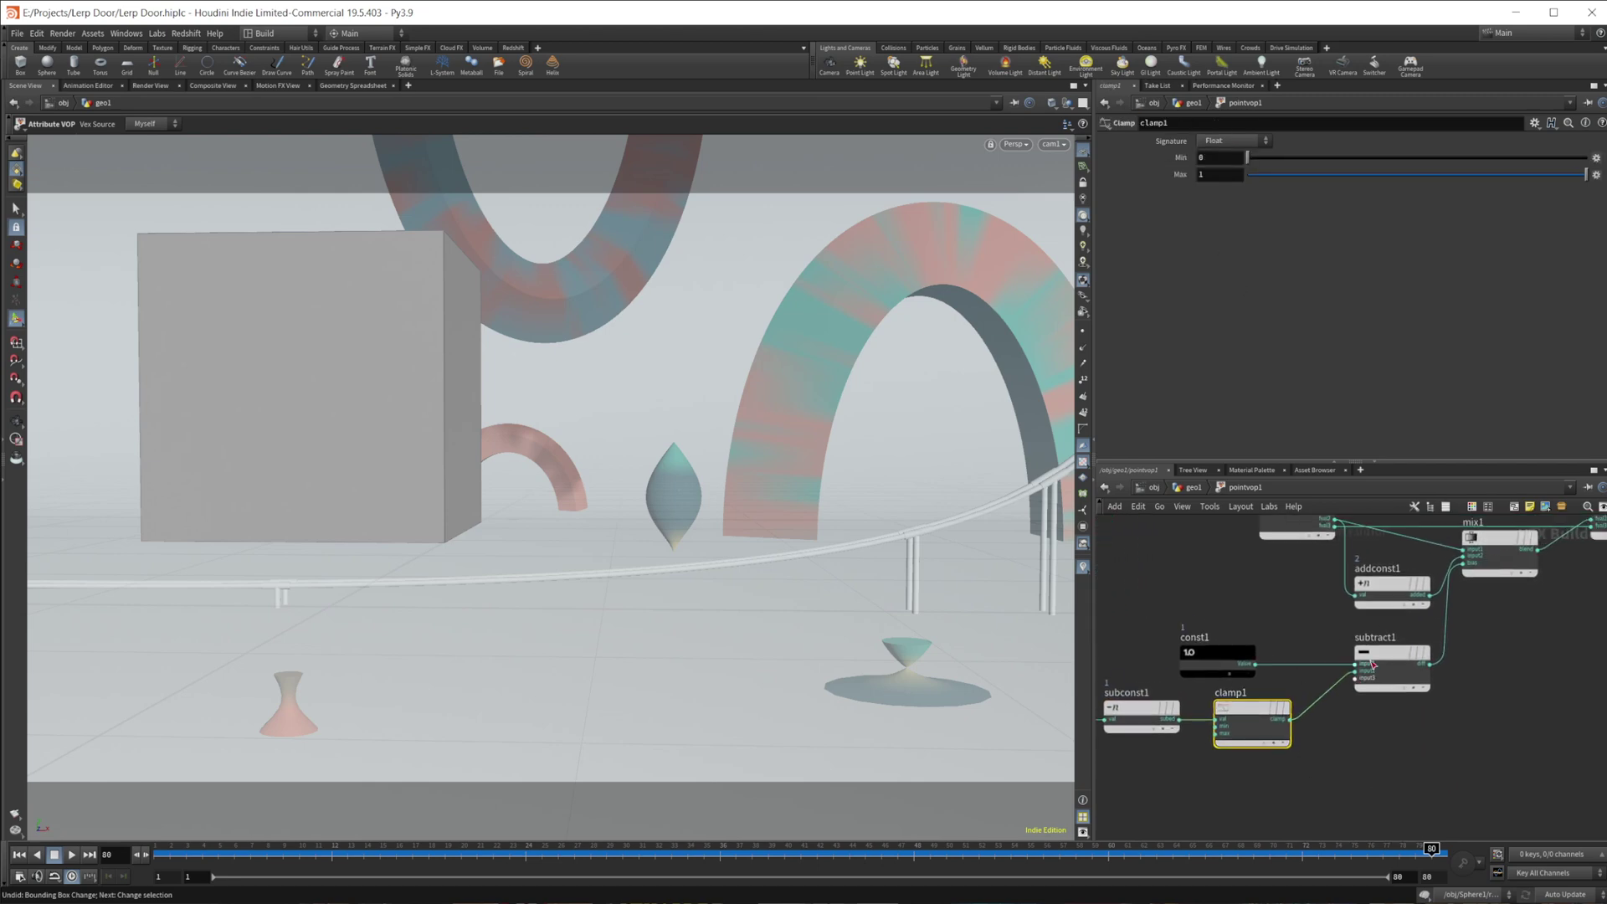
left_click(1209, 653)
left_click(1385, 657)
mouse_move(1242, 742)
middle_mouse_down()
mouse_move(1207, 746)
mouse_move(1237, 746)
mouse_move(1249, 771)
middle_mouse_up()
left_click(1207, 747)
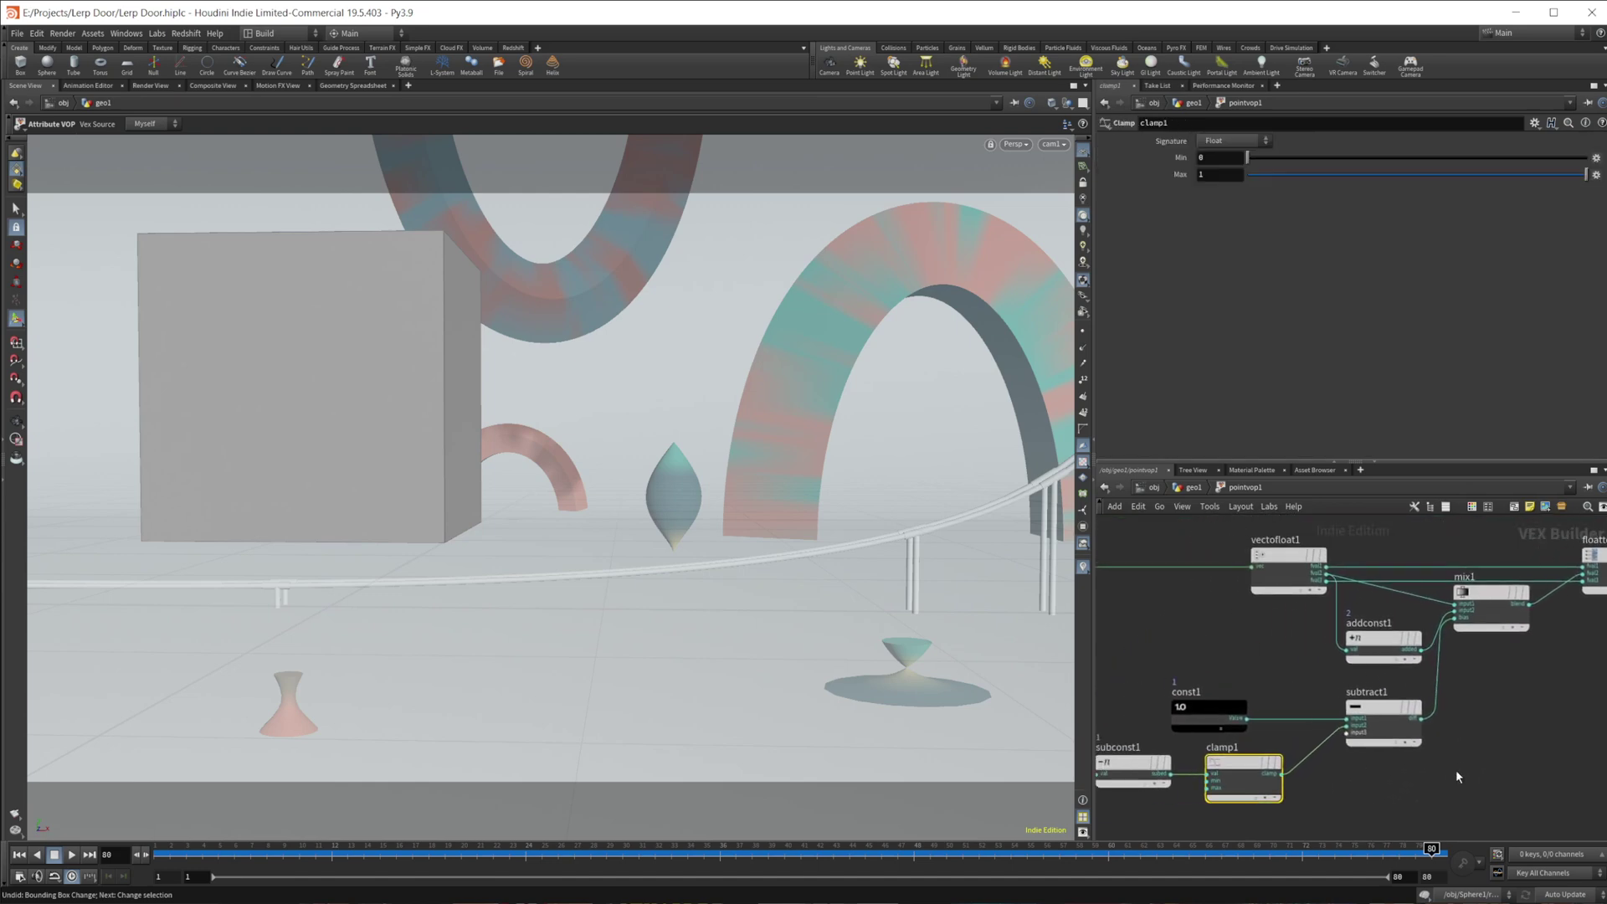
middle_click_drag(1473, 695, 1419, 706)
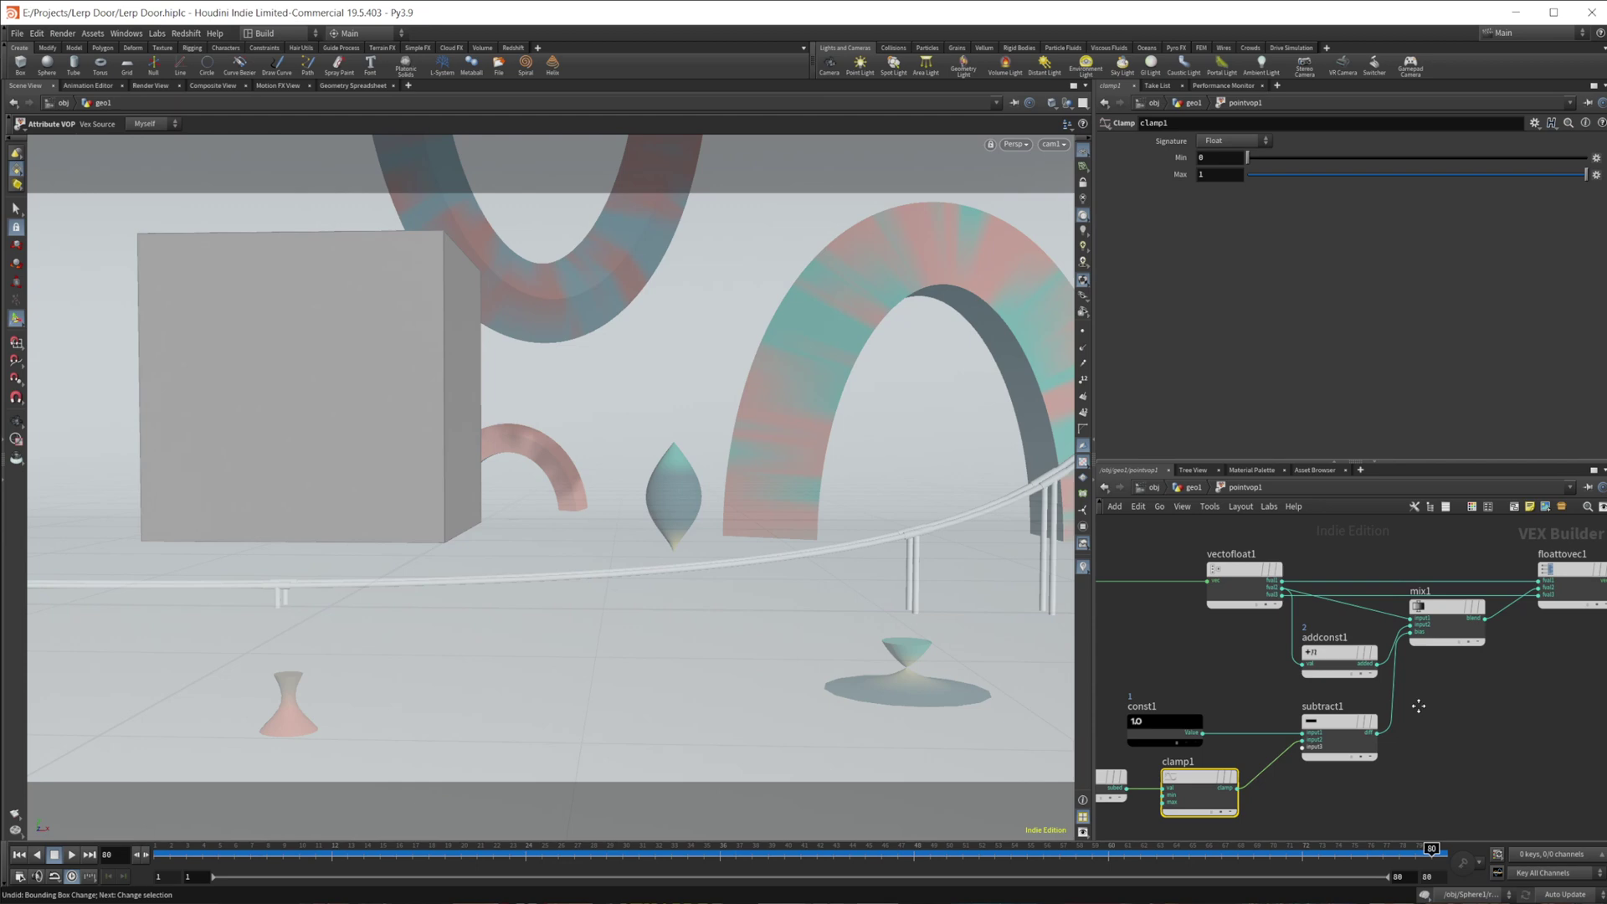
left_click(1446, 624)
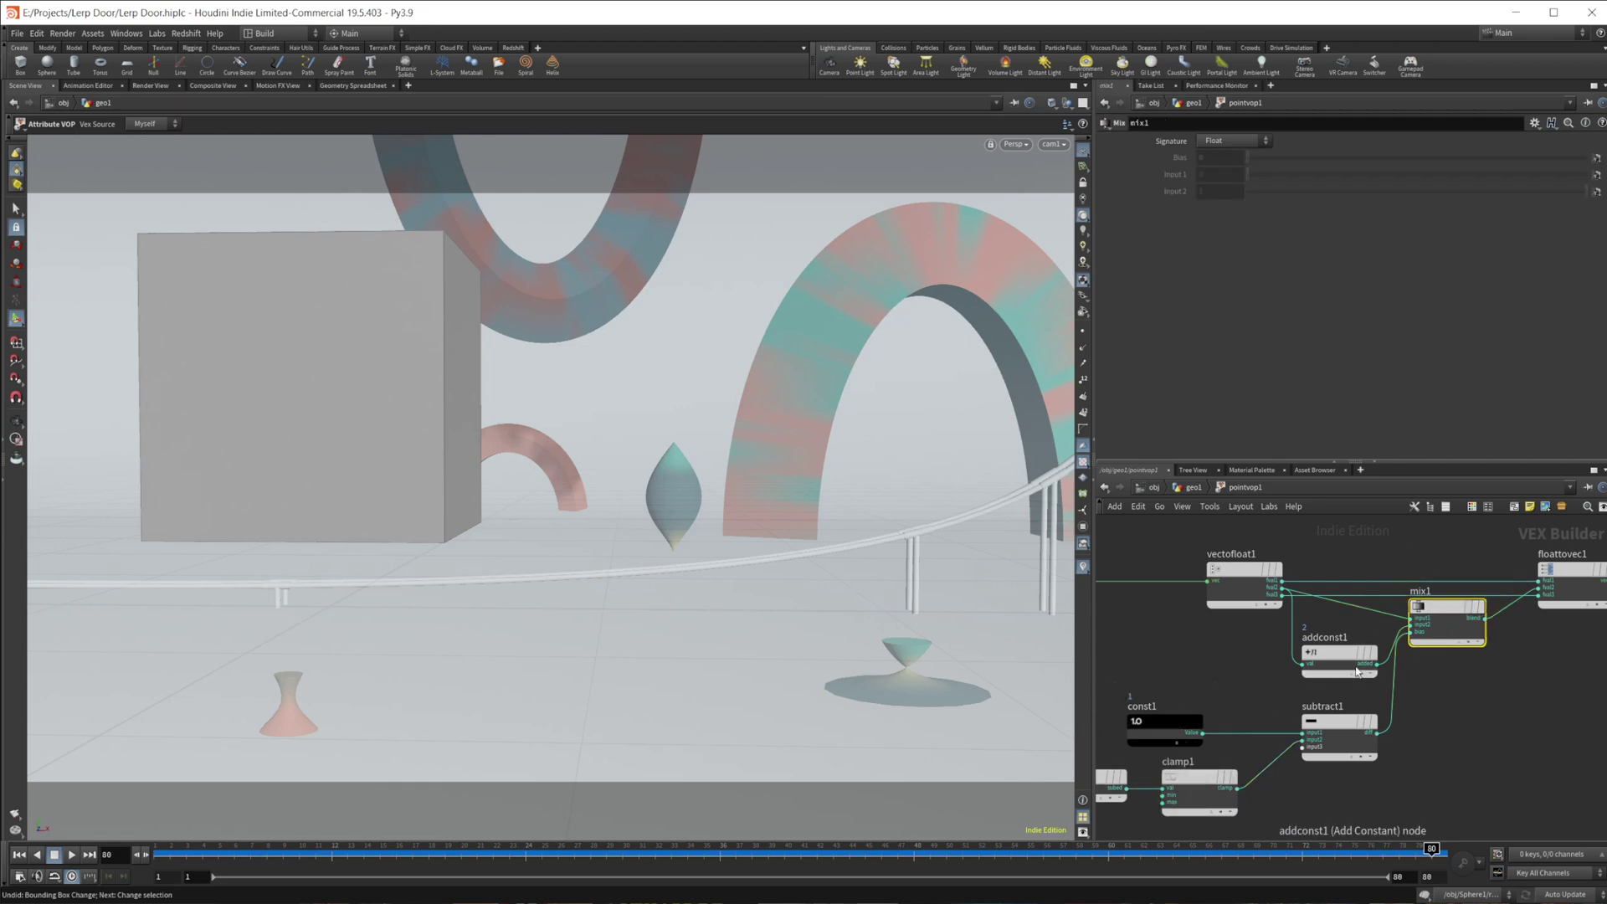
middle_click_drag(1181, 657, 1379, 665)
scroll(1268, 651, "up", 1)
- Inspect vectofloat1 and move the mix1 node slightly lower in the VOP network
middle_click_drag(1259, 601, 1163, 635)
left_click(1339, 615)
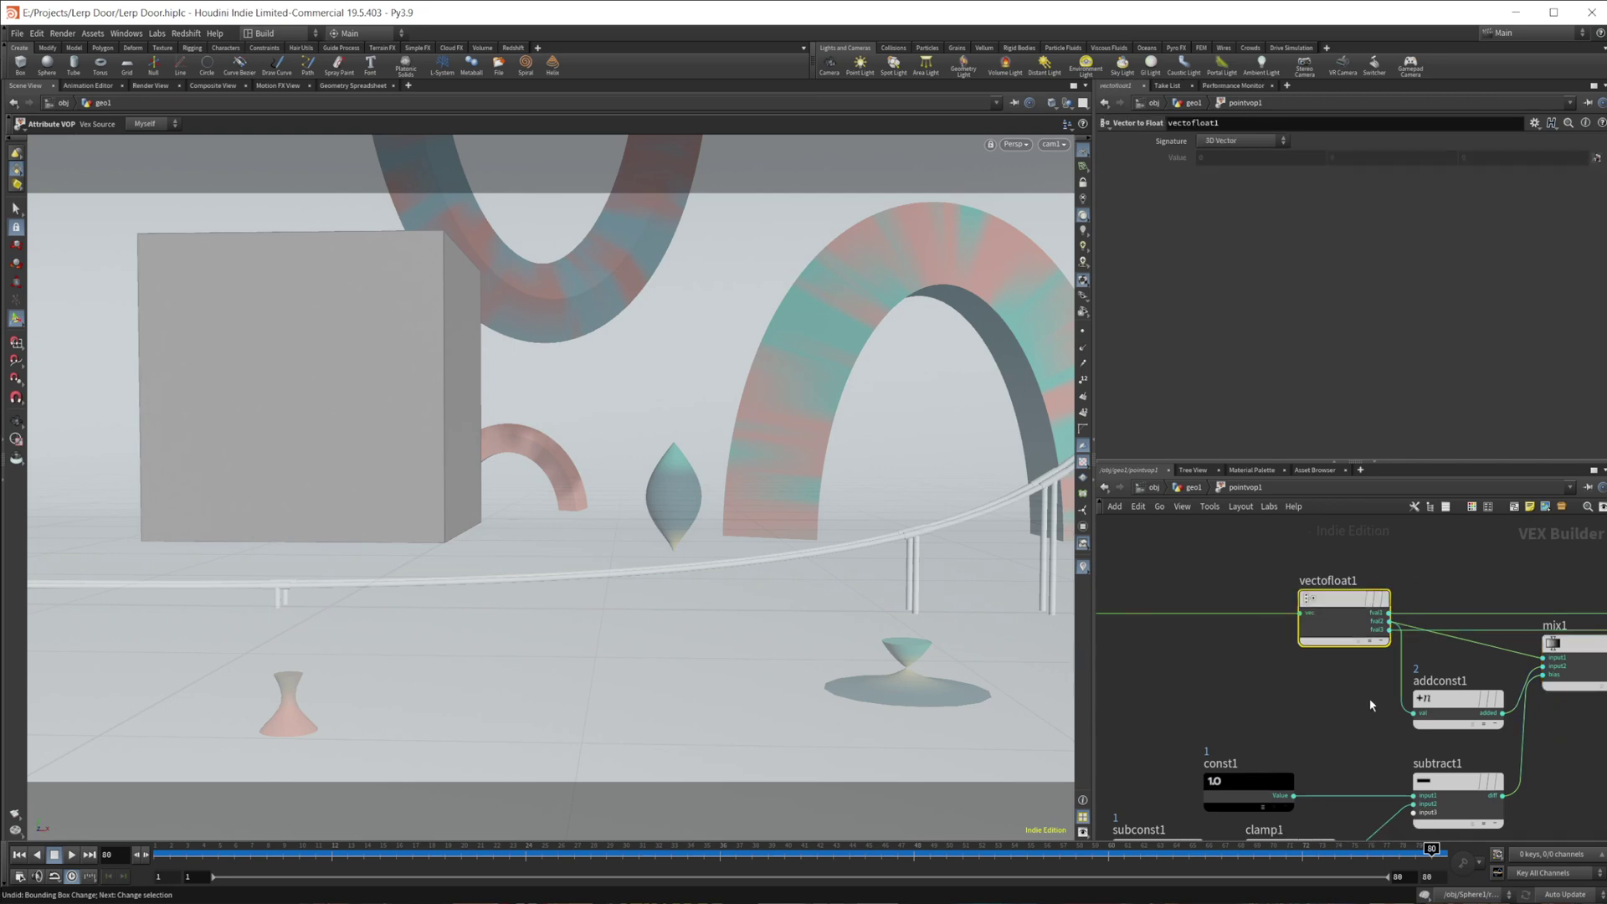
middle_click_drag(1568, 650, 1420, 633)
left_click(1420, 633)
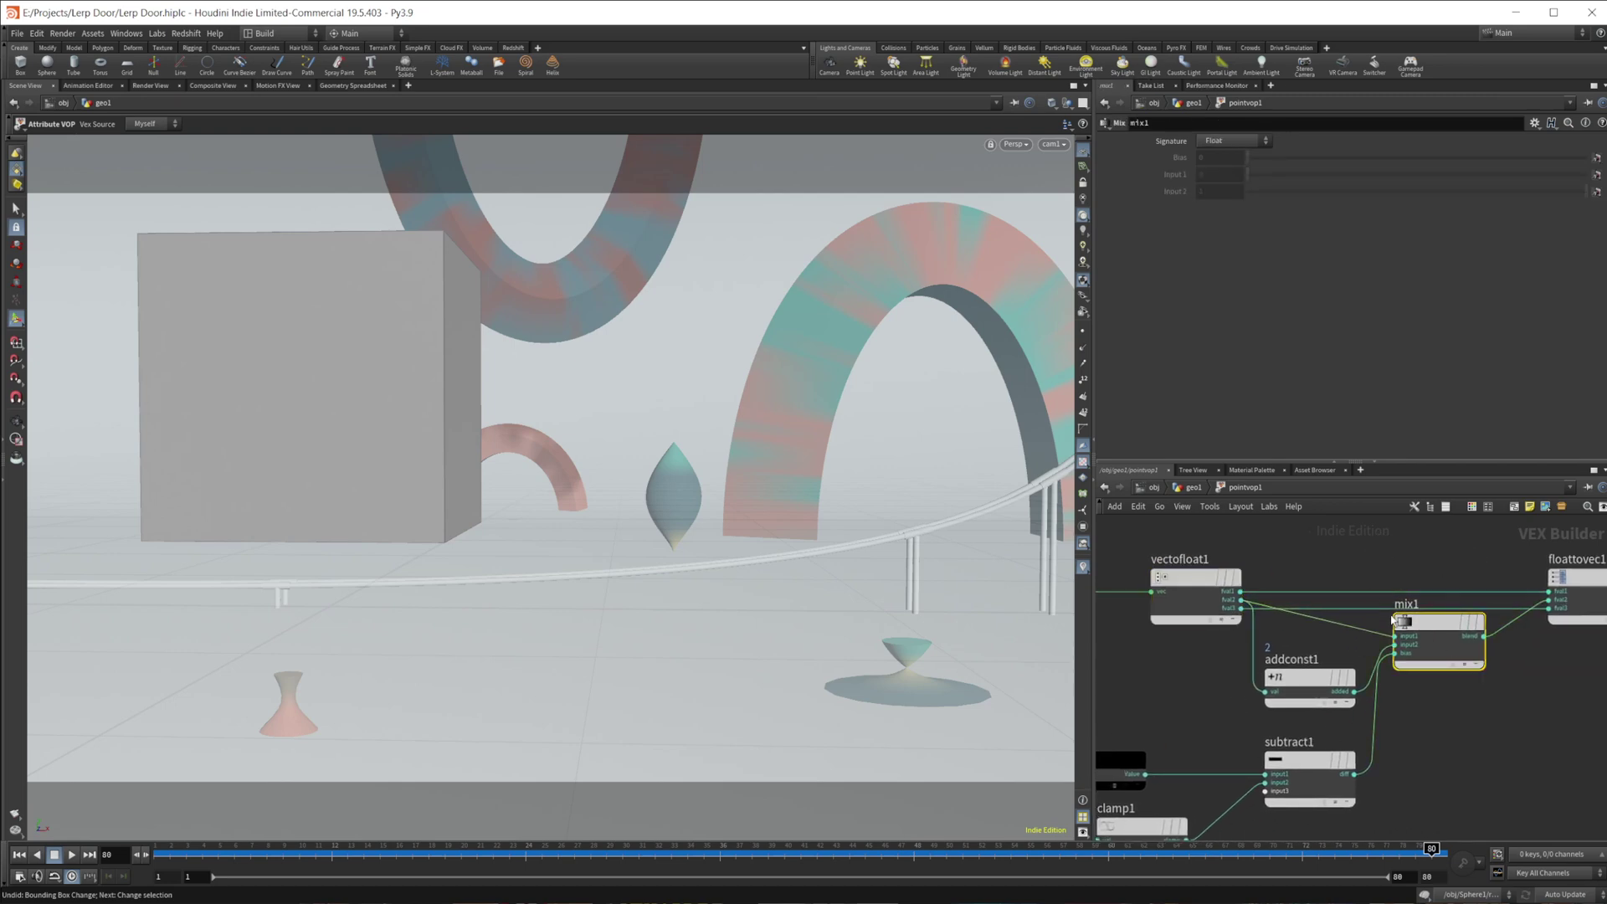
mouse_move(1427, 633)
left_click_drag(1427, 633, 1434, 660)
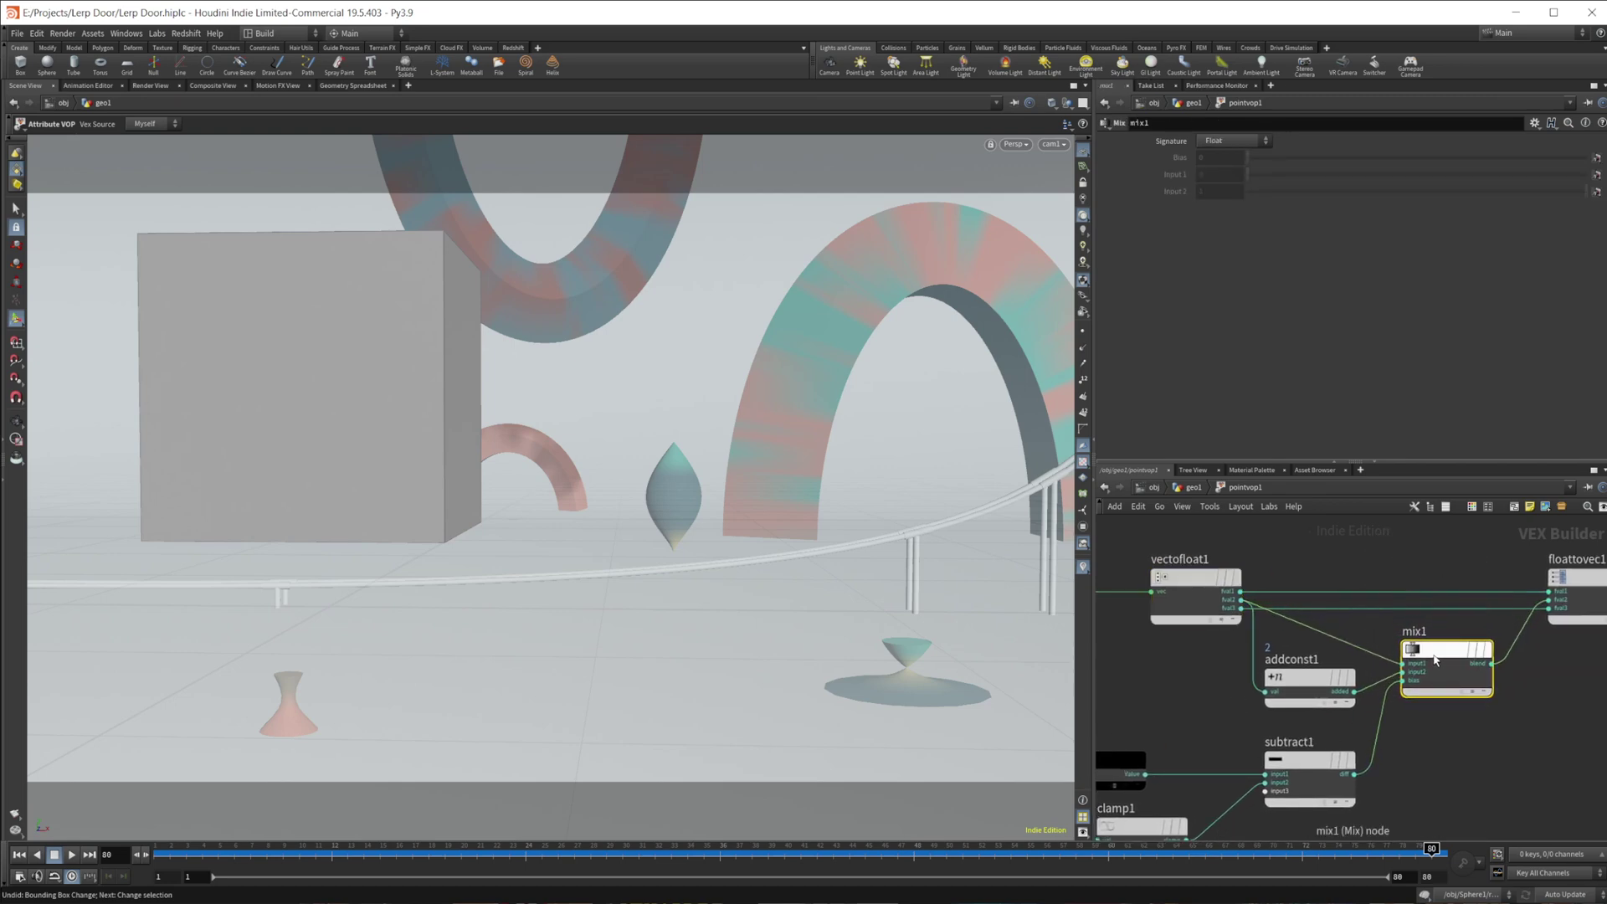
- Review addconst1, subtract1 and mix1, then go back up to the geo1 network
middle_click_drag(1301, 683, 1273, 658)
left_click(1274, 658)
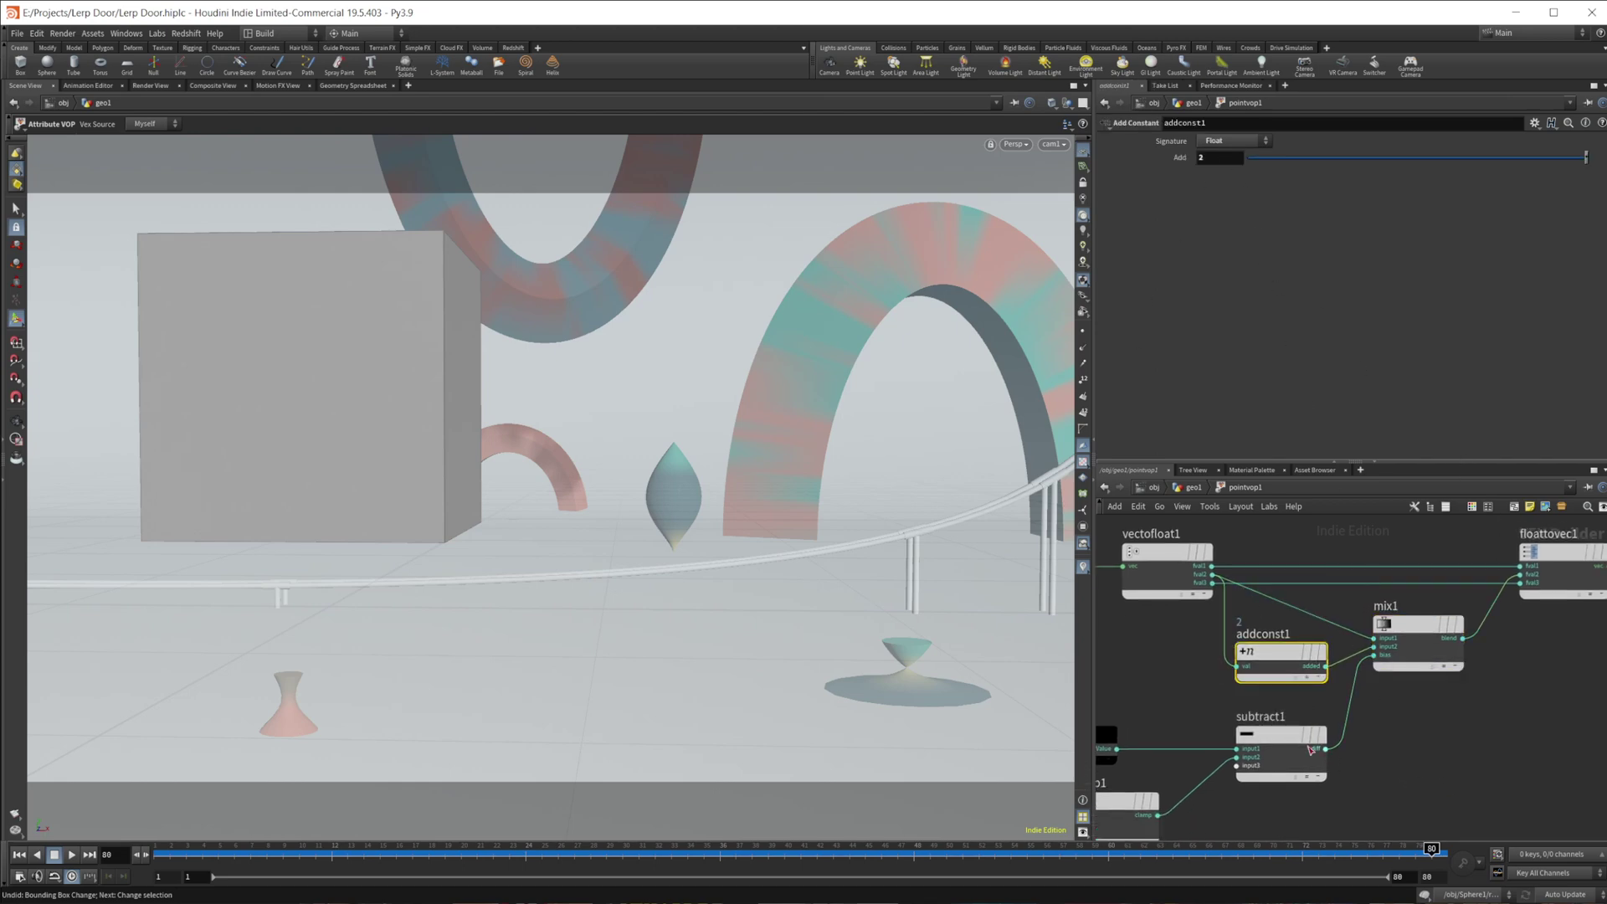
left_click(1316, 751)
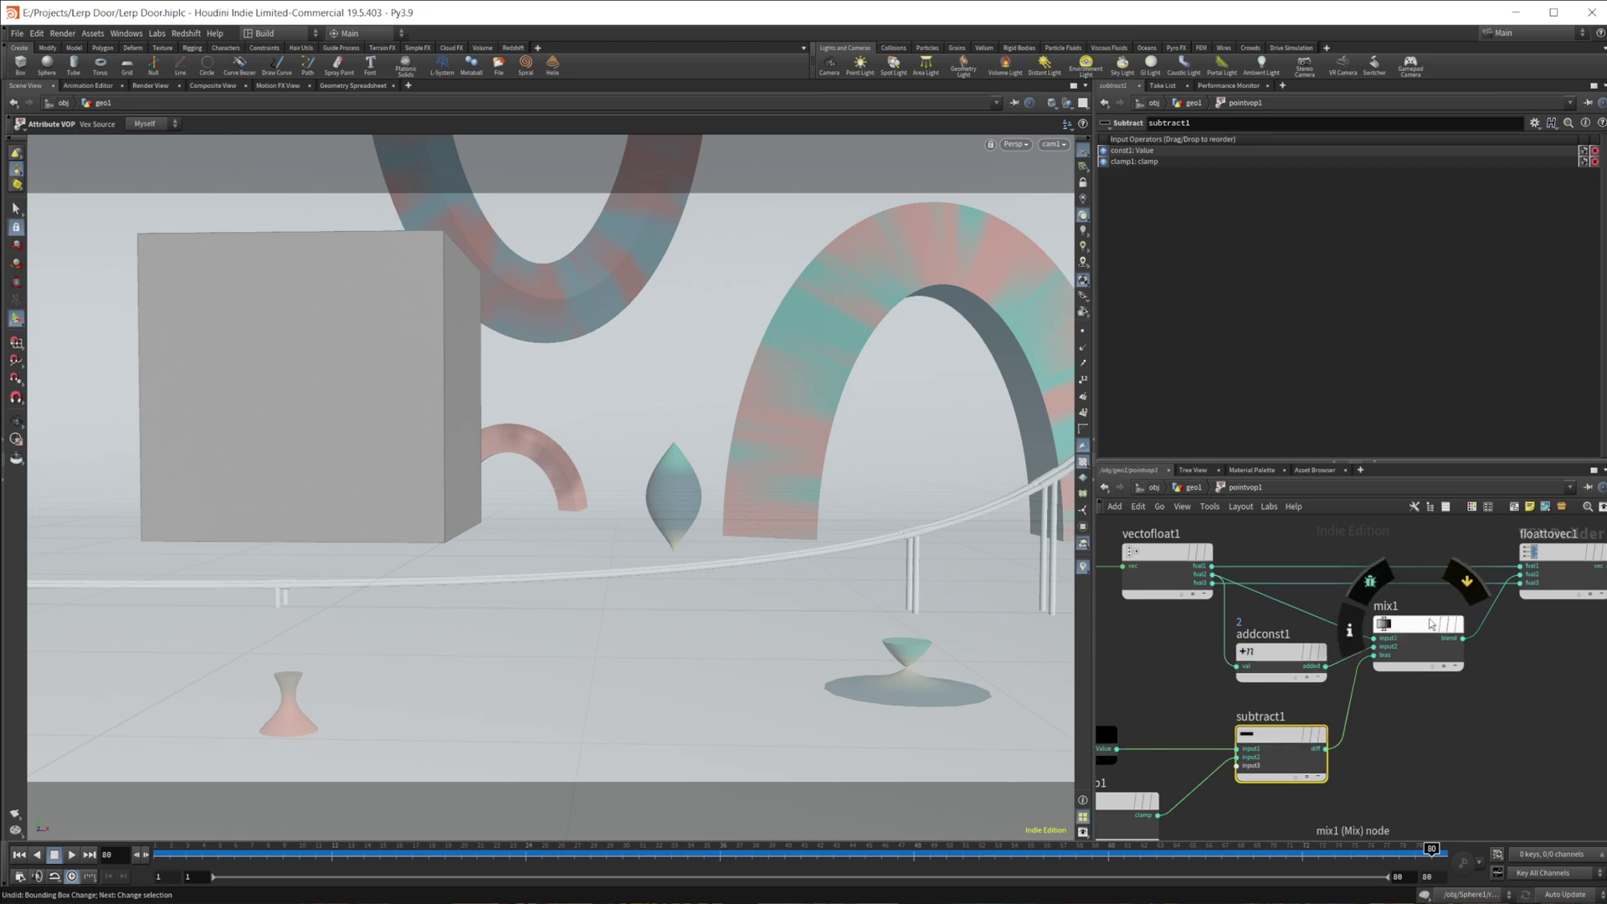
left_click(1406, 649)
scroll(1373, 707, "down", 1)
middle_click_drag(1373, 707, 1471, 712)
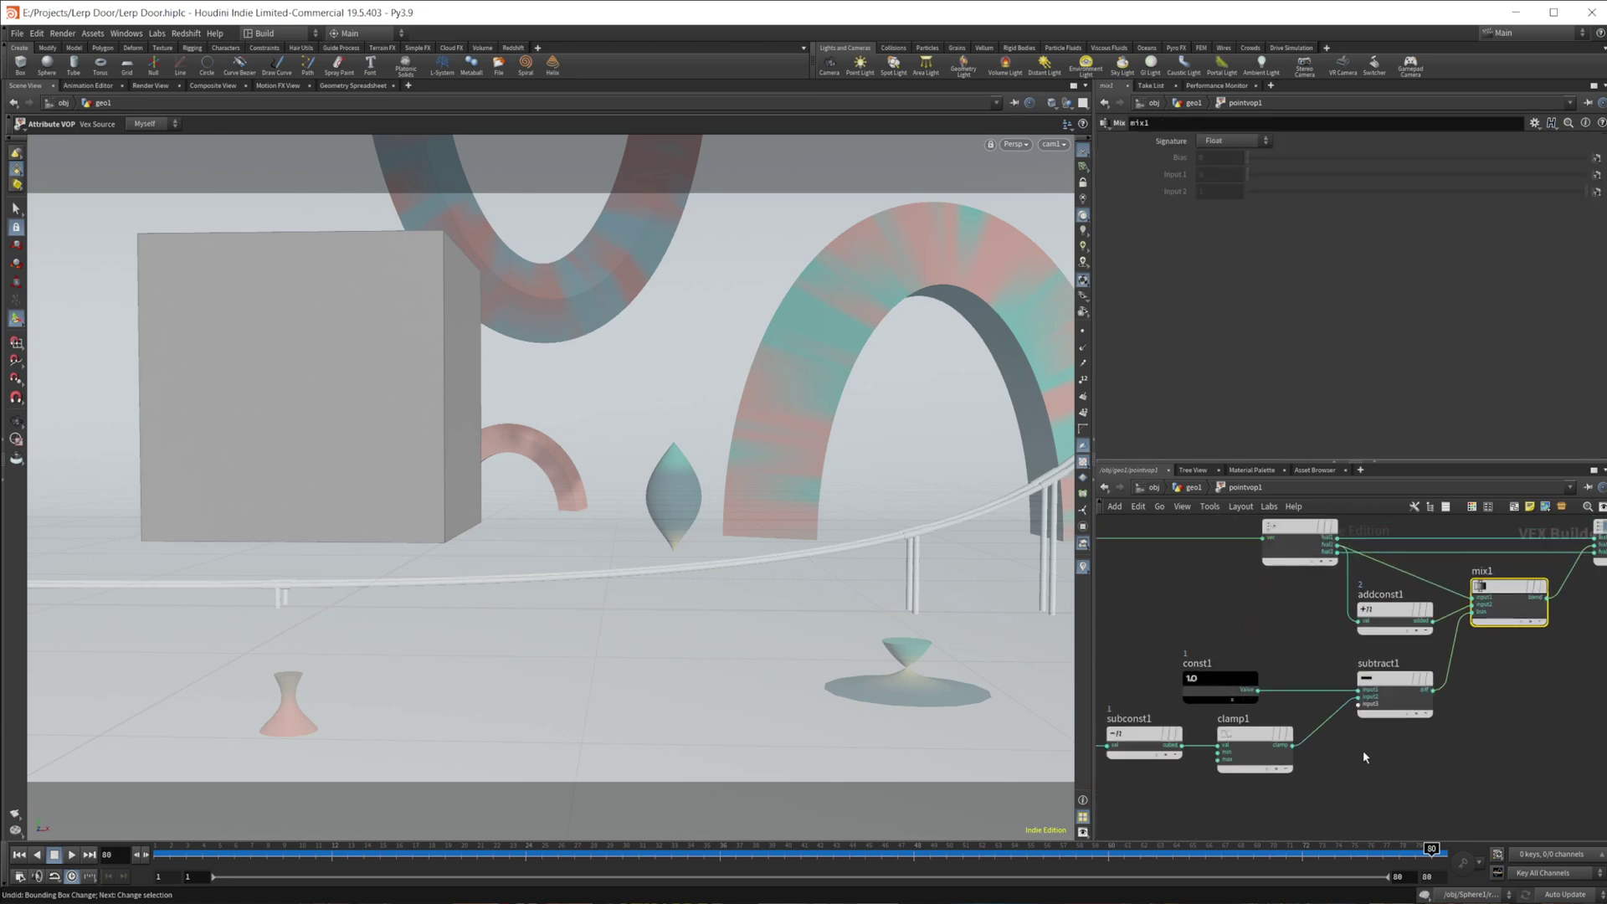
middle_click_drag(1363, 750, 1436, 711)
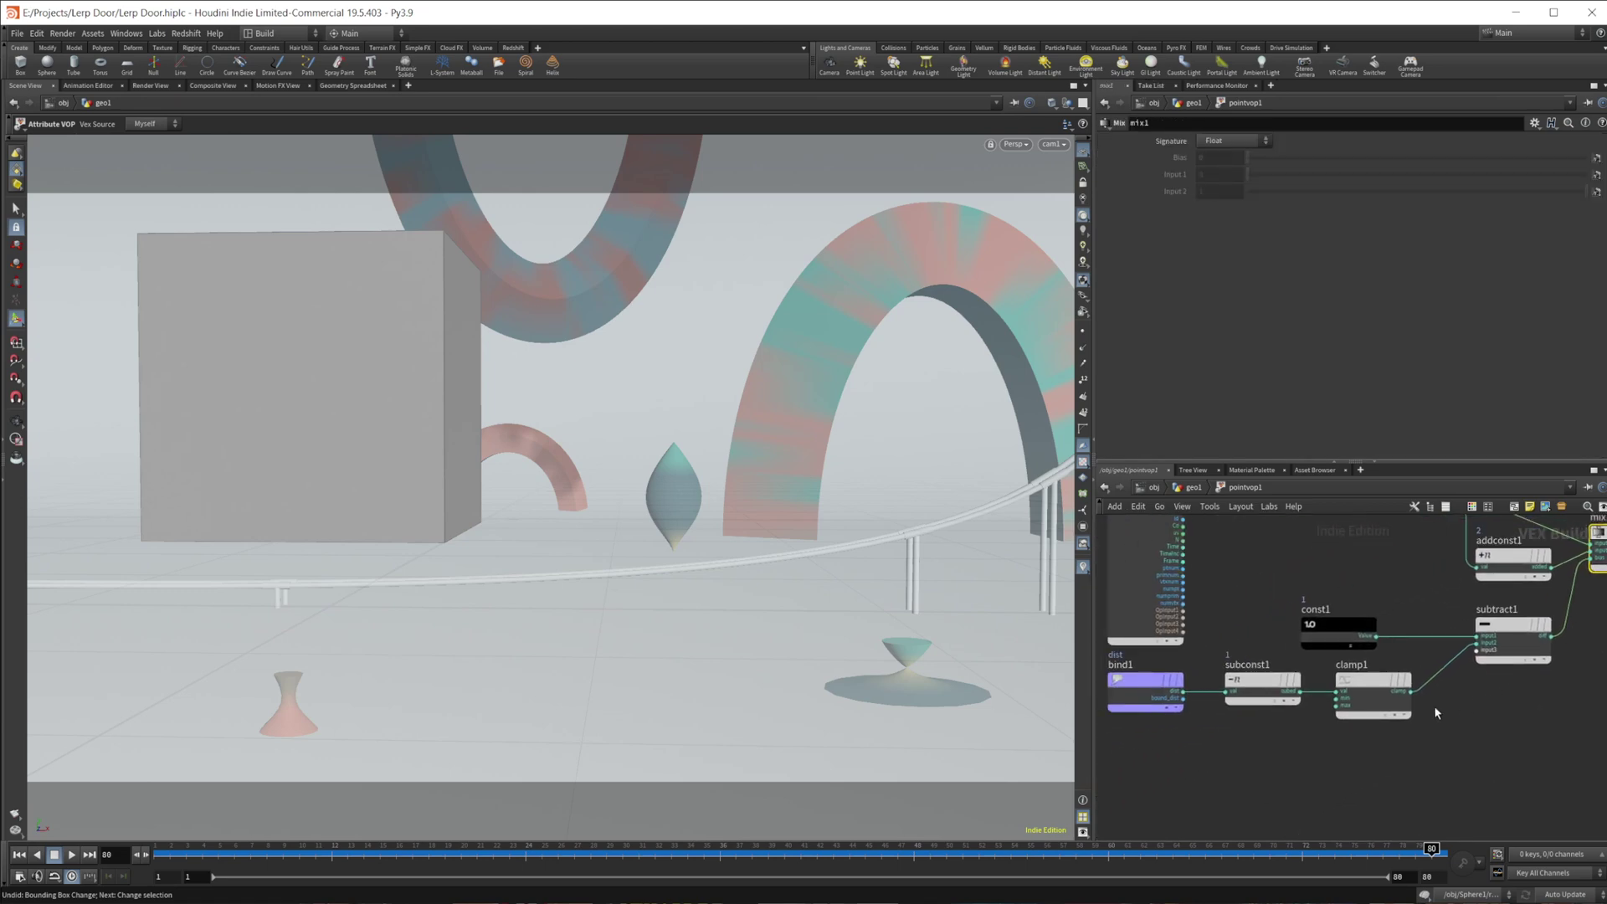
left_click(1192, 489)
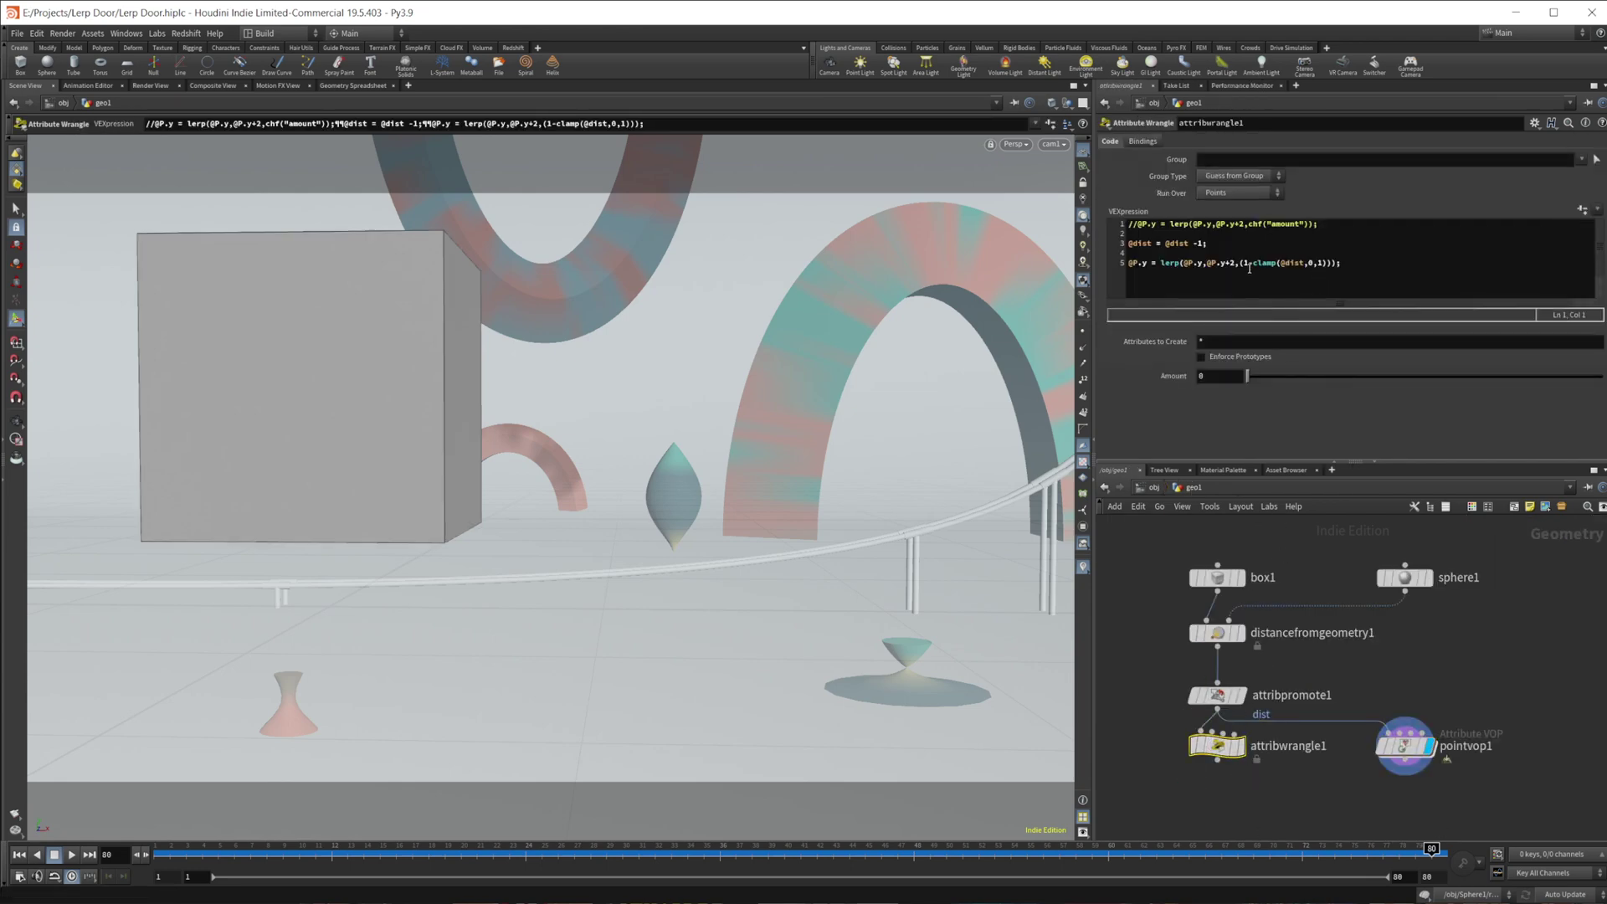
- Re-enter pointvop1 and inspect mix1, floattovec1 and the geometry output node
left_click_drag(1244, 265, 1311, 274)
double_click(1405, 745)
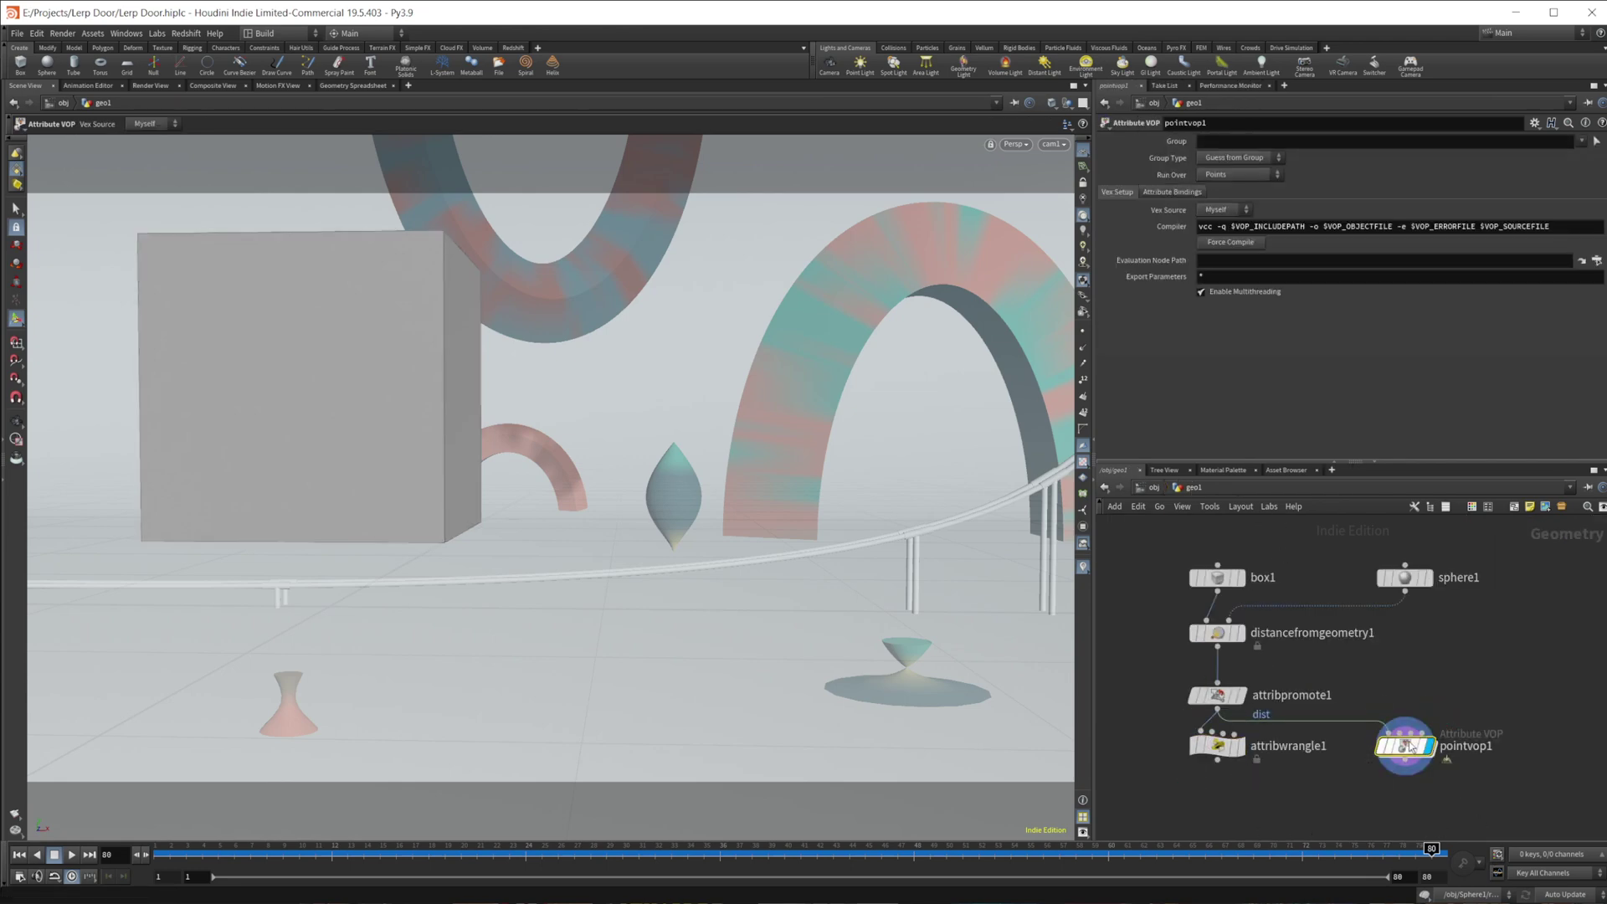
left_click(1512, 571)
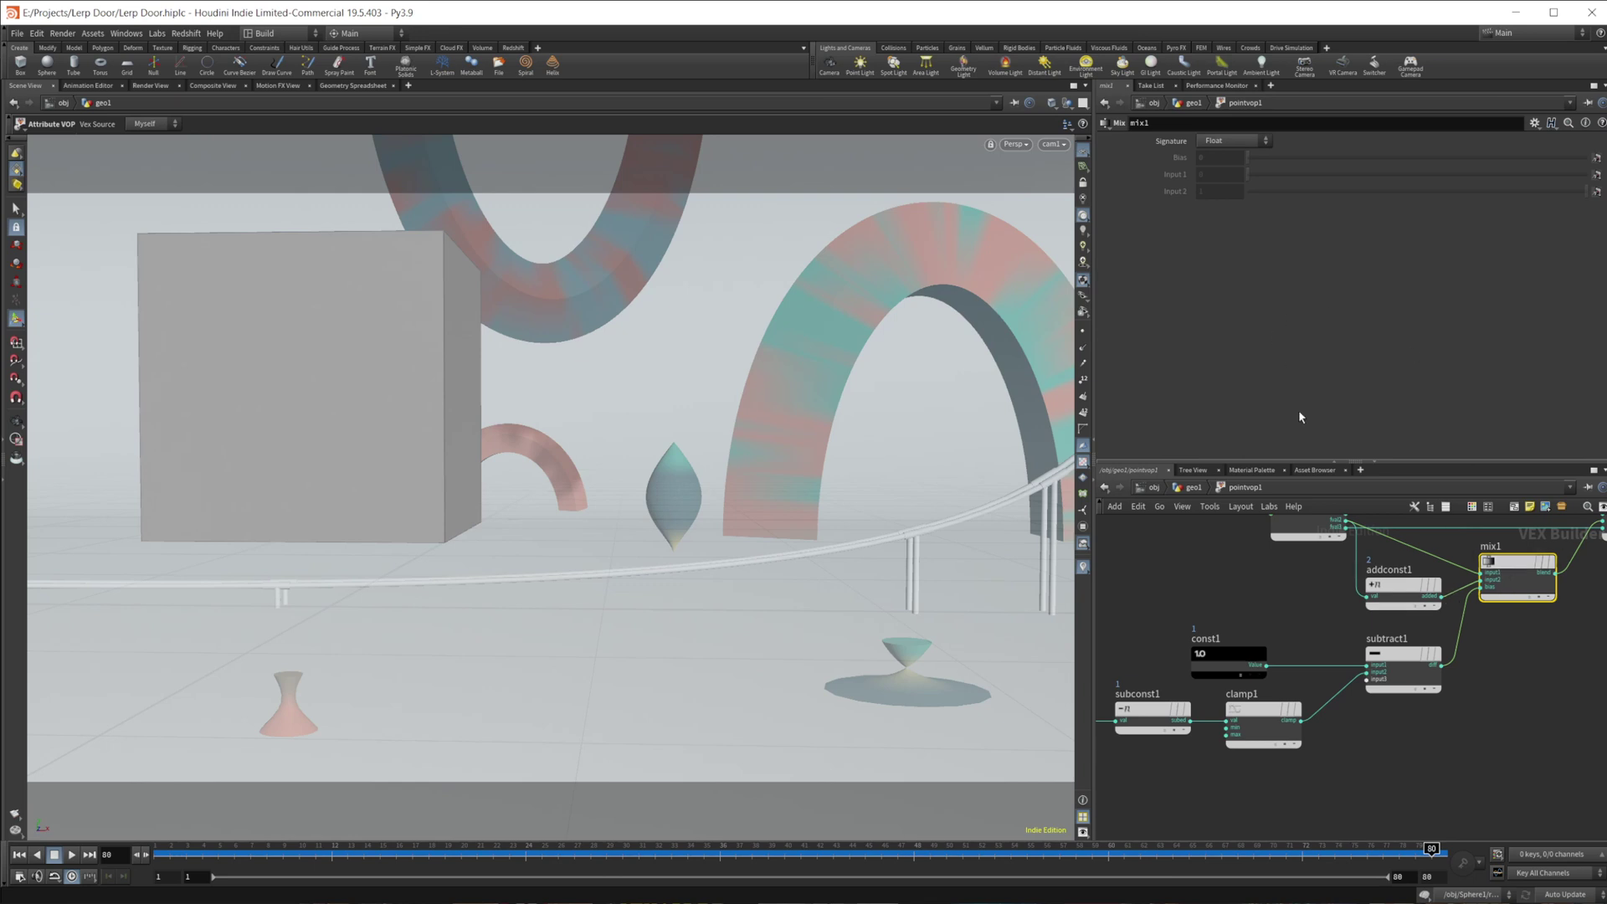
middle_click_drag(1396, 755, 1303, 728)
left_click(1422, 611)
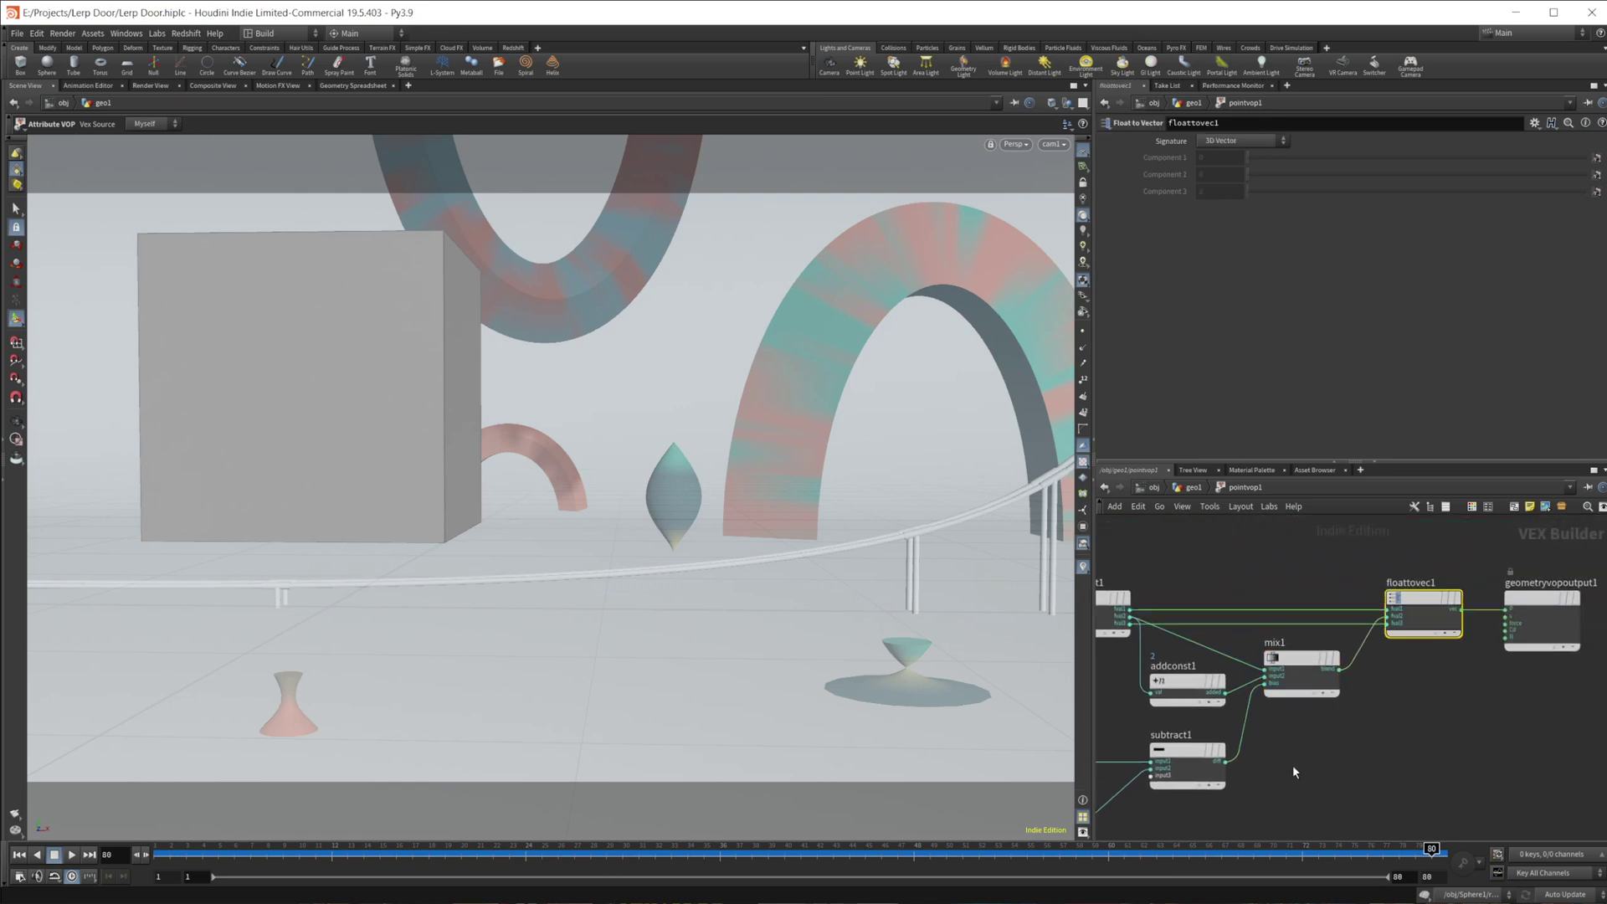
mouse_move(1407, 582)
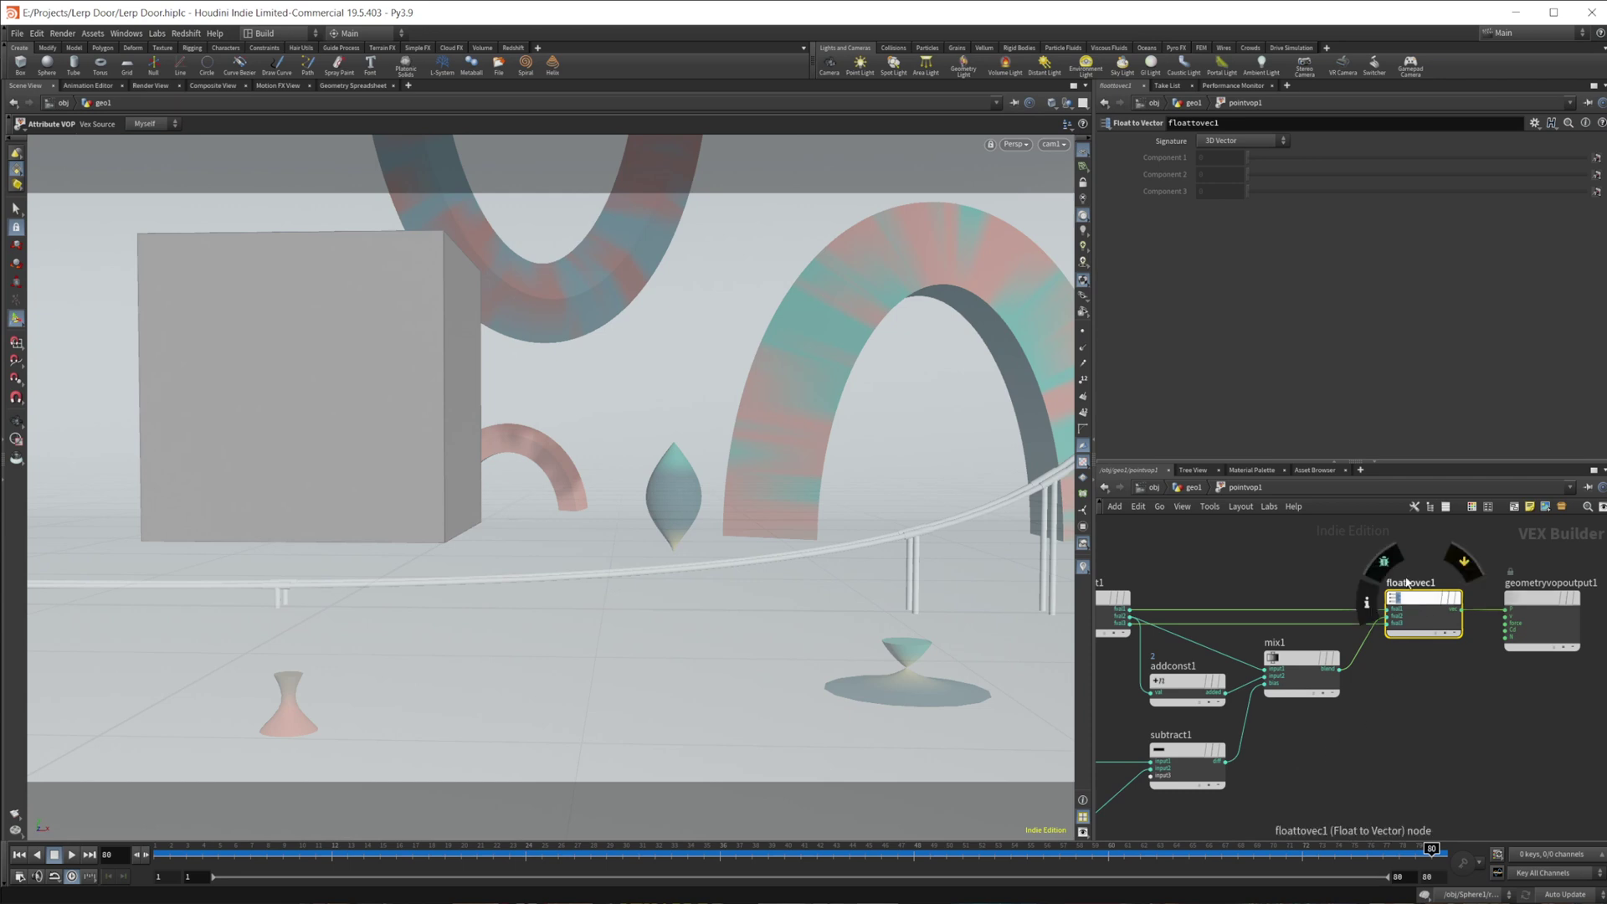
middle_click_drag(1395, 683, 1281, 699)
left_click(1421, 634)
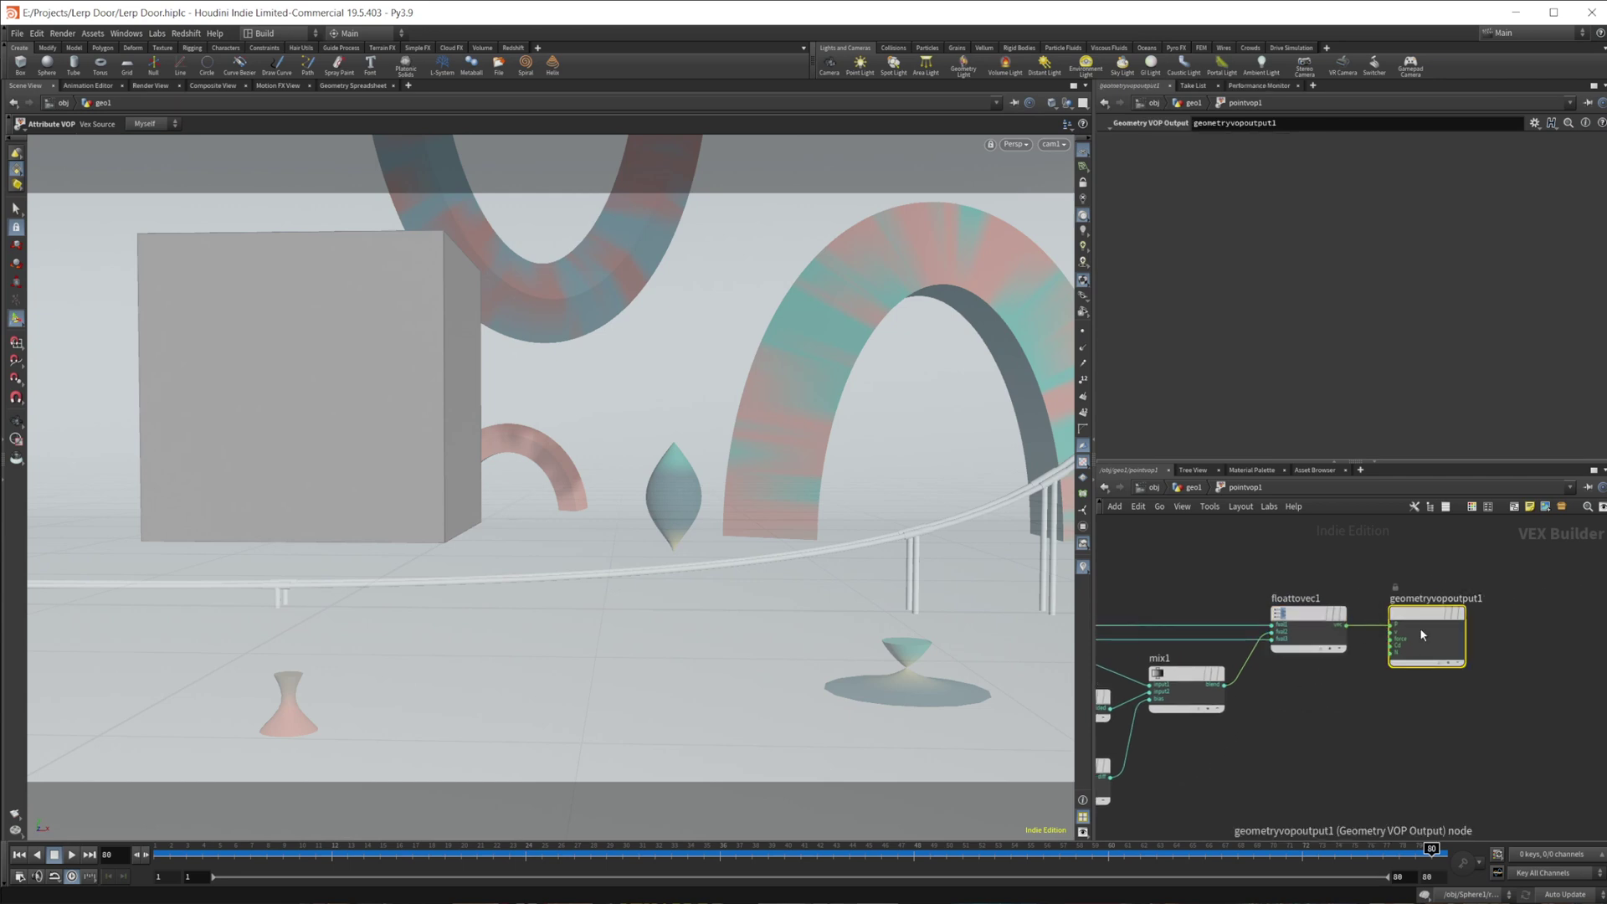
- Back in geo1, set the frame to 56 and slide sphere1 along X
left_click(1193, 492)
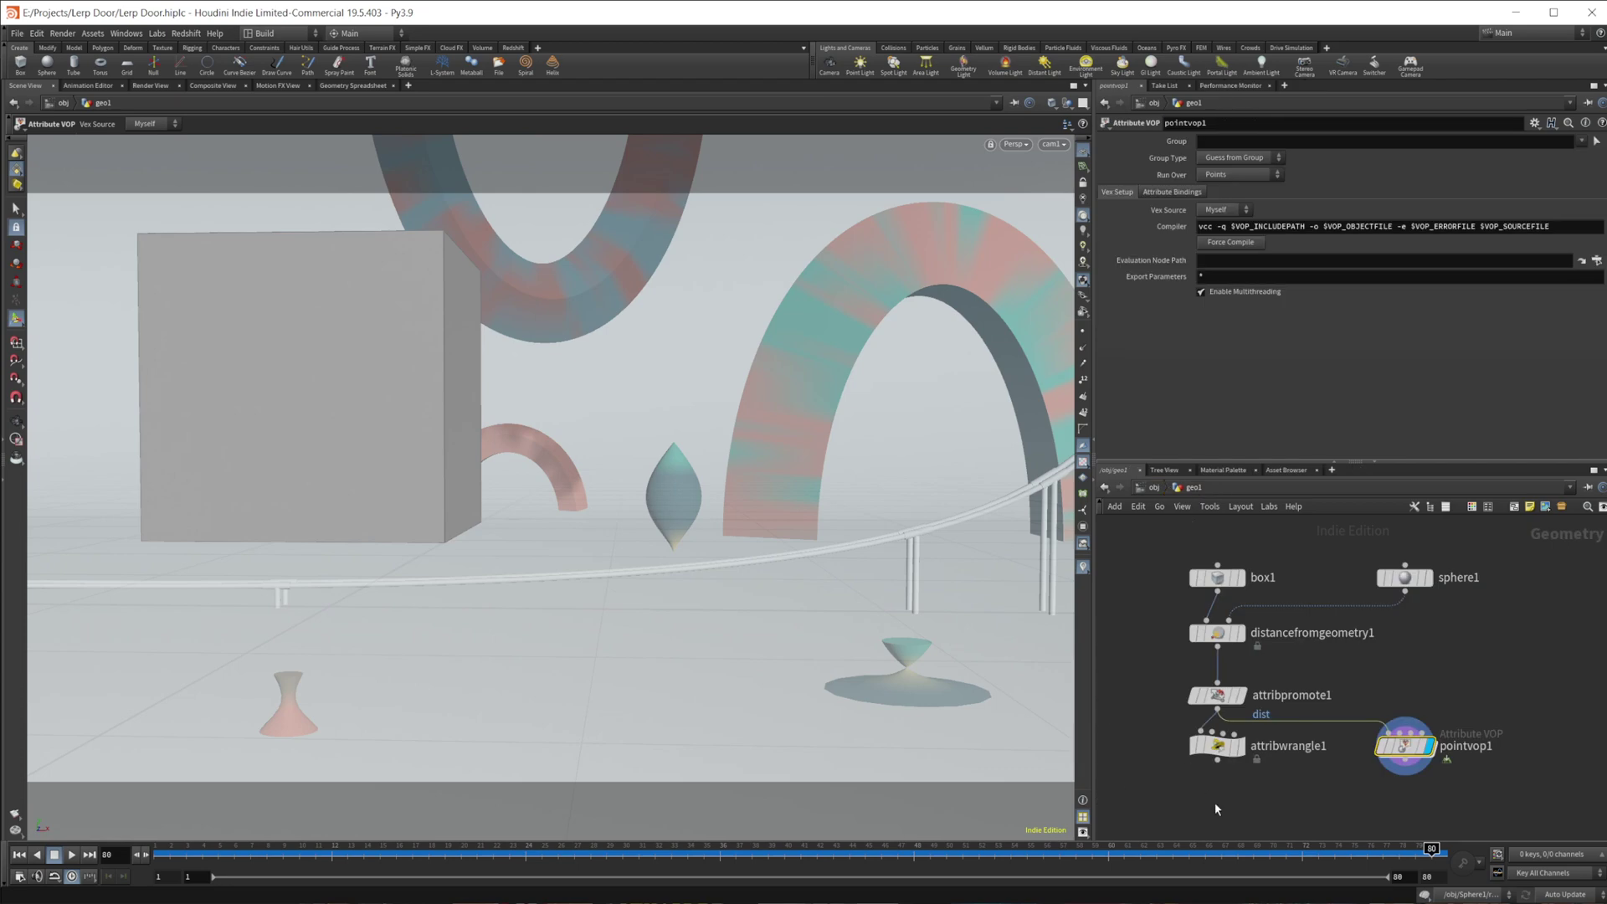
left_click_drag(1245, 849, 1044, 849)
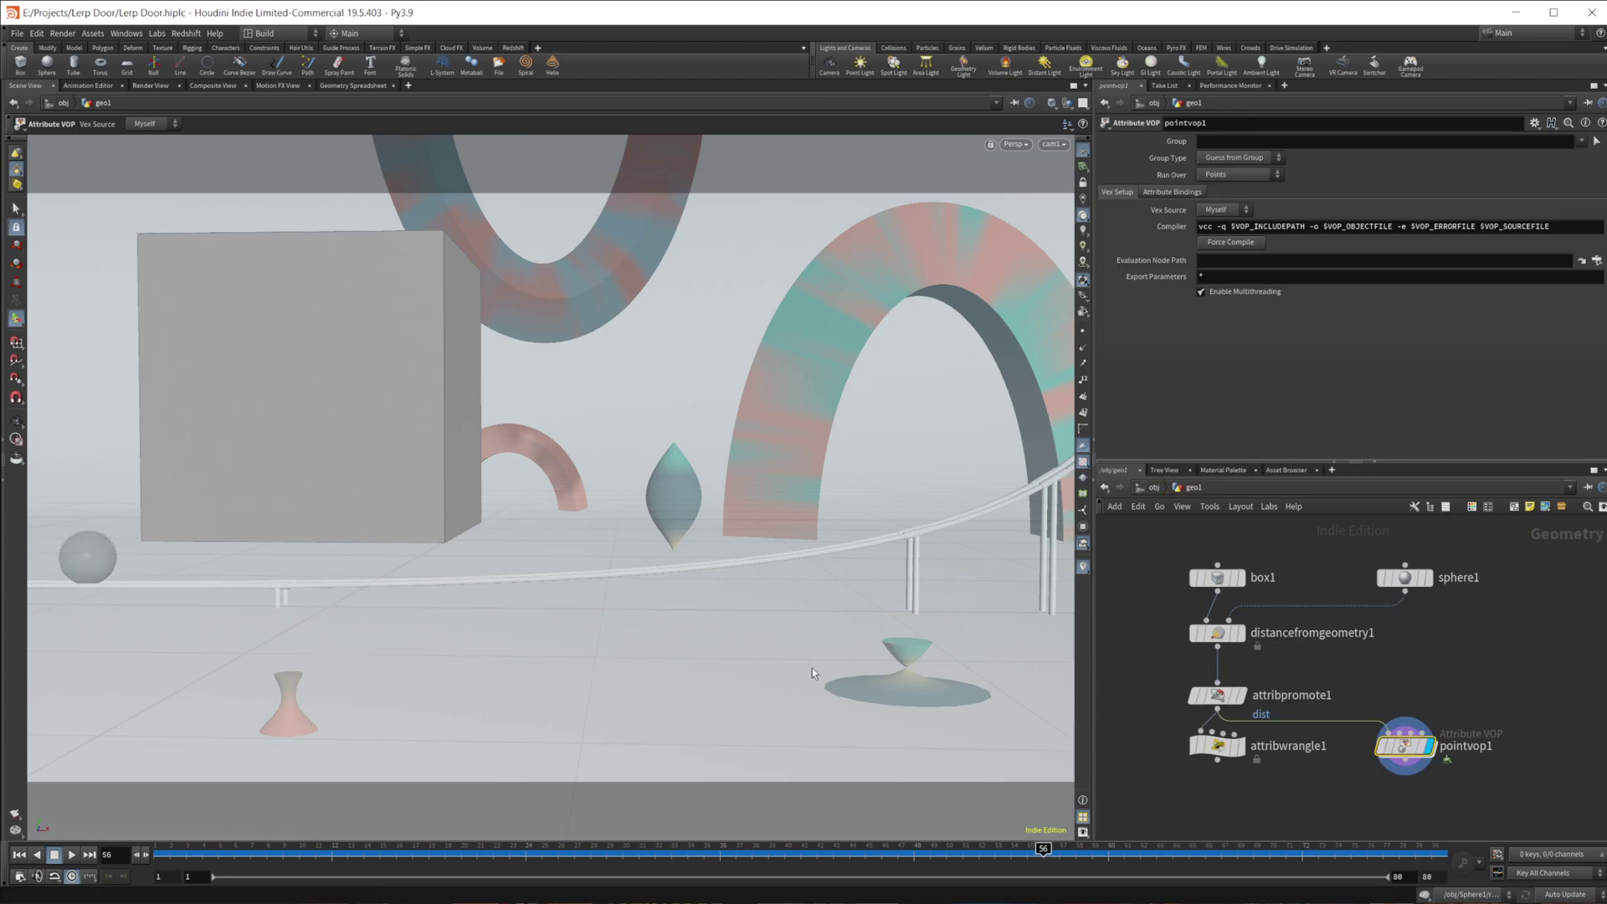
left_click(1404, 578)
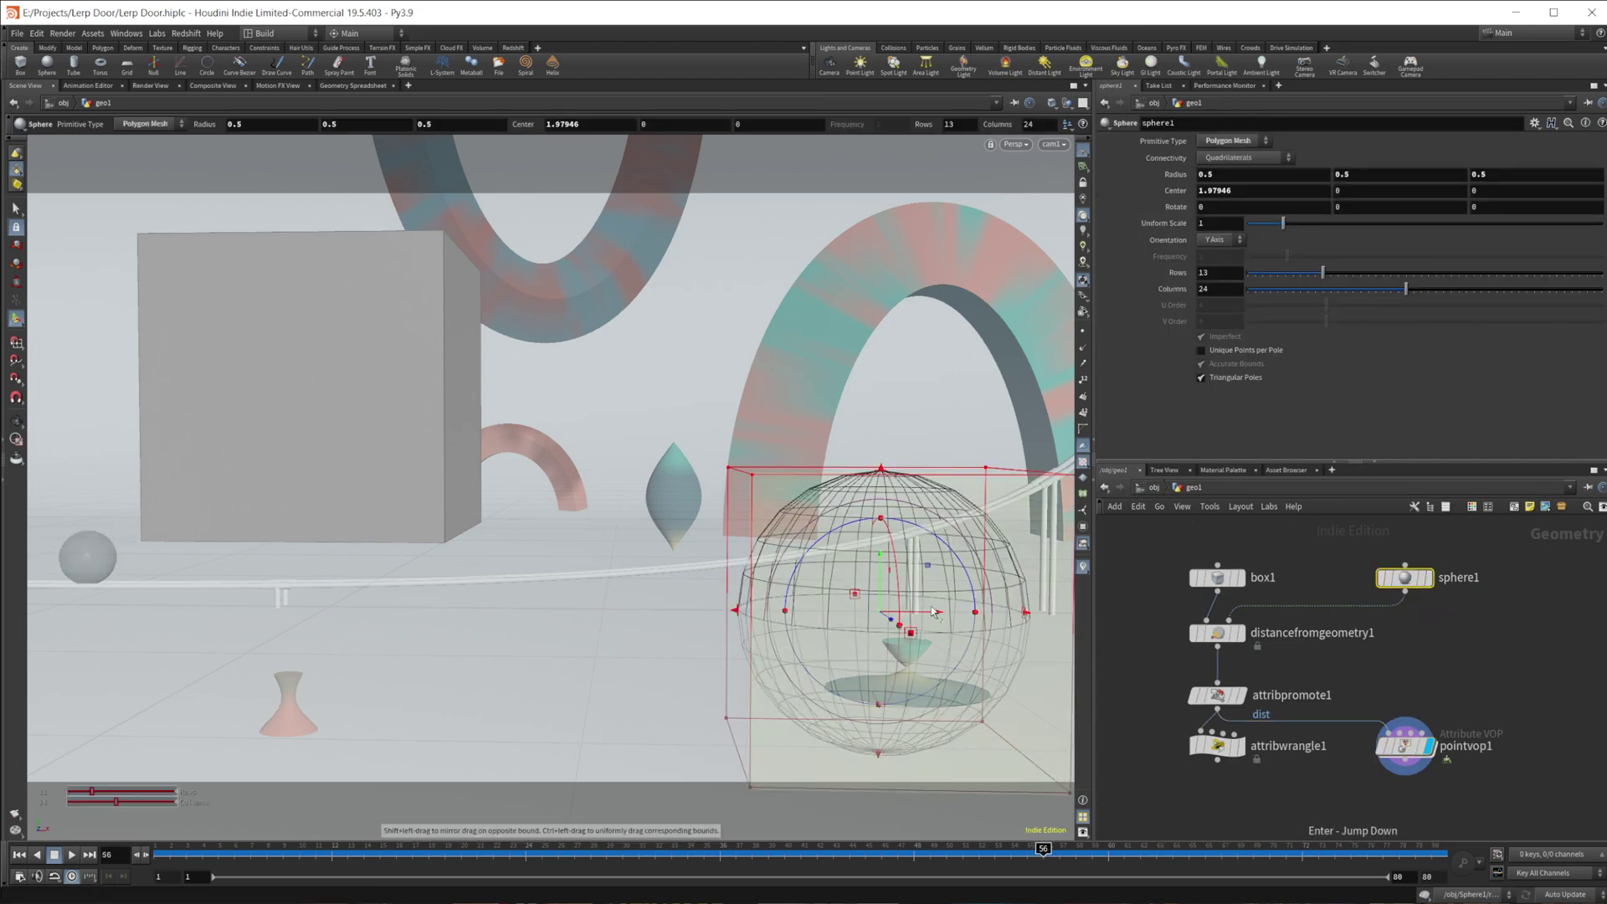
left_click_drag(774, 626, 958, 636)
- At /obj, frame the object nodes and turn on Doorway1's display flag
key("u")
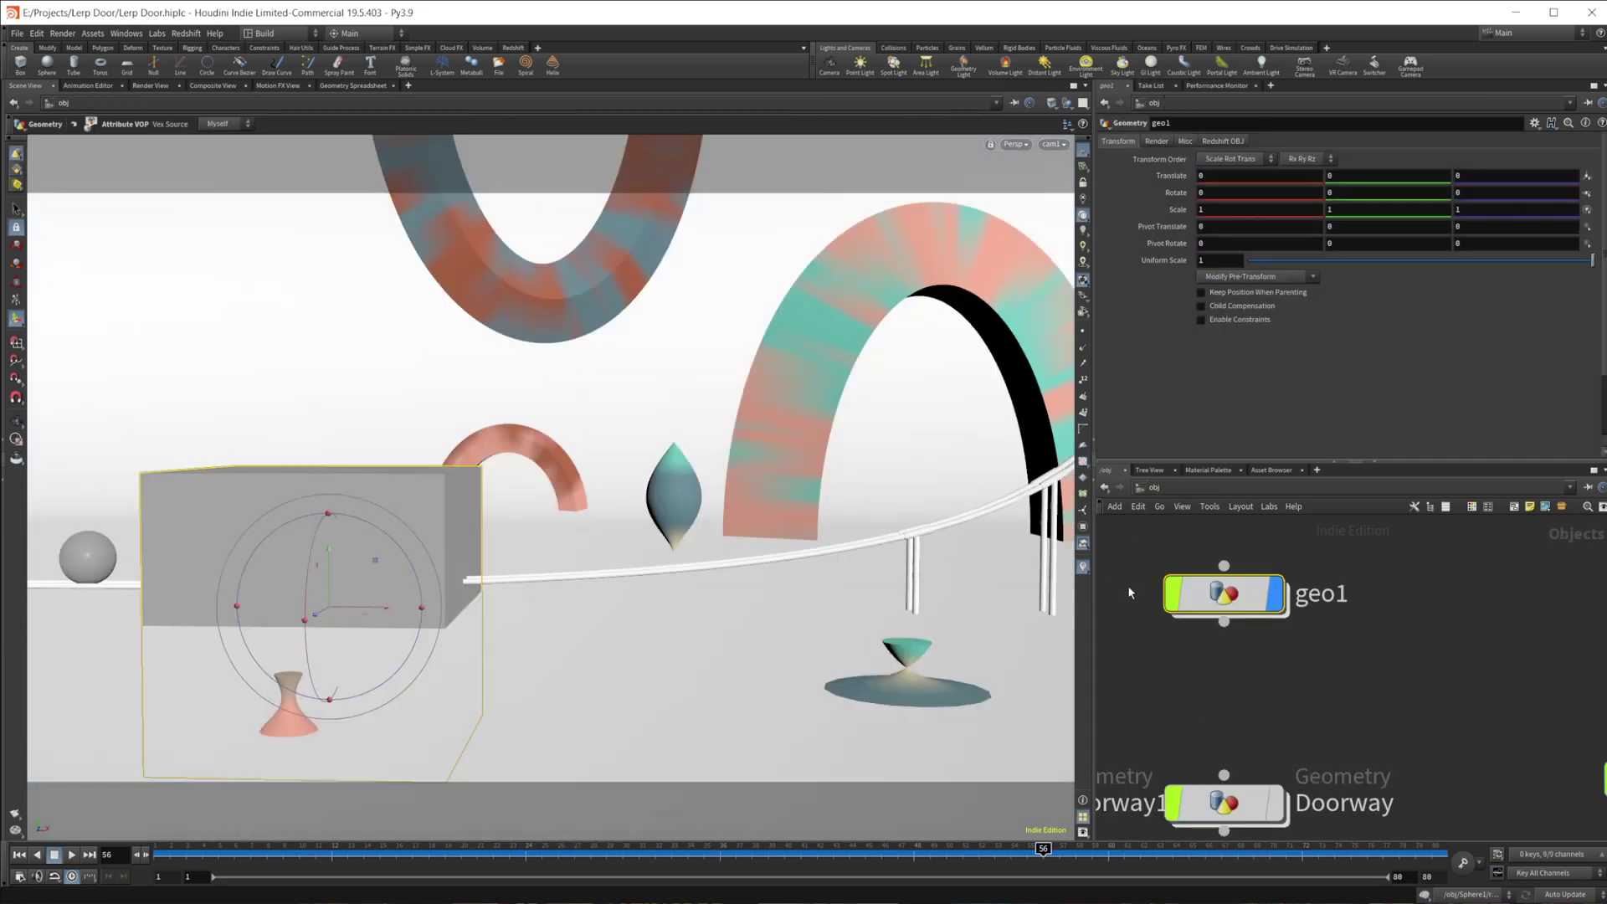
scroll(1343, 701, "down", 3)
middle_click_drag(1416, 640, 1421, 602)
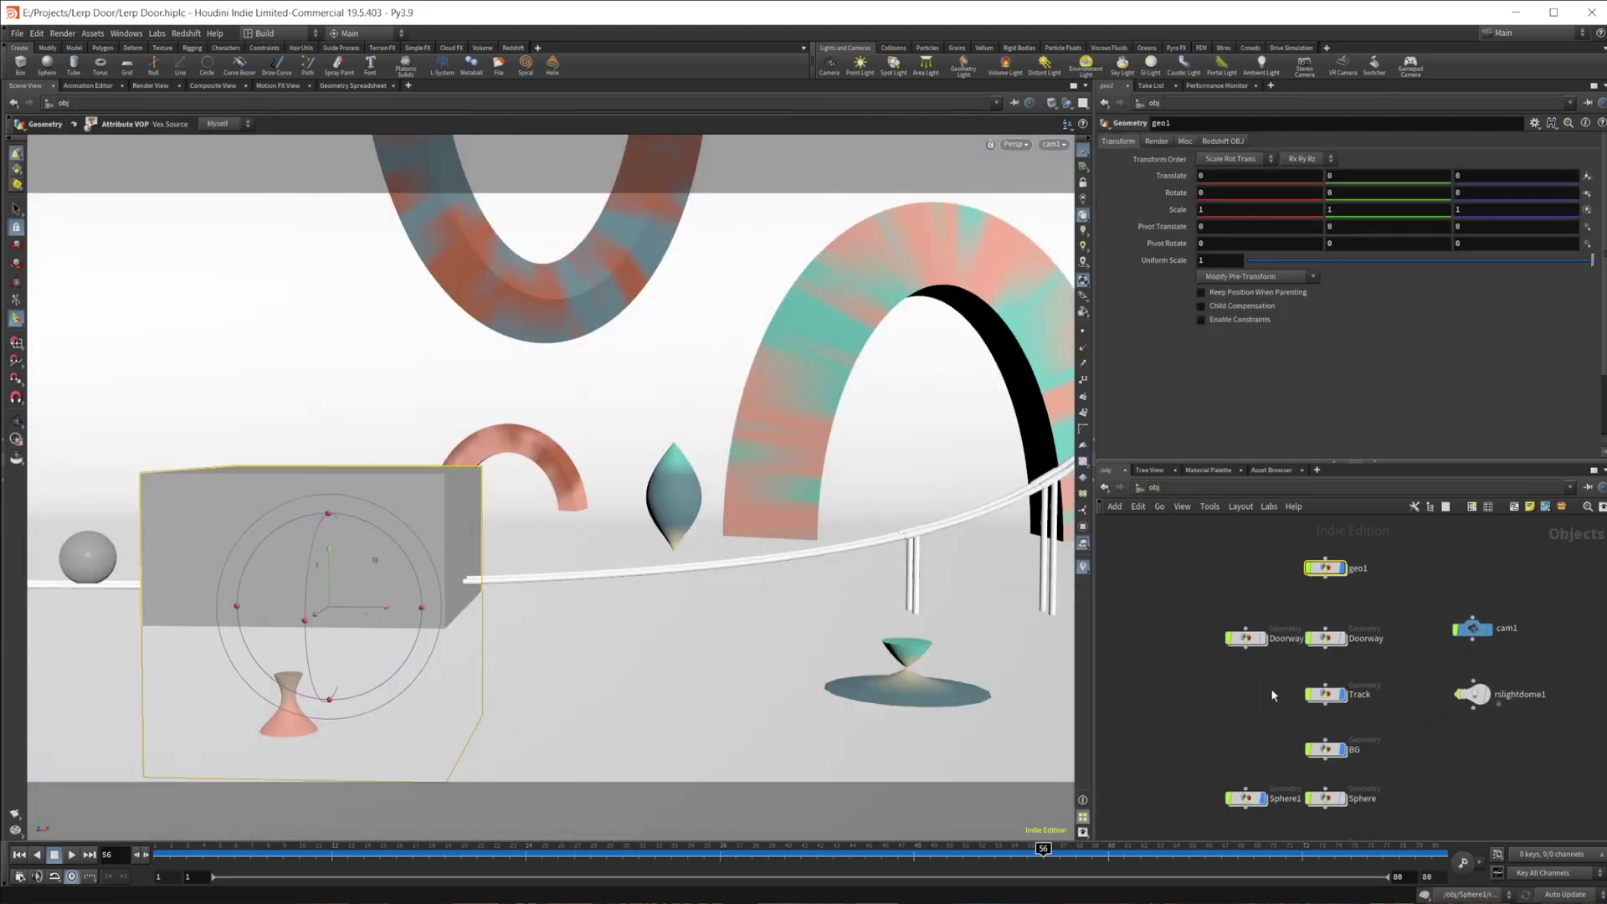
left_click(1326, 558)
key("Escape")
left_click(1237, 644)
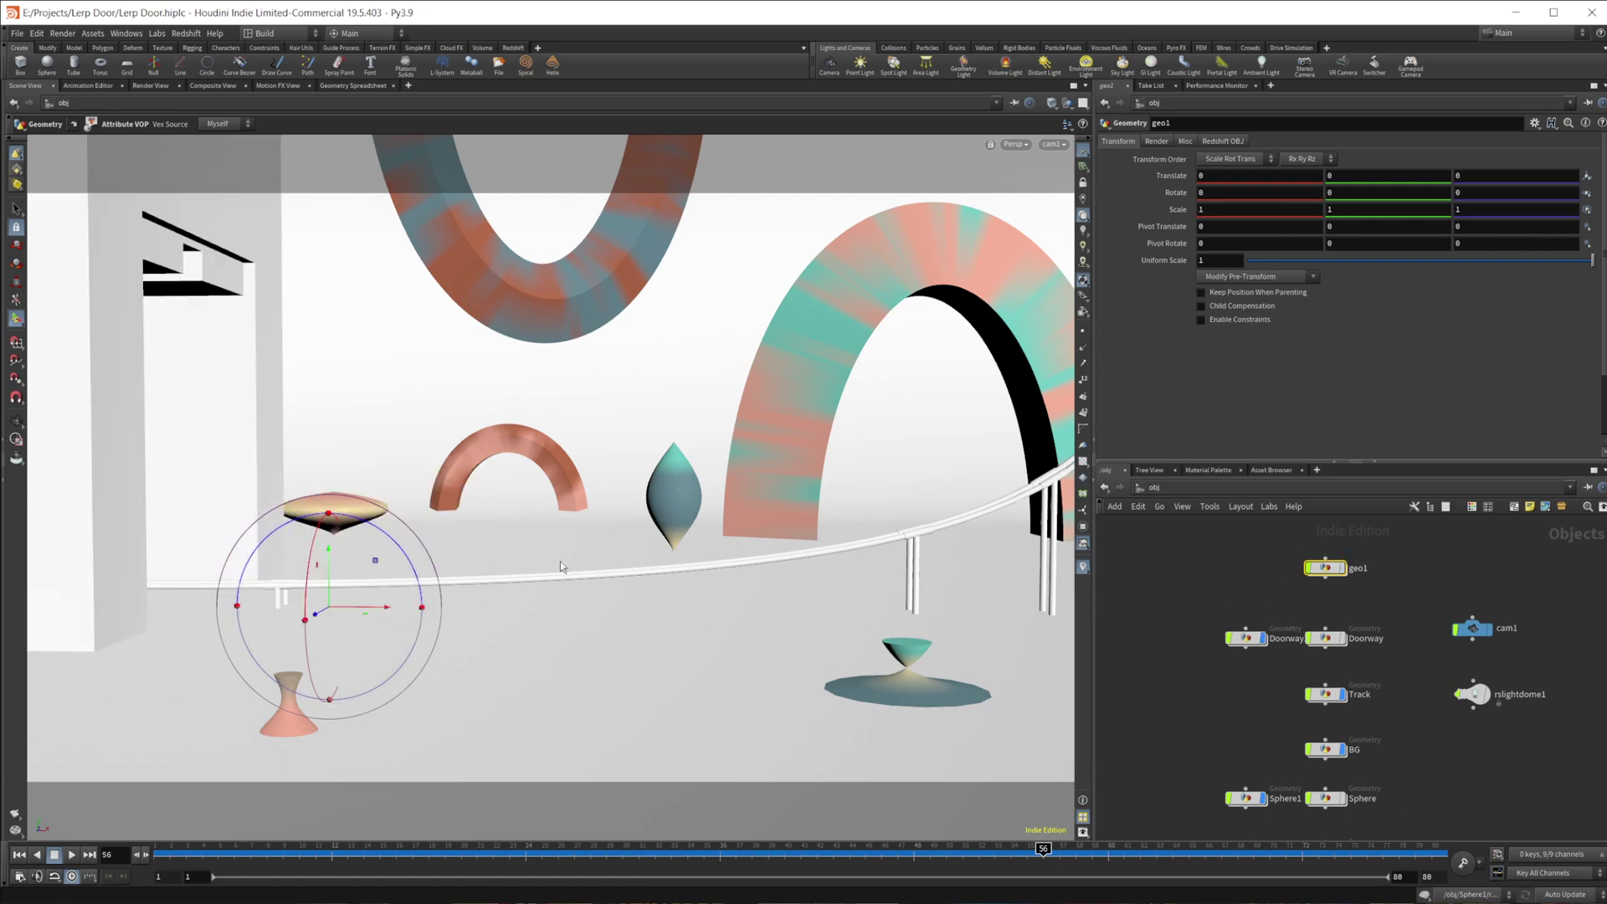
key("Escape")
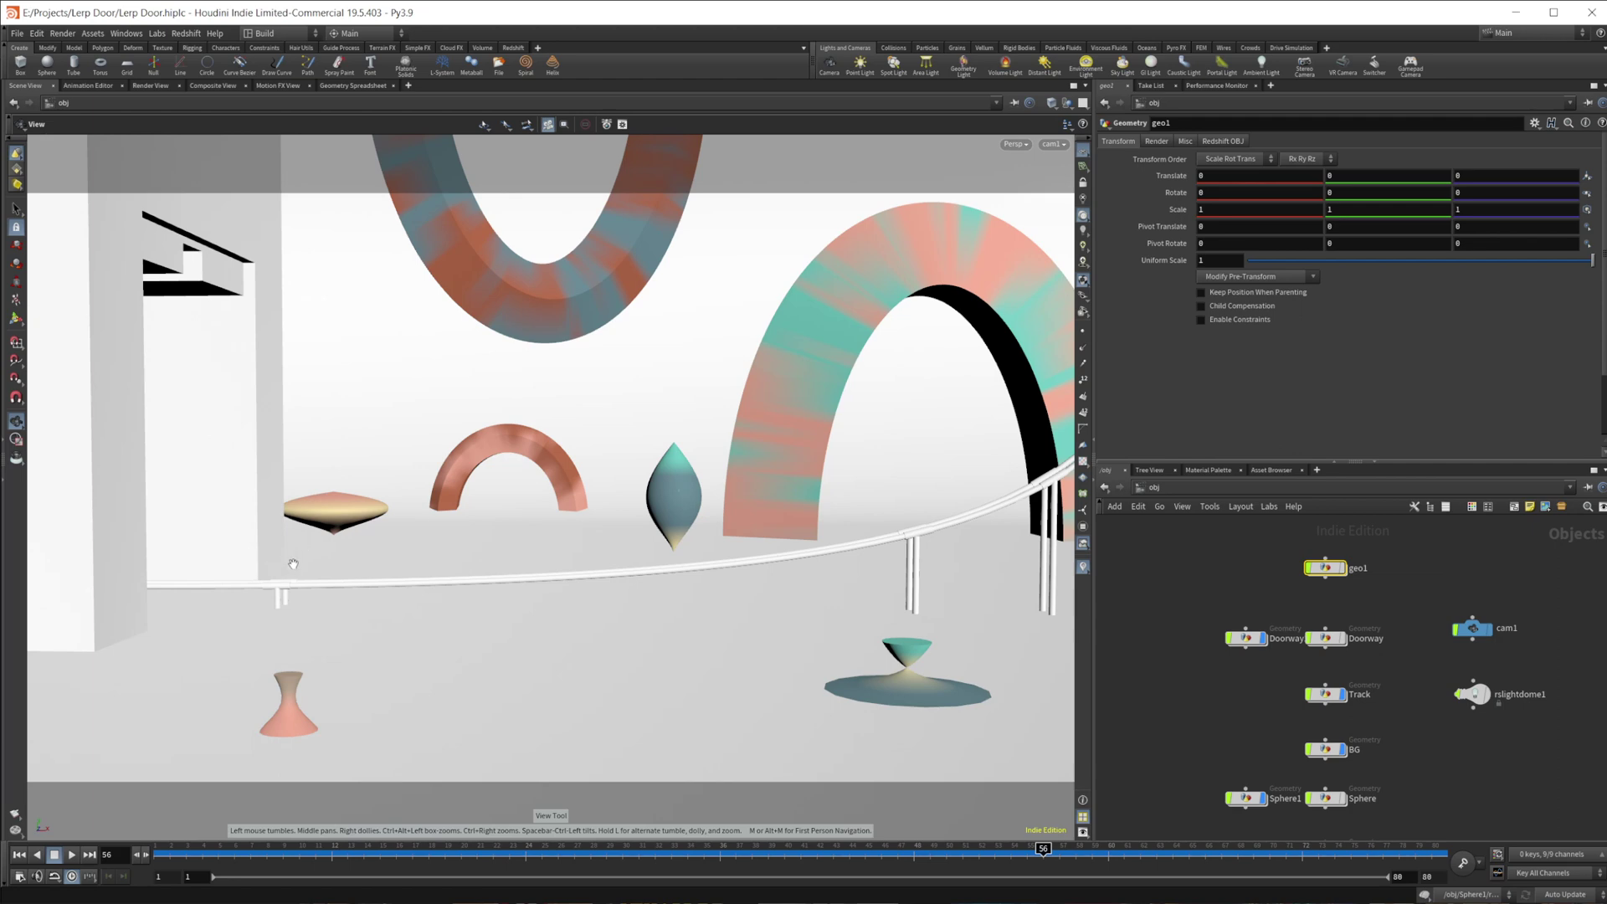